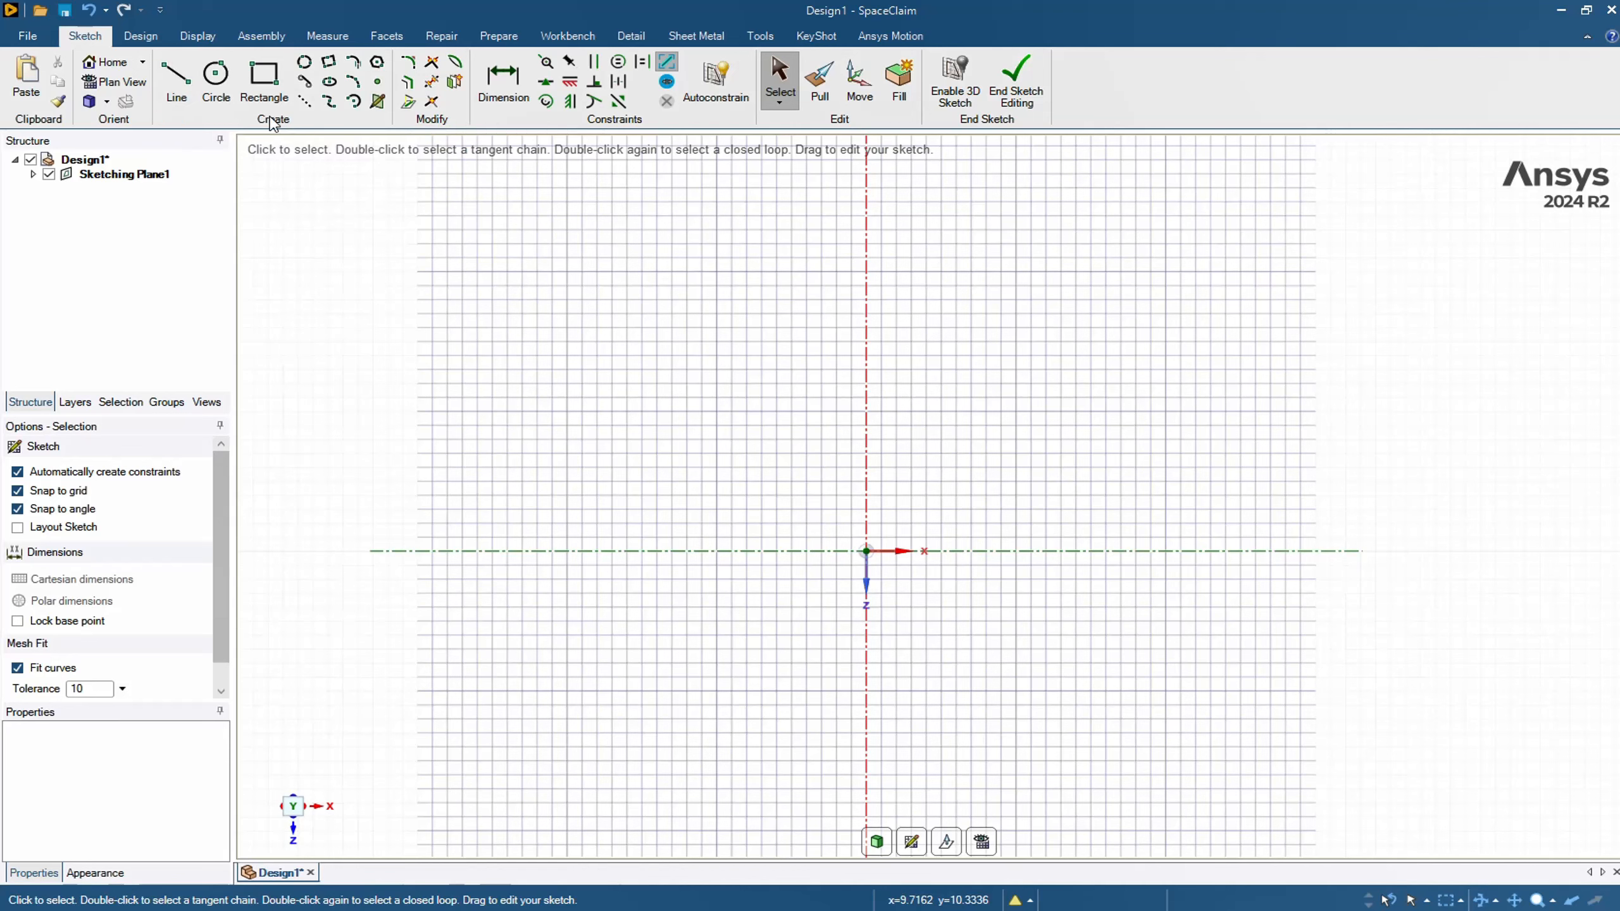
- Sketch a line about 12 mm long from the origin along the positive X axis
left_click(177, 83)
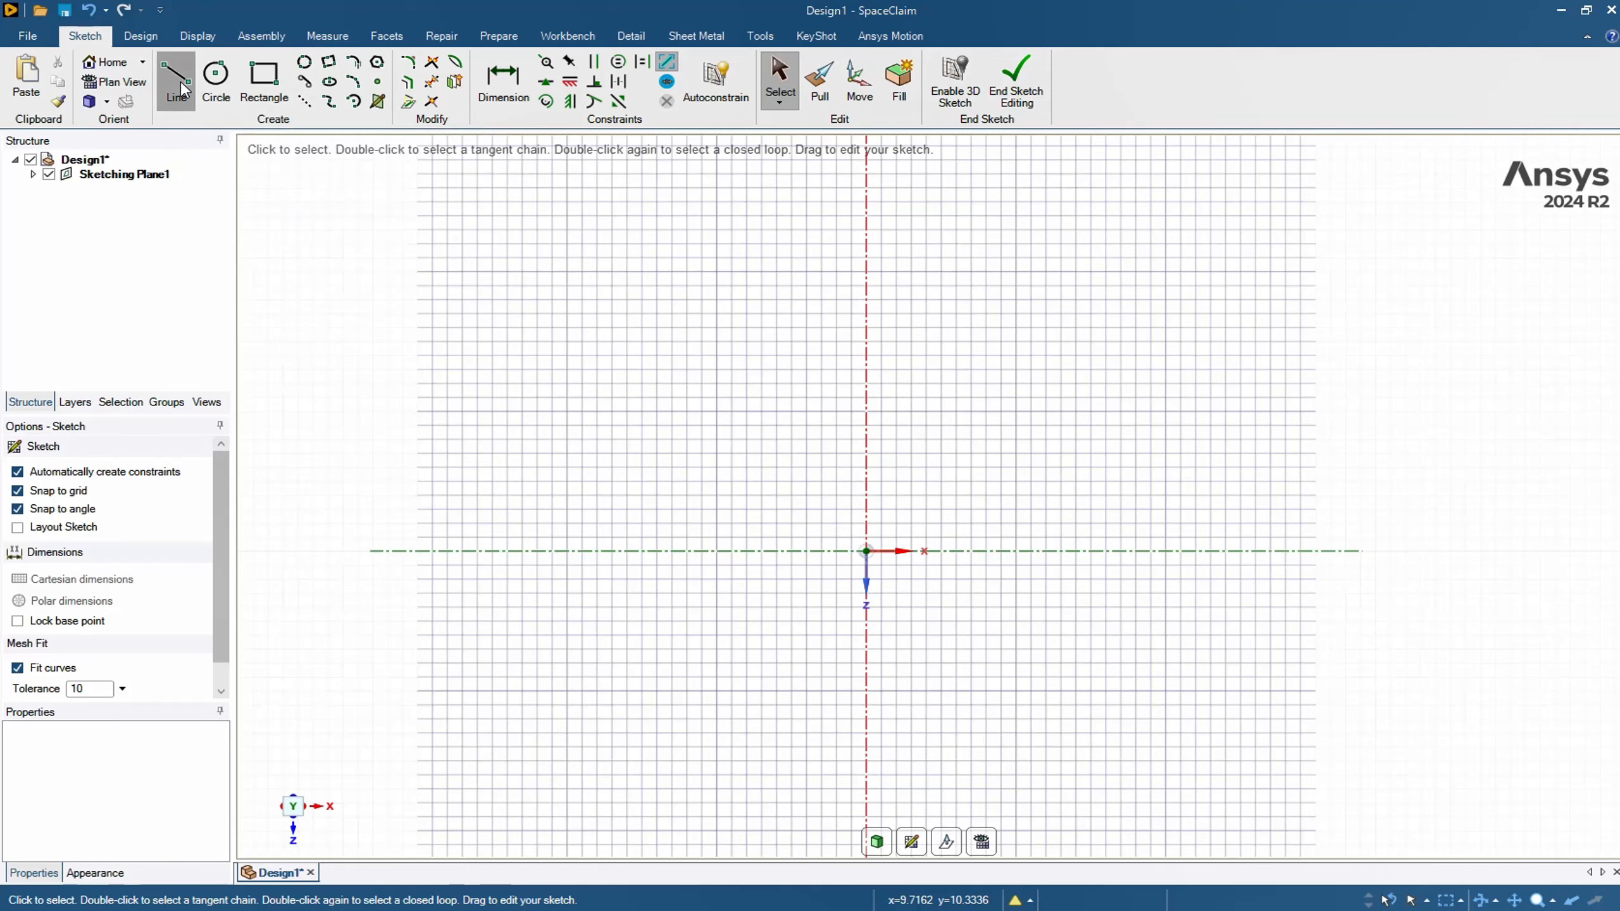
left_click(866, 550)
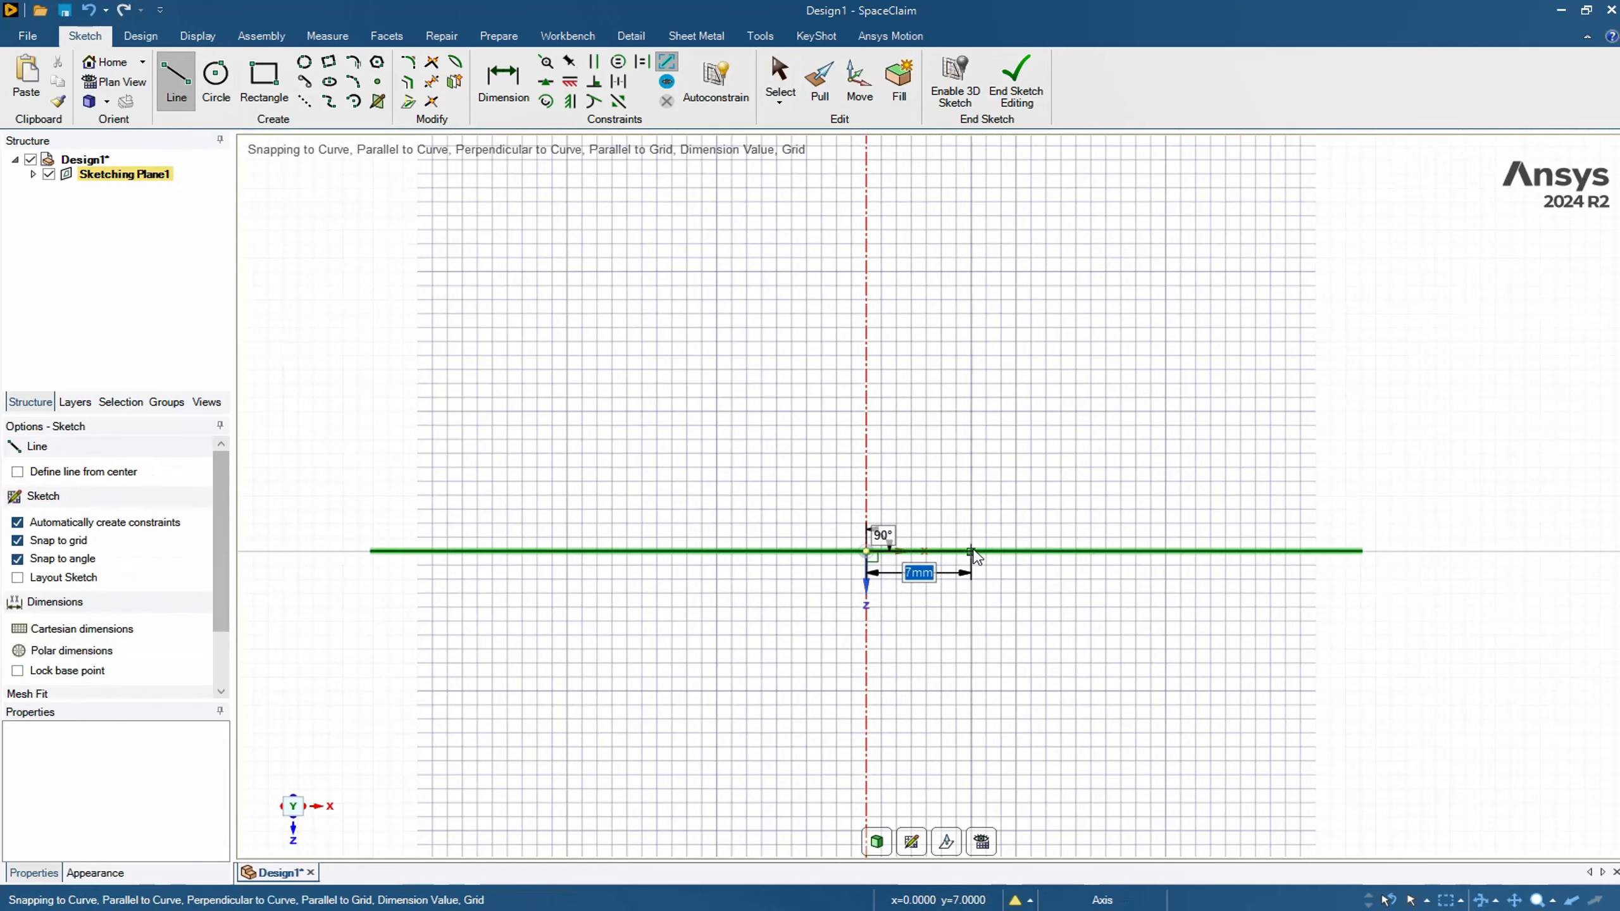
left_click(1045, 551)
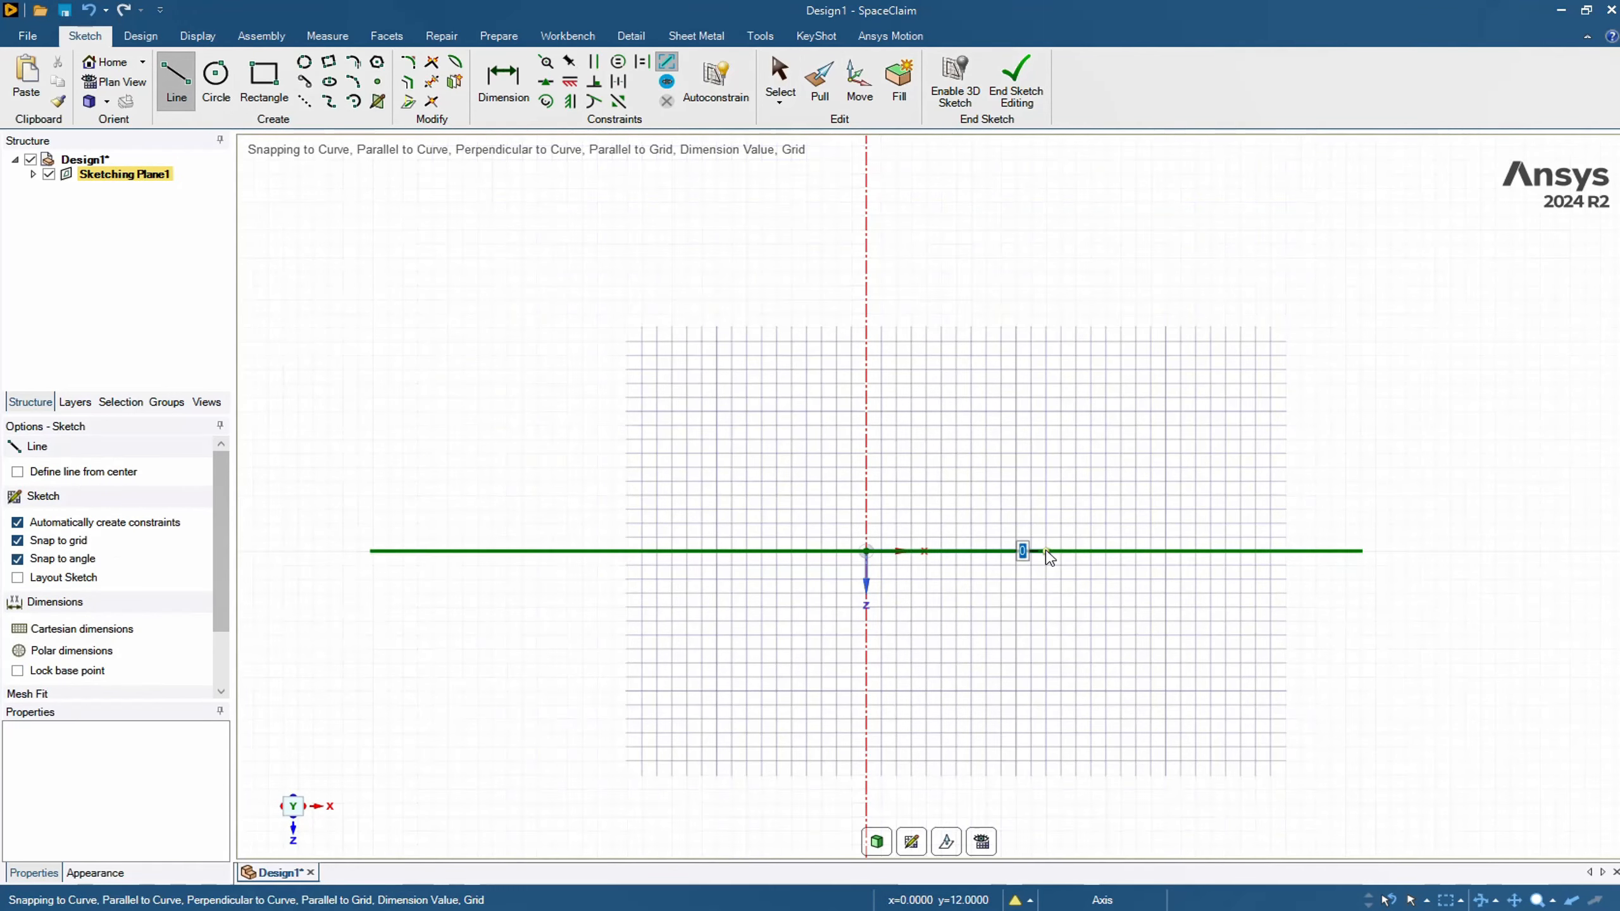
- Sketch two connected lines rising from the origin, the second about 11.6 mm long at 120° to the first
left_click(866, 550)
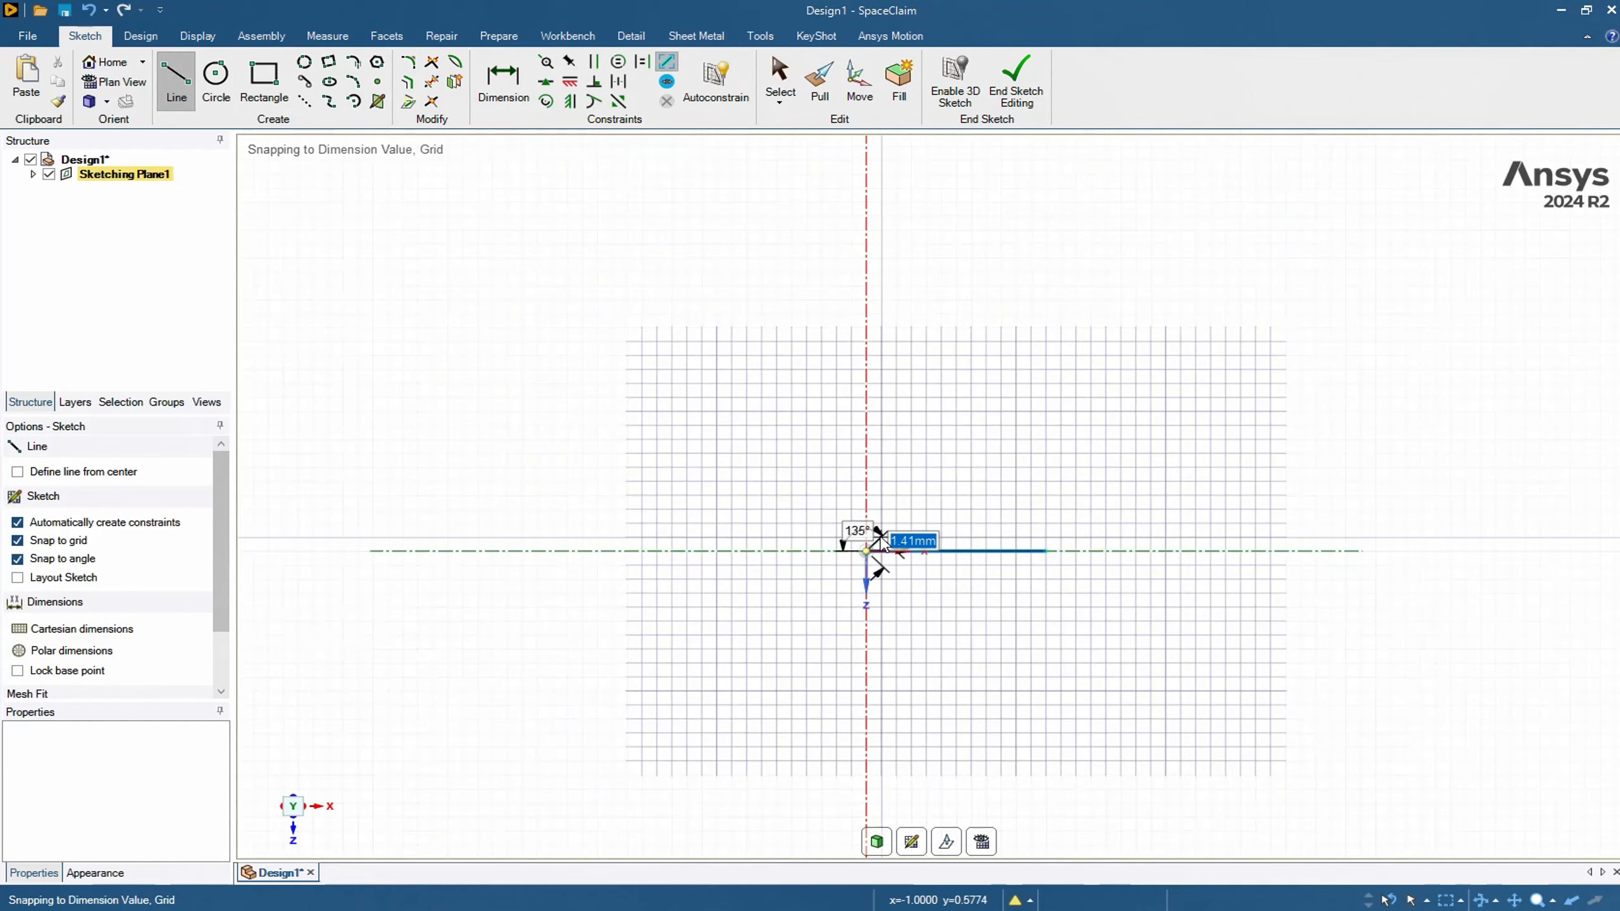
left_click(1000, 439)
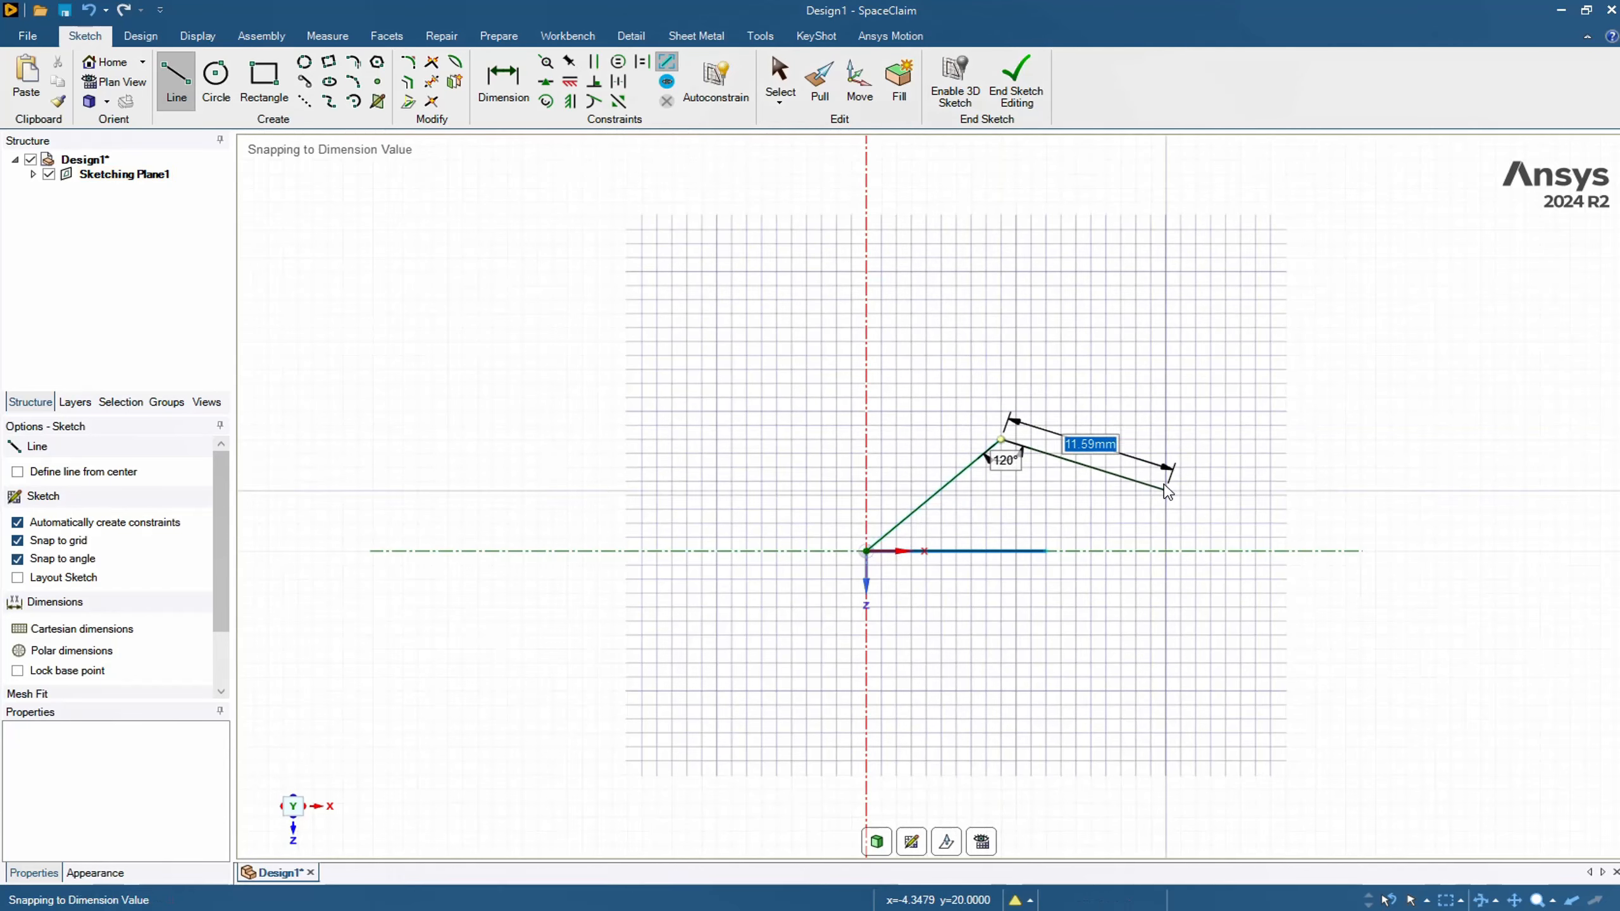
double_click(1165, 490)
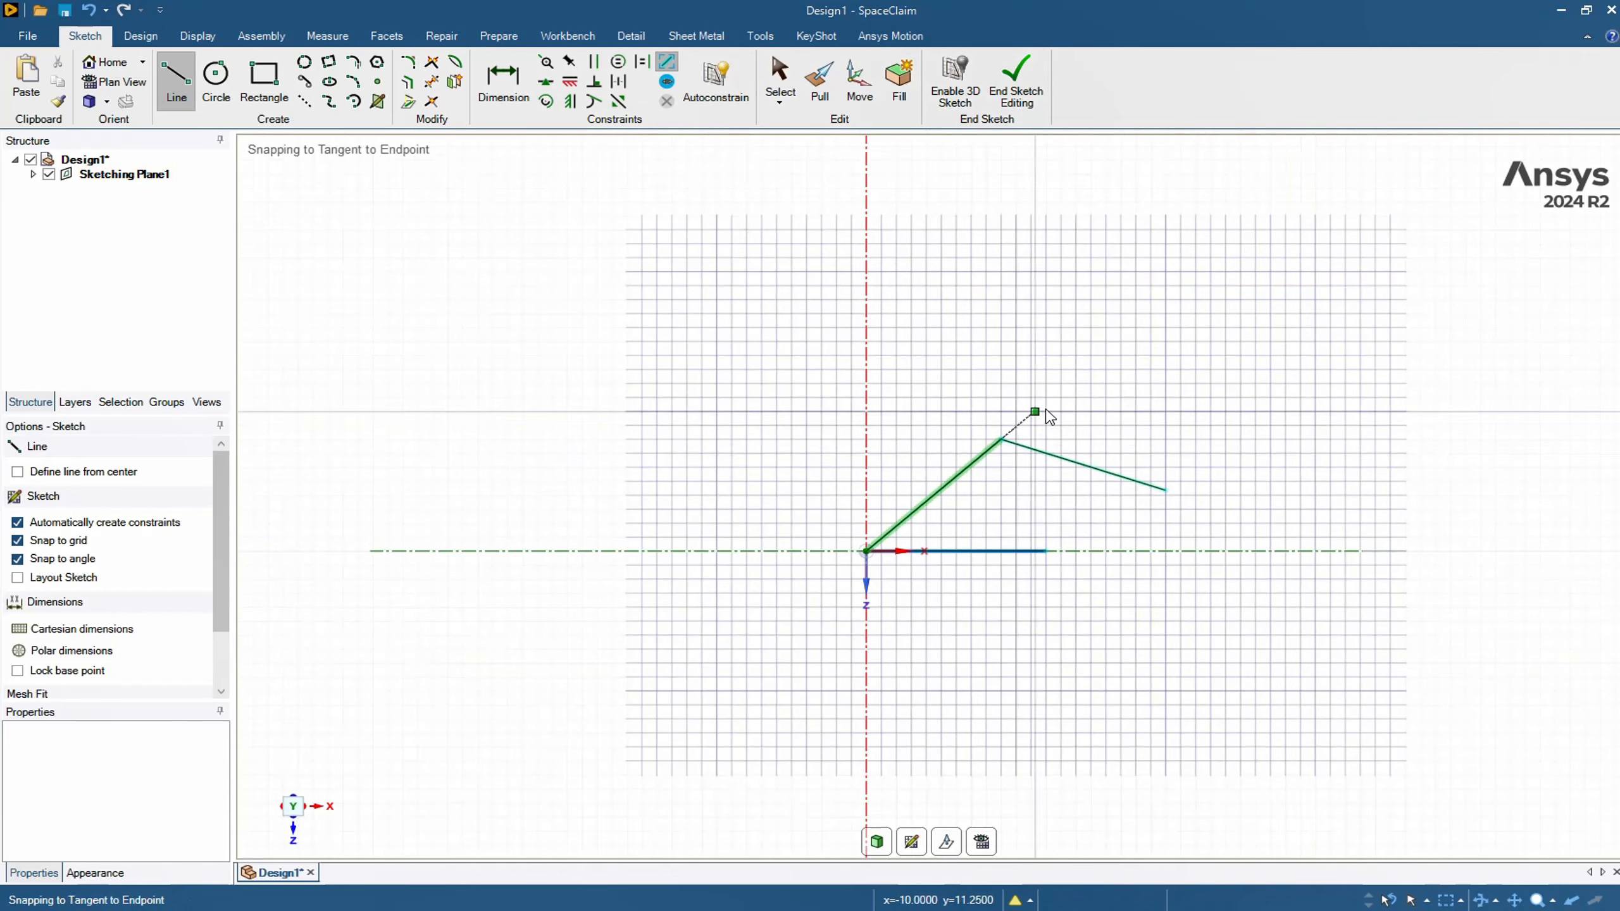
- Sketch a separate diagonal line ending on the free end of the connected lines and inspect the shared endpoint closely
left_click(1077, 396)
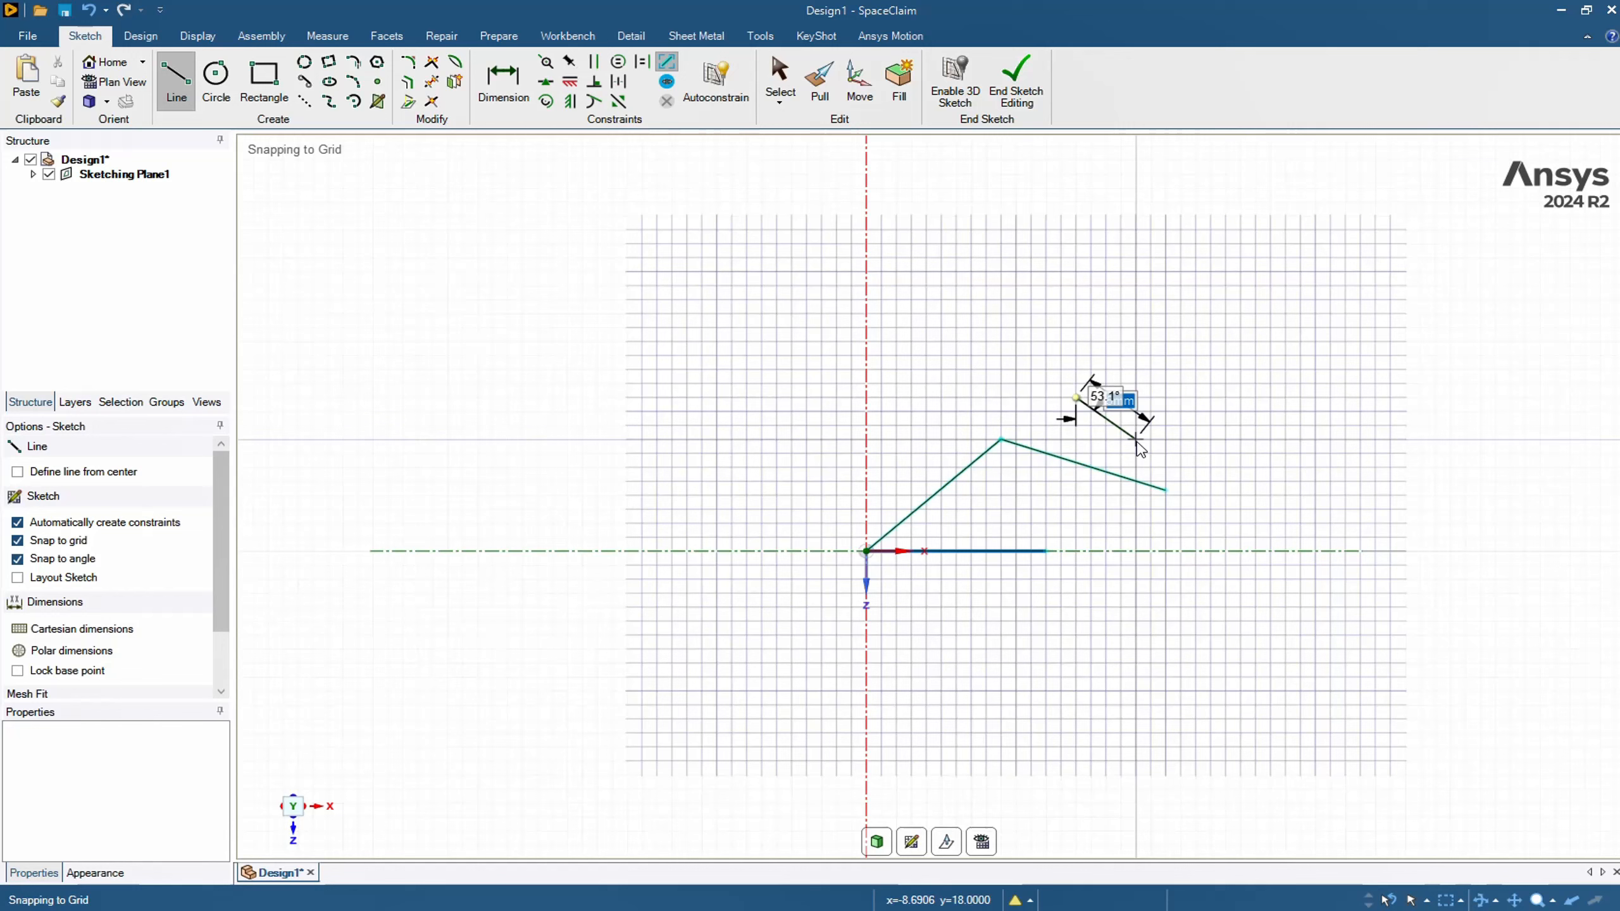
left_click(1166, 490)
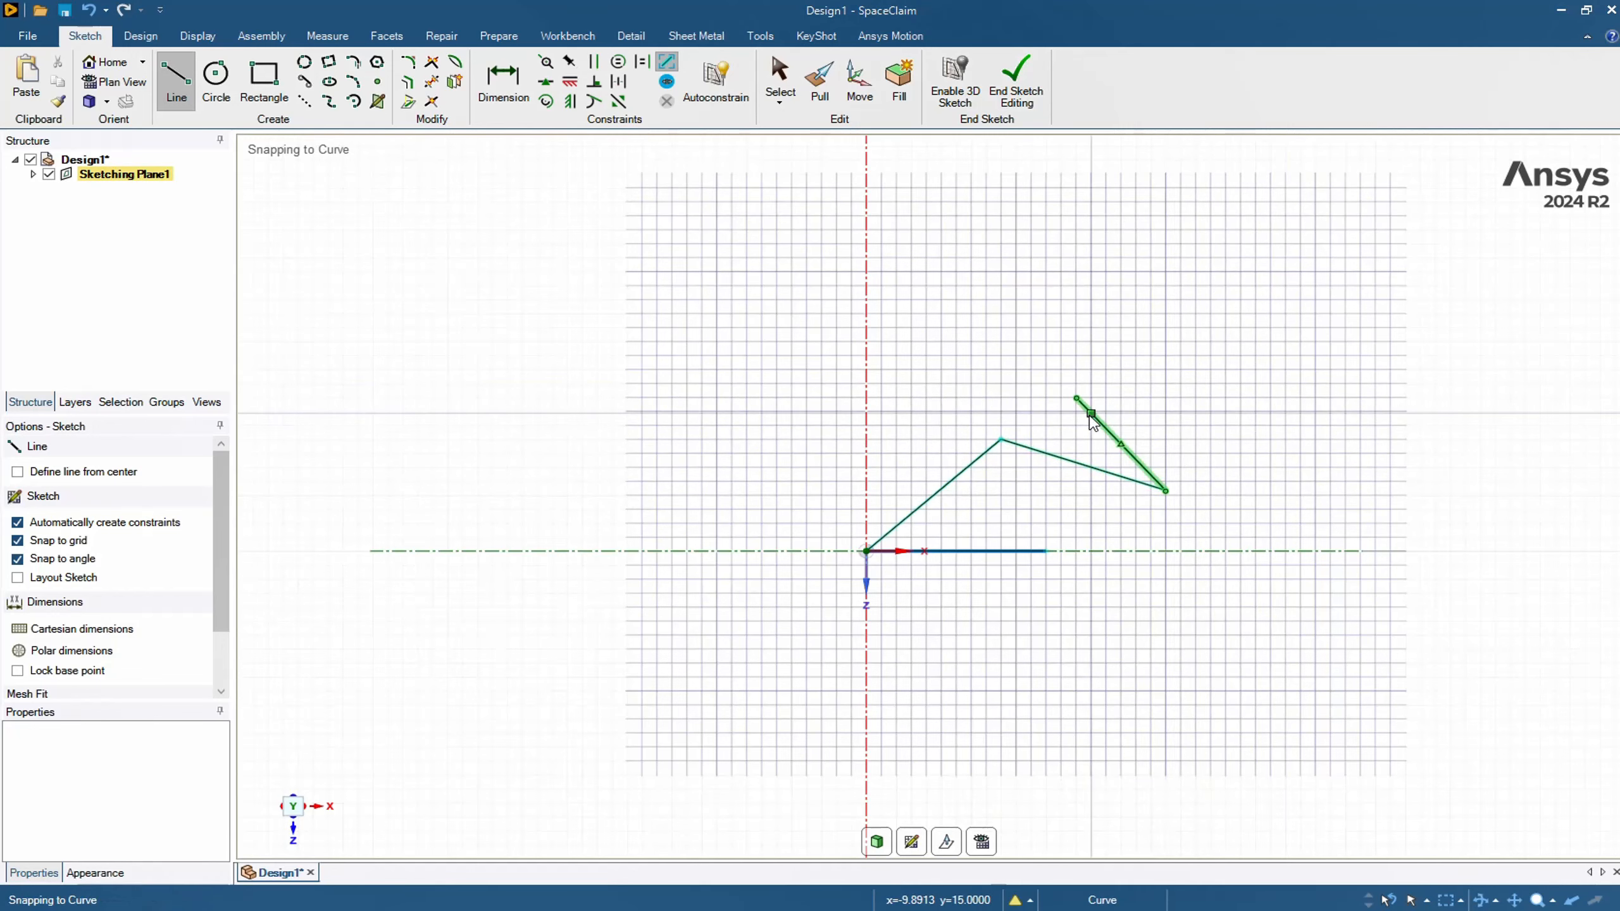
scroll(1071, 424, "up", 5)
scroll(1068, 389, "up", 5)
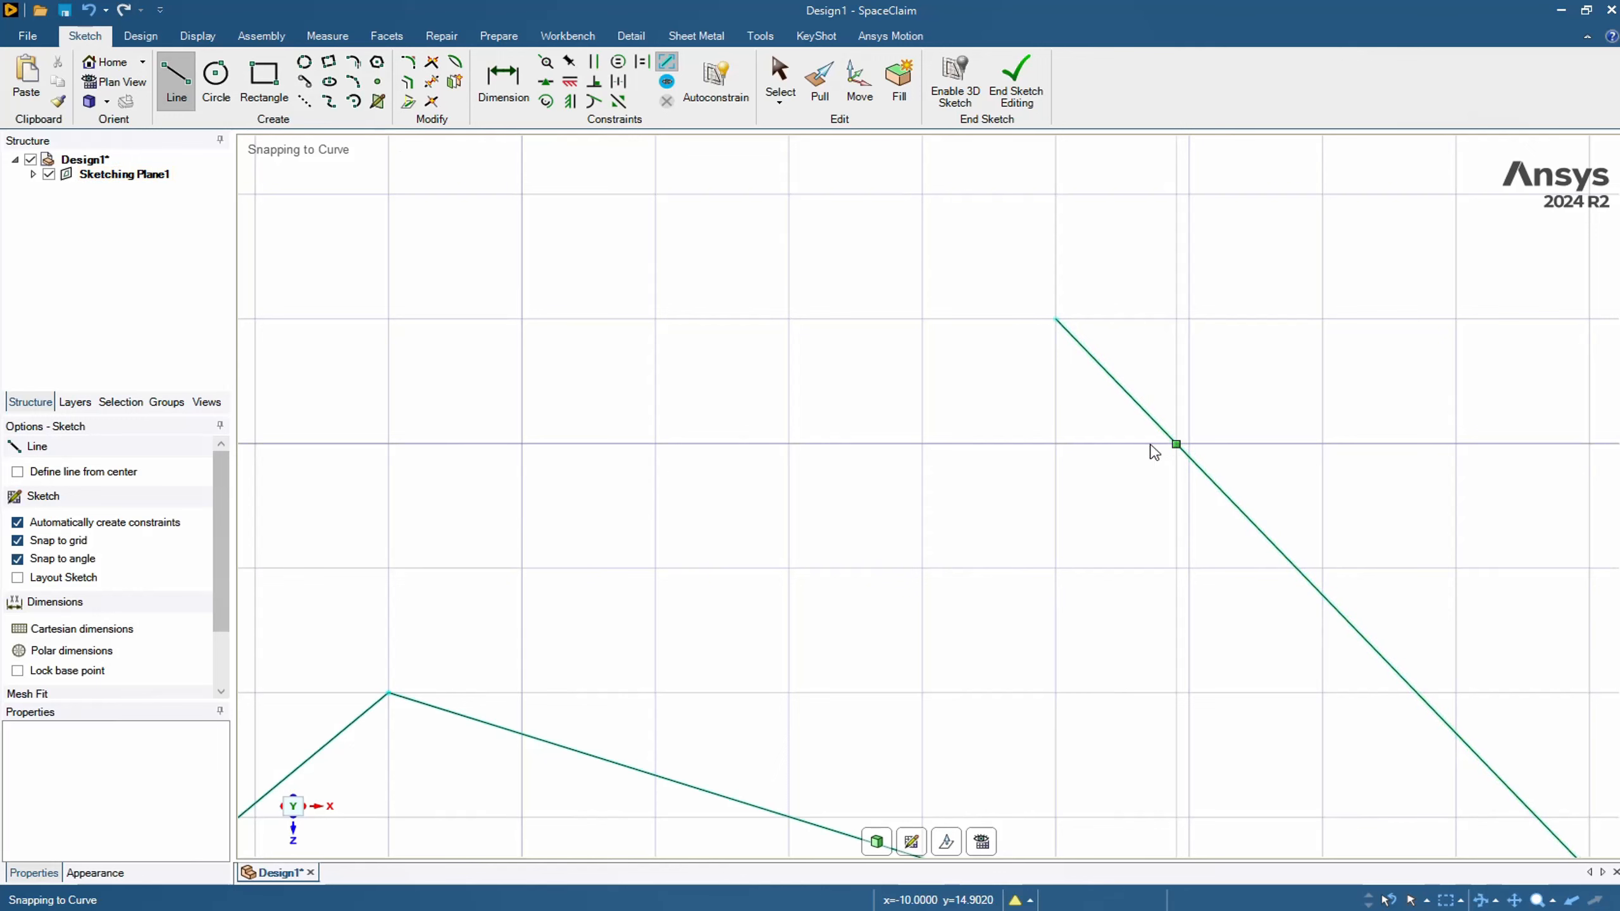
scroll(918, 525, "down", 4)
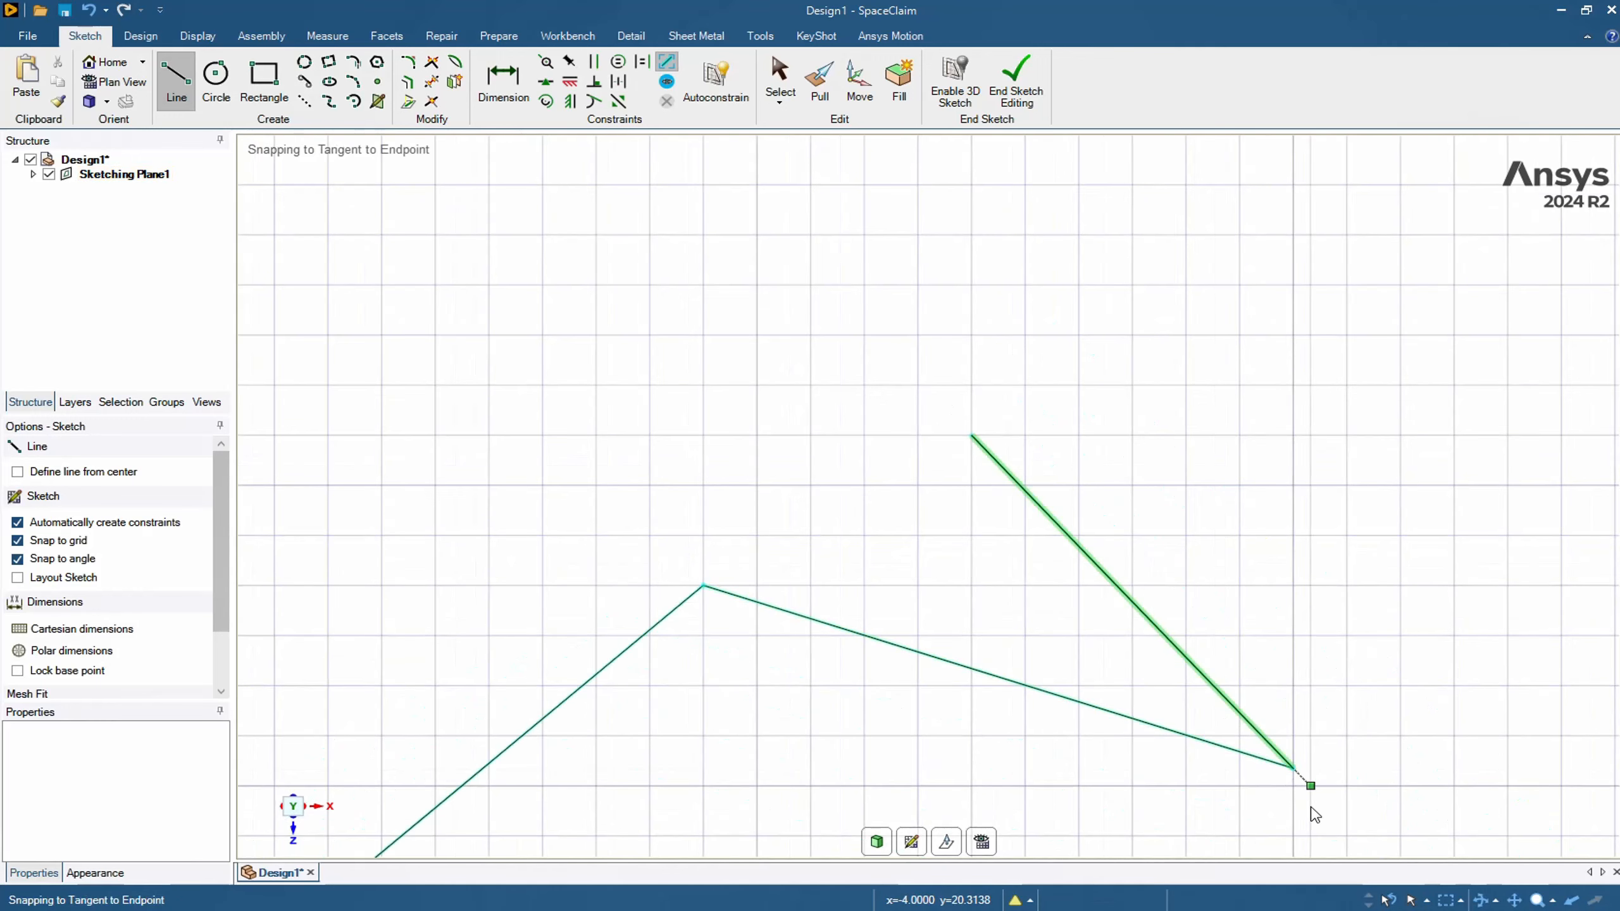
scroll(1283, 760, "up", 3)
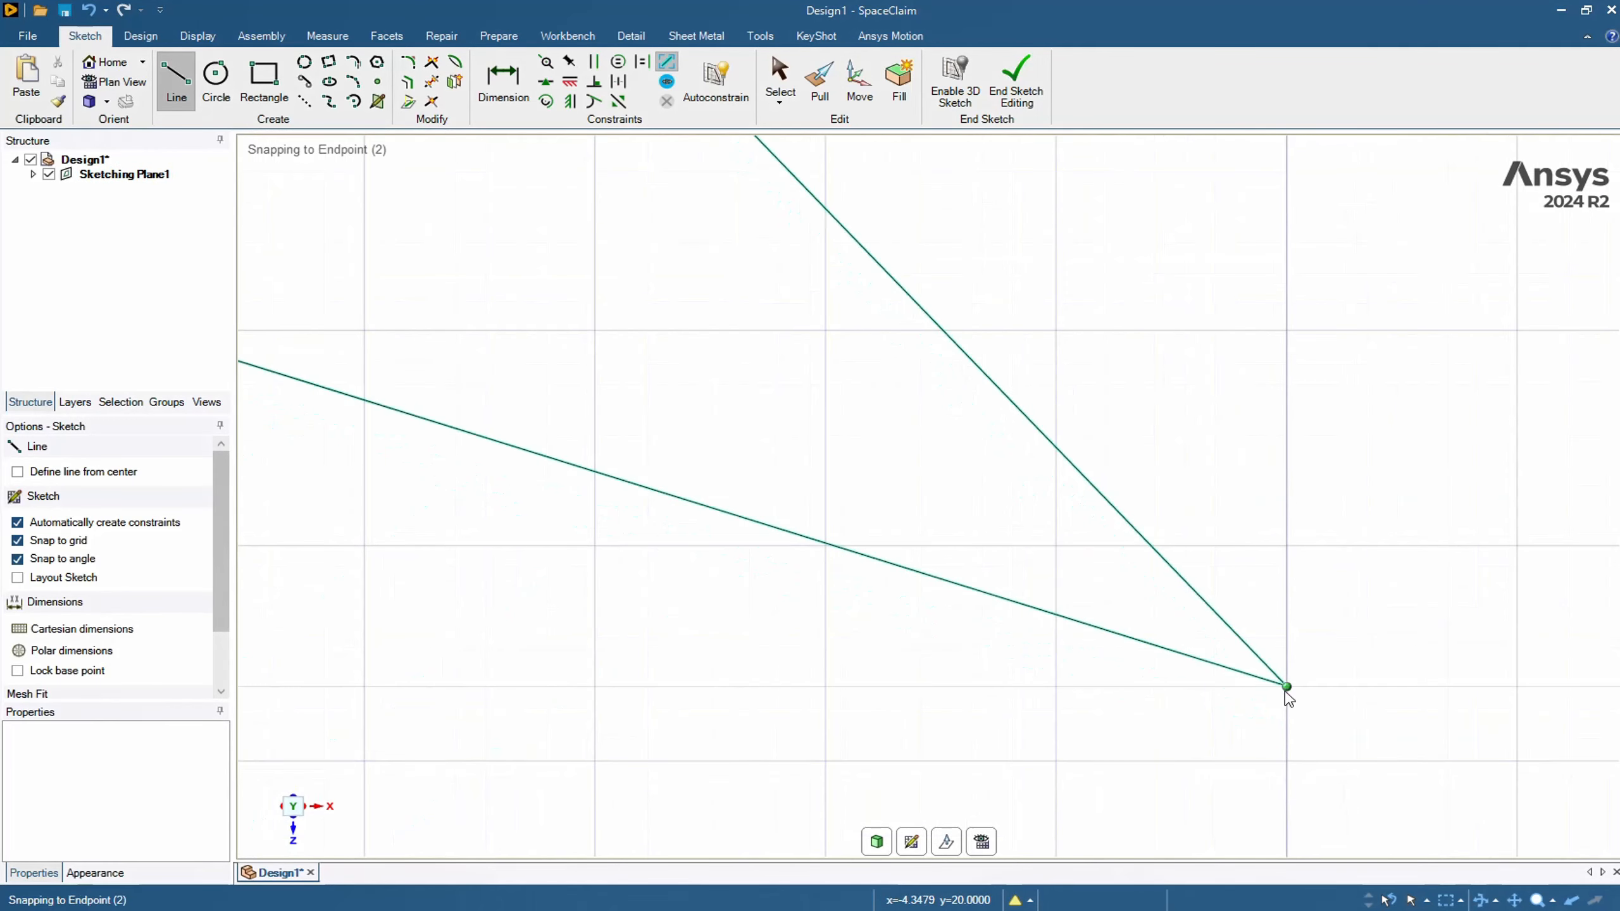
scroll(1295, 708, "up", 5)
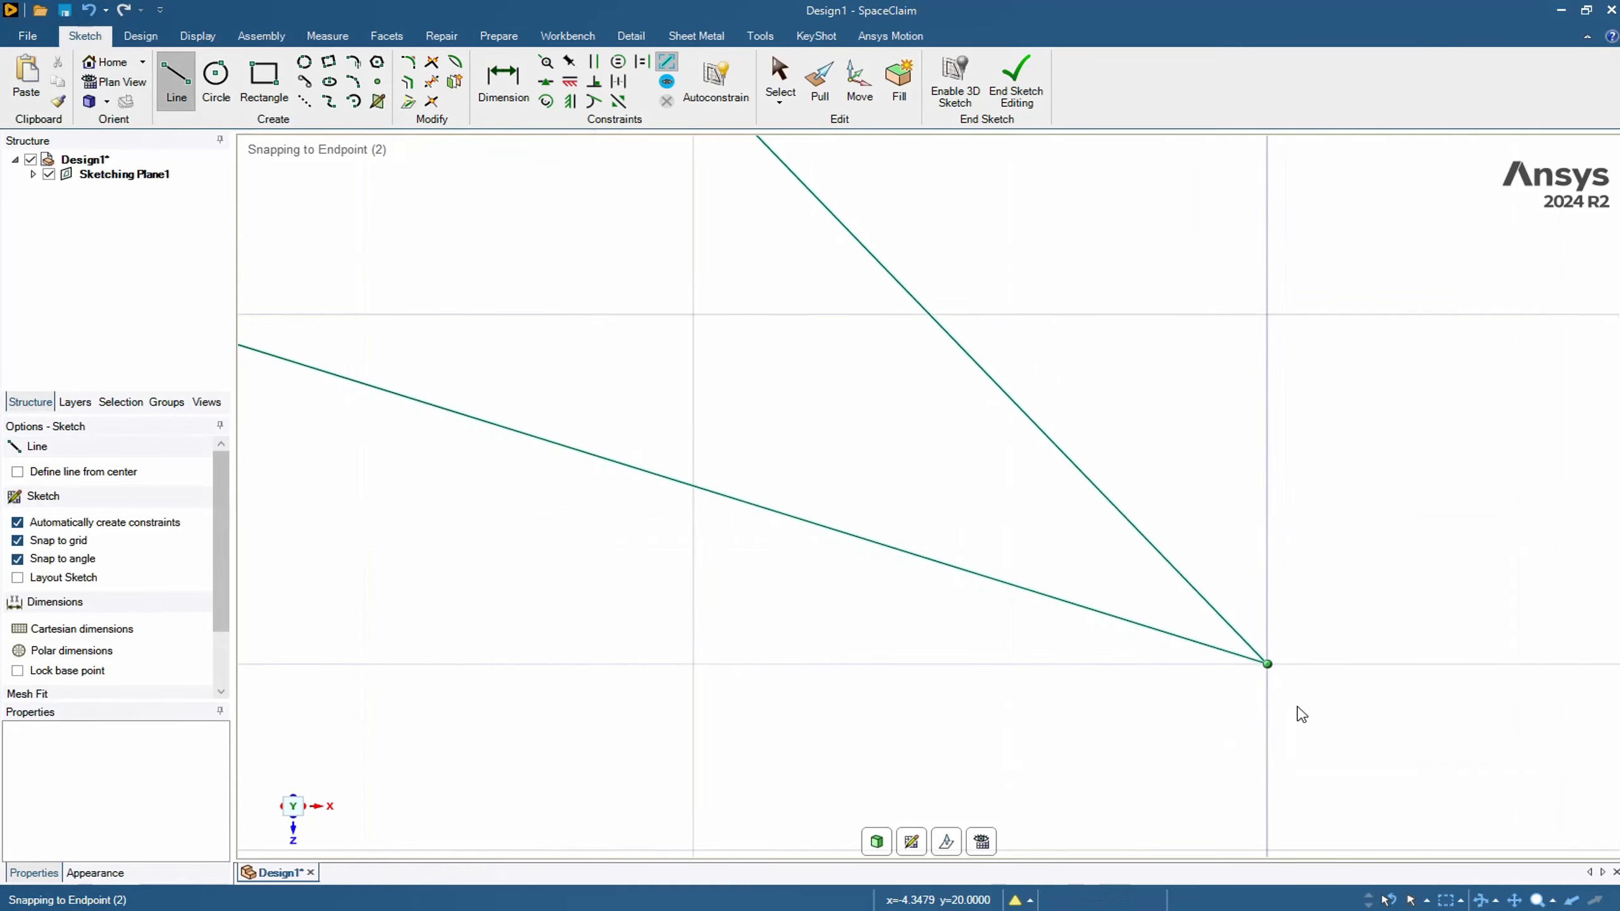
scroll(1263, 704, "down", 5)
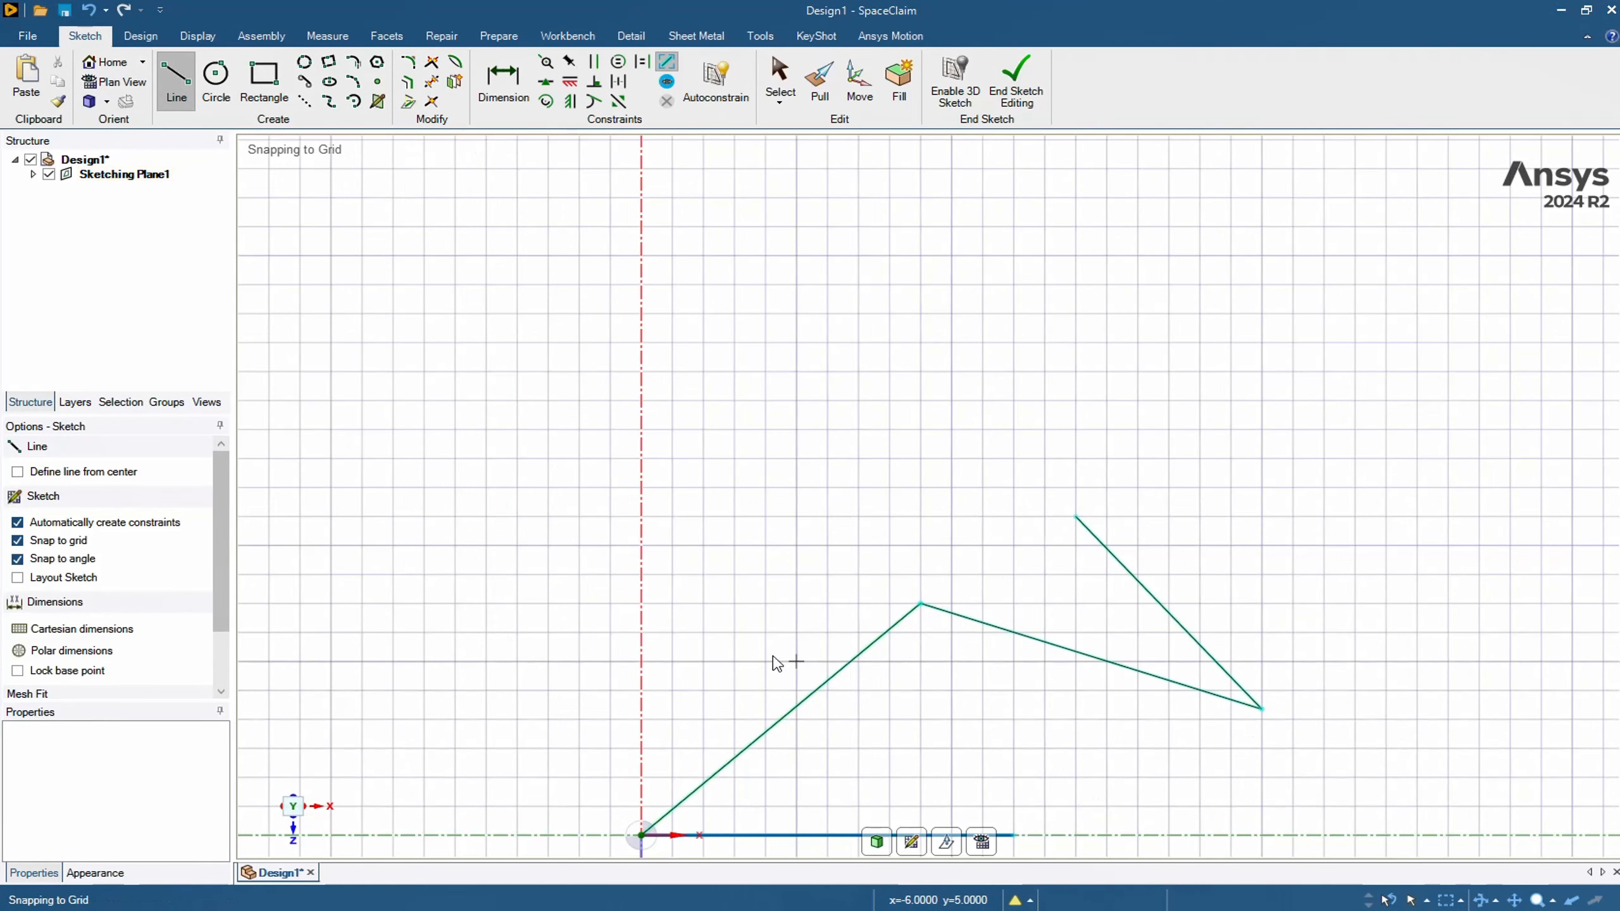
- Turn off grid snapping and sketch a narrow, closed four-sided profile with a slanted upper edge between the existing lines
left_click(26, 541)
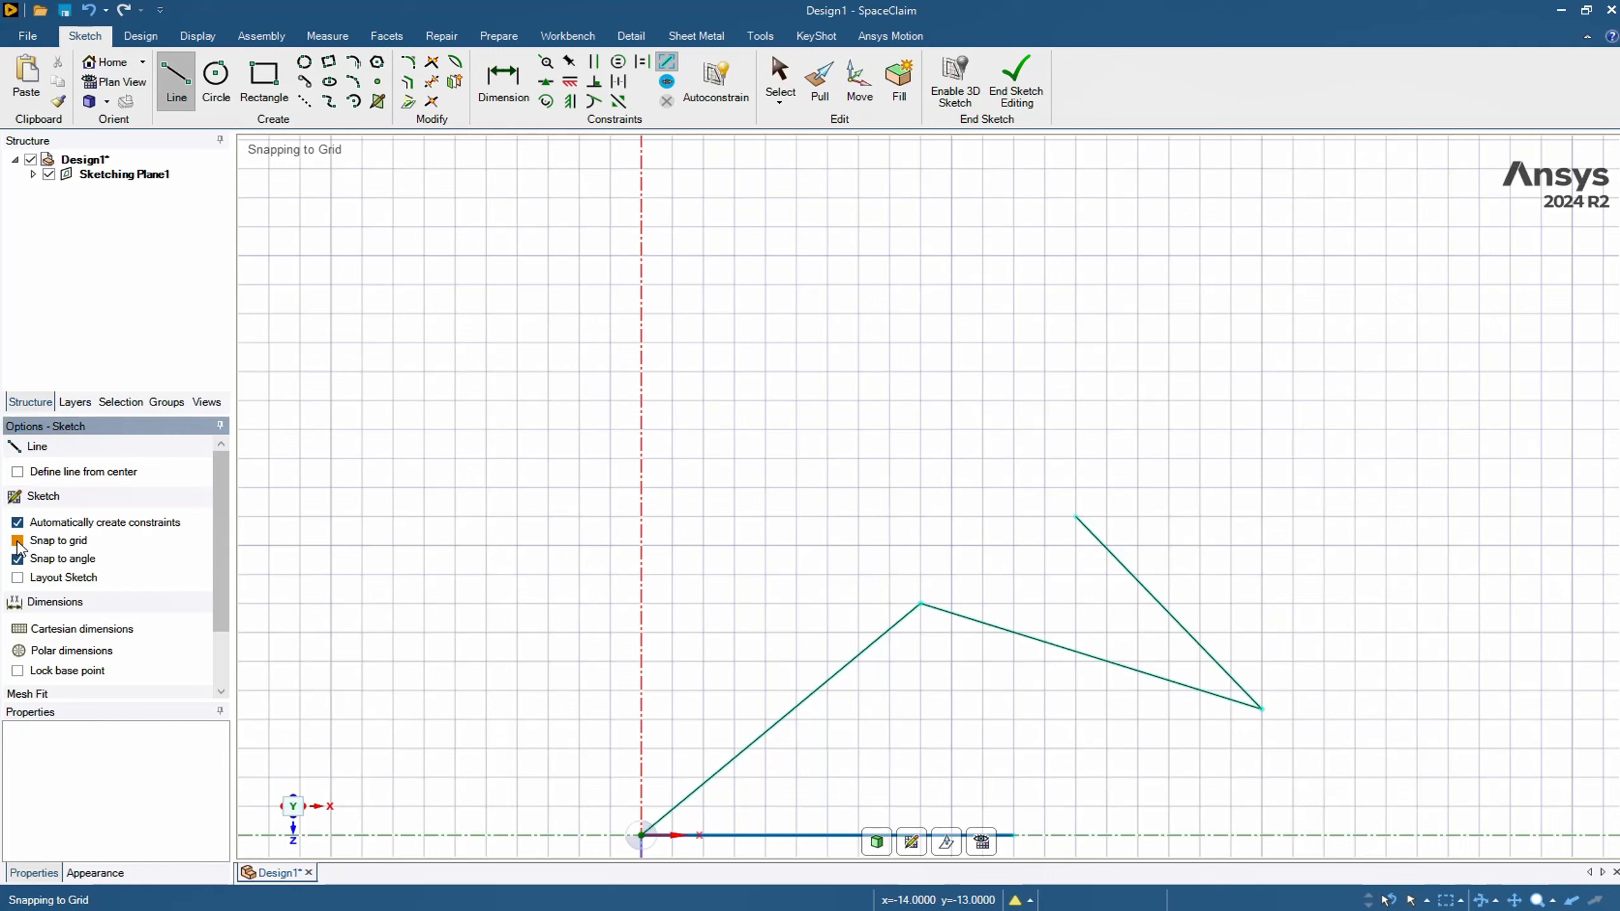
left_click(1001, 516)
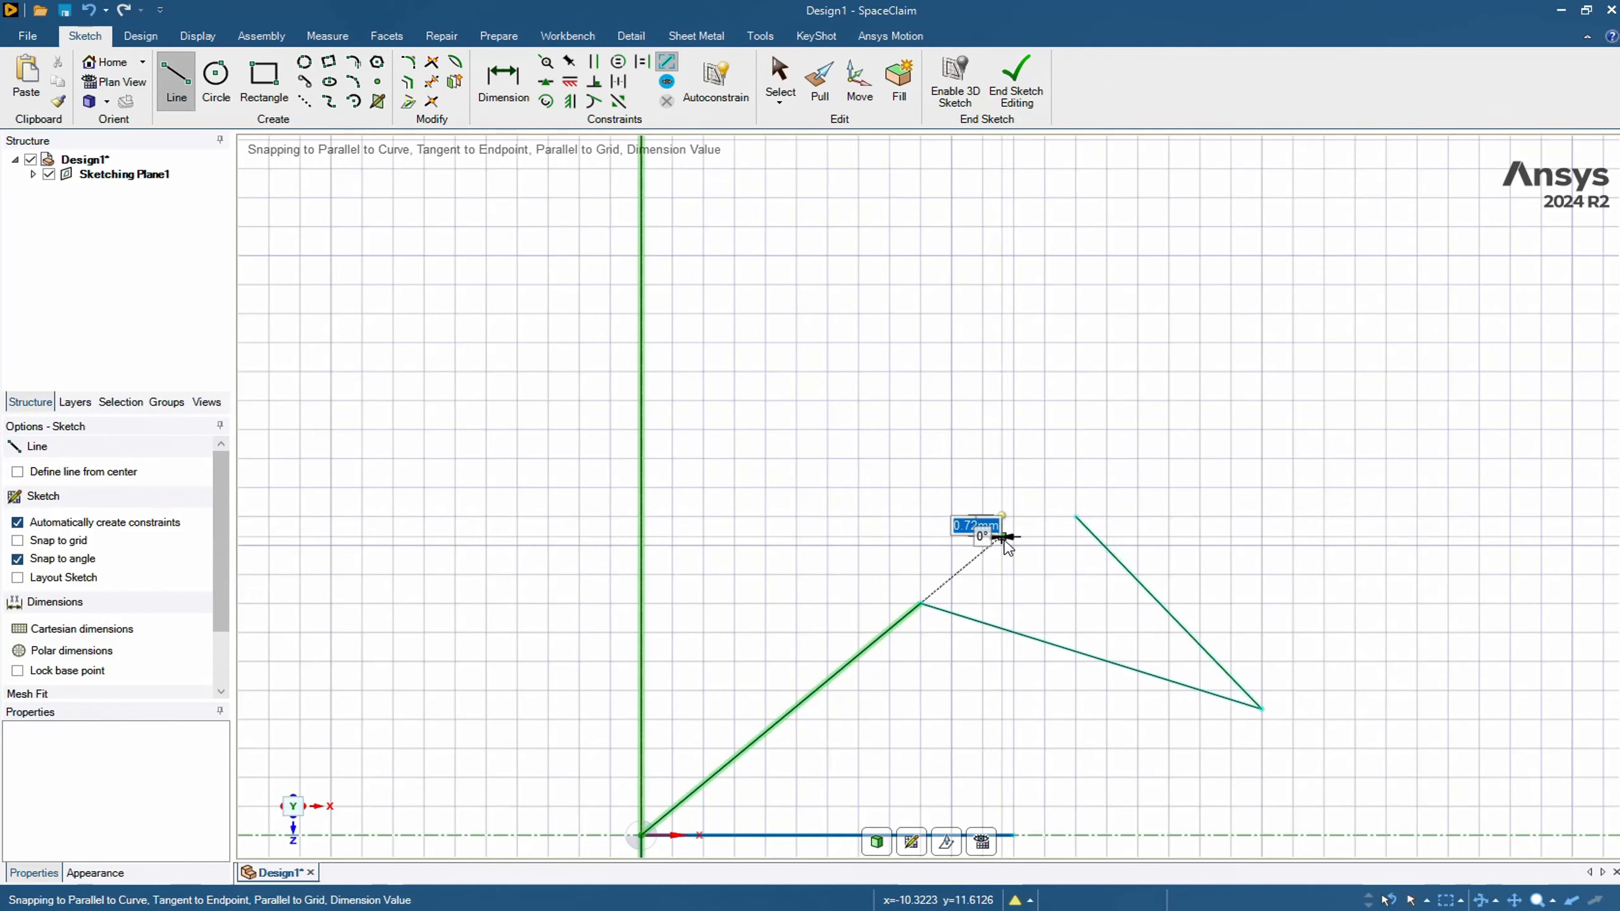
left_click(1001, 605)
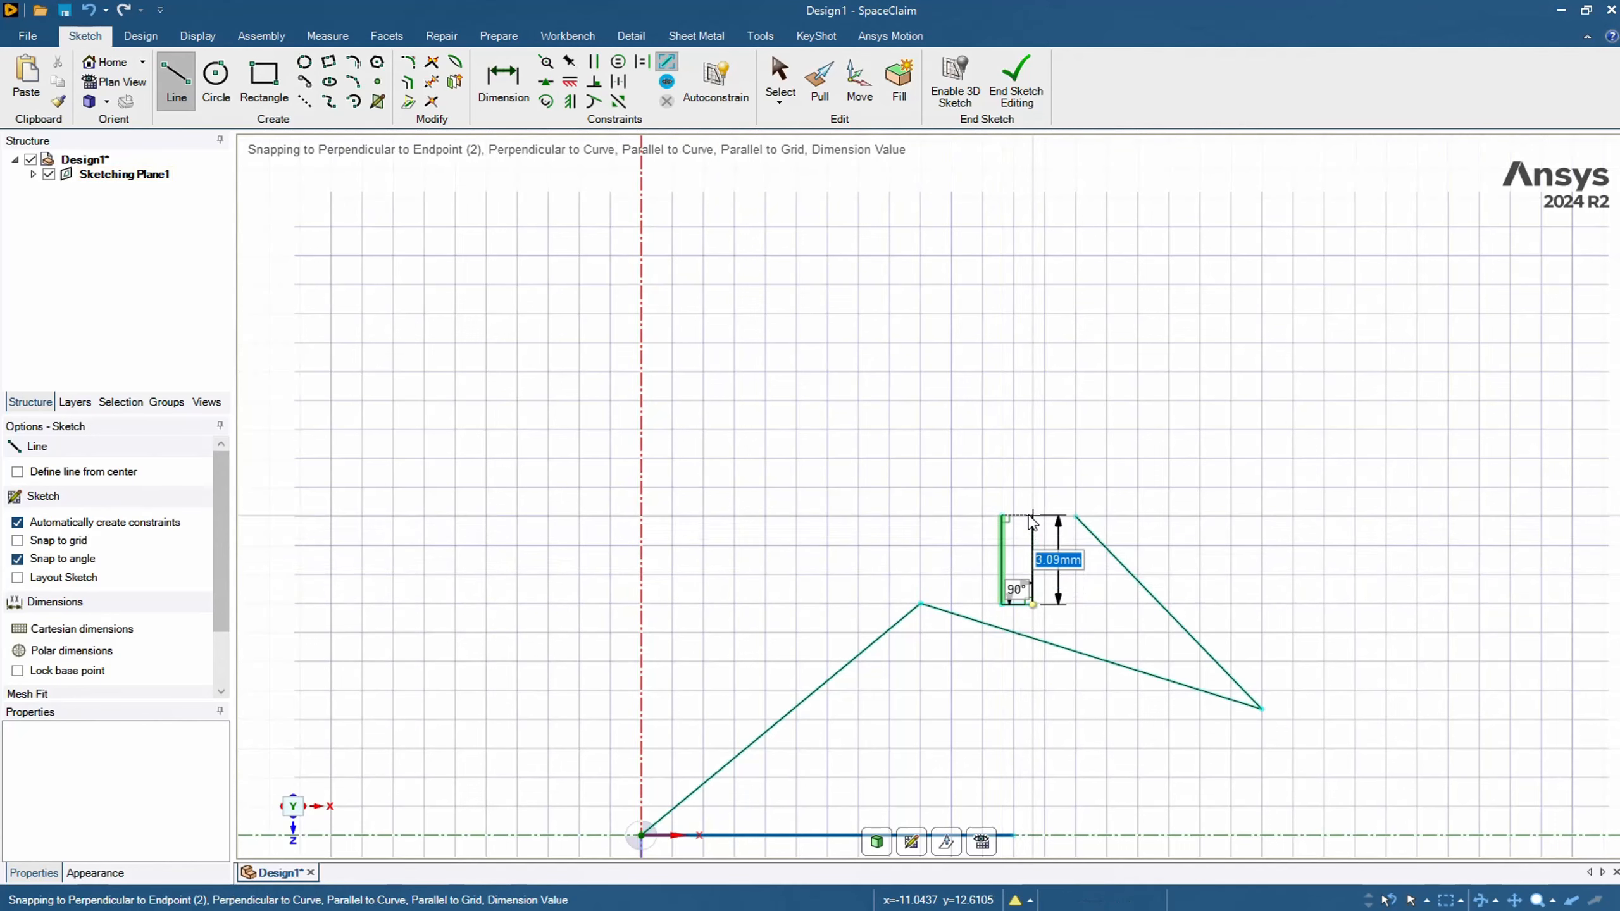
left_click(1032, 486)
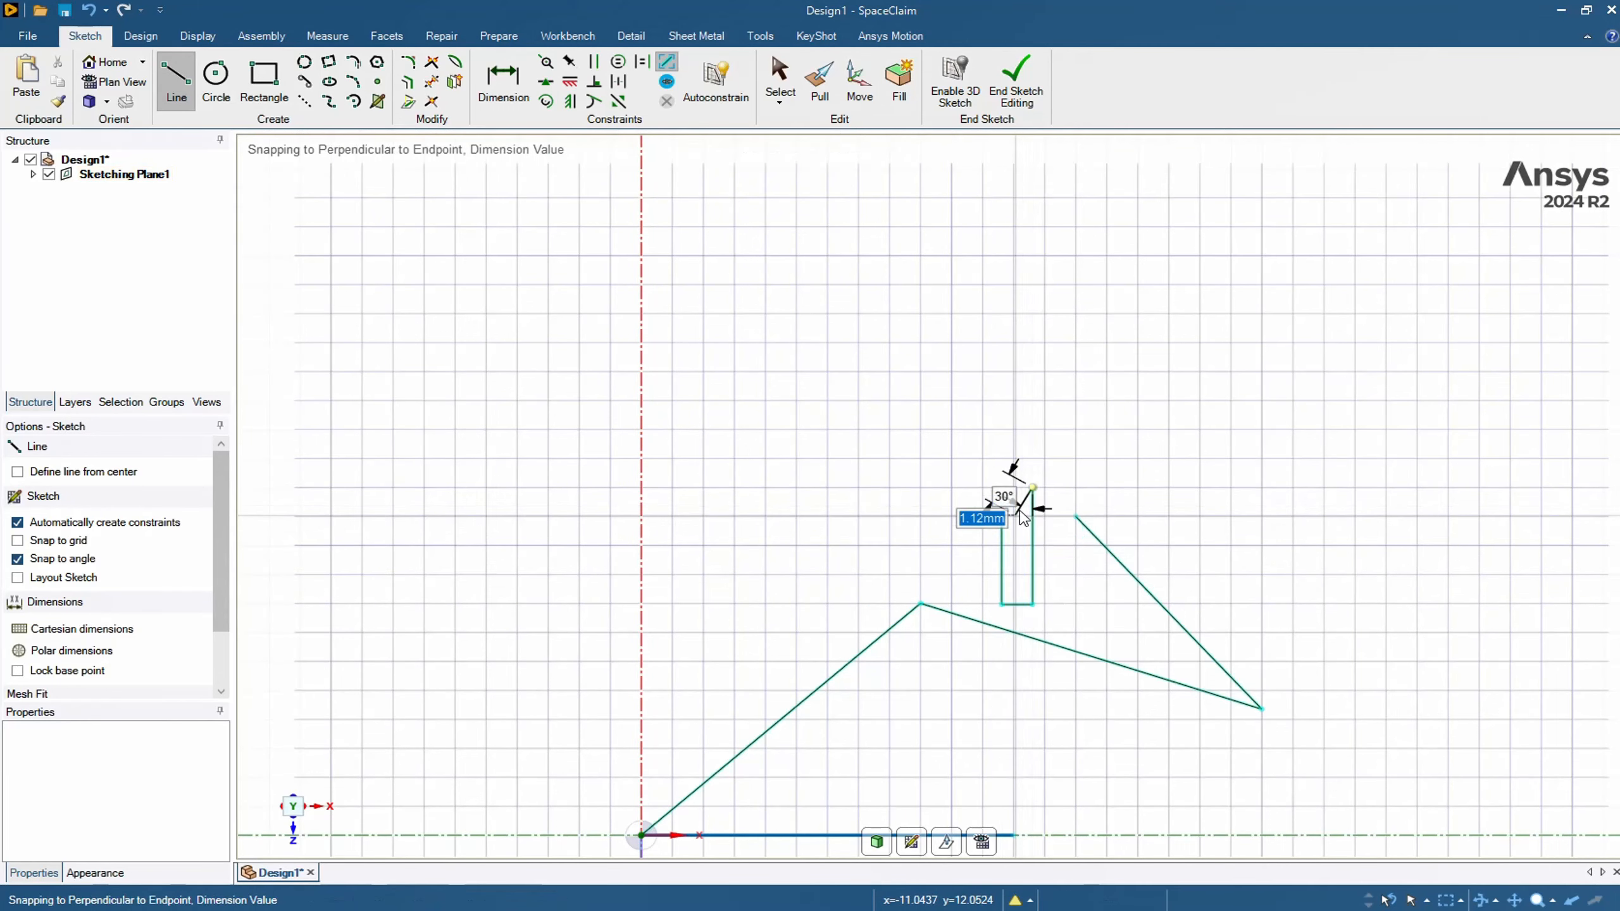
left_click(1001, 516)
scroll(1007, 558, "up", 8)
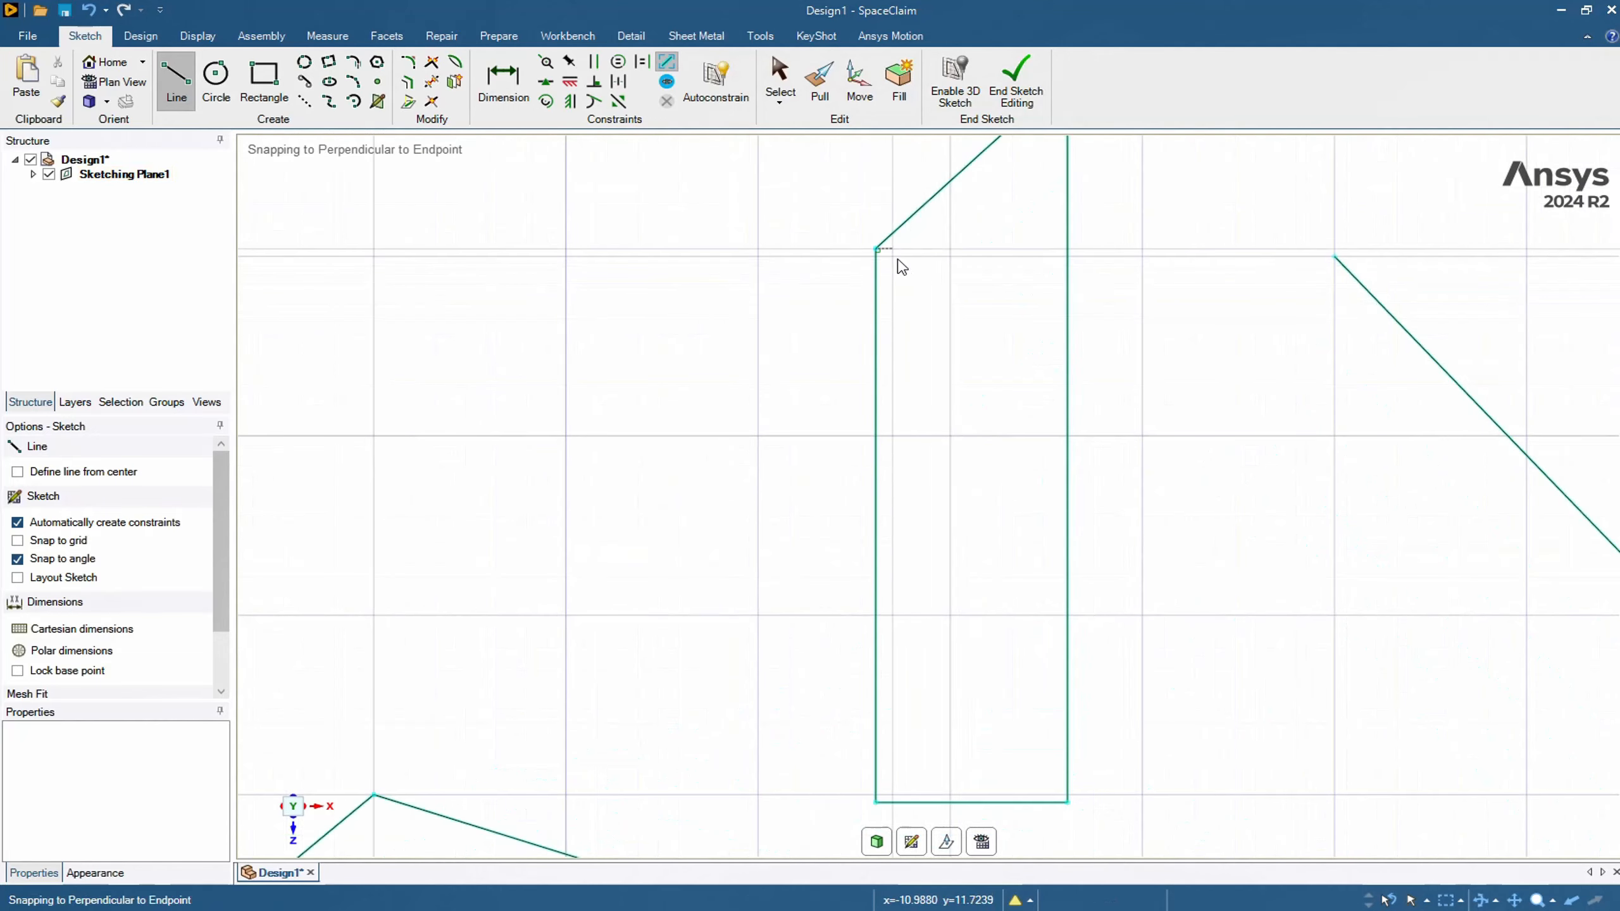
- Turn grid snapping back on and sketch a second, wider closed four-sided profile with a slanted upper edge beside the narrow one
left_click(17, 540)
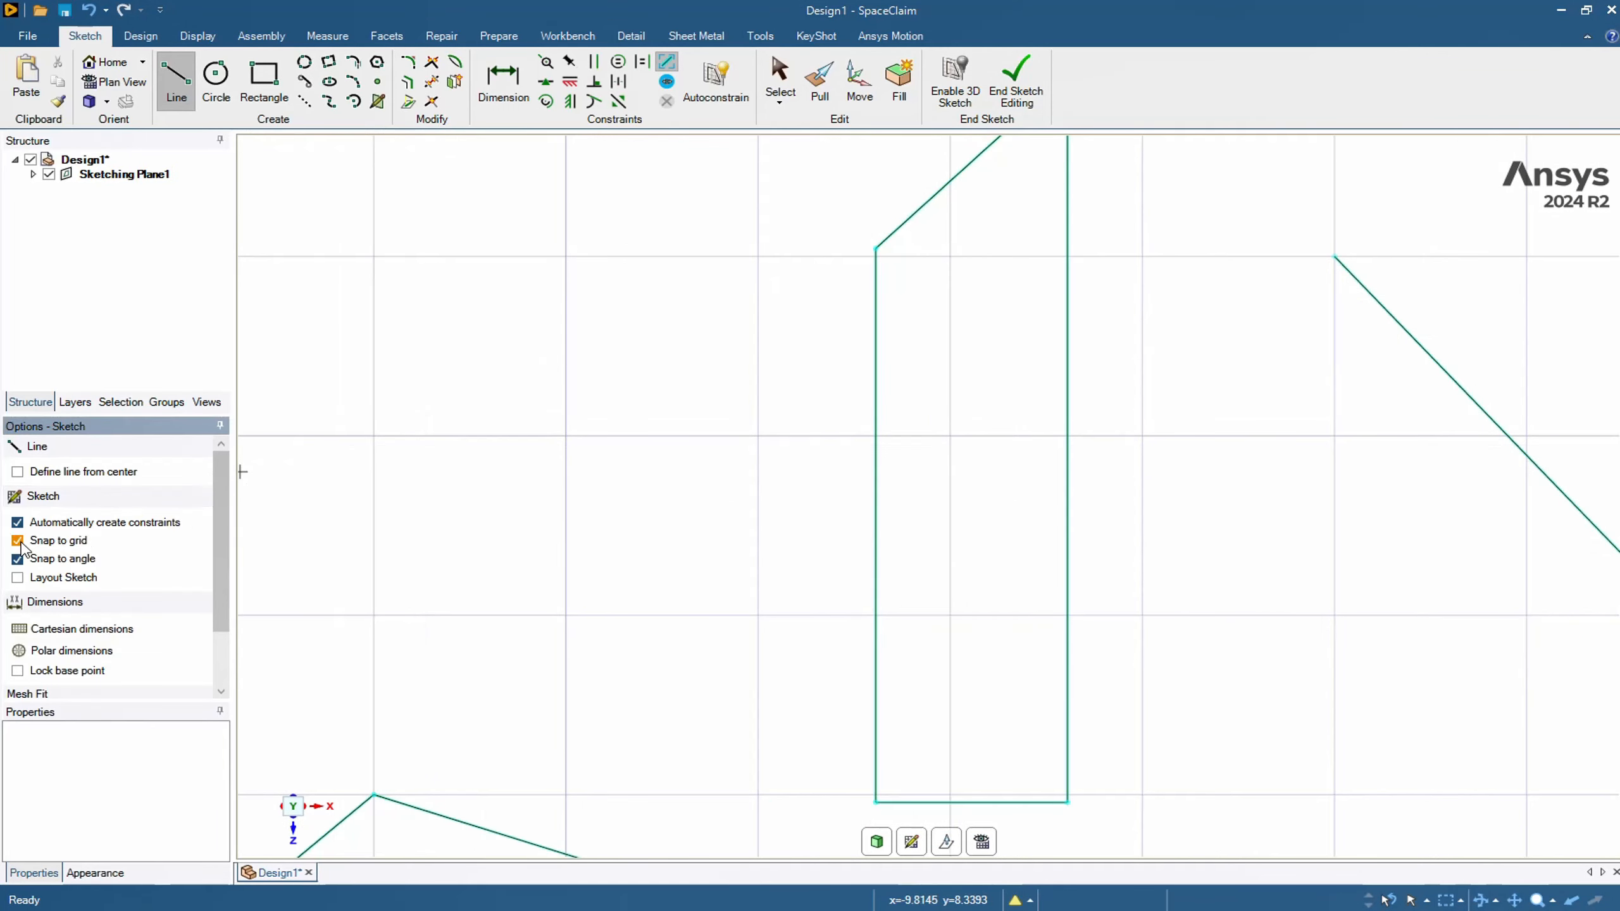
scroll(759, 542, "down", 3)
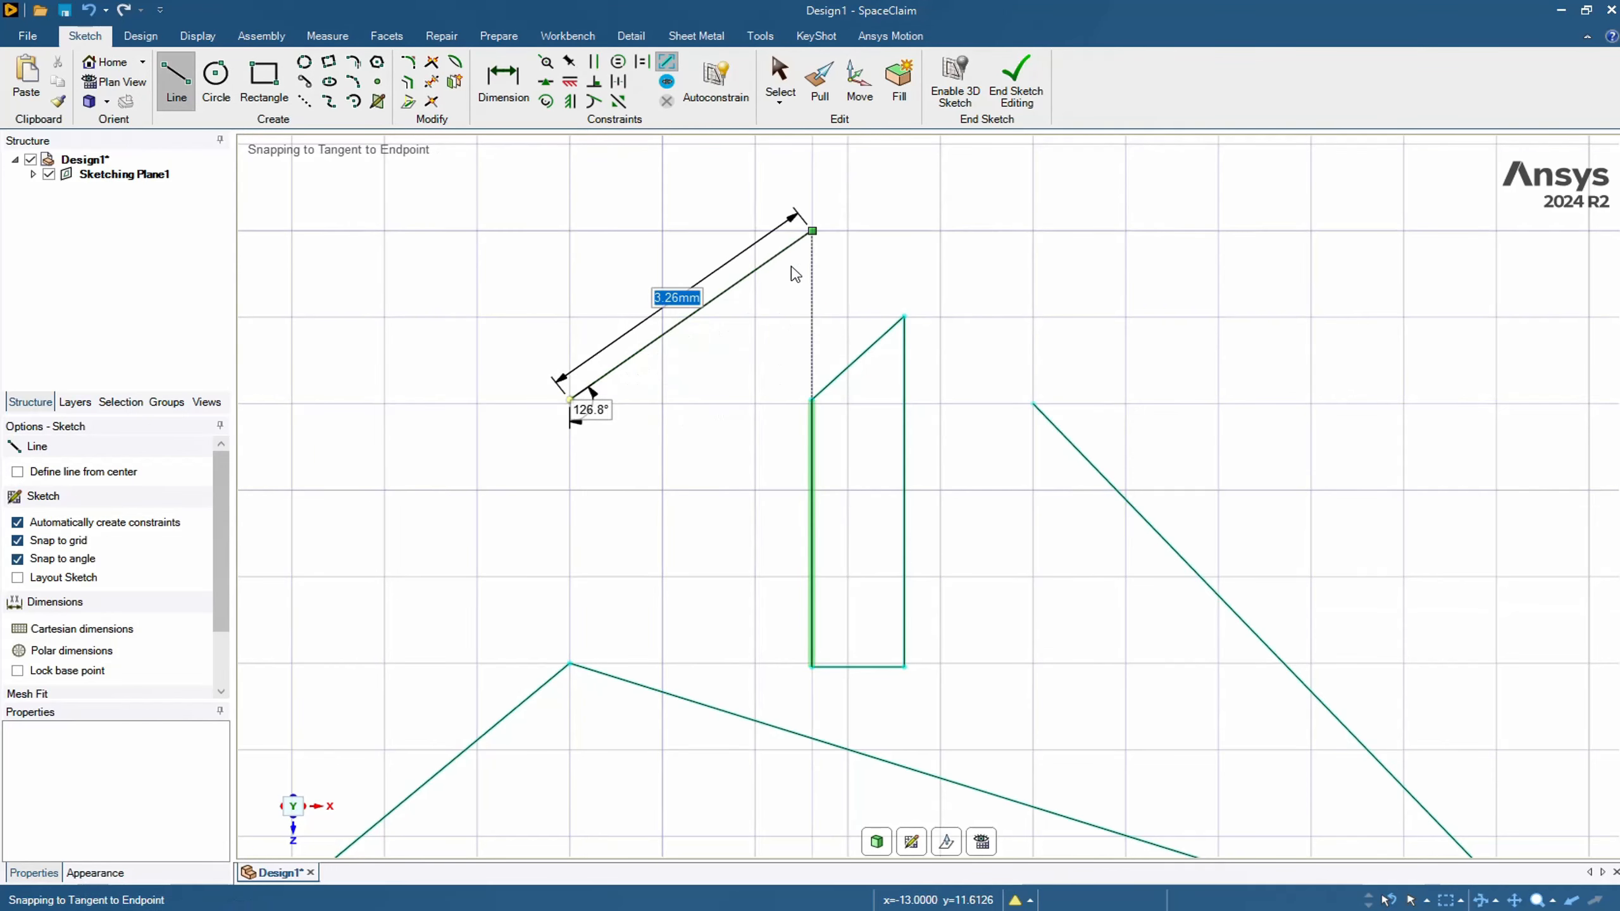
left_click(754, 233)
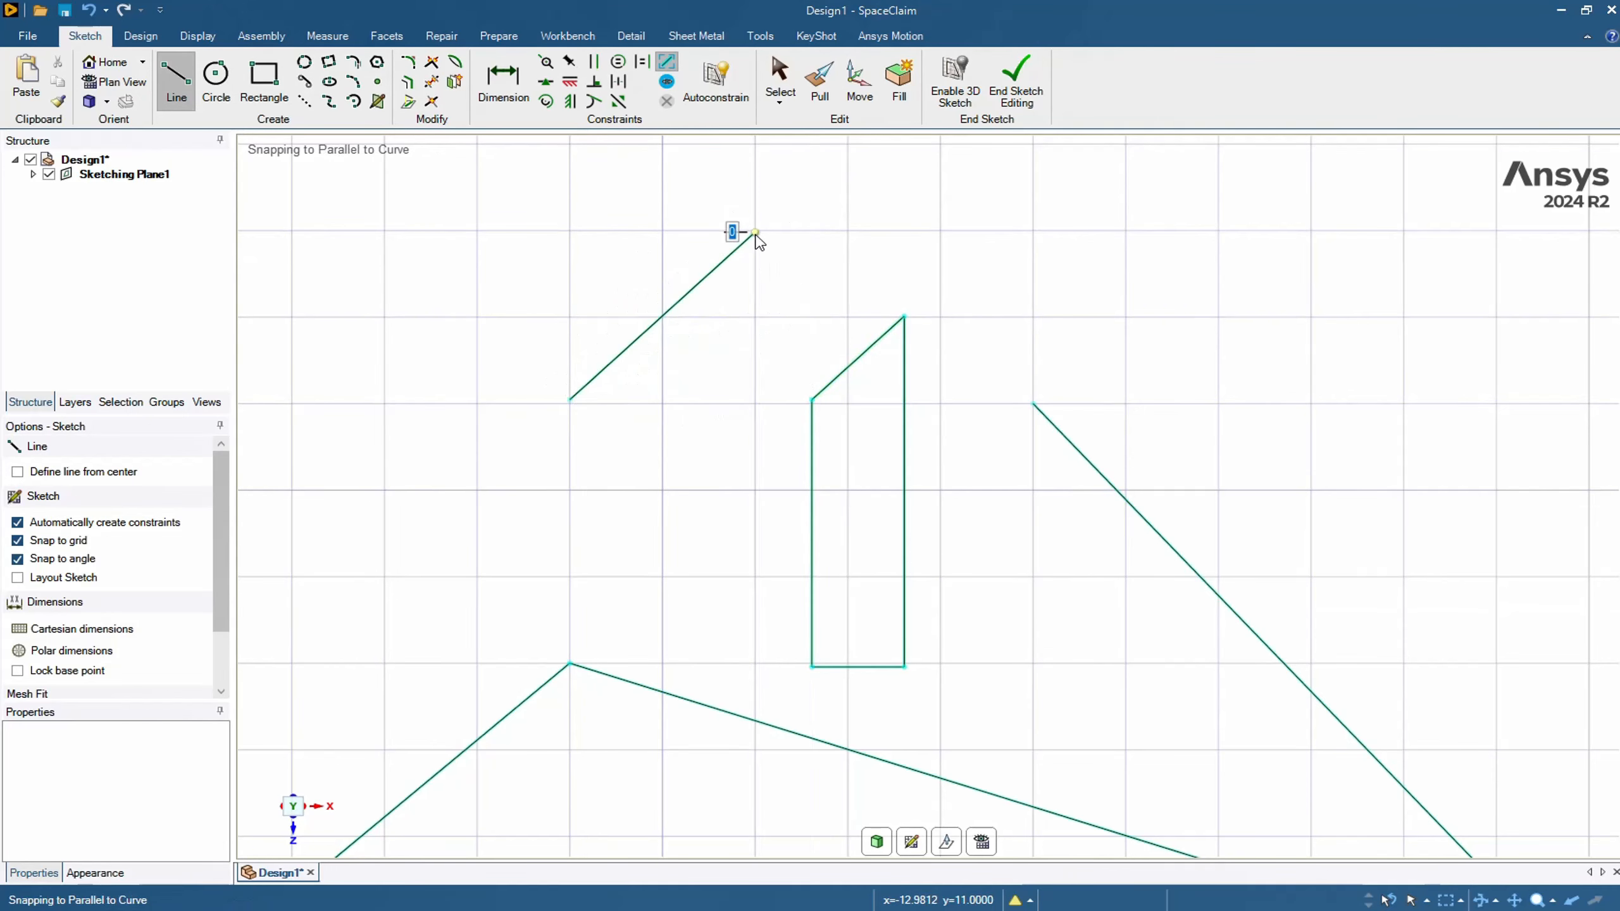
left_click(755, 490)
left_click(570, 489)
left_click(570, 400)
scroll(593, 440, "up", 5)
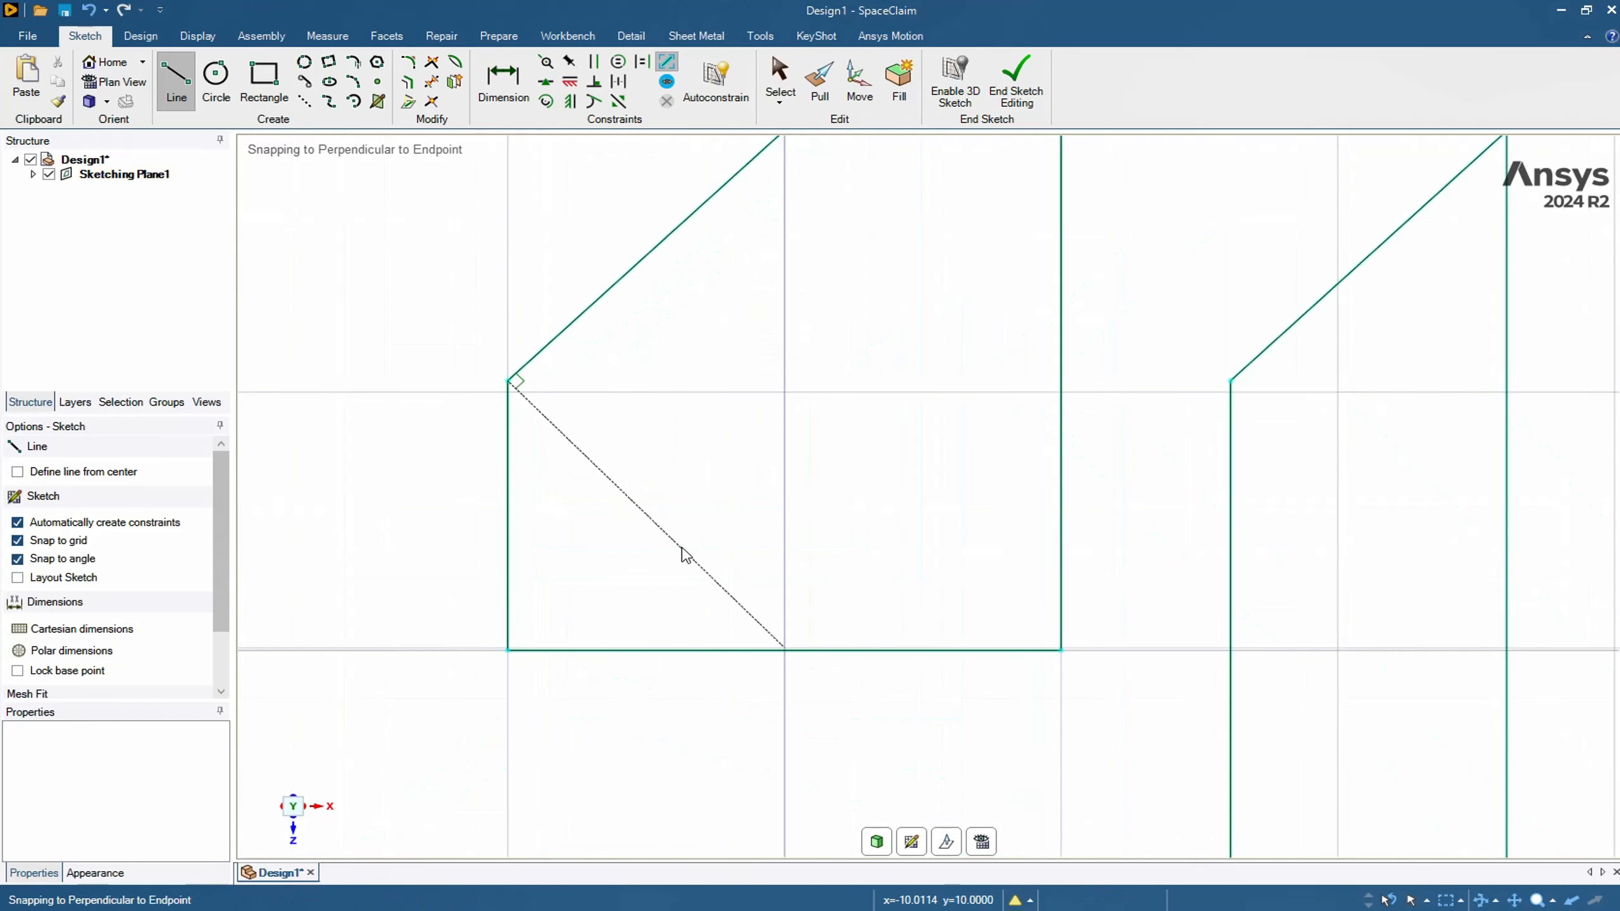
scroll(922, 708, "down", 5)
scroll(1340, 711, "down", 5)
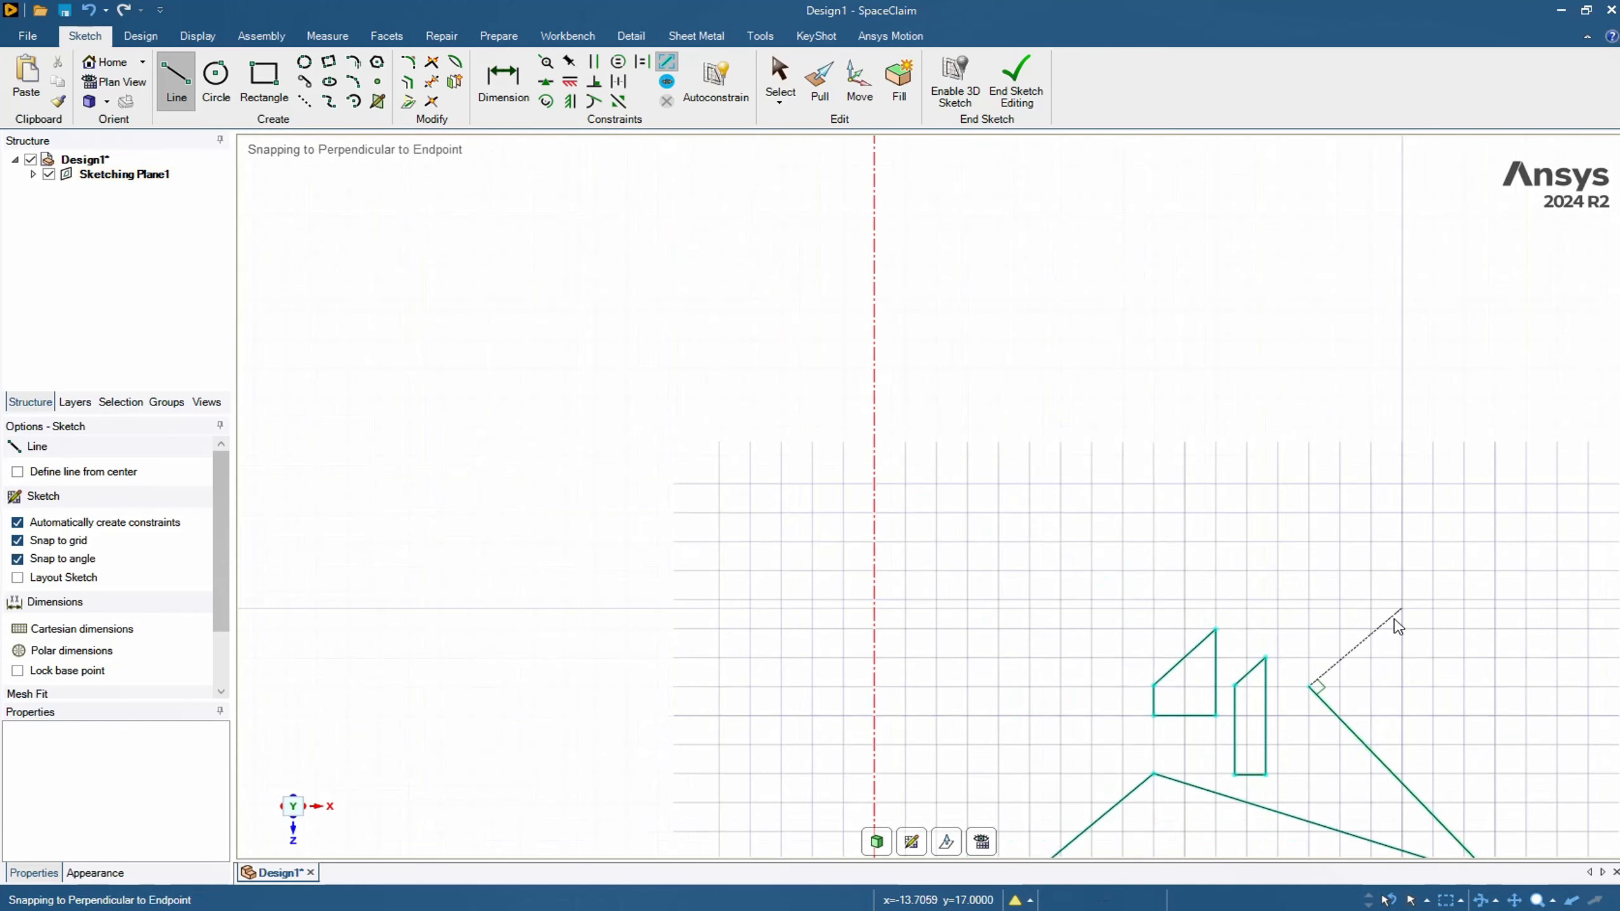
middle_click_drag(1407, 640, 1092, 504, "shift")
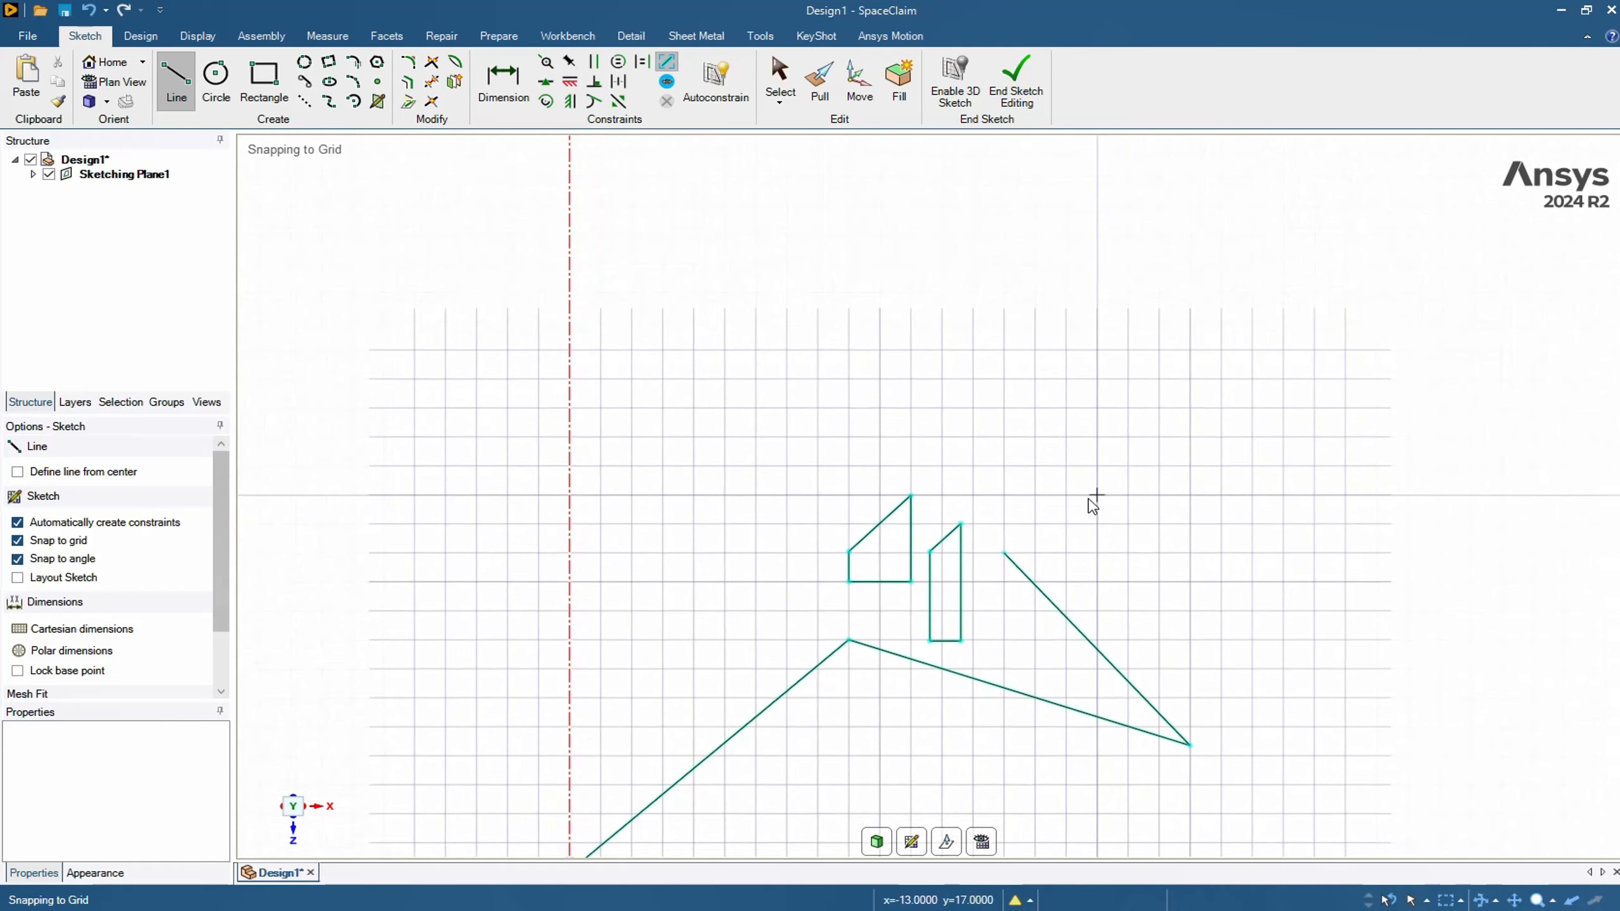
key("Escape")
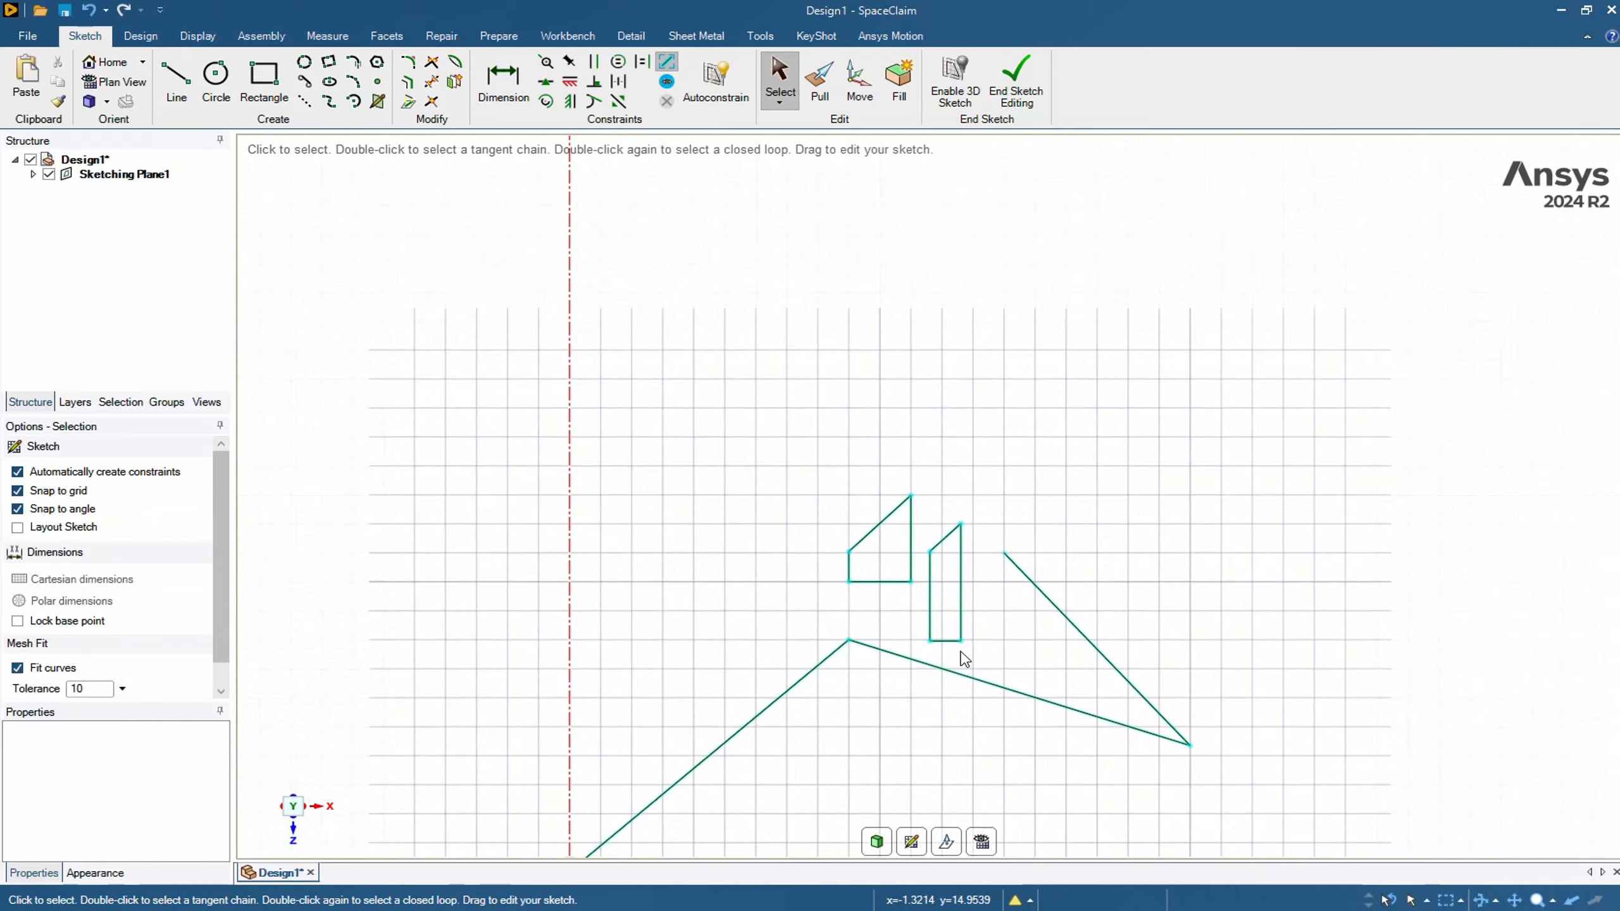
- Delete all the lines drawn in the sketch
scroll(964, 659, "down", 2)
middle_click_drag(1146, 692, 1176, 618, "shift")
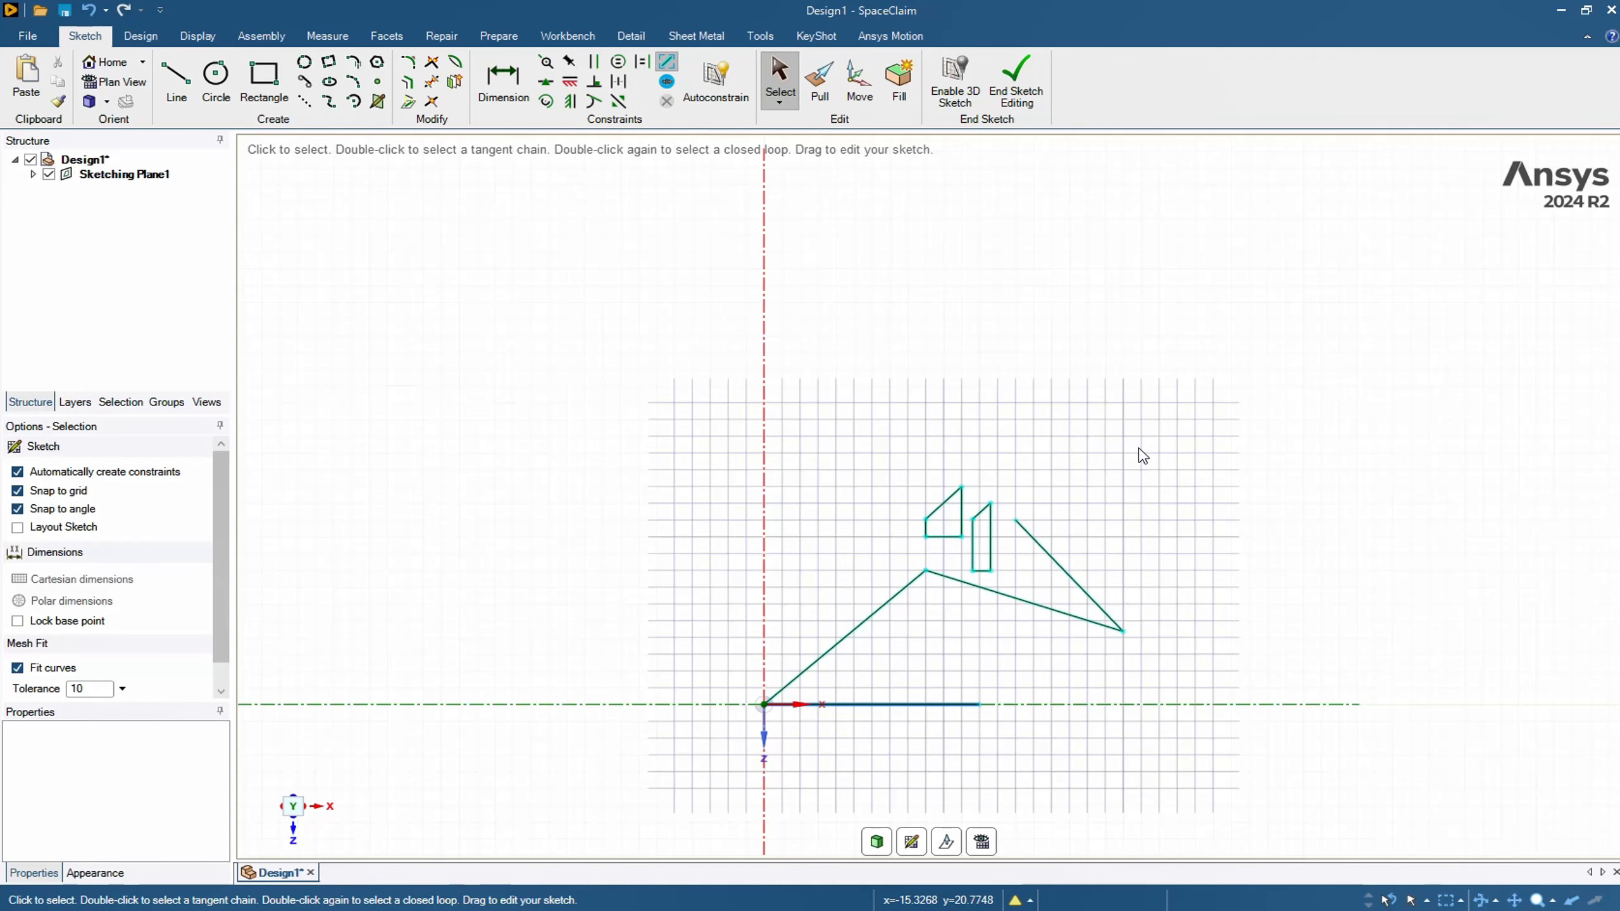
mouse_move(1176, 423)
left_mouse_down()
mouse_move(1148, 632)
mouse_move(732, 755)
left_mouse_up()
key("Delete")
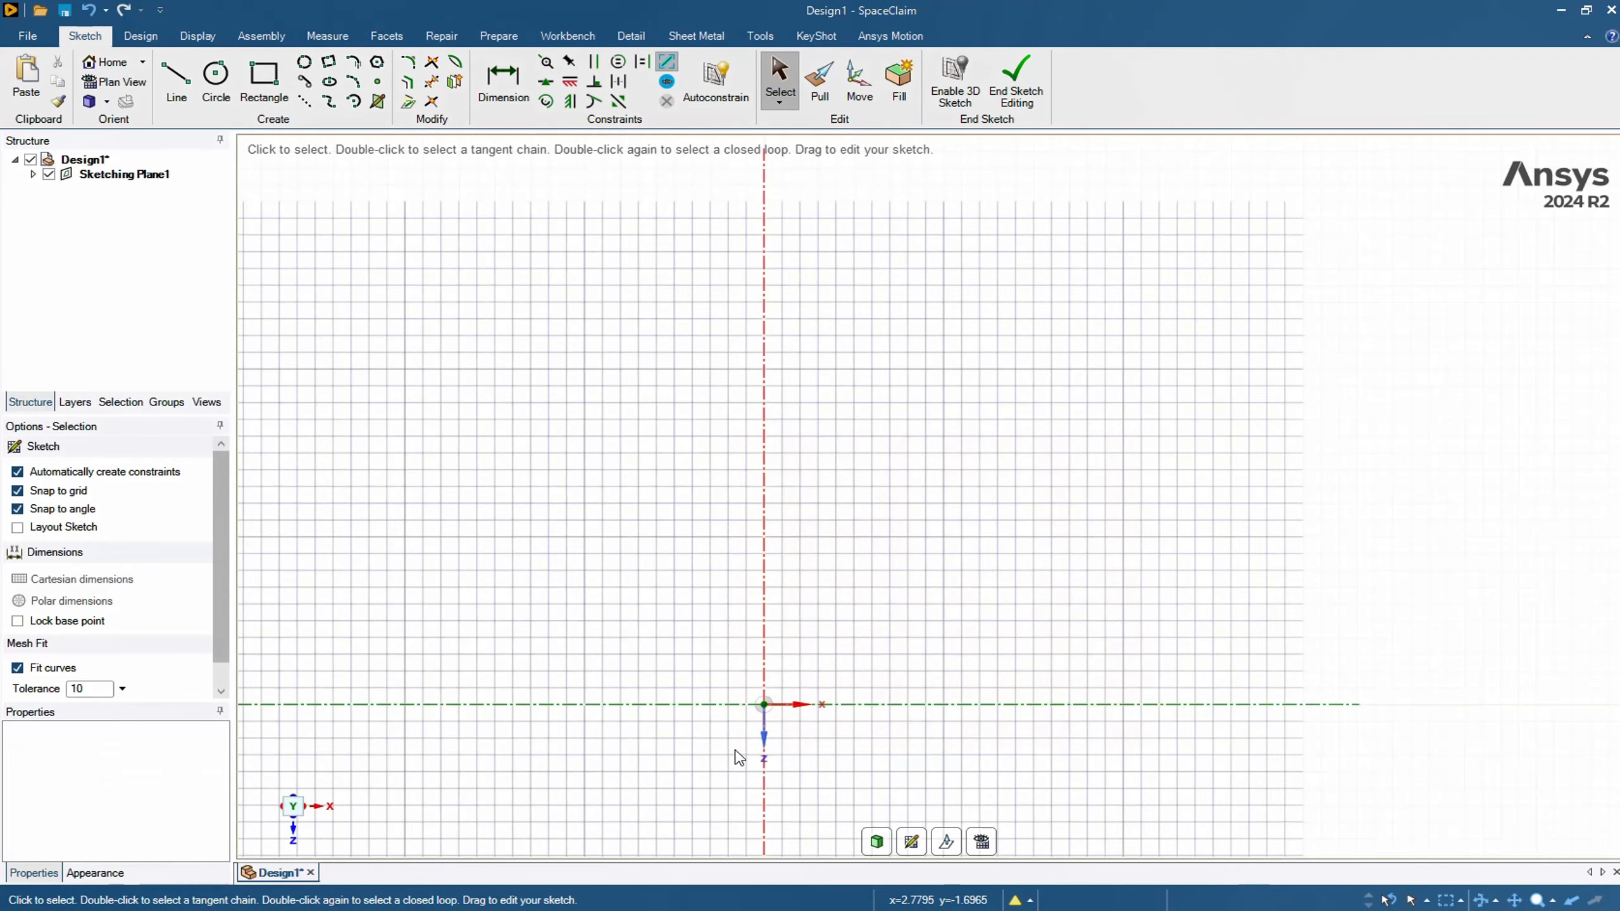
- Sketch an 11 by 7 mm rectangle from the origin toward negative X, and another about 13 by 7 mm on the positive X axis
scroll(896, 659, "up", 1)
middle_click_drag(818, 642, 977, 542, "shift")
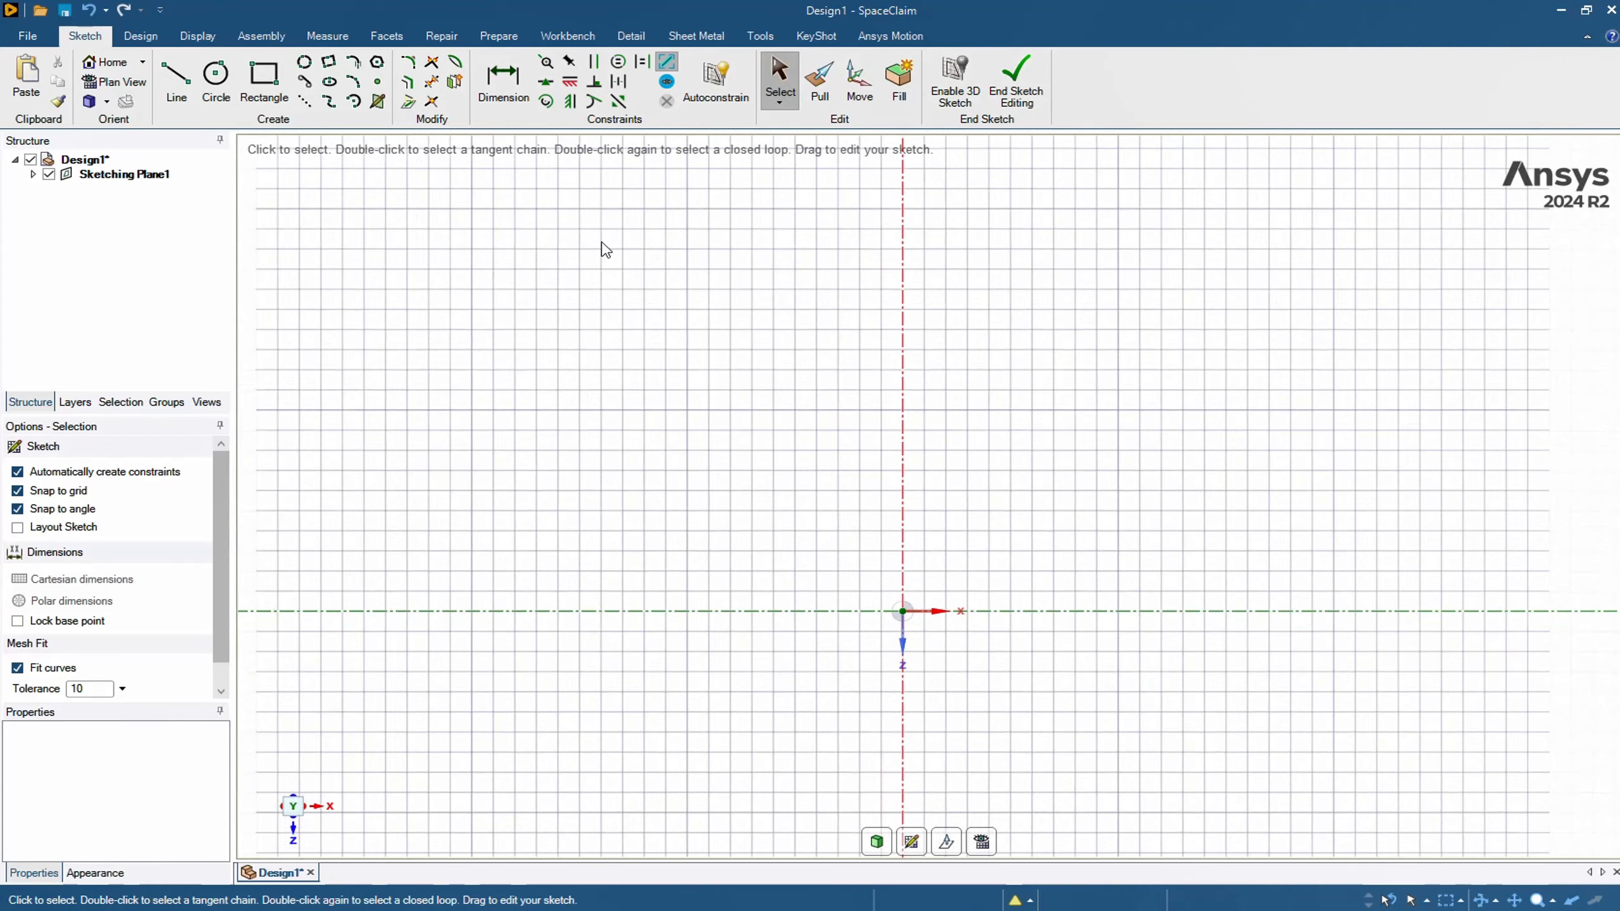
left_click(262, 88)
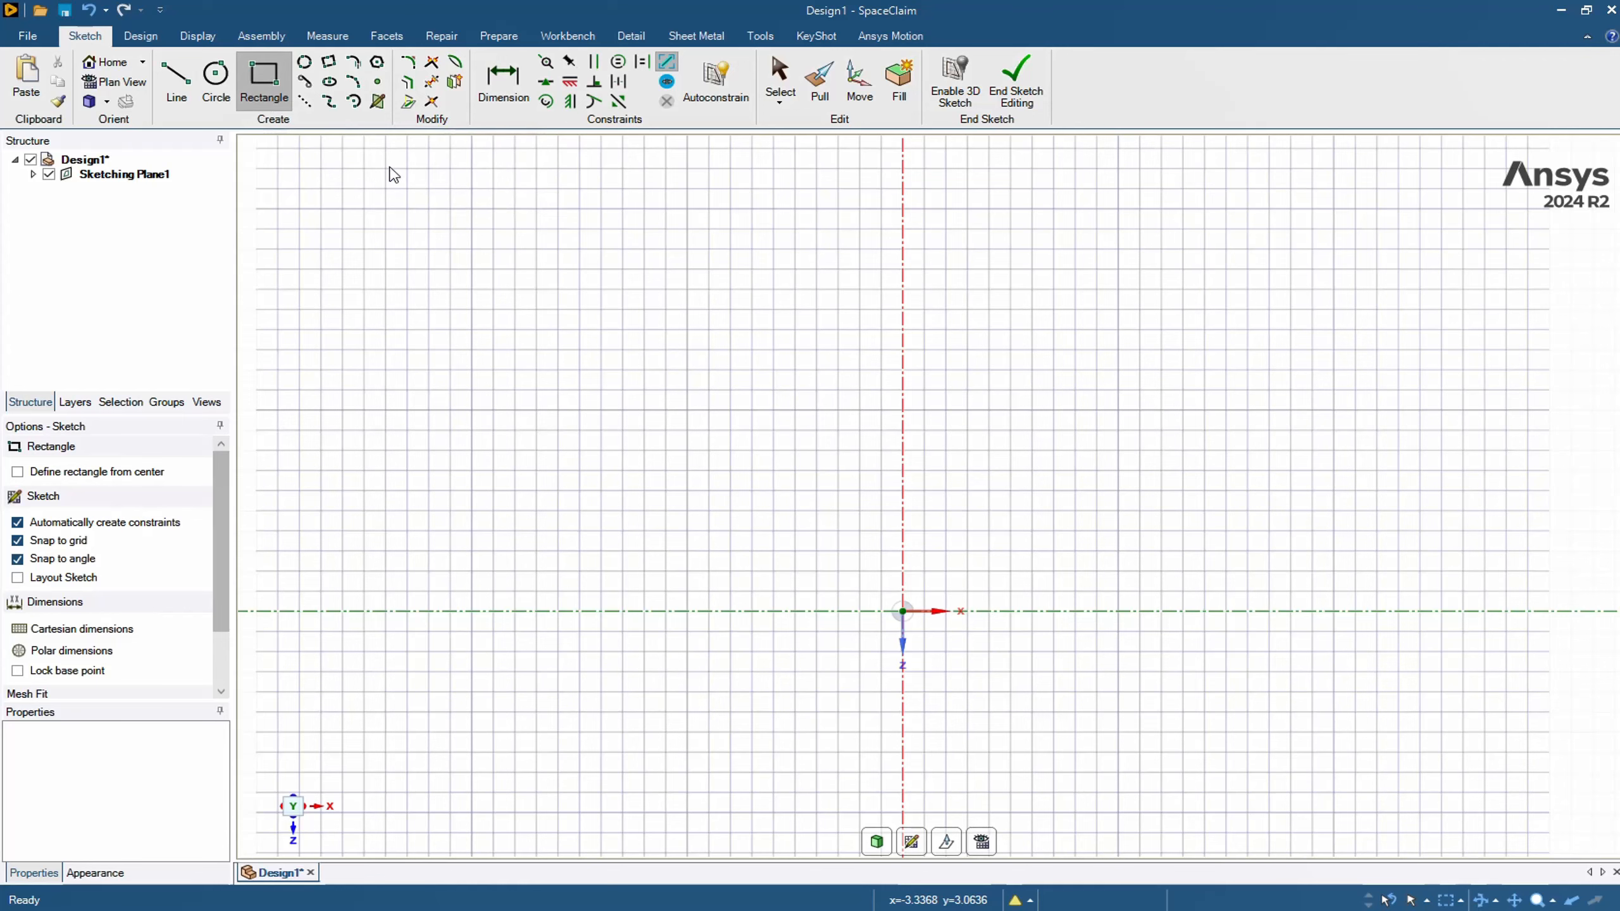
left_click(902, 611)
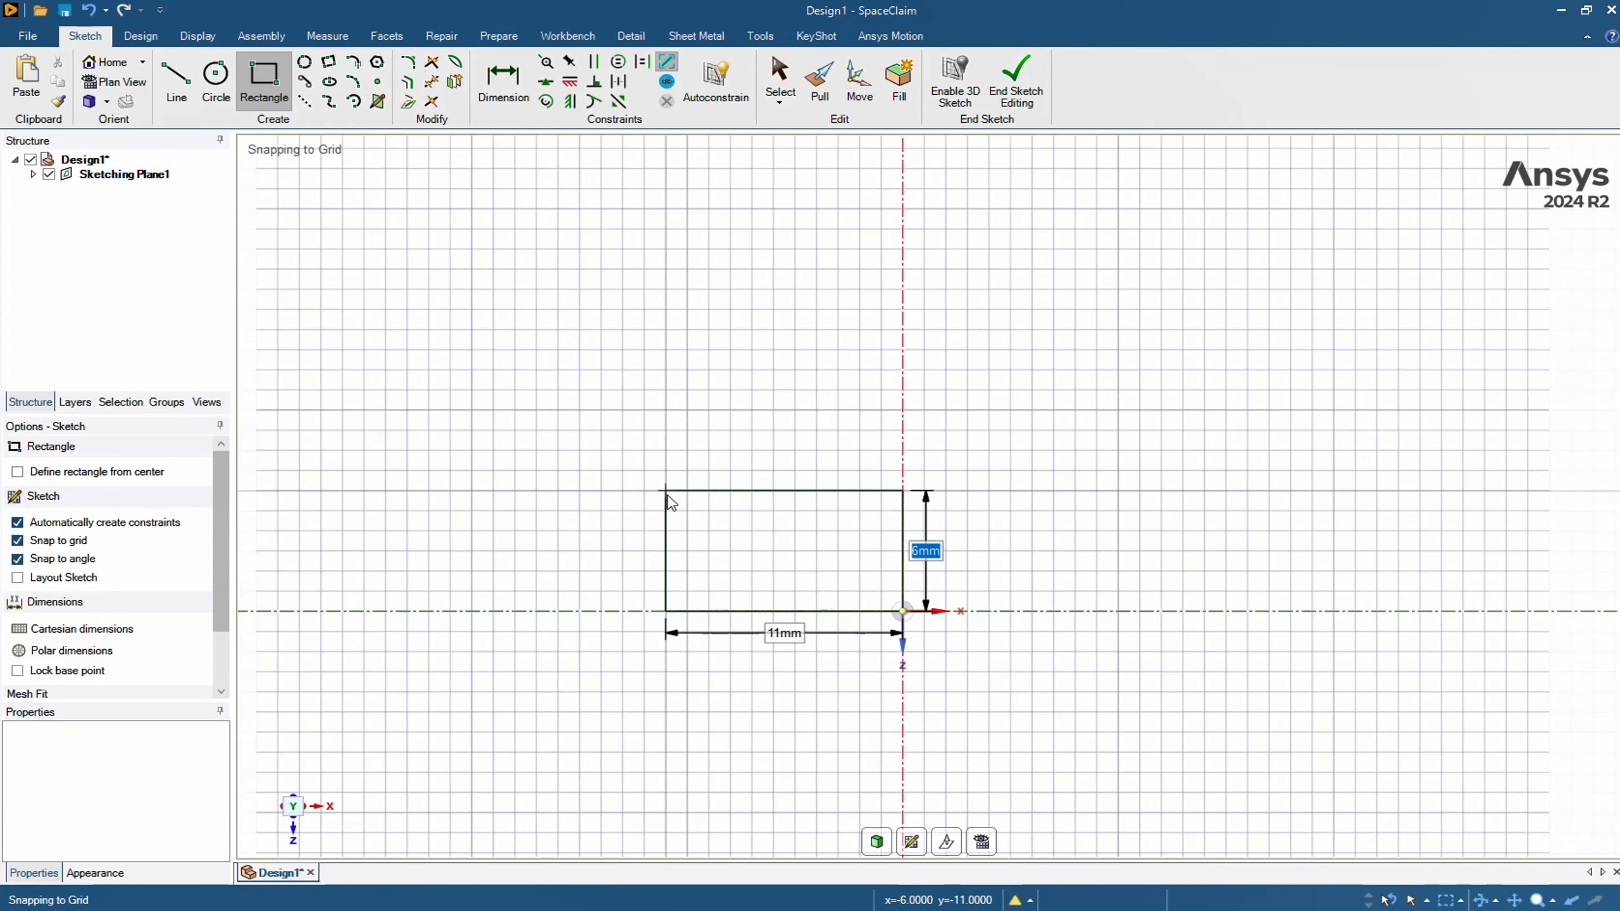
left_click(667, 472)
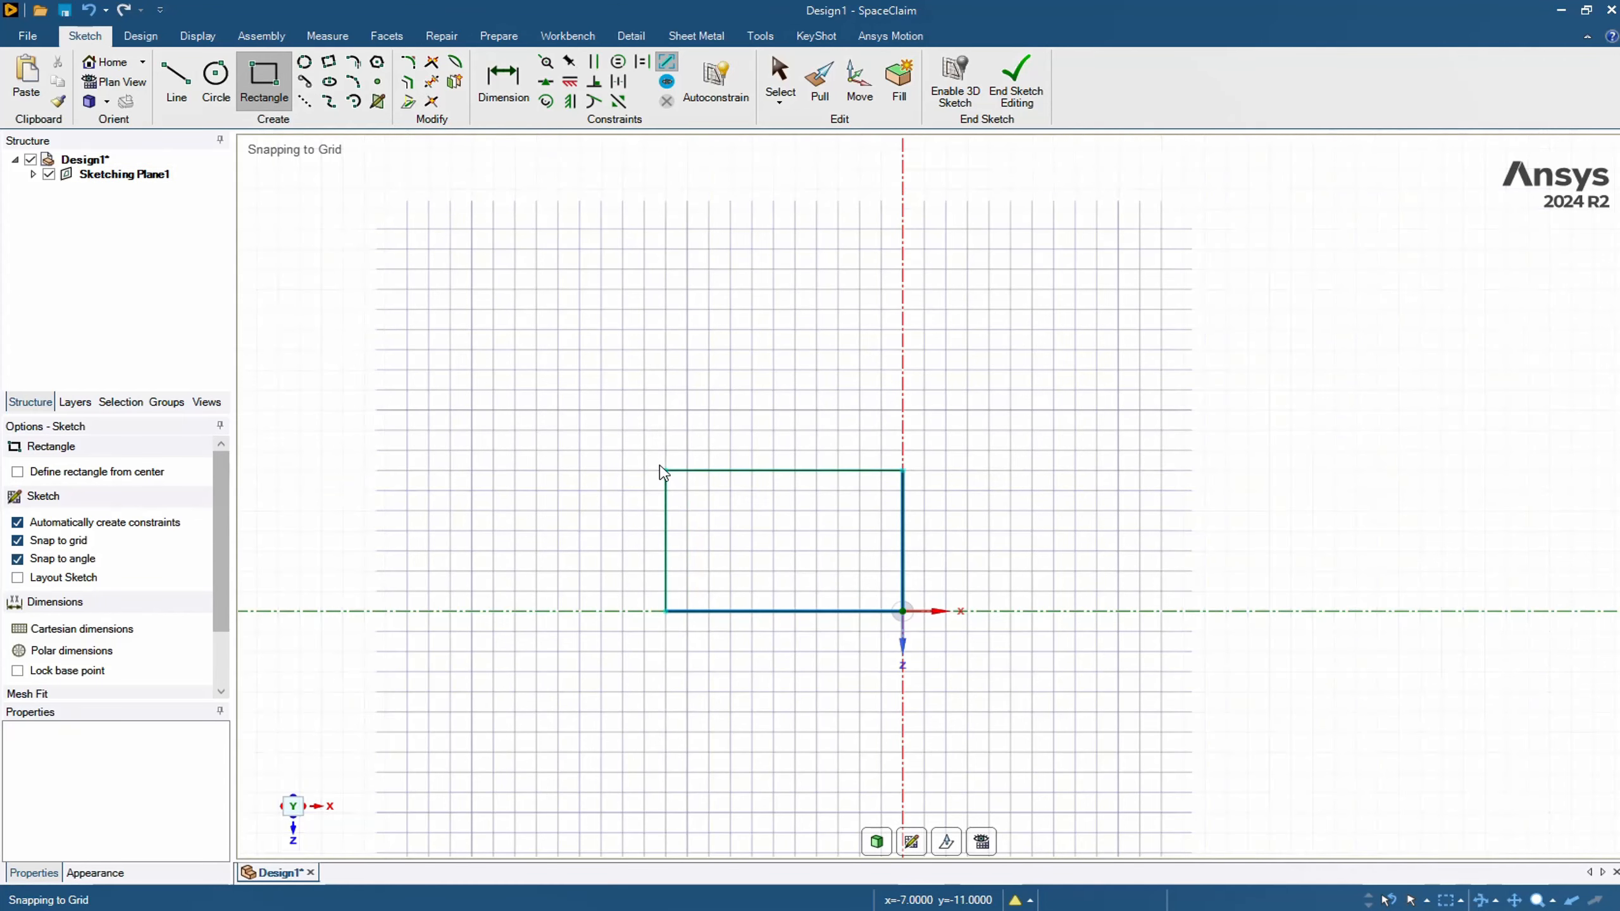
left_click(1032, 470)
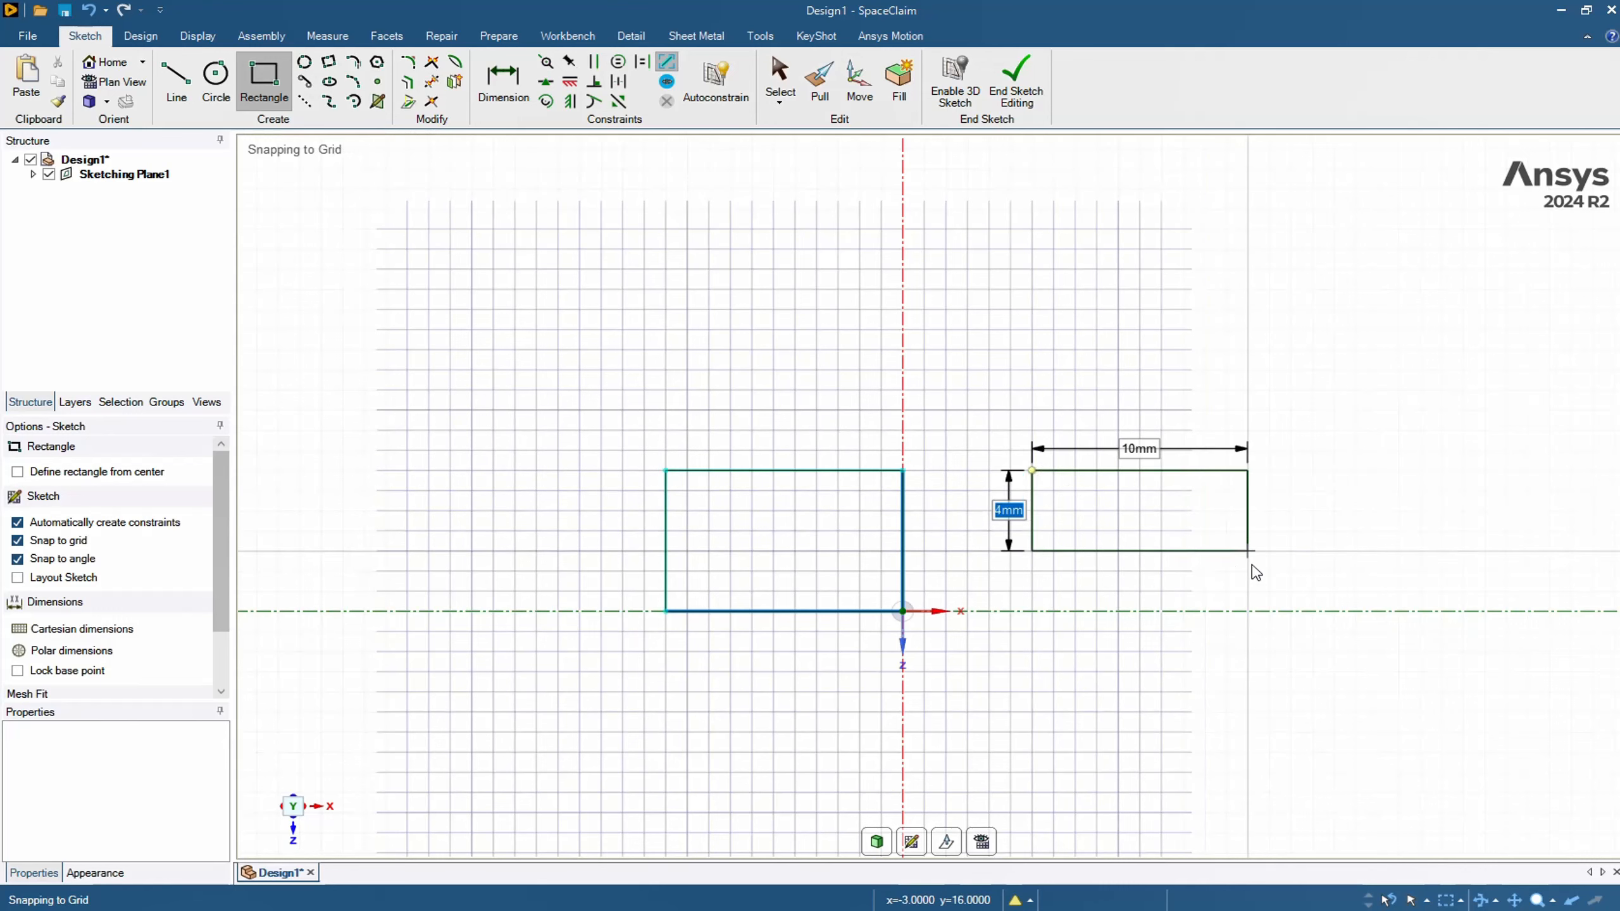
left_click(1312, 611)
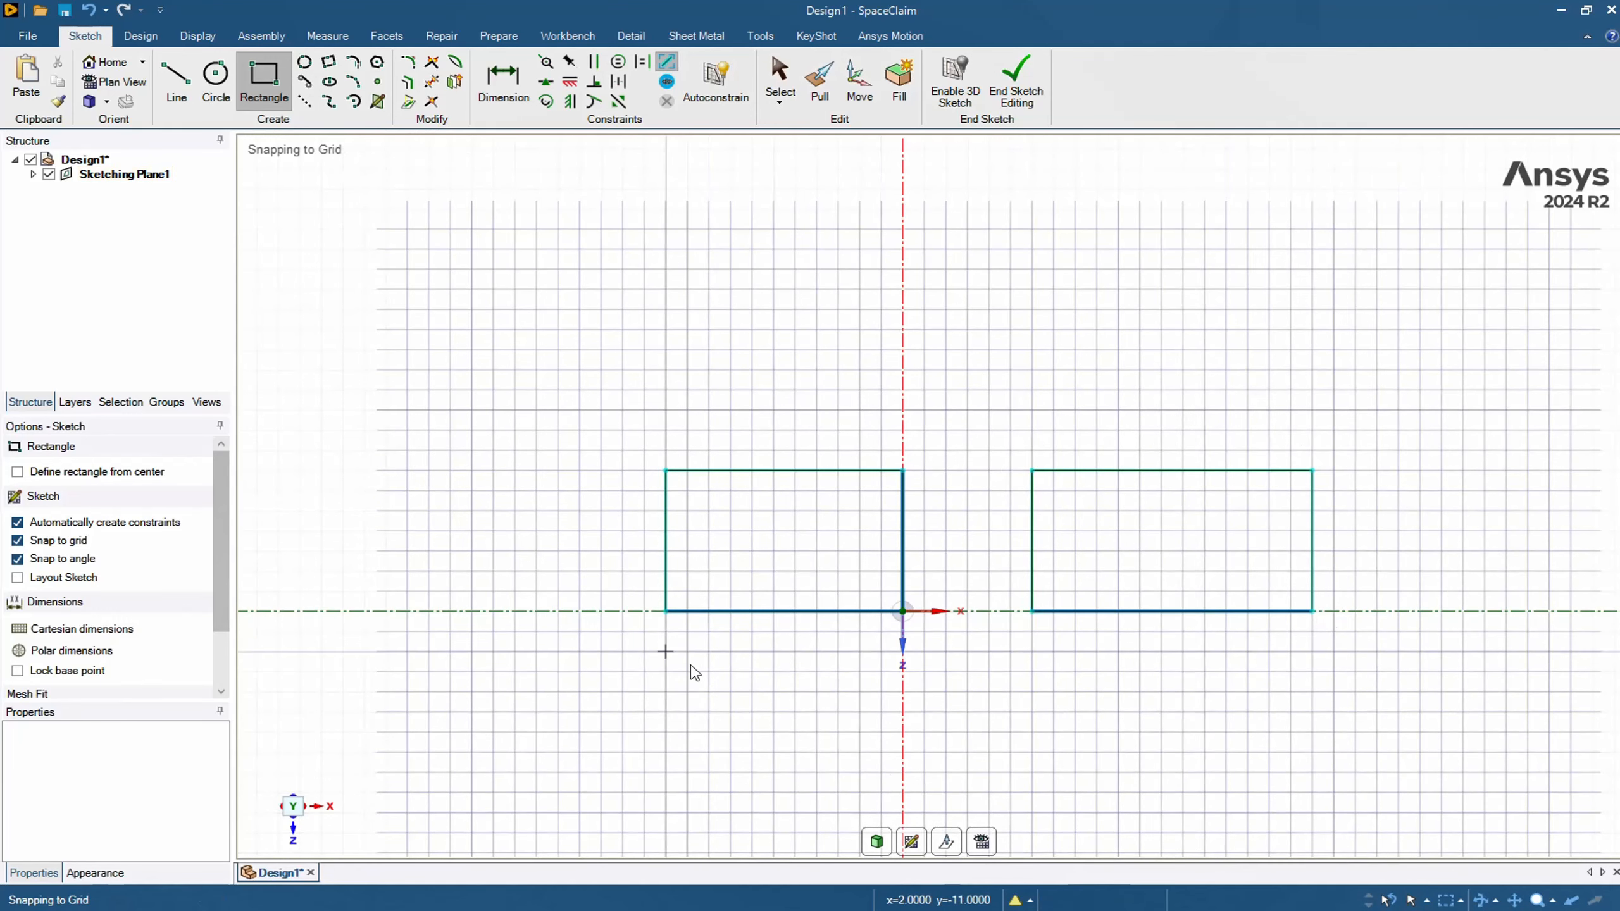
- Sketch an 8 by 8 mm three-point rectangle with its base on the negative X axis, beyond the existing rectangle
left_click(330, 64)
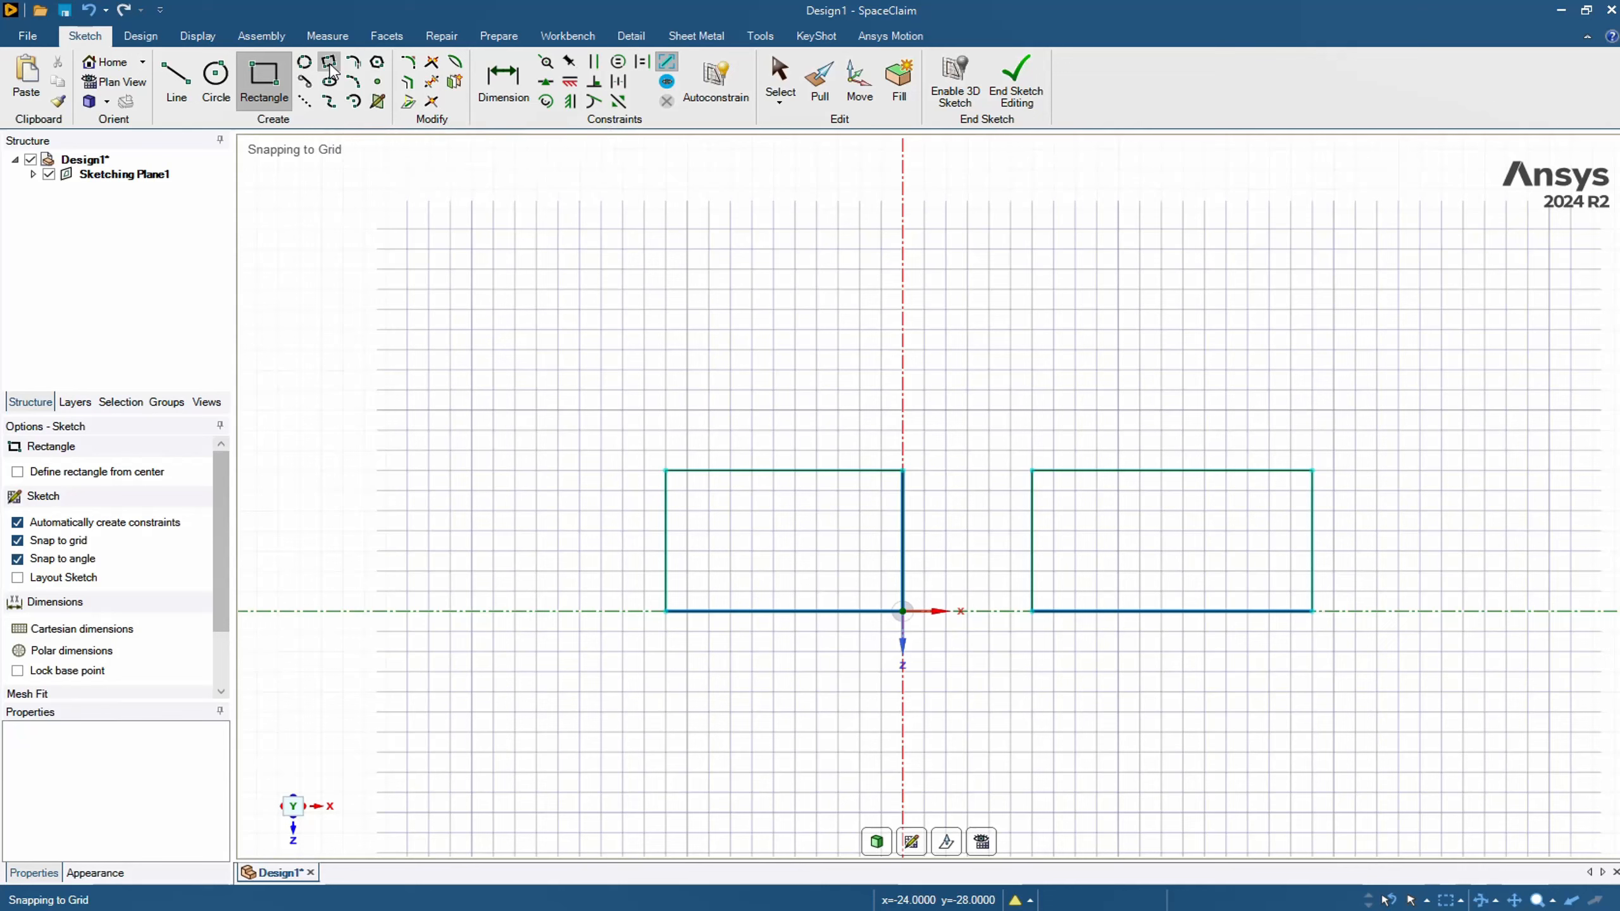
left_click(386, 611)
left_click(558, 611)
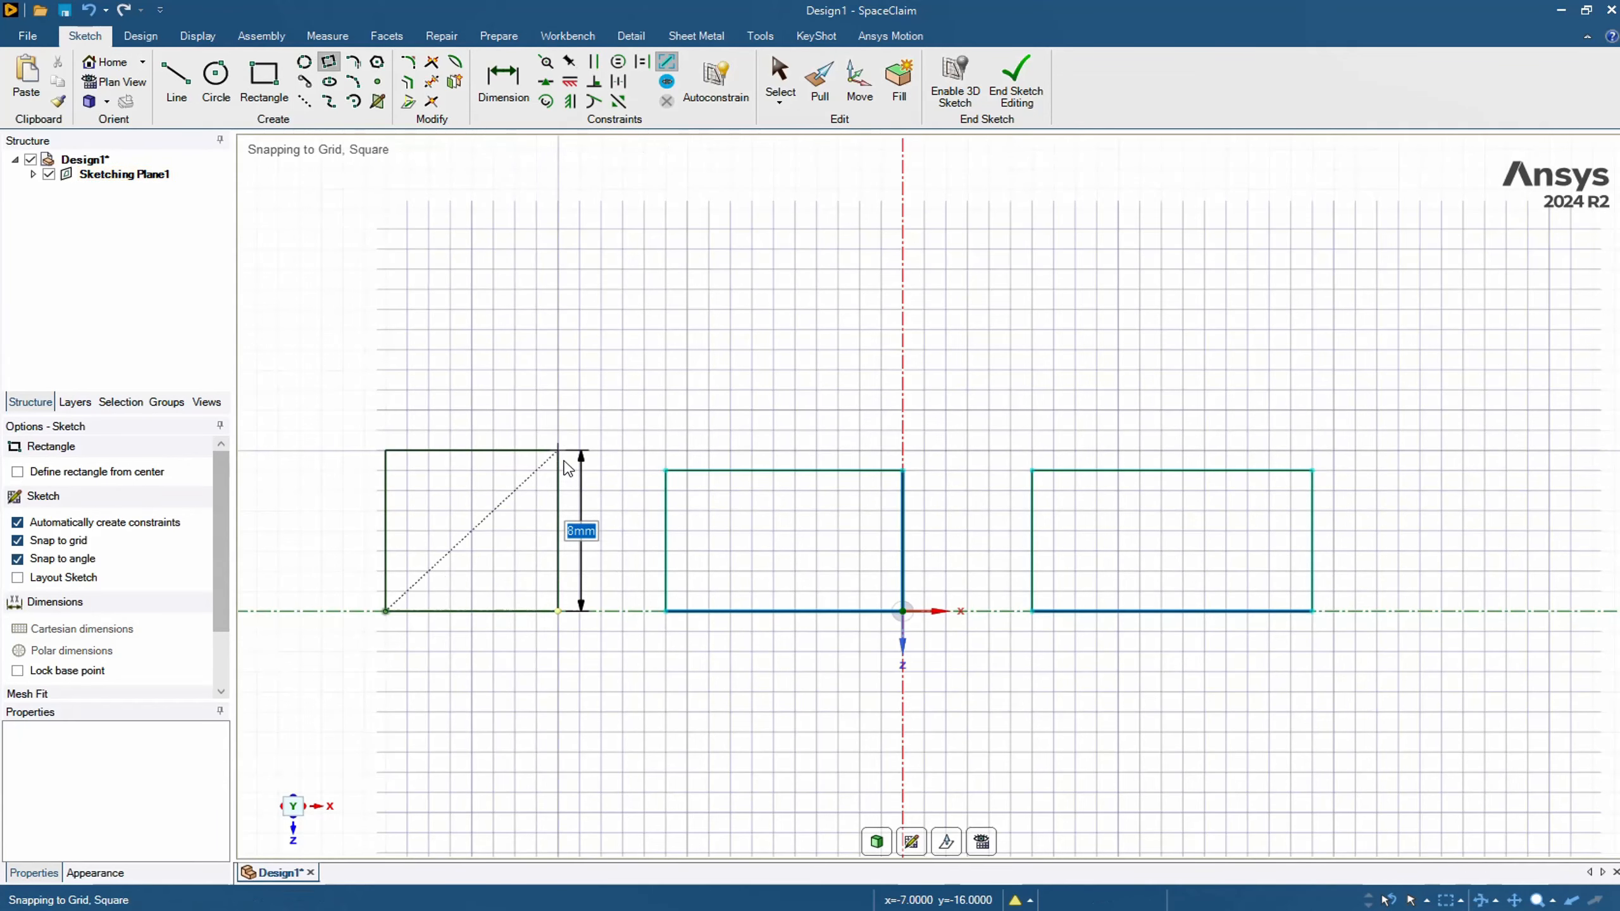
left_click(558, 450)
- Sketch a level three-point rectangle about 19 by 5 mm above the others, and a tilted one with a short side of about 2.07 mm at 75°
left_click(666, 330)
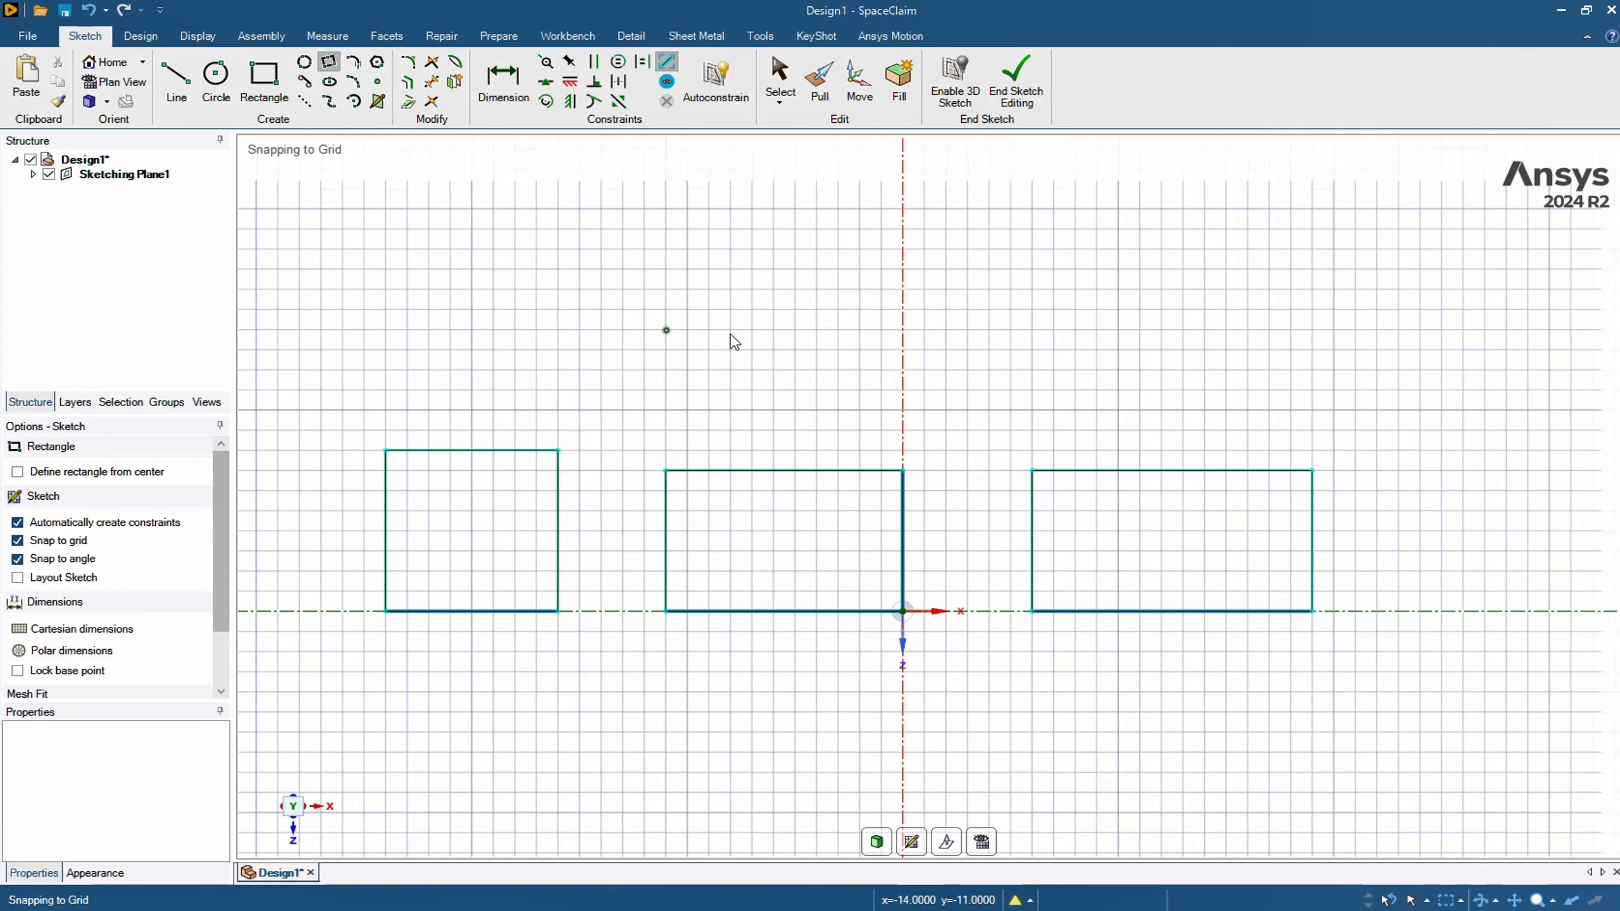
left_click(1075, 331)
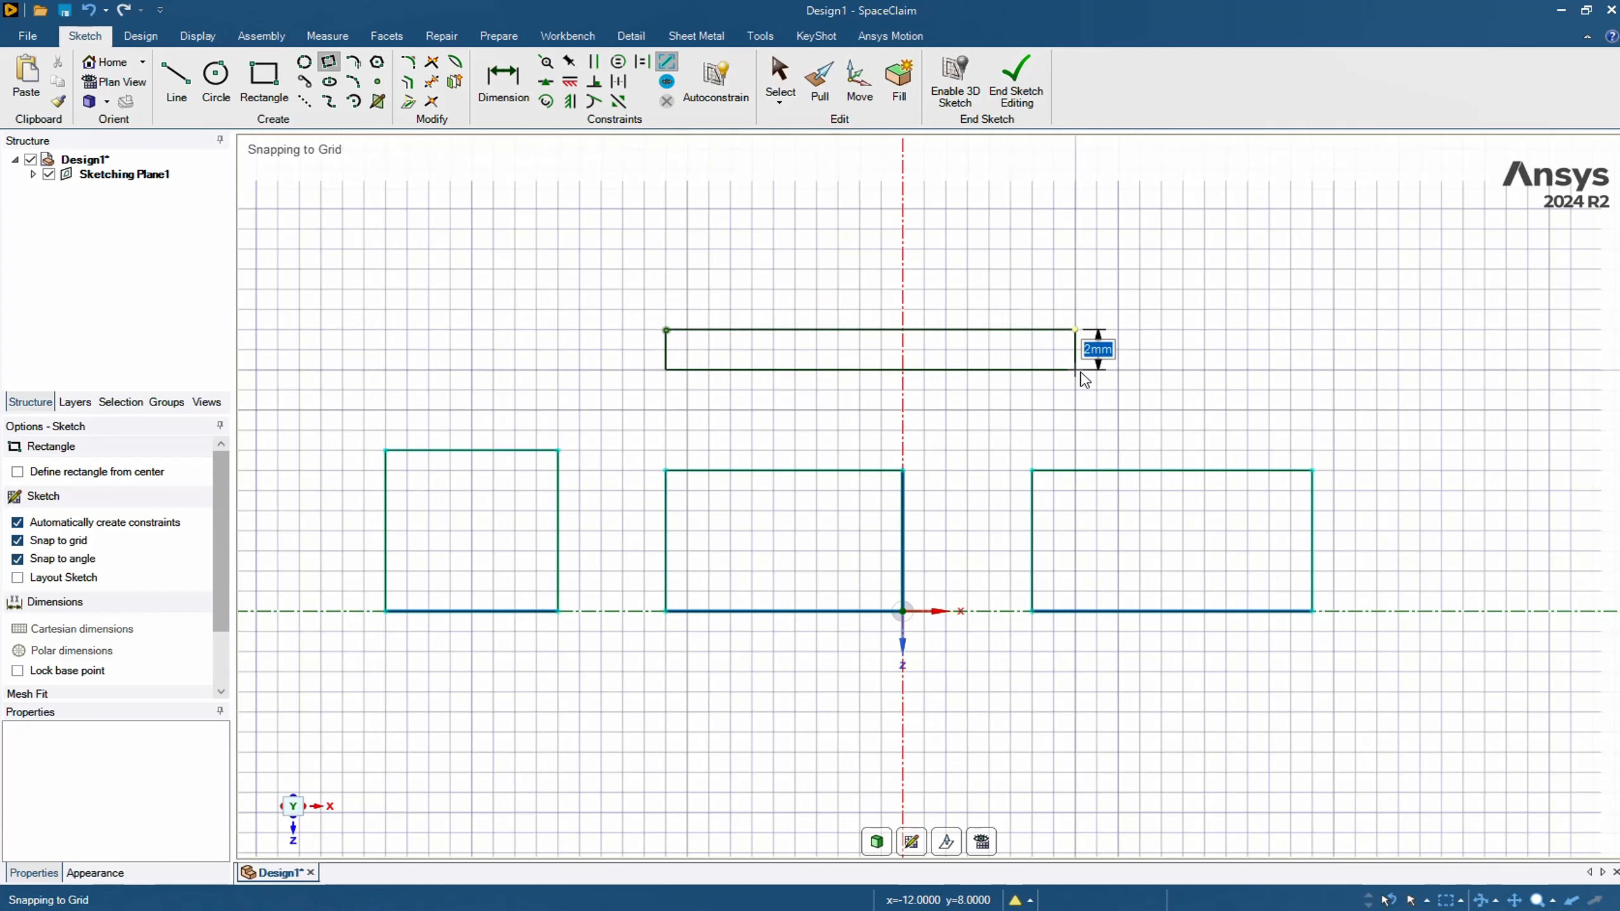
left_click(1075, 431)
left_click(494, 370)
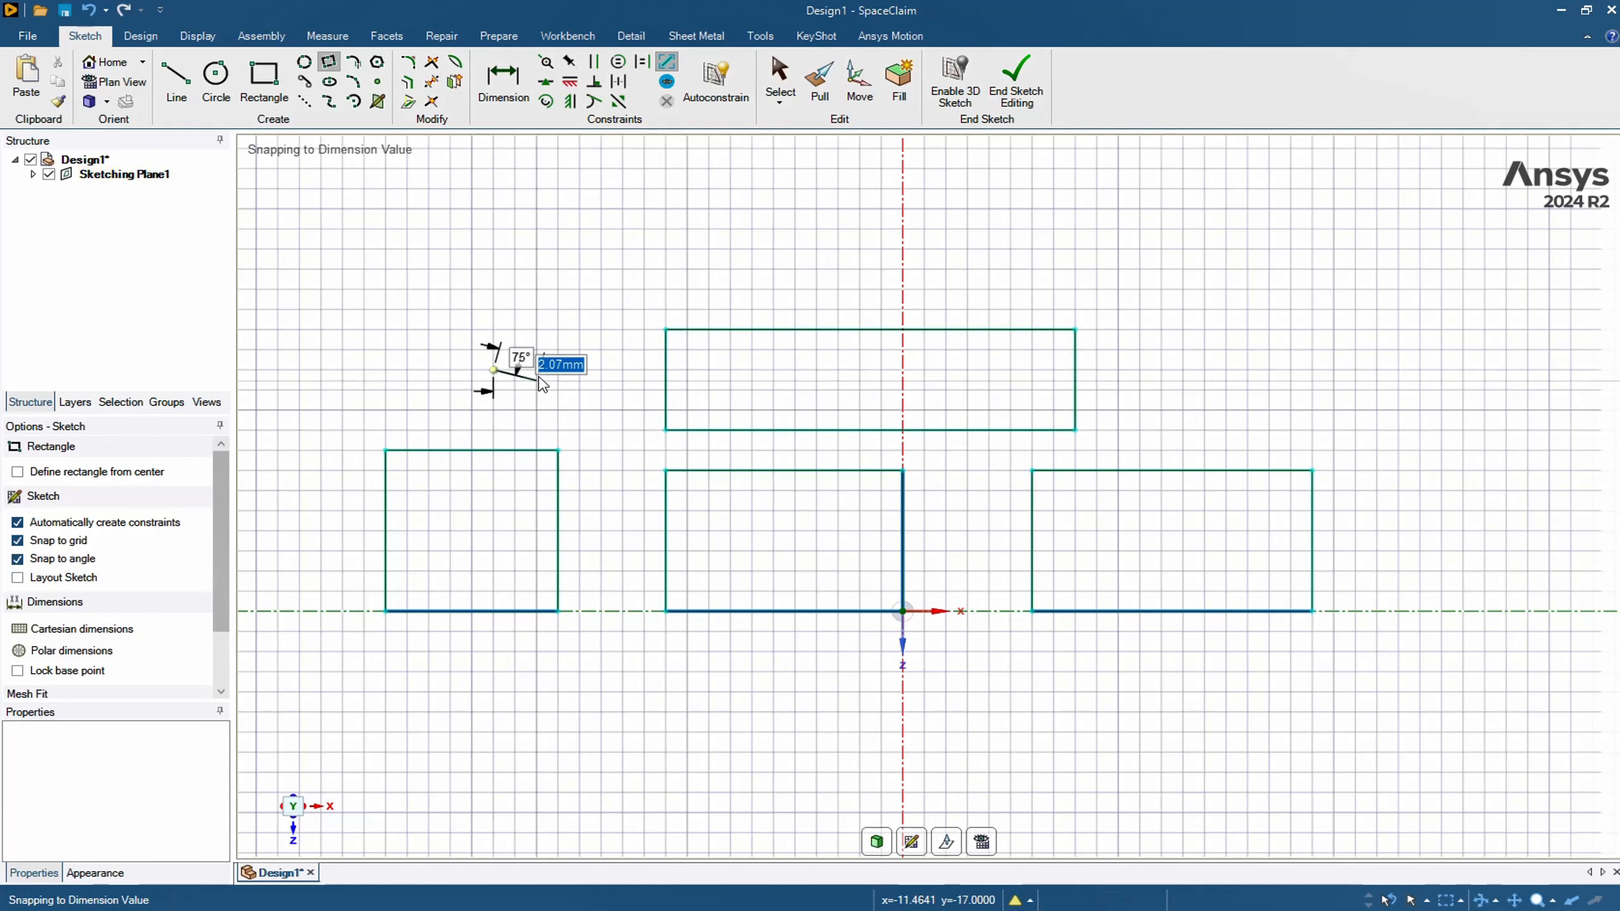
left_click(537, 380)
left_click(619, 280)
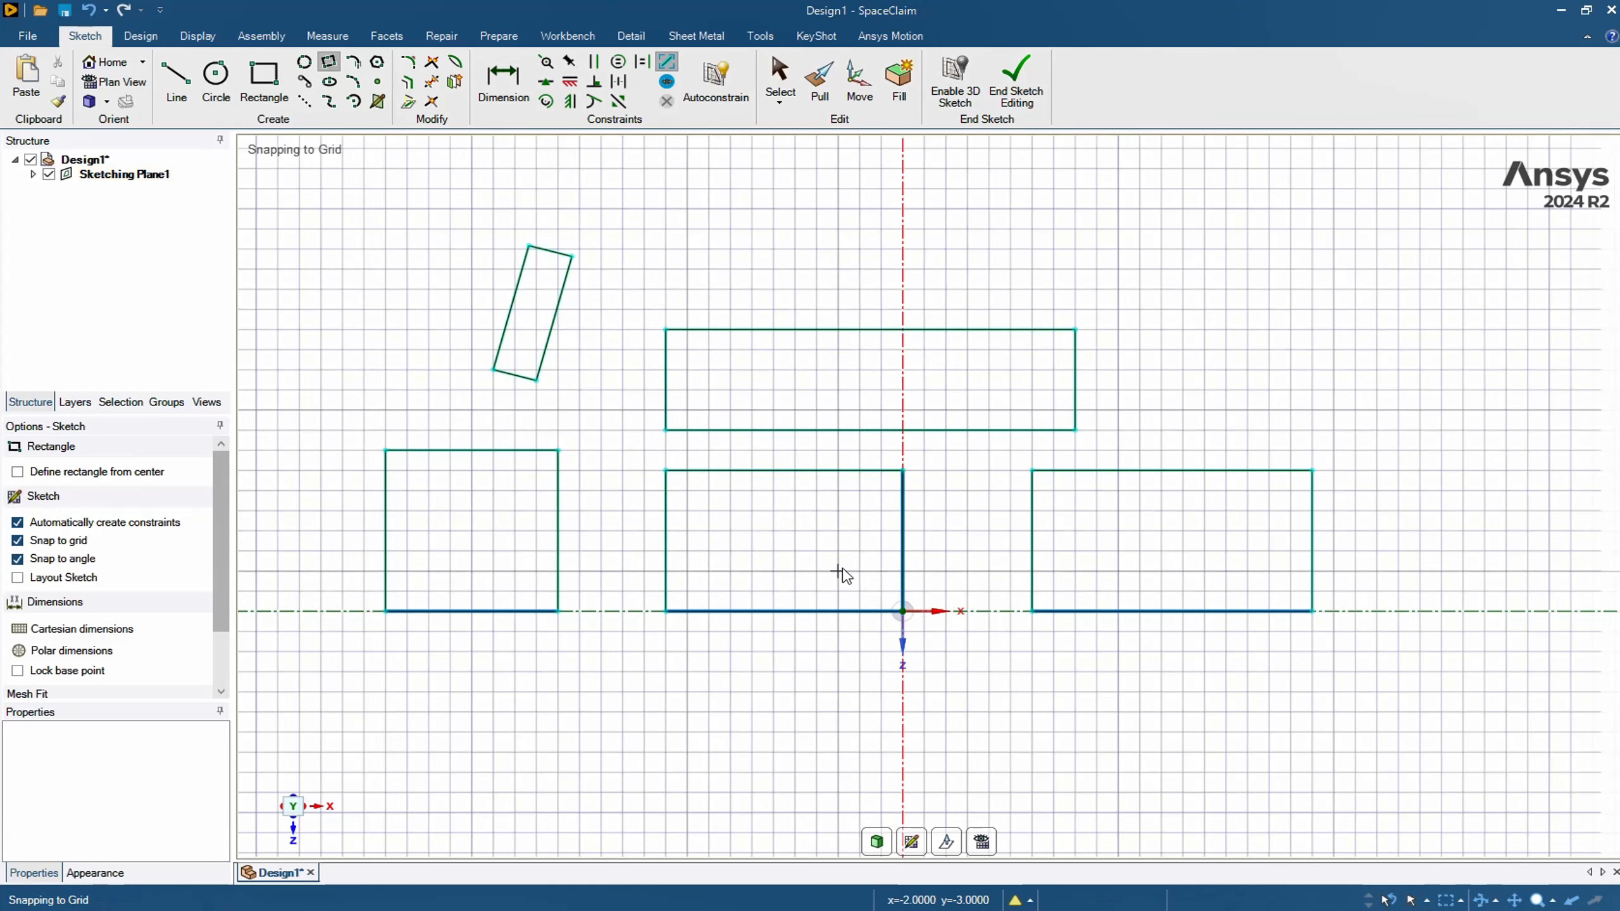
- Delete all the rectangles in the sketch
key("Escape")
left_click_drag(307, 222, 1443, 654)
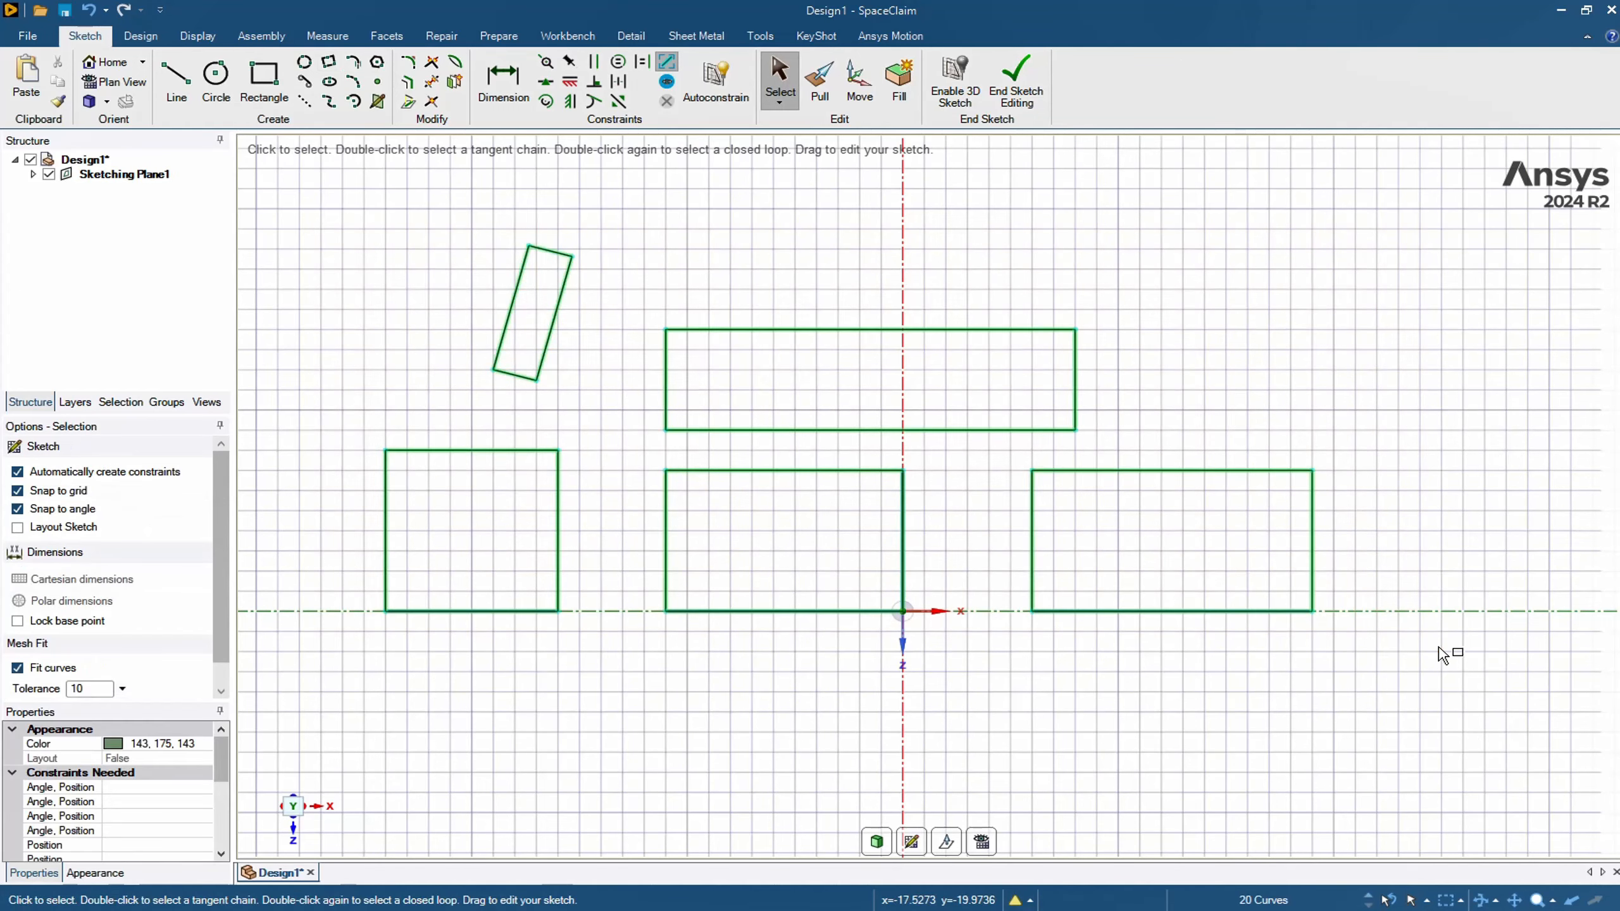
key("Delete")
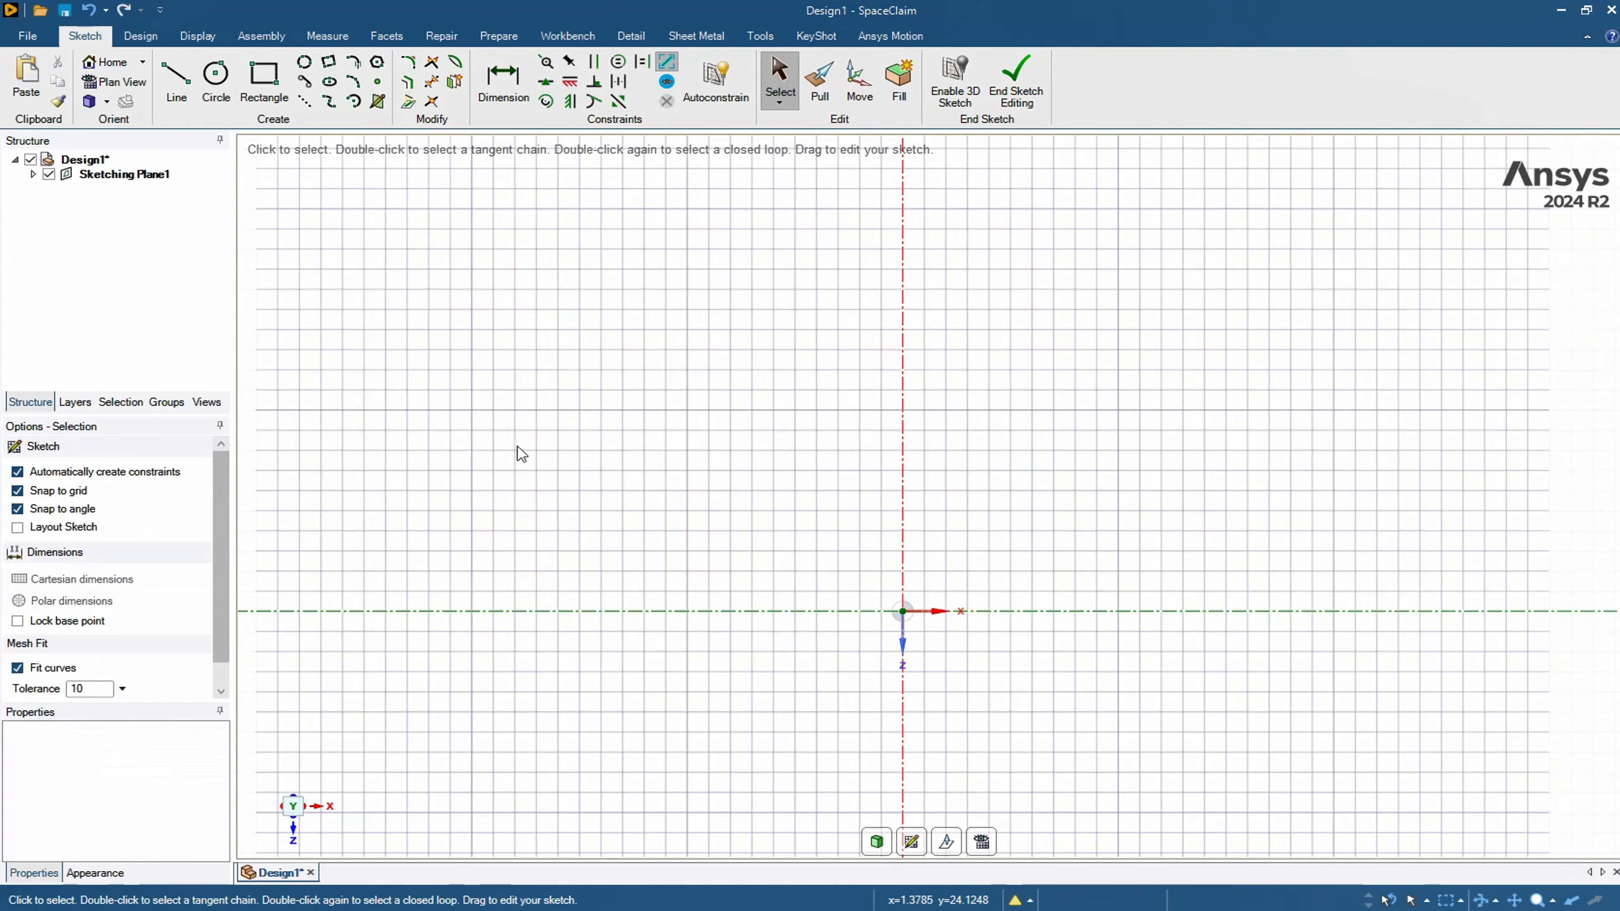
- Sketch a circle centred 7 mm along negative X above the axis, and a smaller one about 10 mm in diameter on the positive X side
left_click(215, 83)
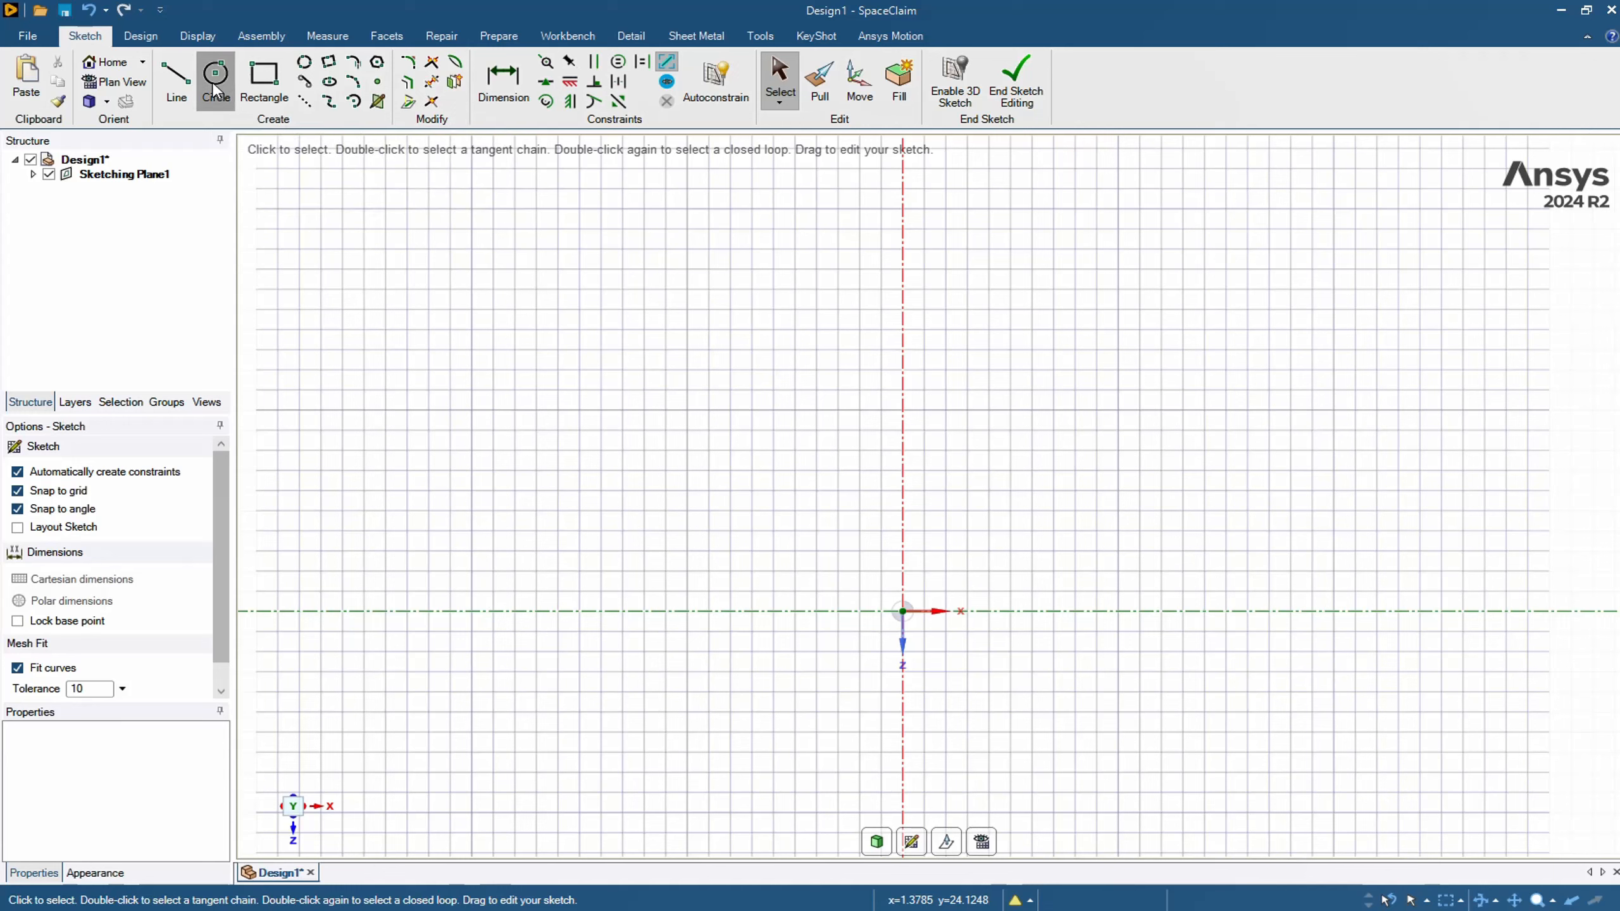
left_click(752, 530)
left_click(883, 484)
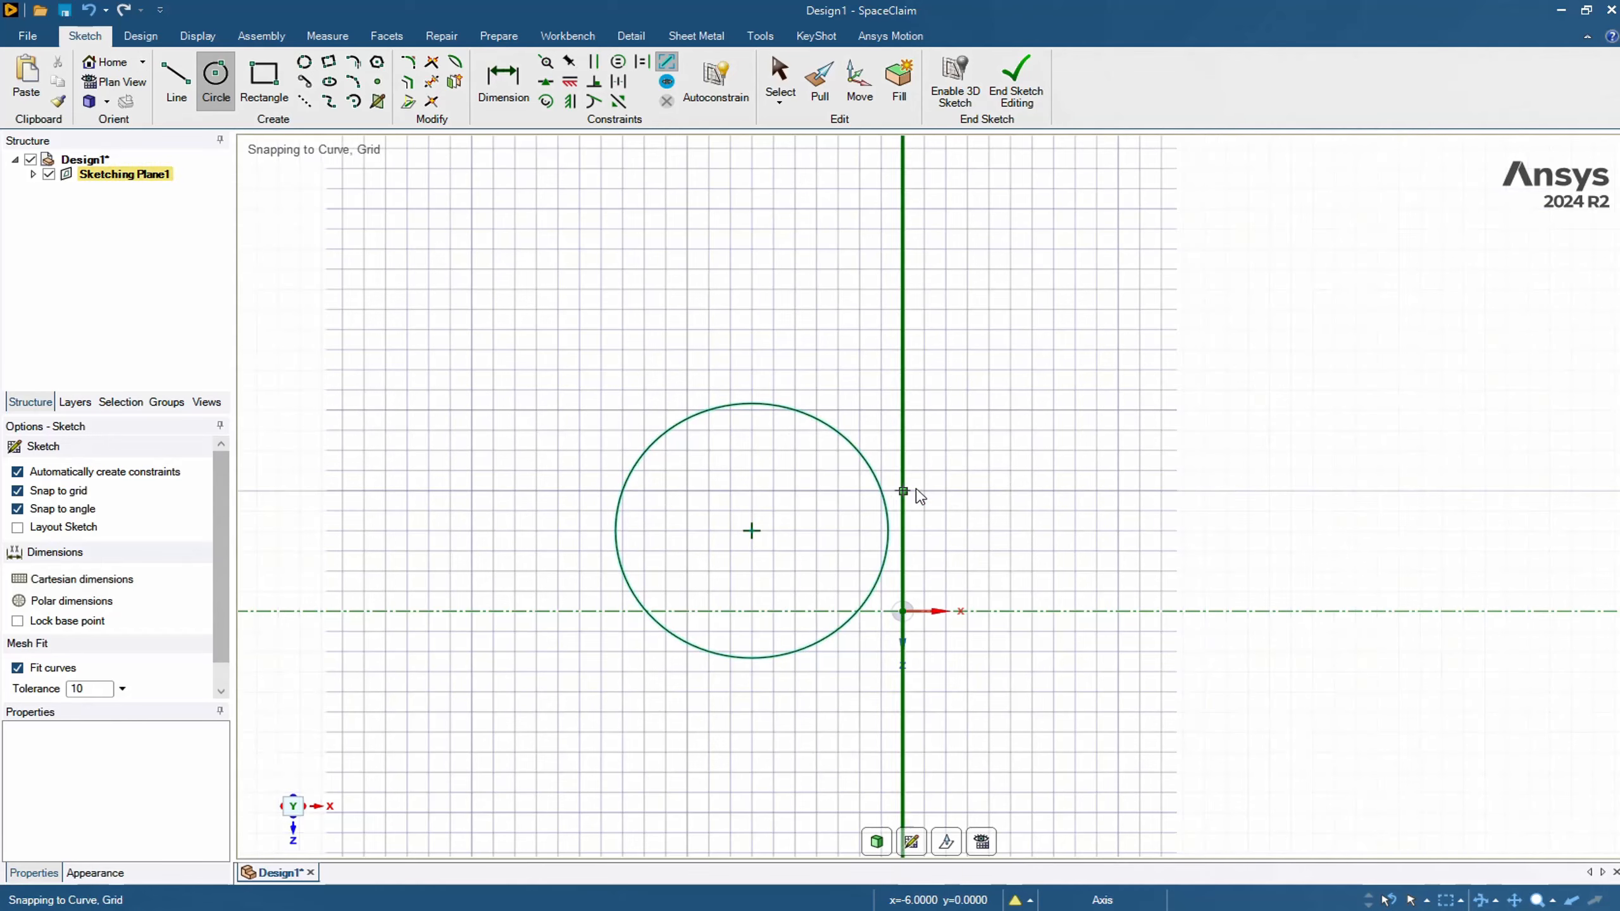
left_click(1033, 490)
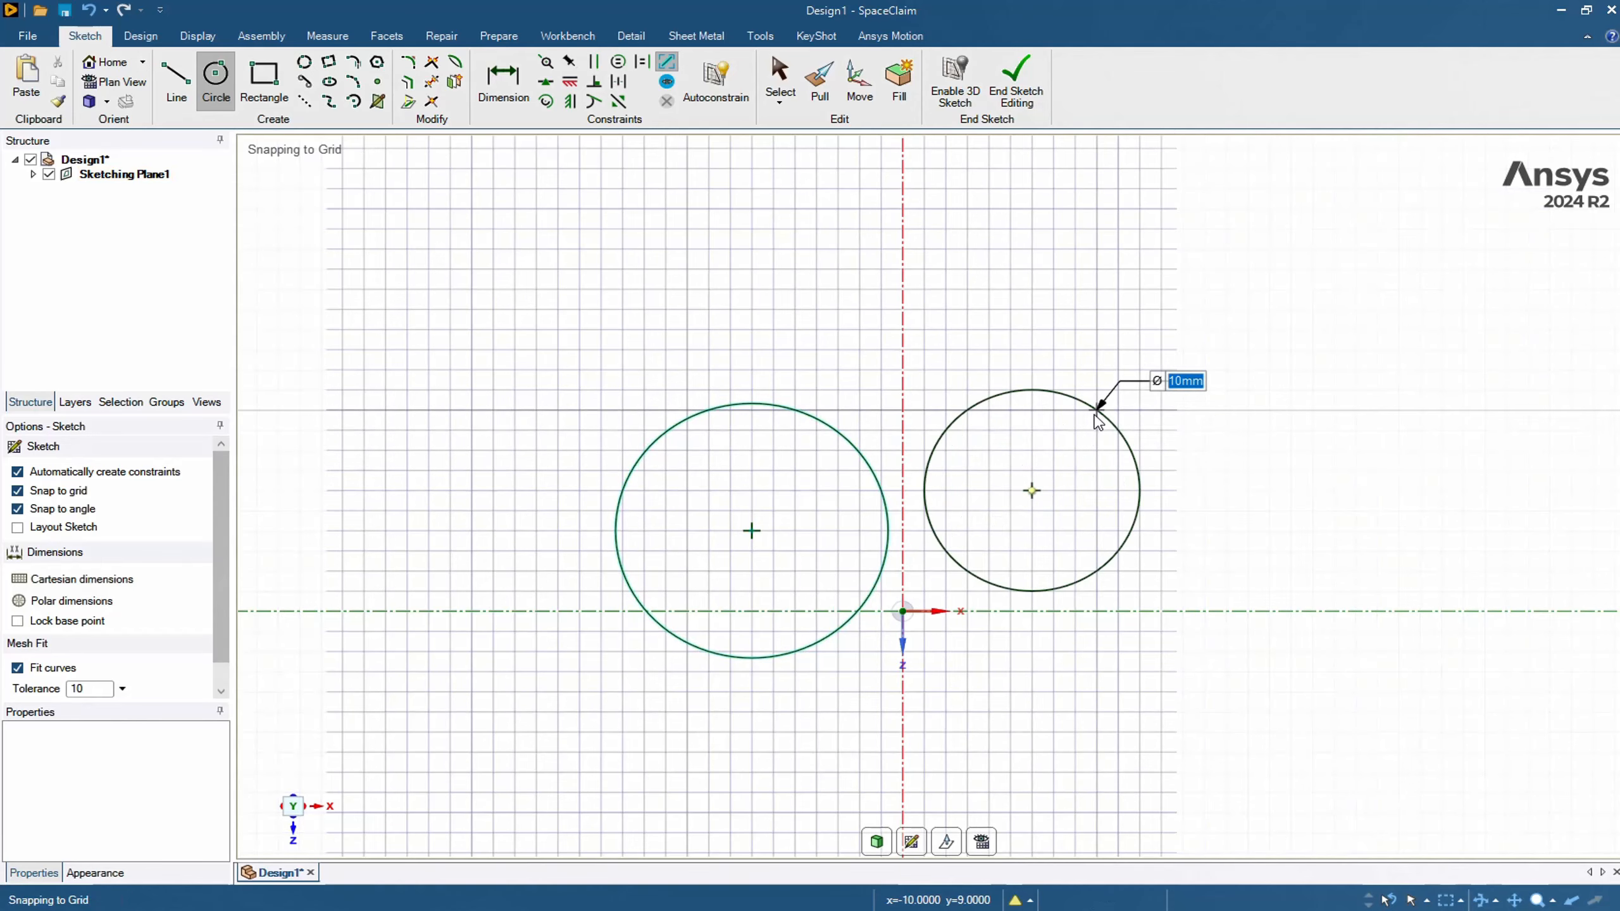
left_click(1097, 422)
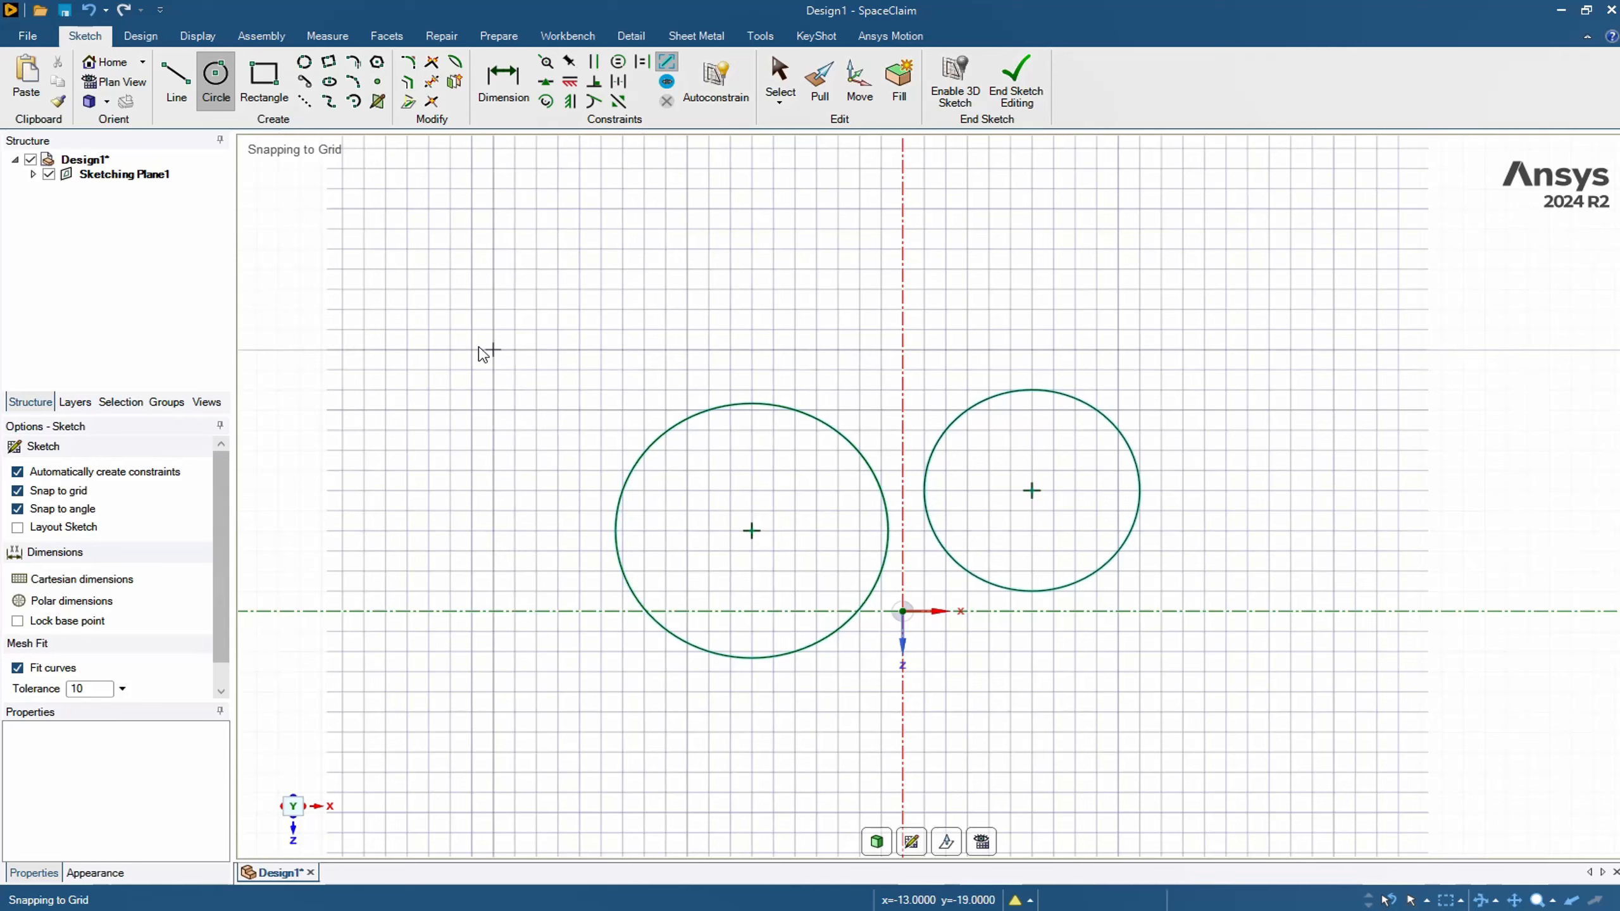
- Add a third circle further along negative X matching the first one's radius, and a 10 mm circle below the X axis between them
left_click(406, 531)
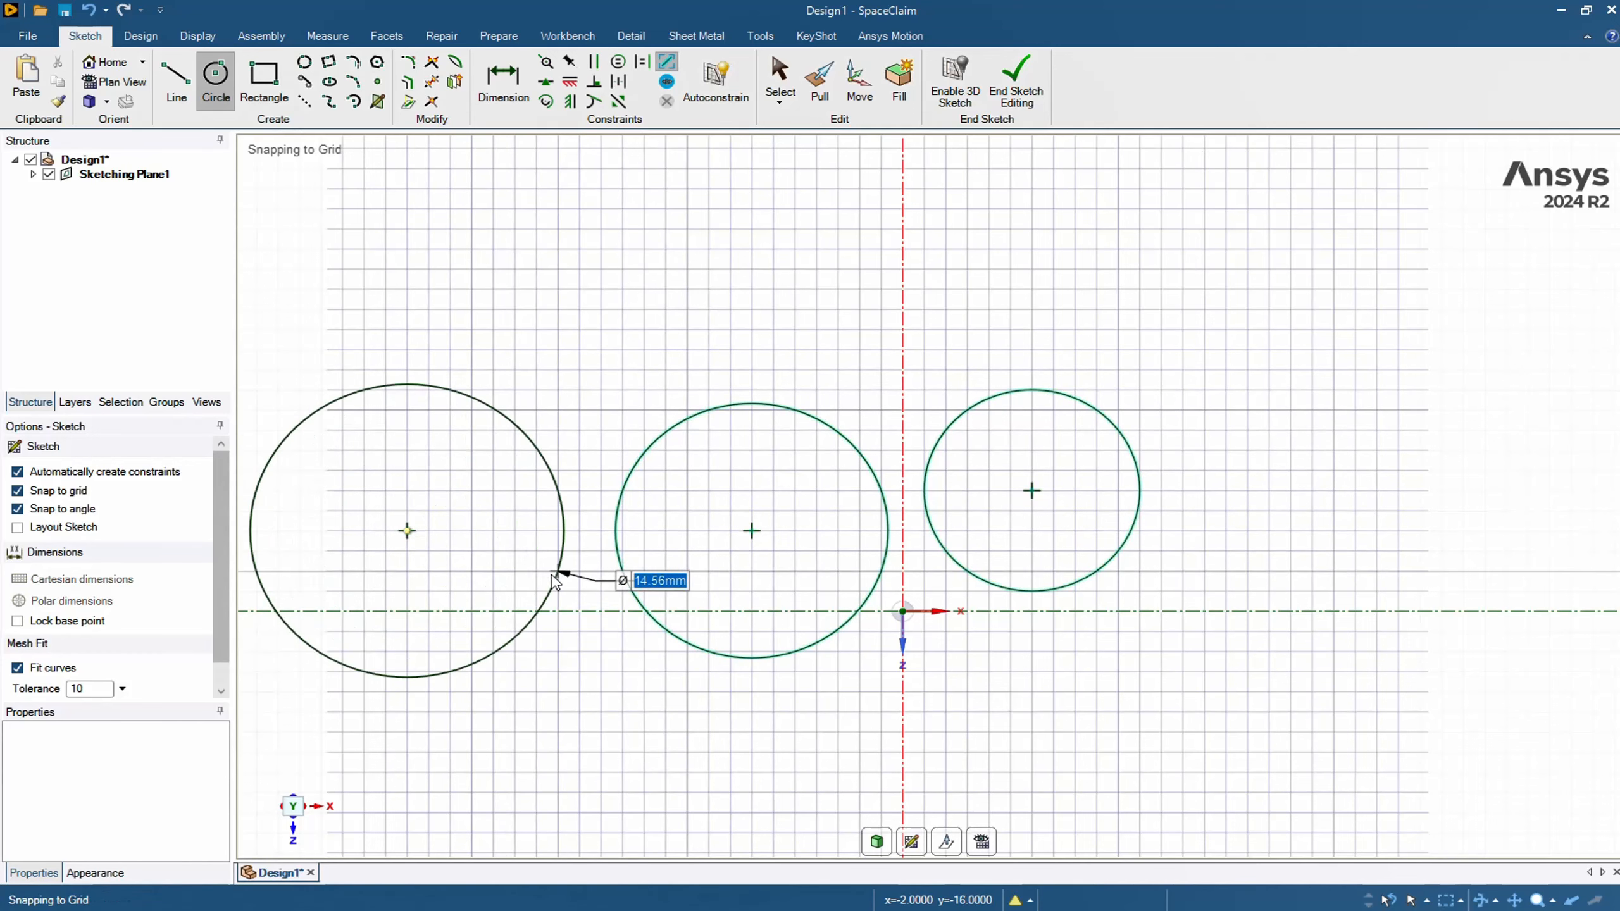
left_click(546, 578)
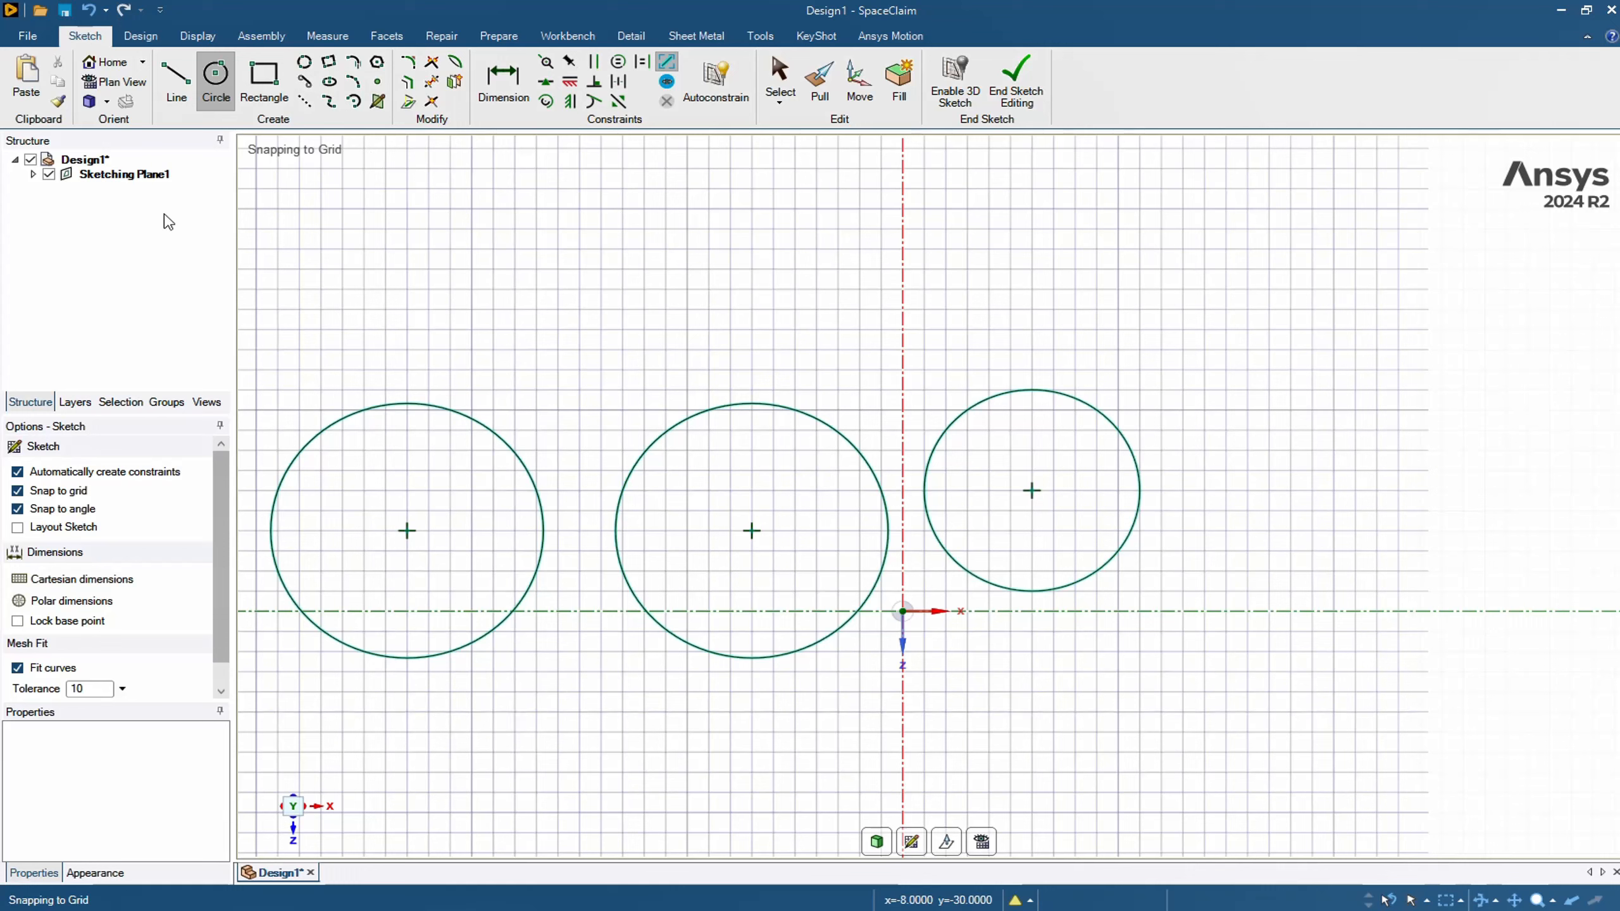
left_click(558, 712)
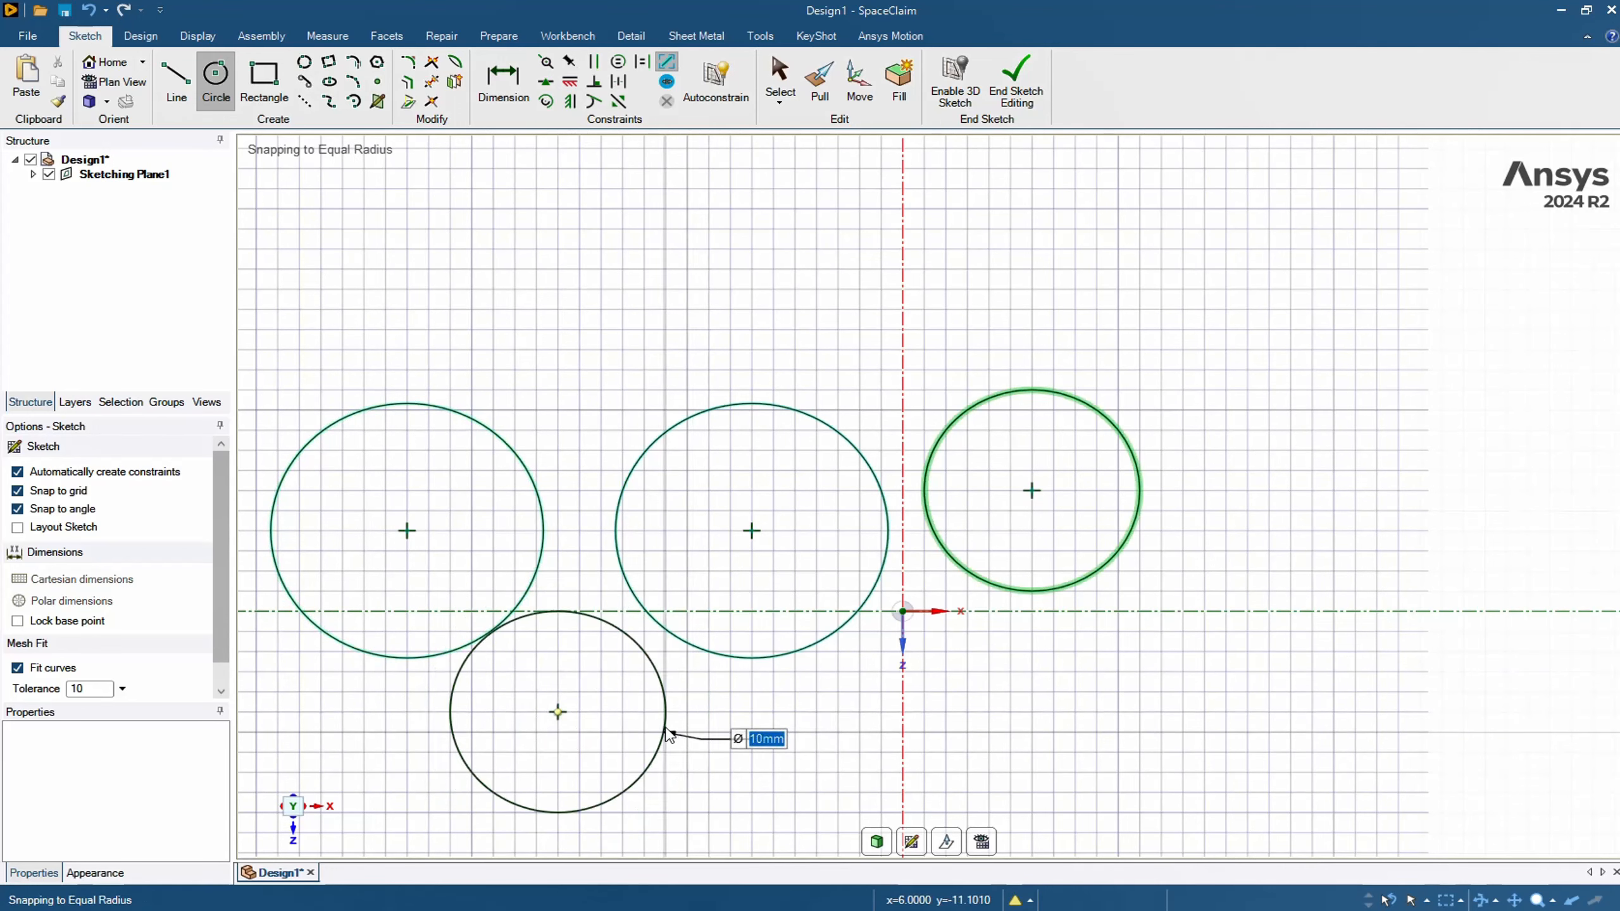
left_click(665, 734)
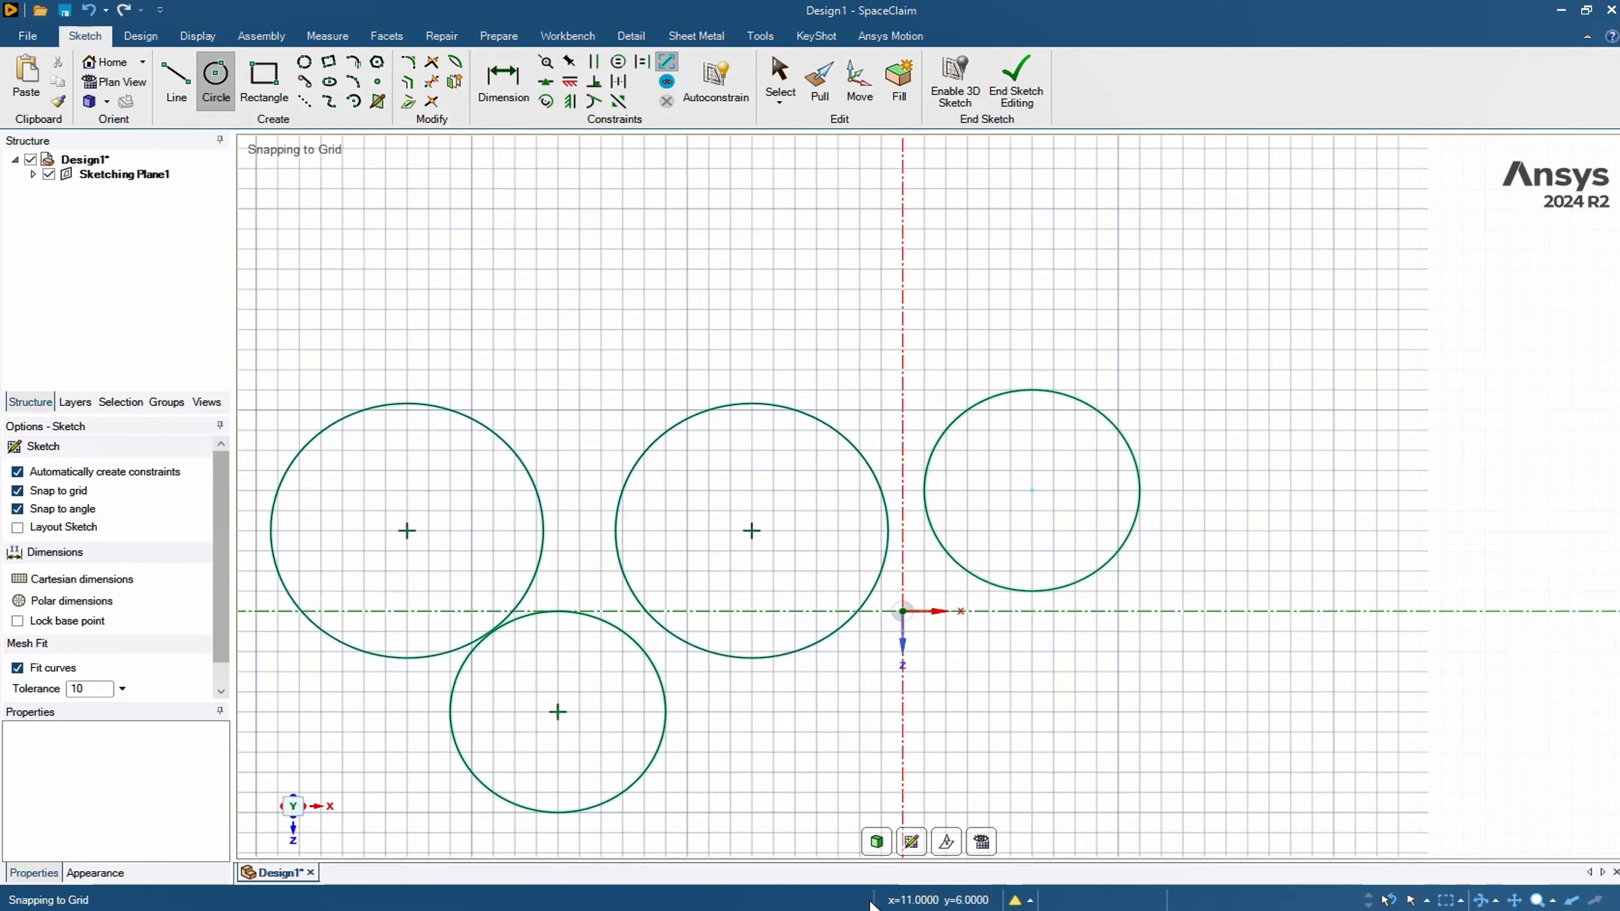
scroll(605, 542, "up", 3)
scroll(472, 488, "down", 2)
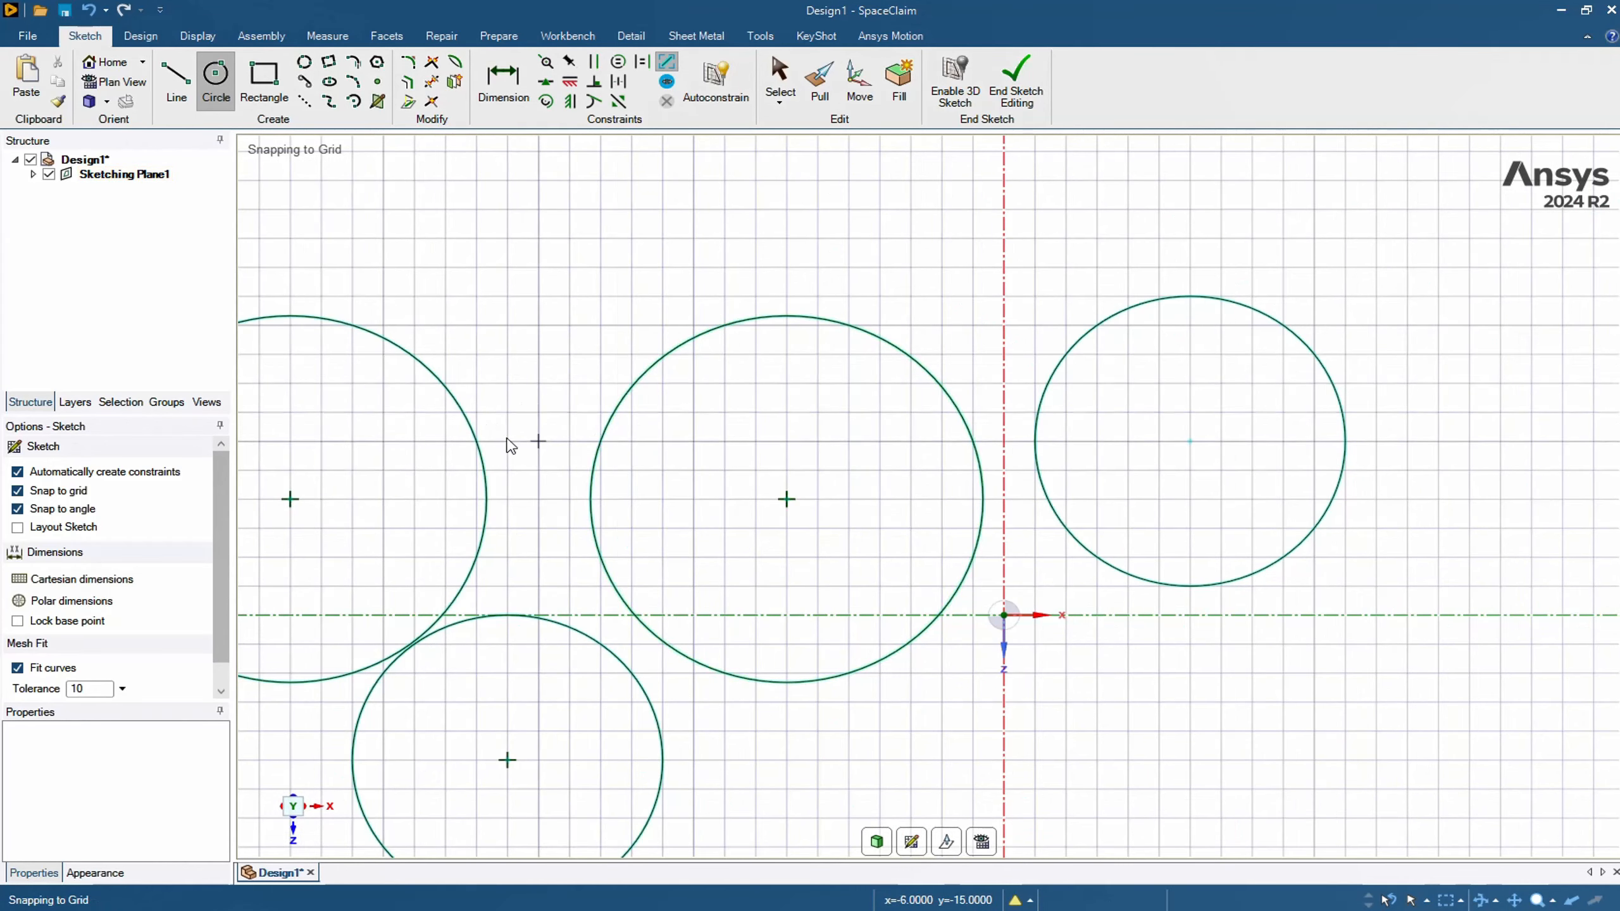
left_click(538, 412)
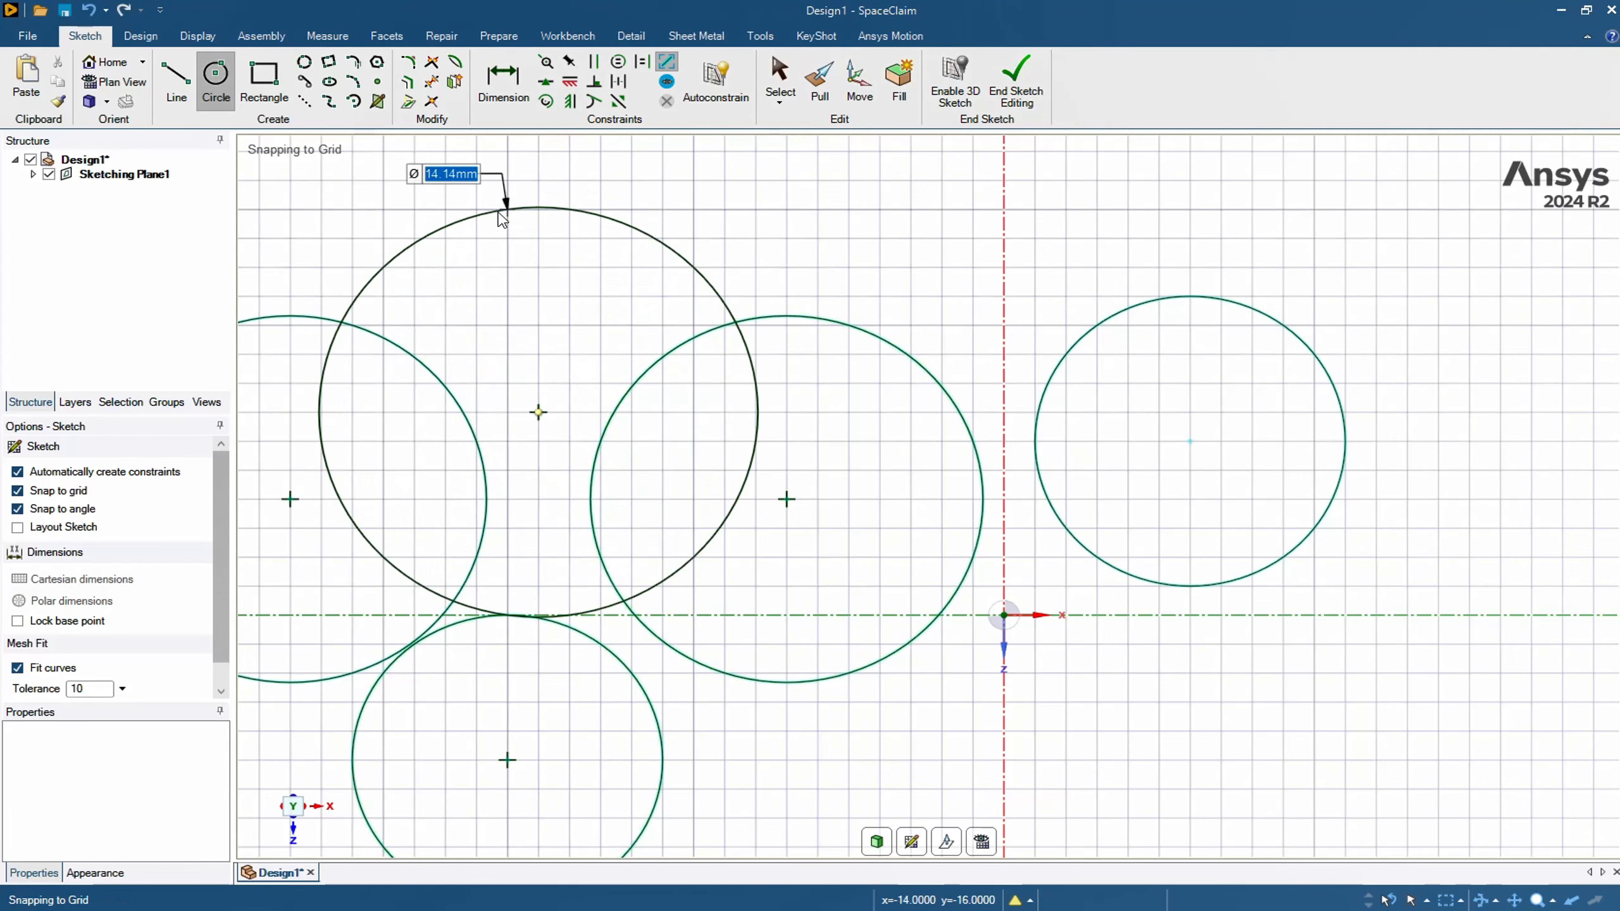
key("Escape")
scroll(829, 702, "up", 1)
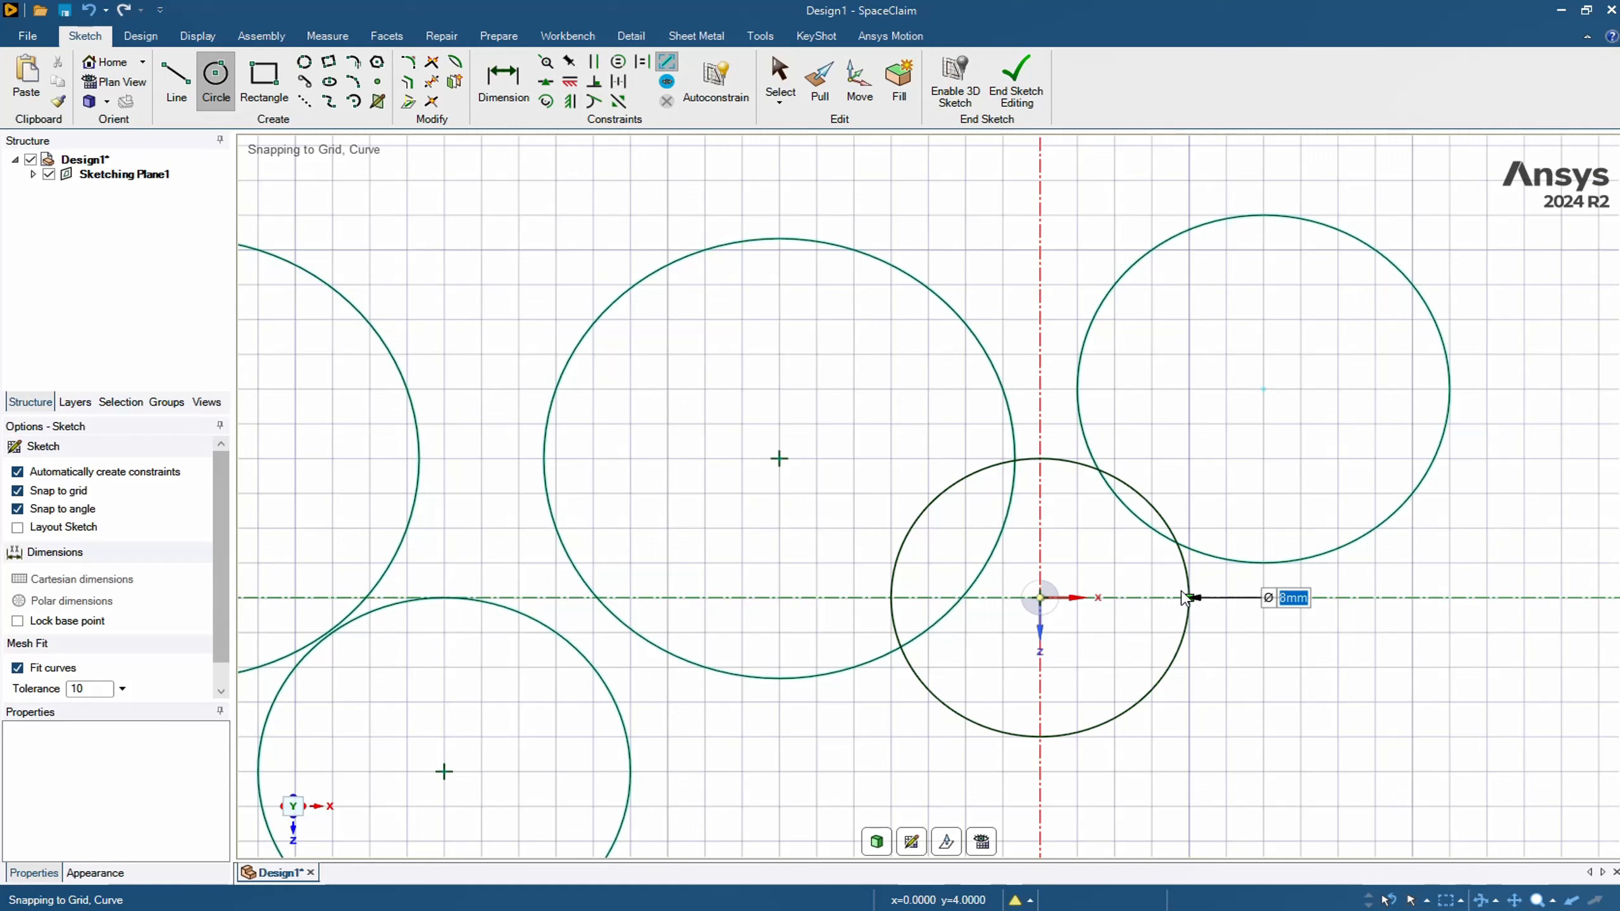
key("Escape")
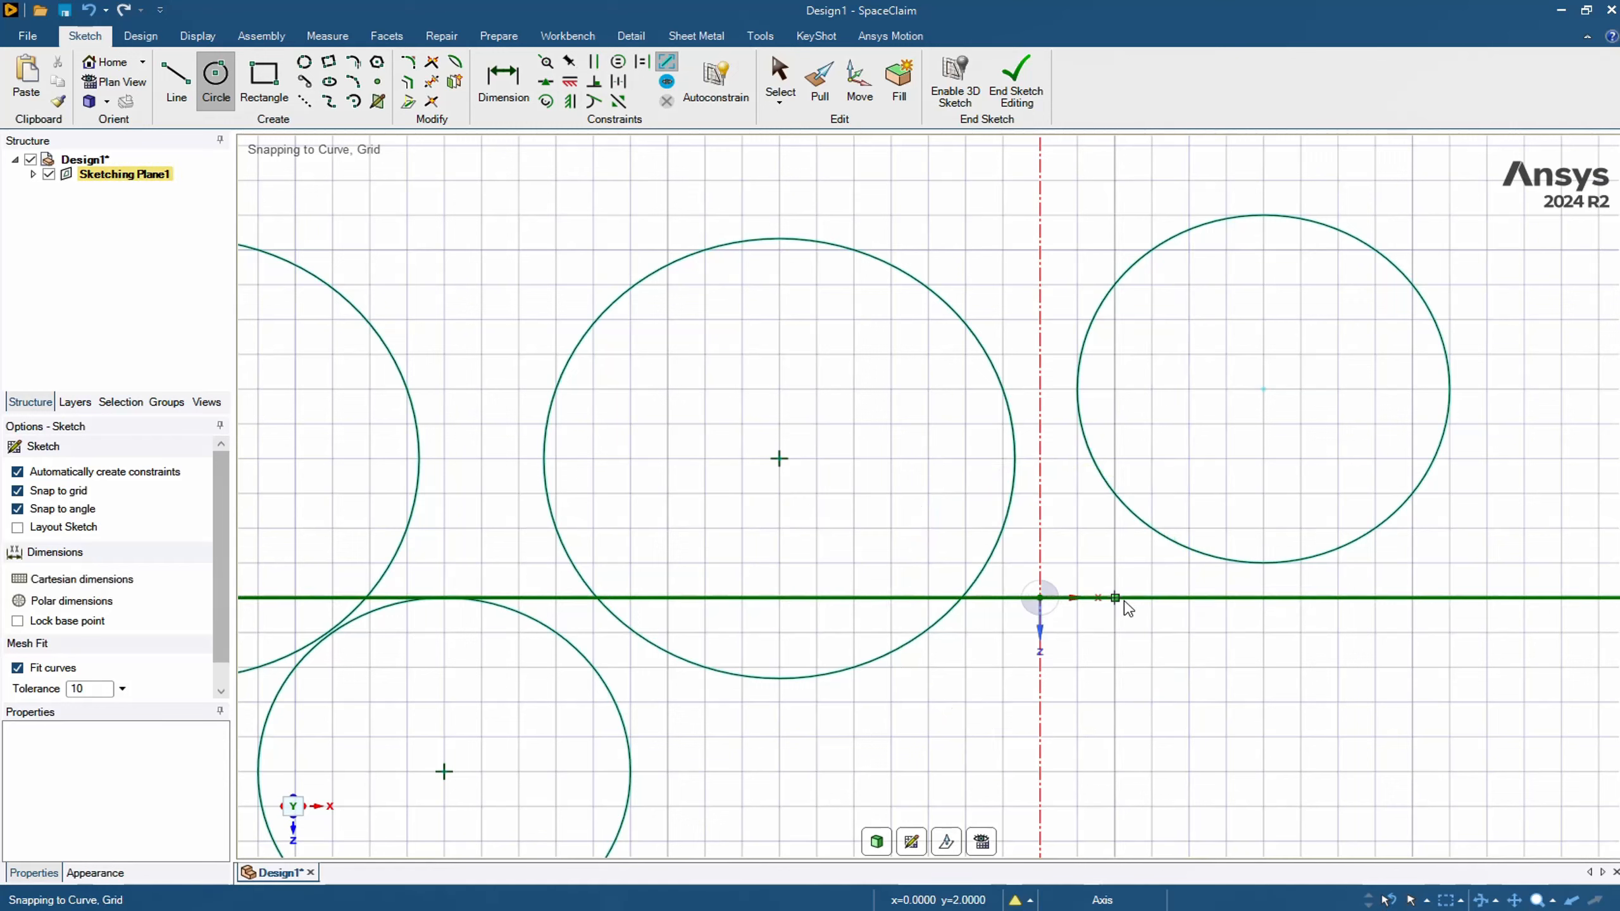
left_click(1115, 598)
key("Escape")
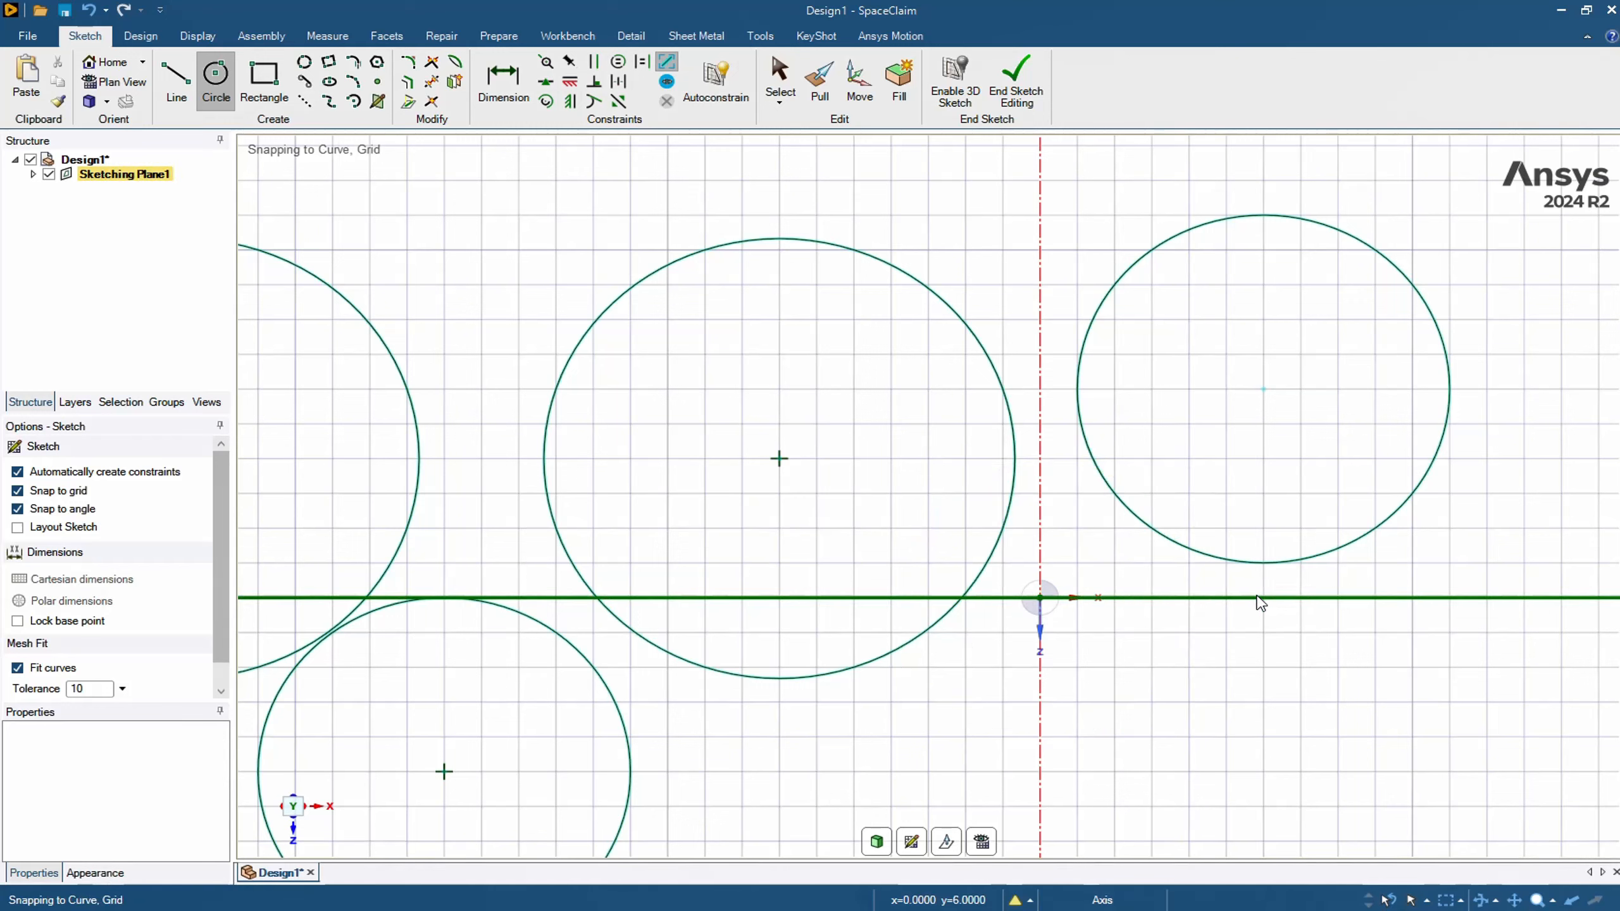
- Sketch two three-point circles tangent to the circles on either side of the vertical axis, making the lower one also tangent to the X axis
left_click(305, 64)
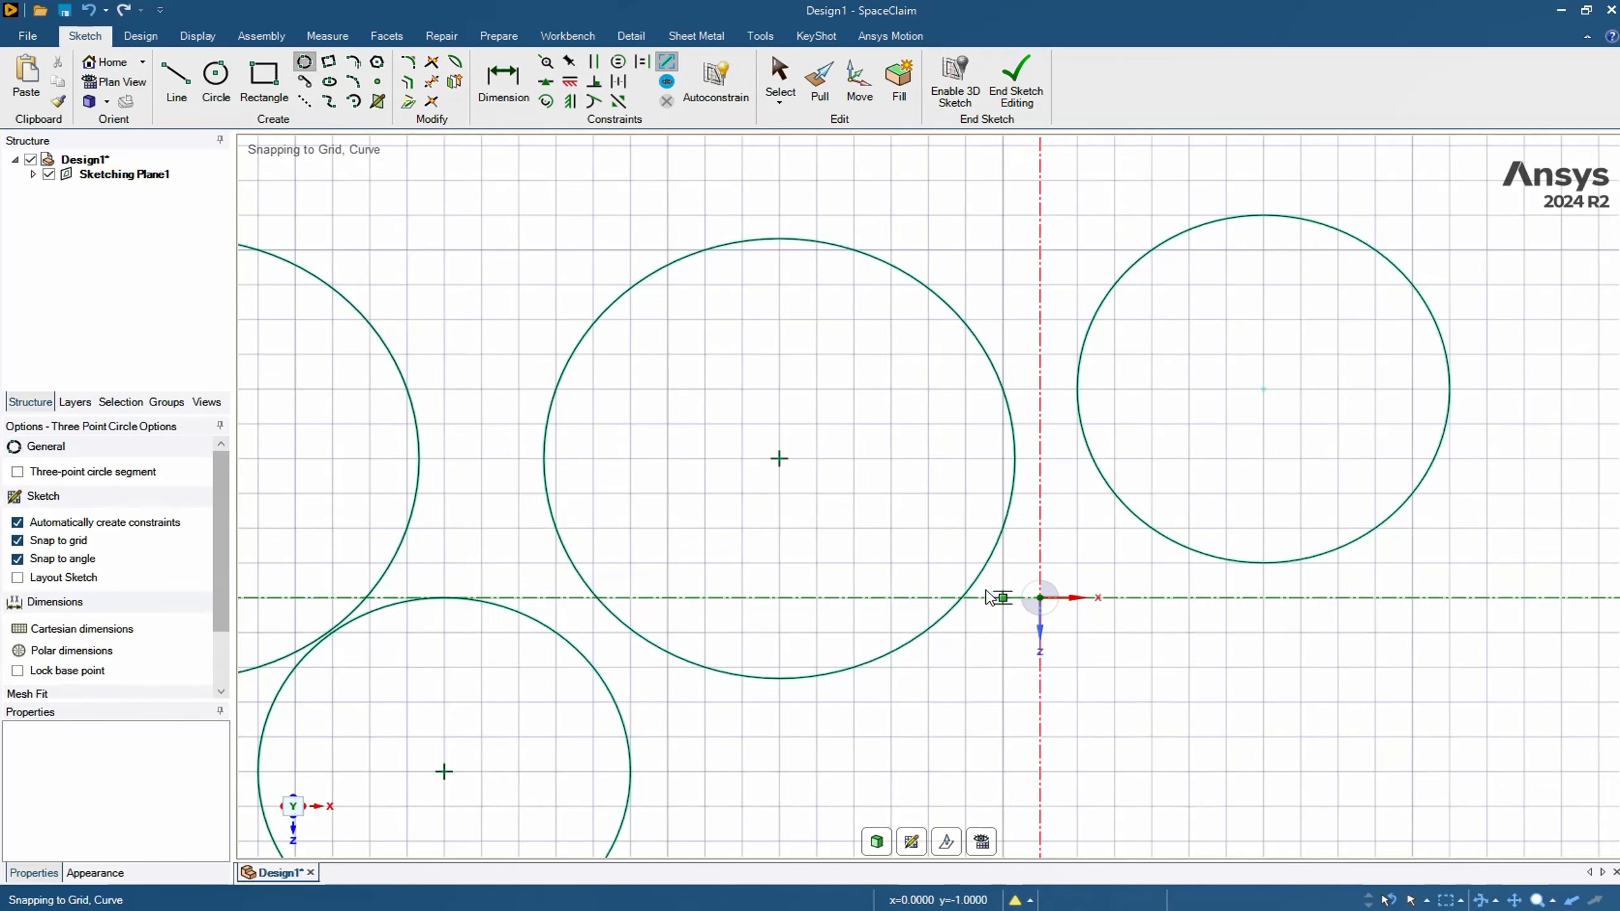
left_click(963, 597)
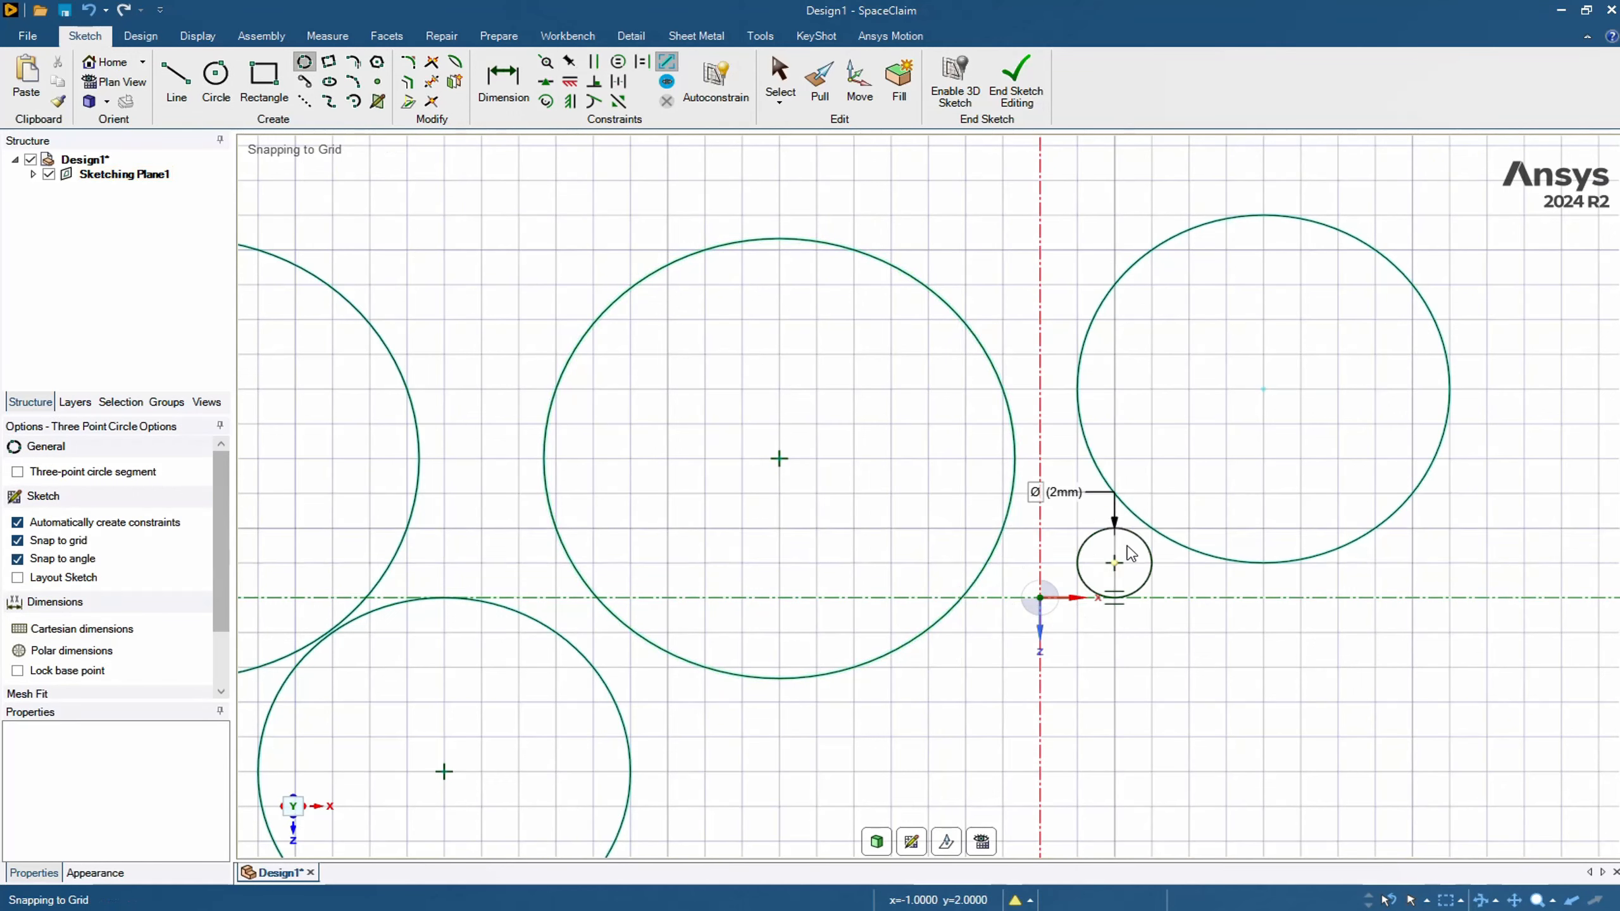
left_click(1159, 536)
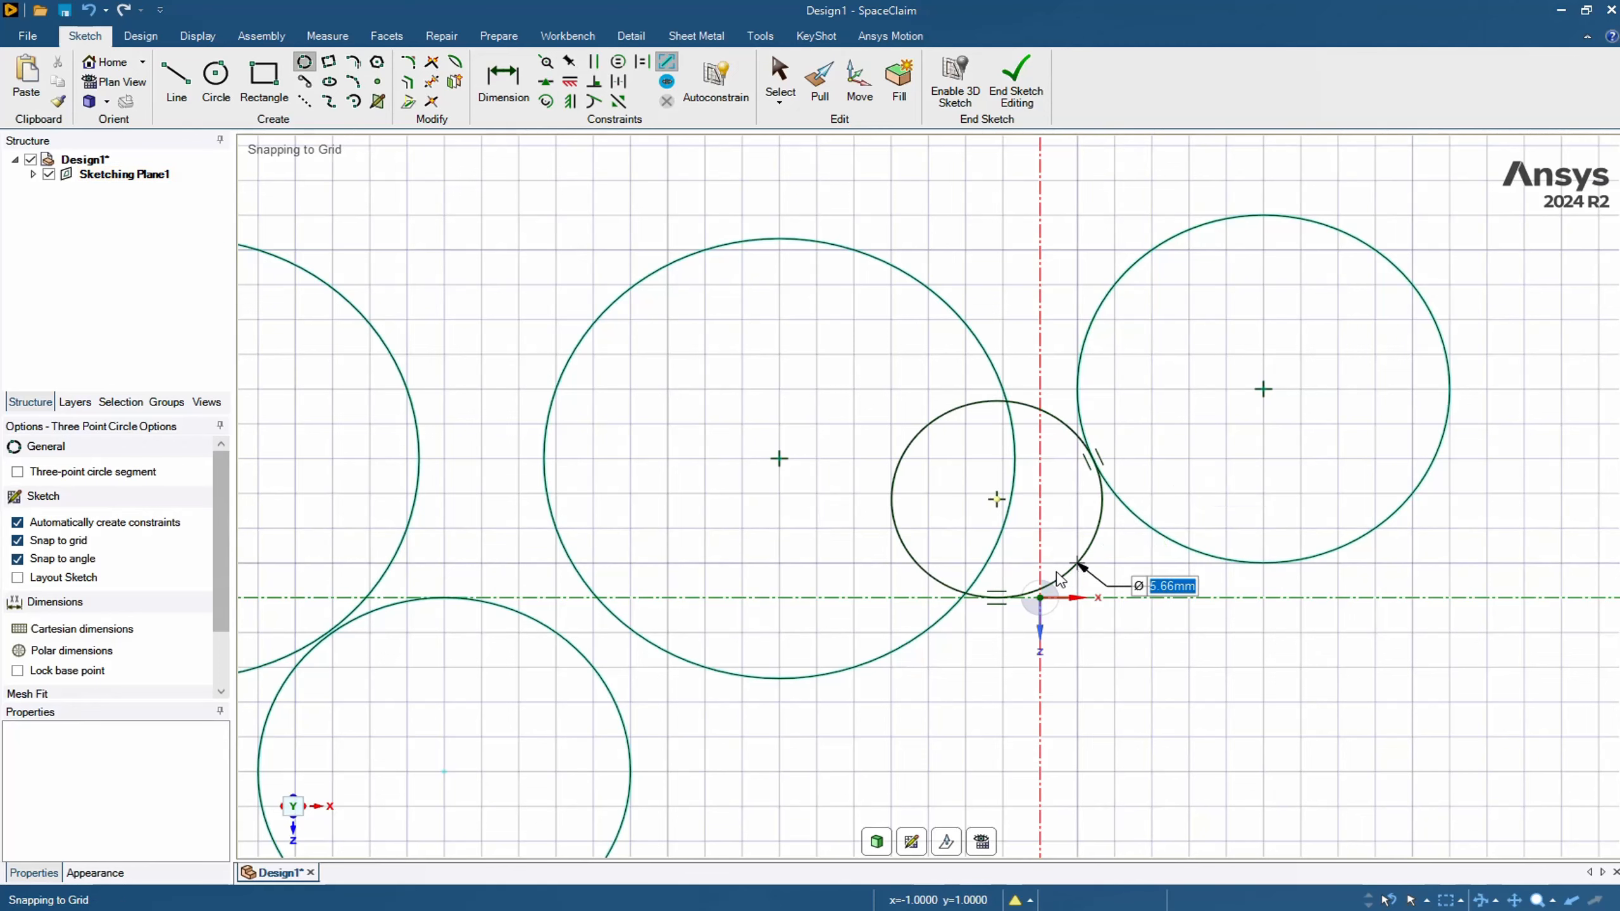
left_click(983, 567)
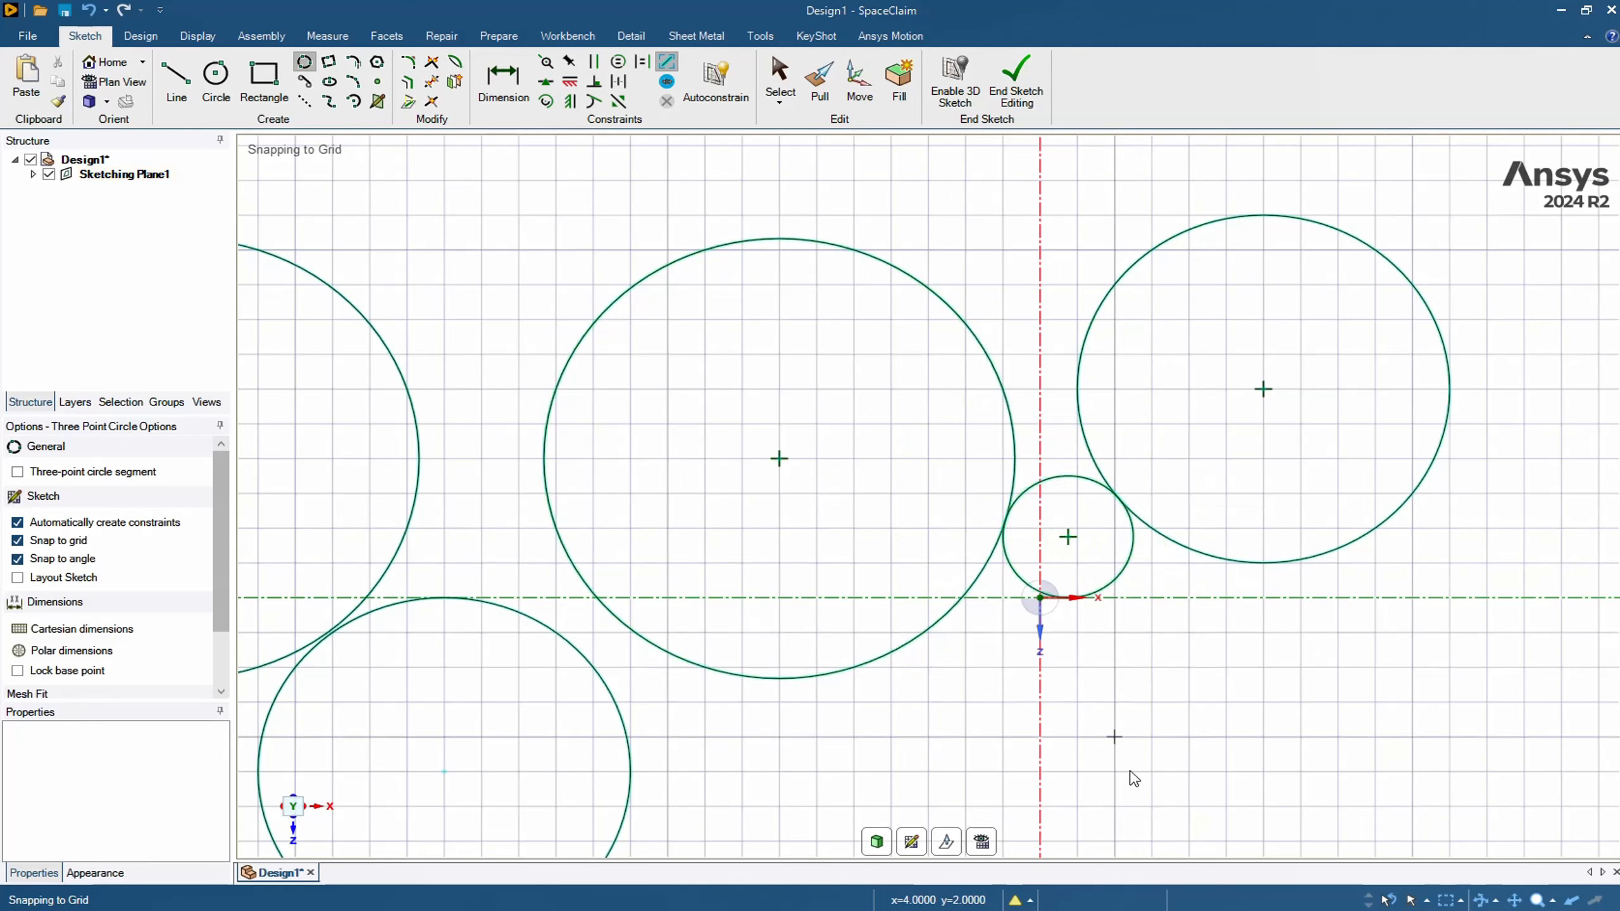
left_click(923, 282)
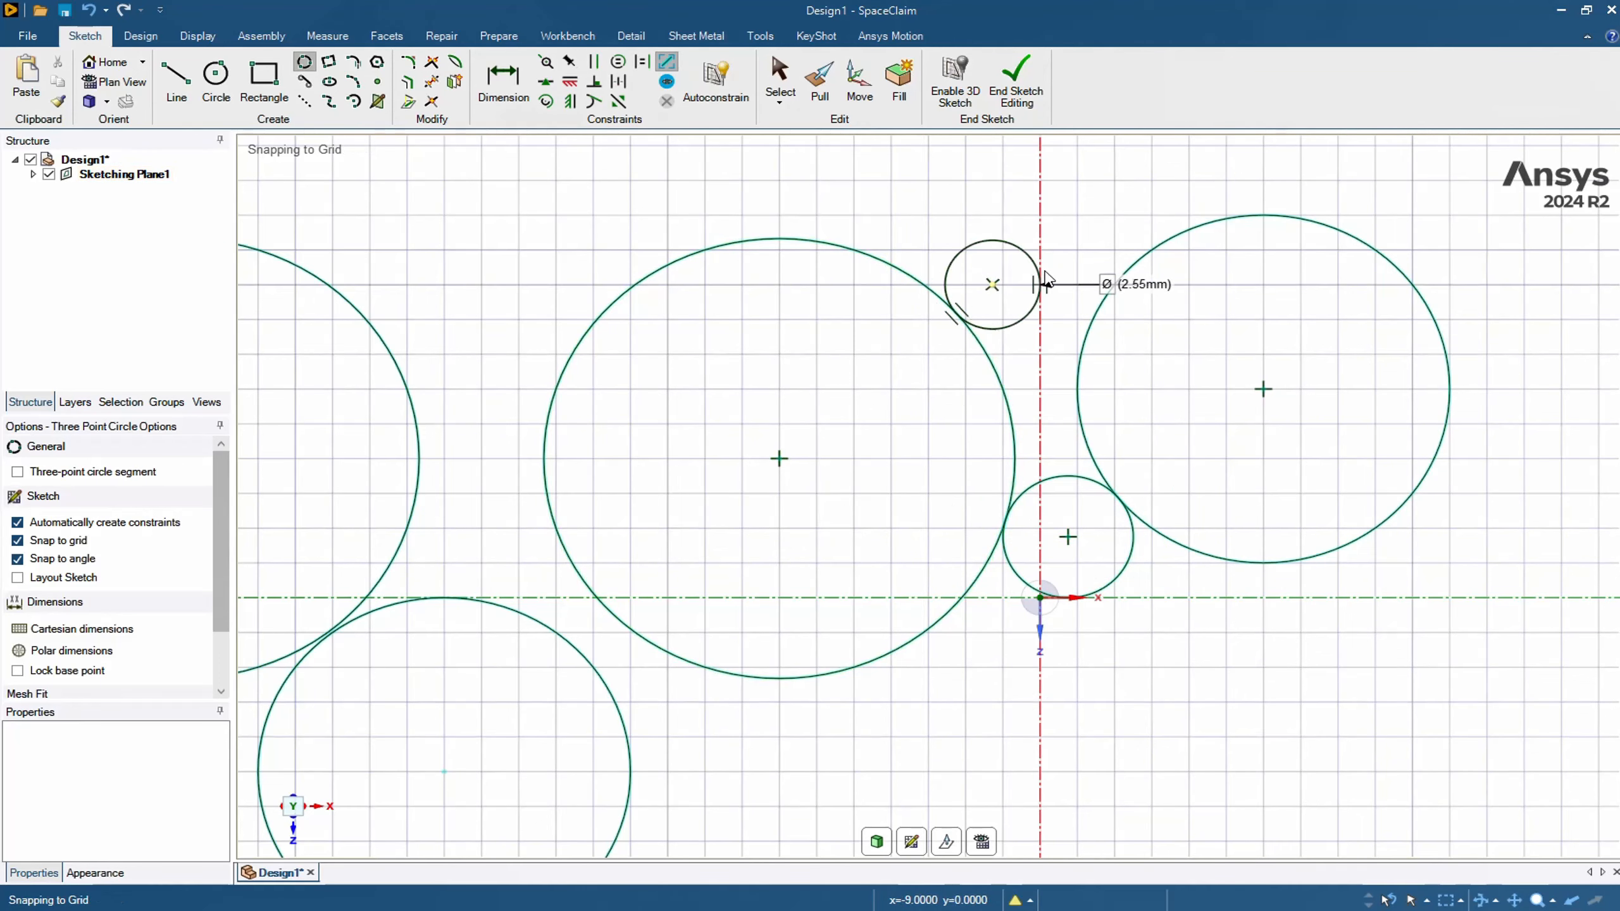
left_click(1113, 283)
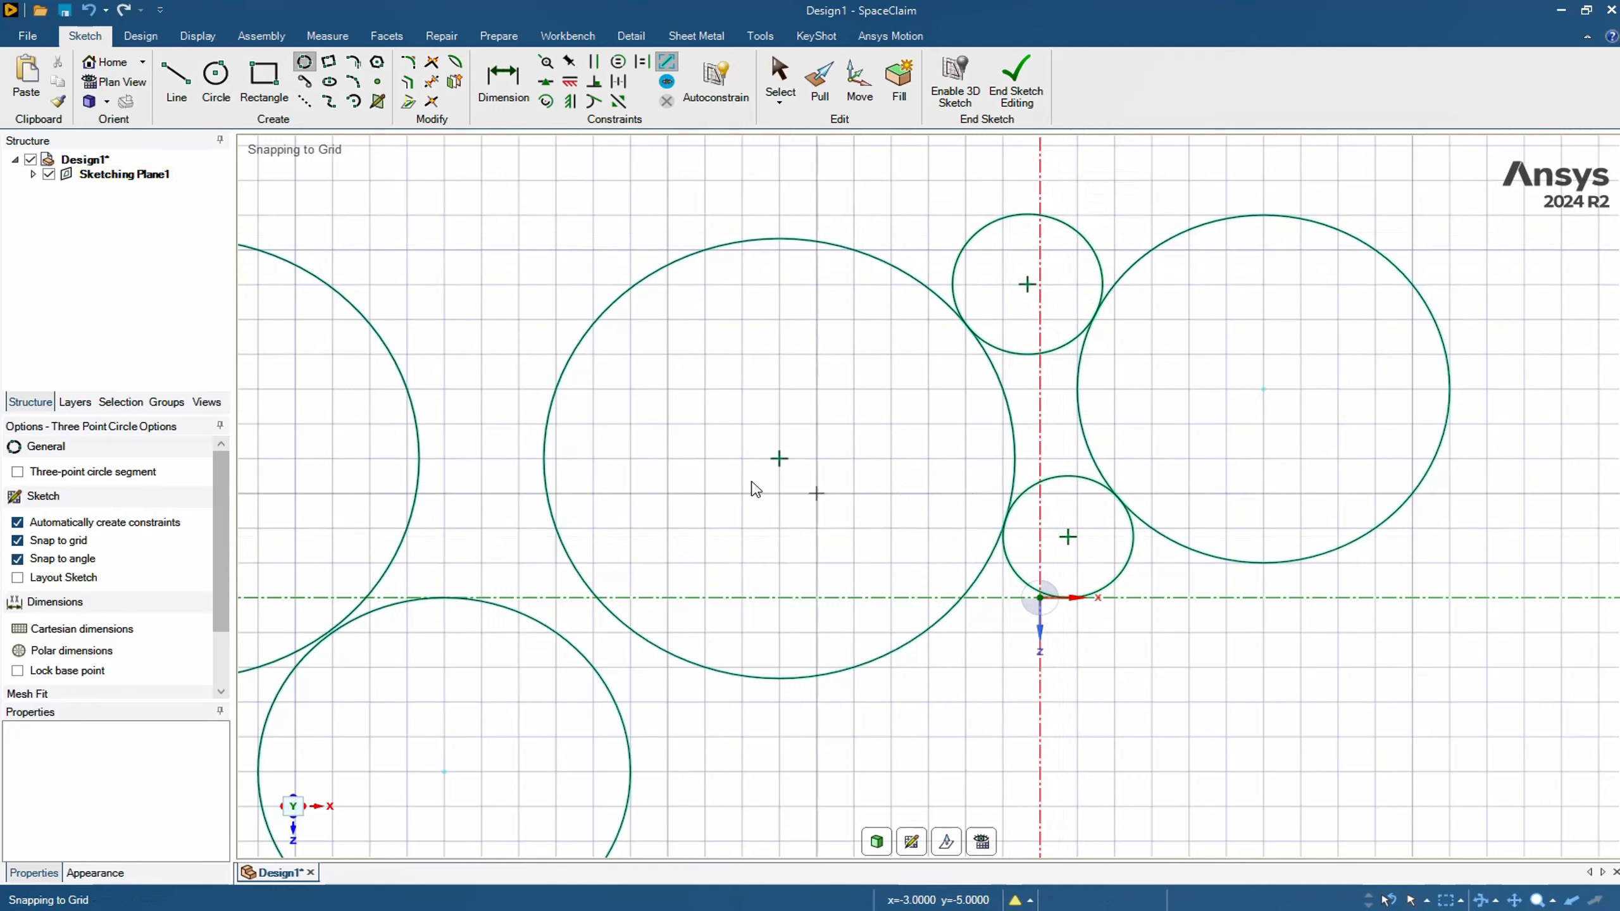
- Sketch a large three-point circle tangent to the two equal circles on the negative X side
scroll(447, 434, "down", 3)
left_click(403, 373)
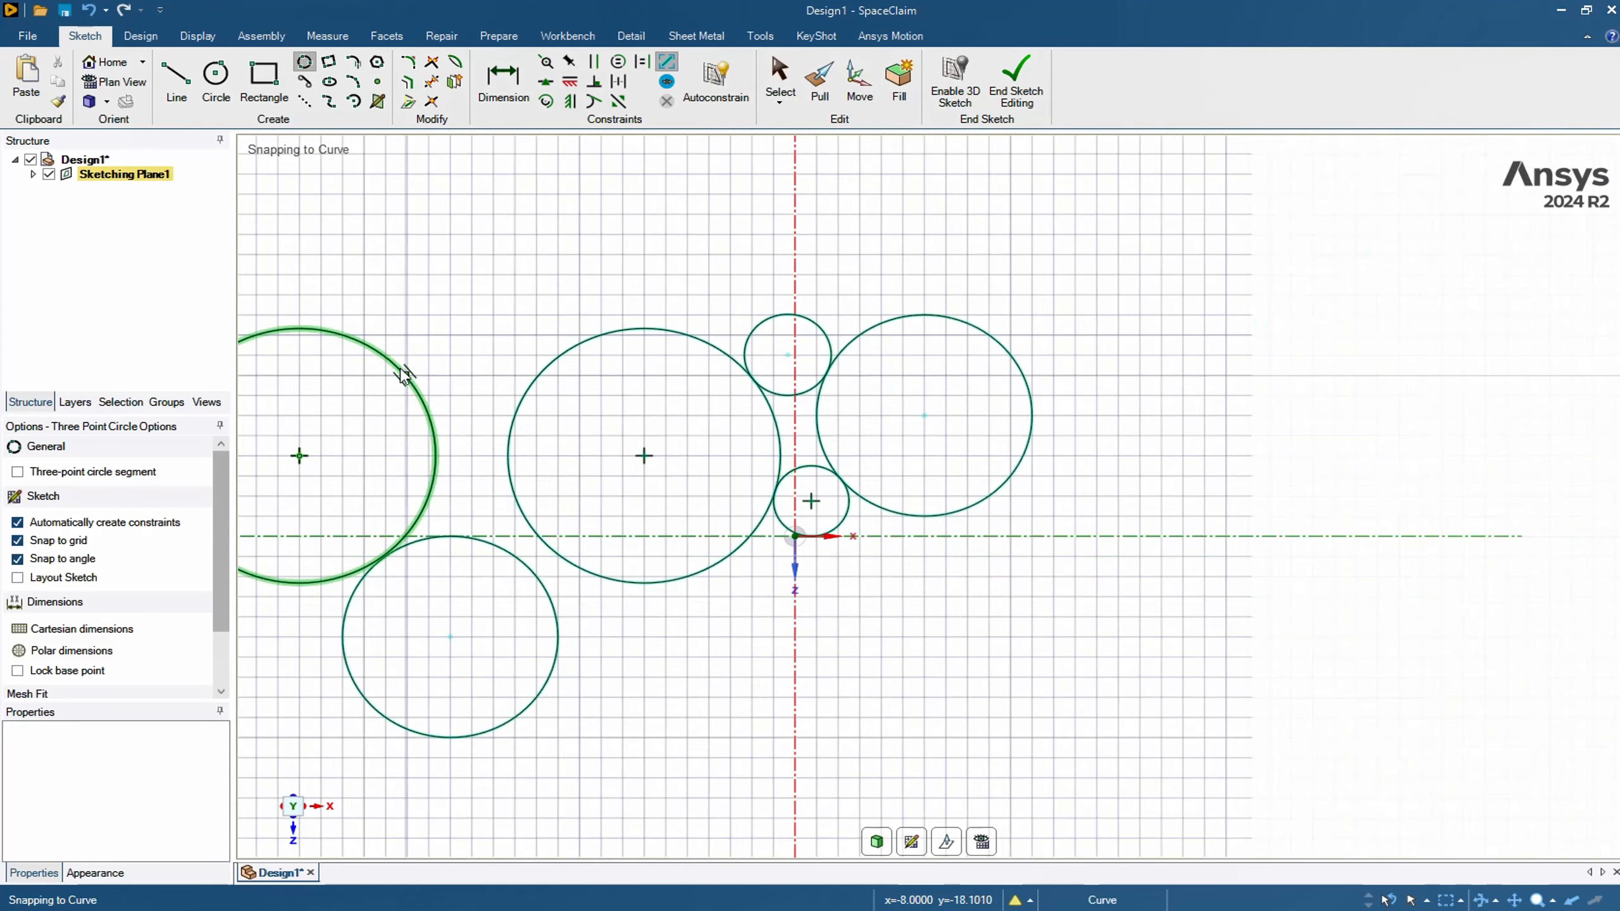
left_click(537, 380)
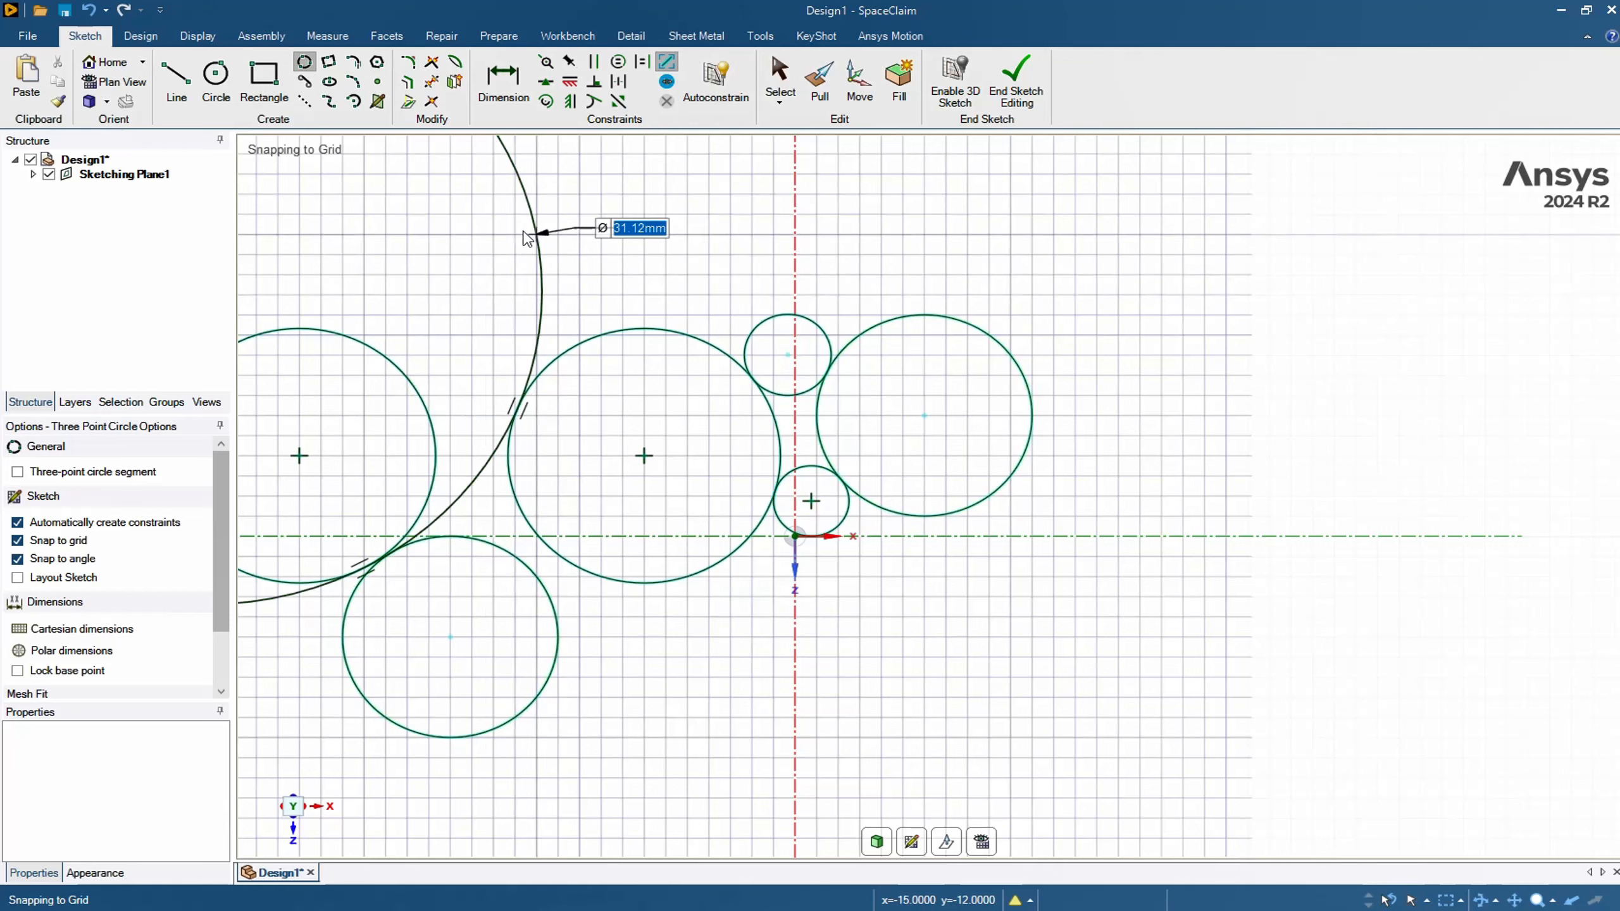
left_click(519, 242)
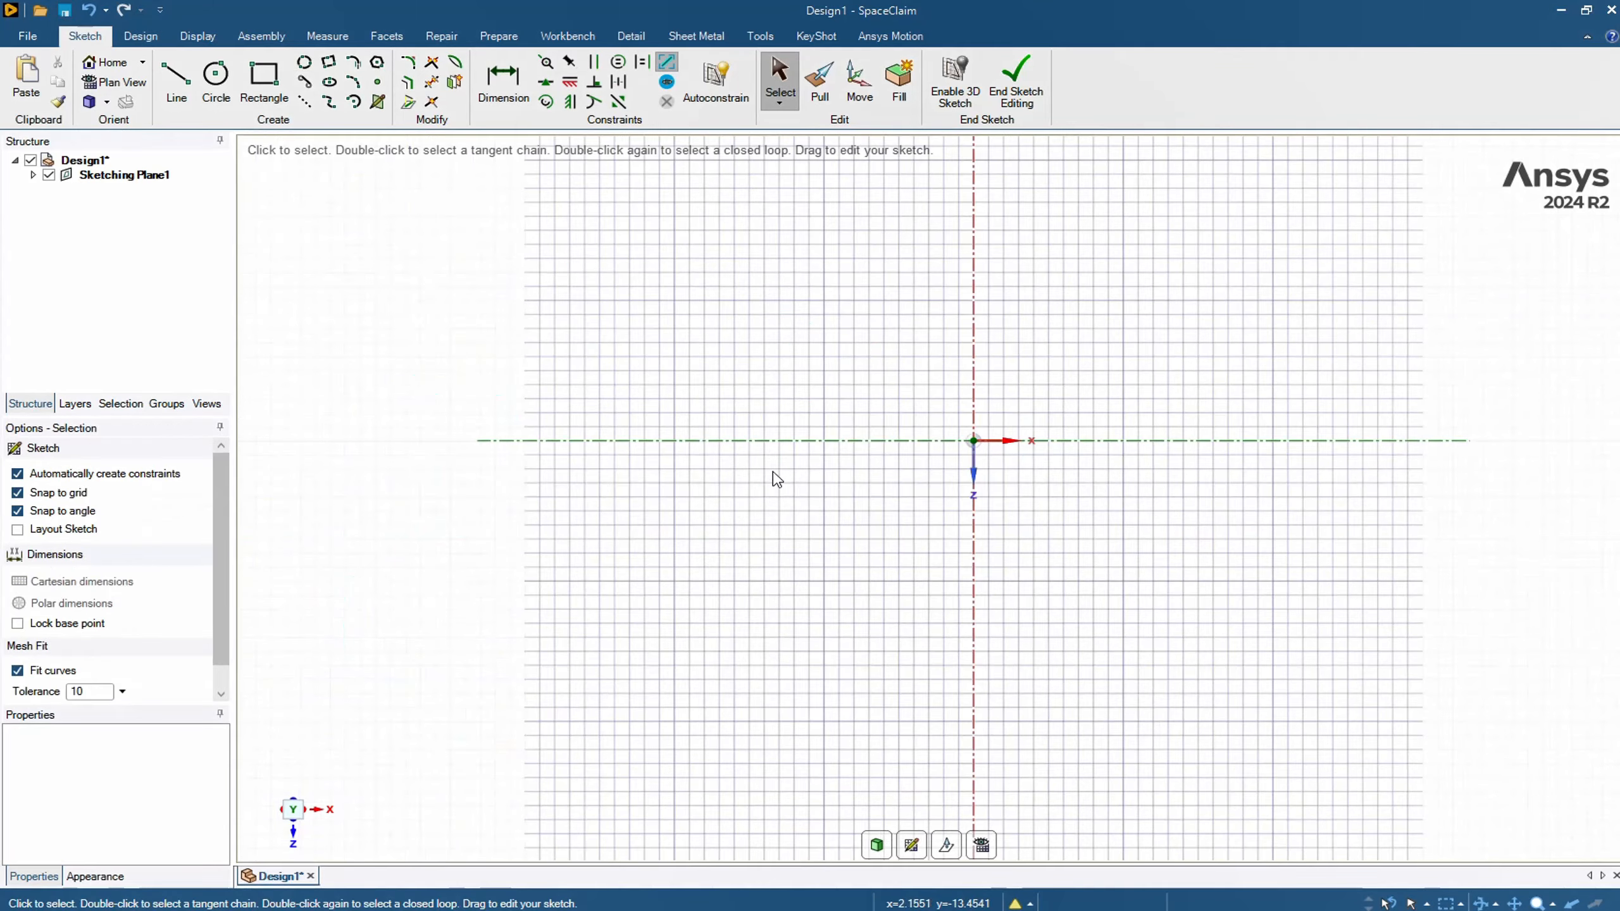
- Sketch a rectangle about 12 by 5 mm with its base on the negative X axis in the empty sketch
left_click(260, 90)
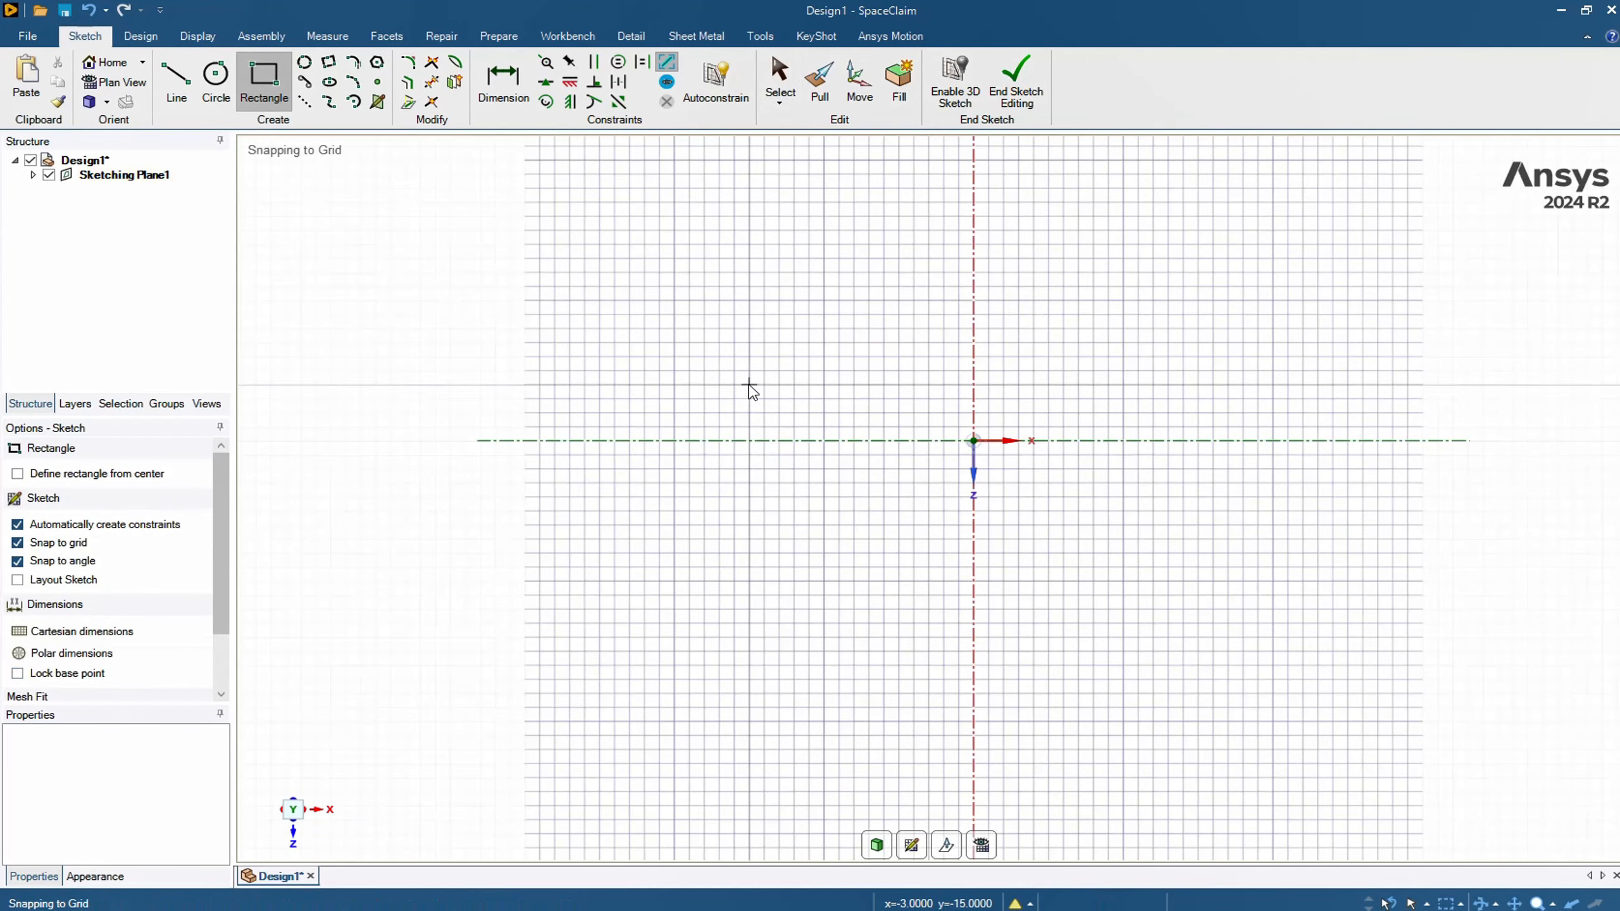
left_click(734, 371)
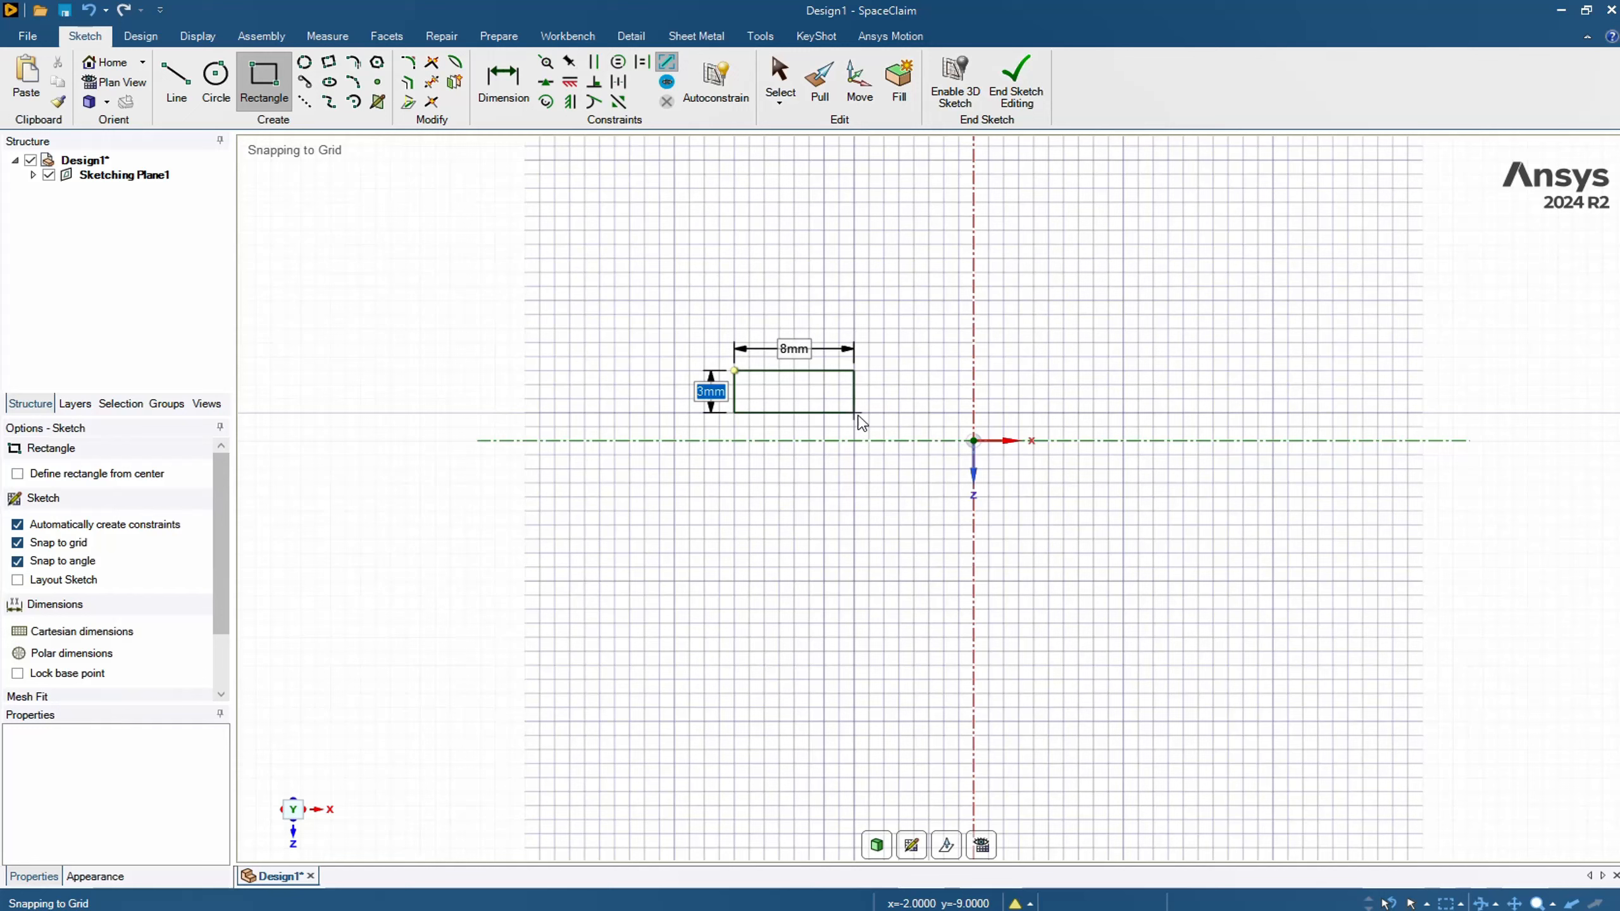
left_click(913, 440)
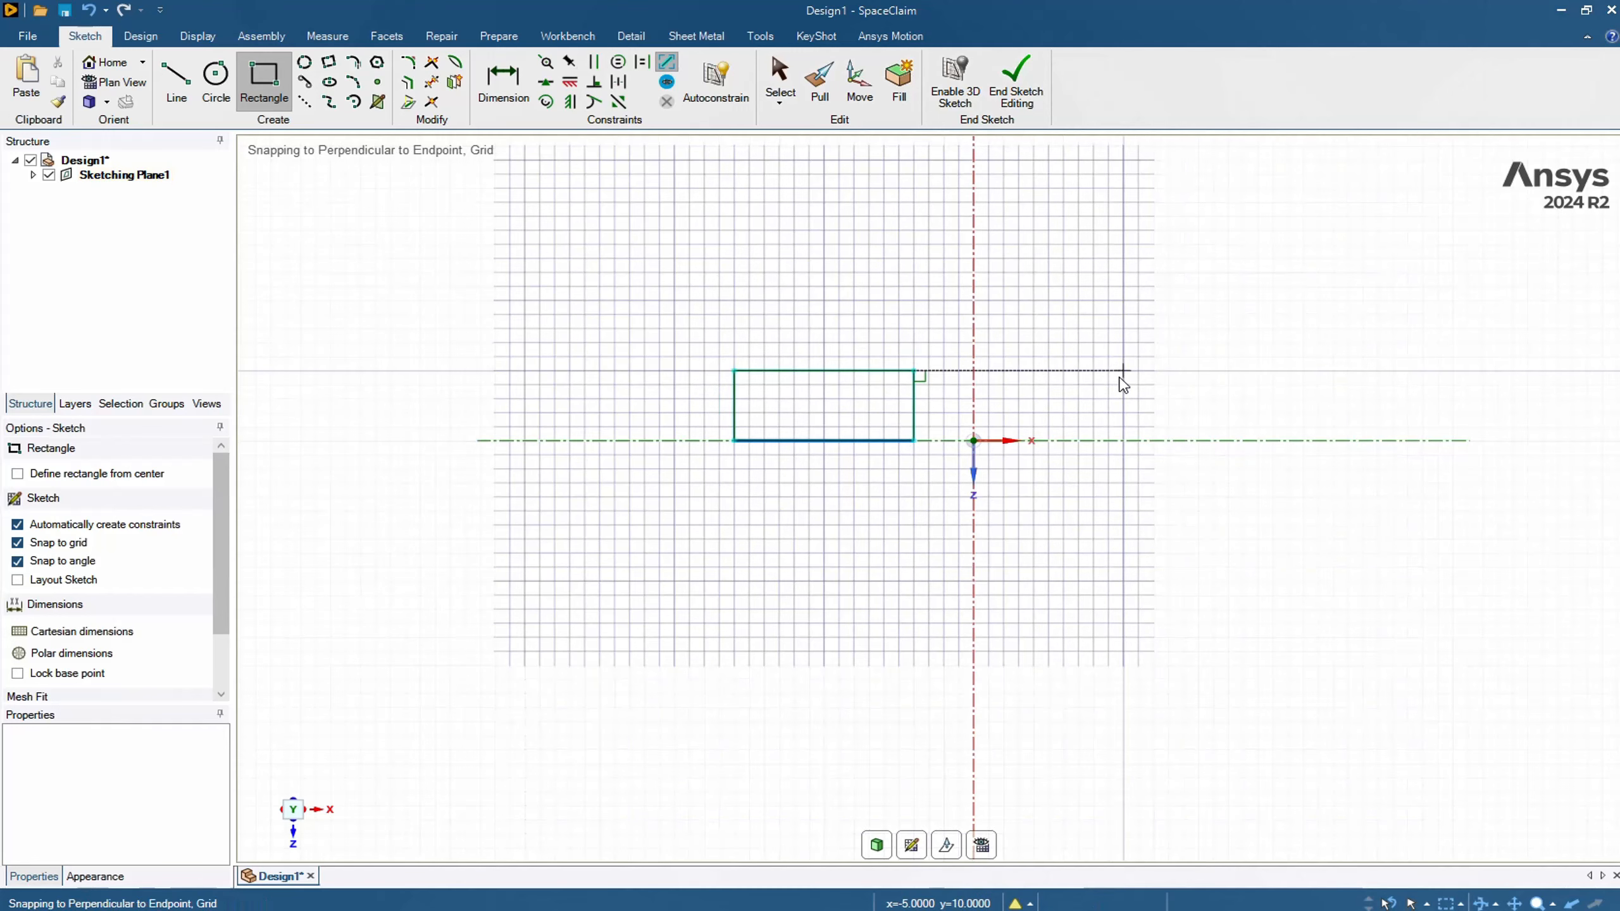
- Sketch a circle about 10.2 mm in diameter on the positive X side, centred slightly above the X axis
left_click(217, 80)
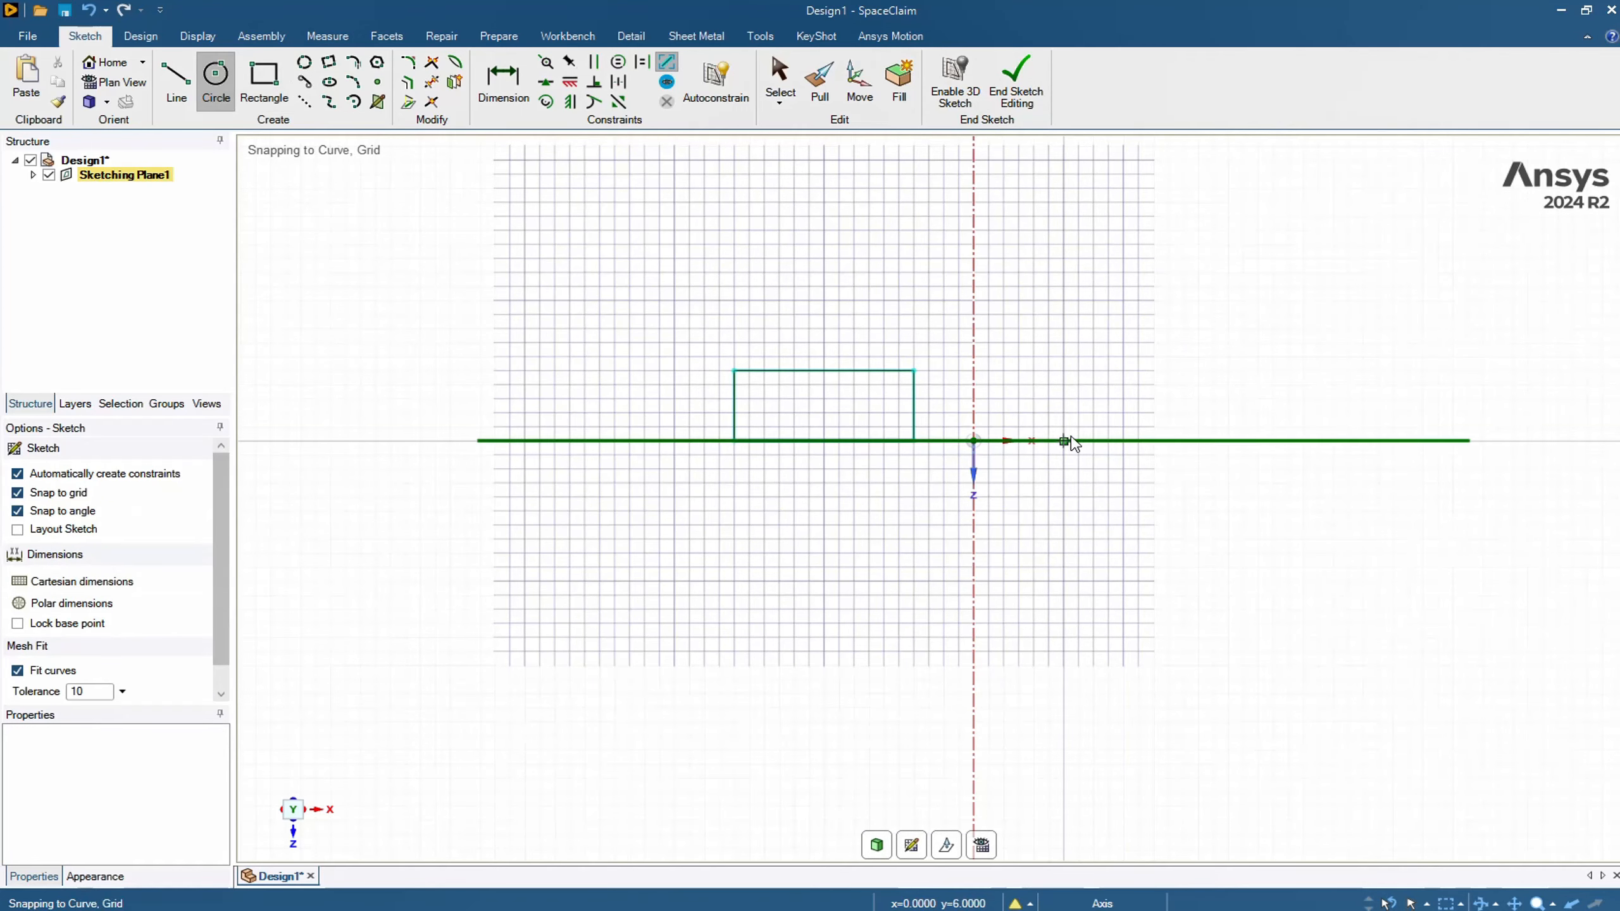
left_click(1092, 413)
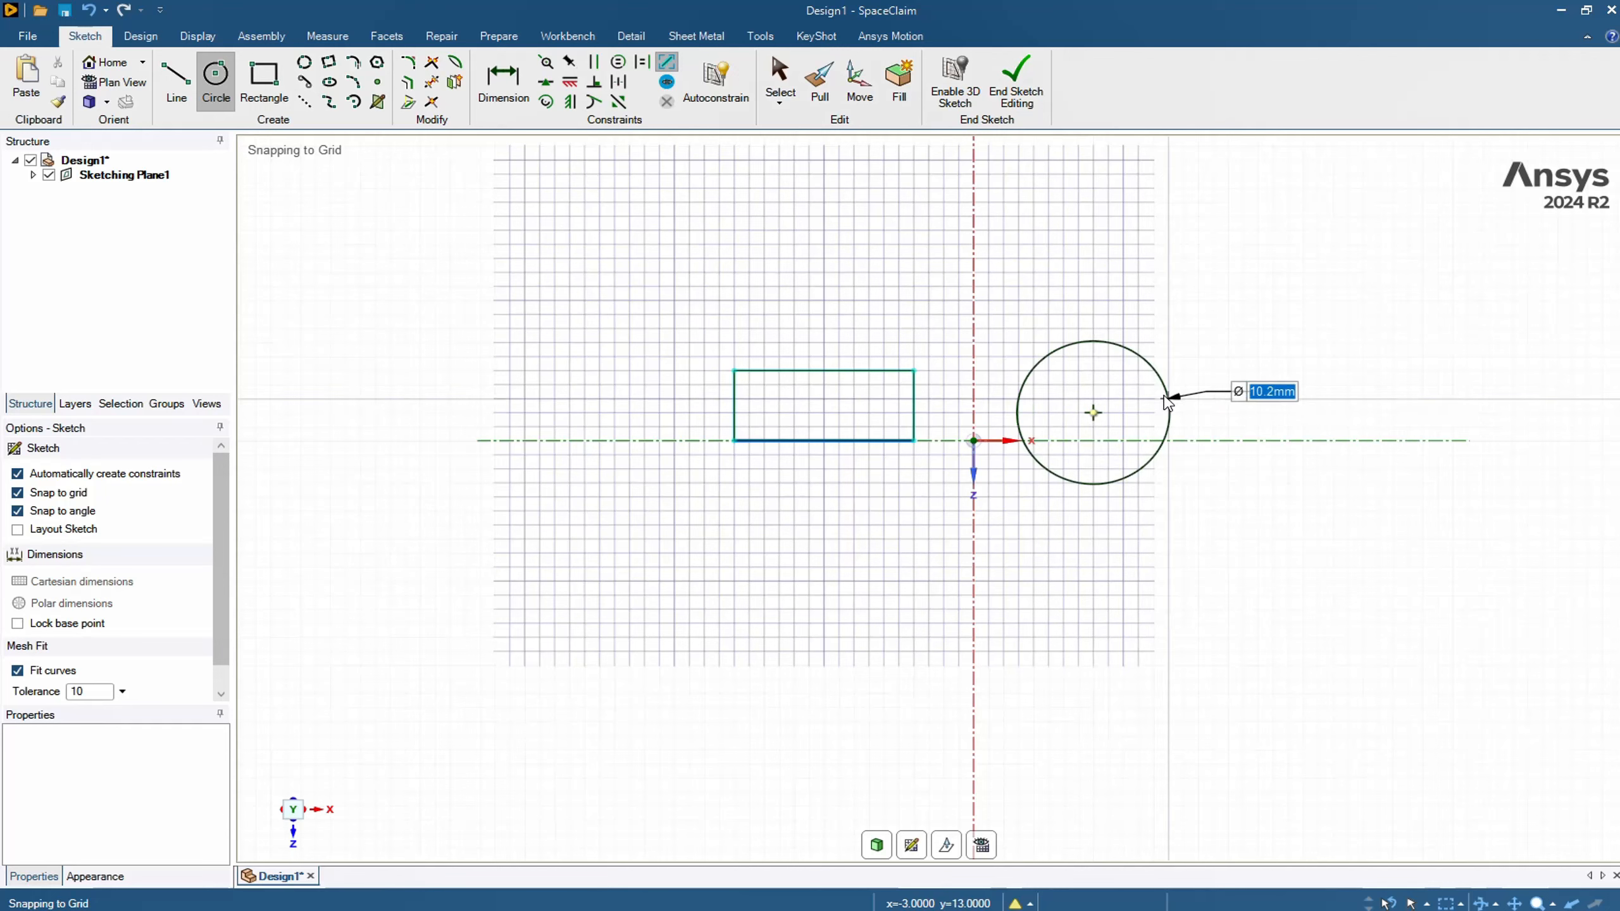
left_click(1165, 397)
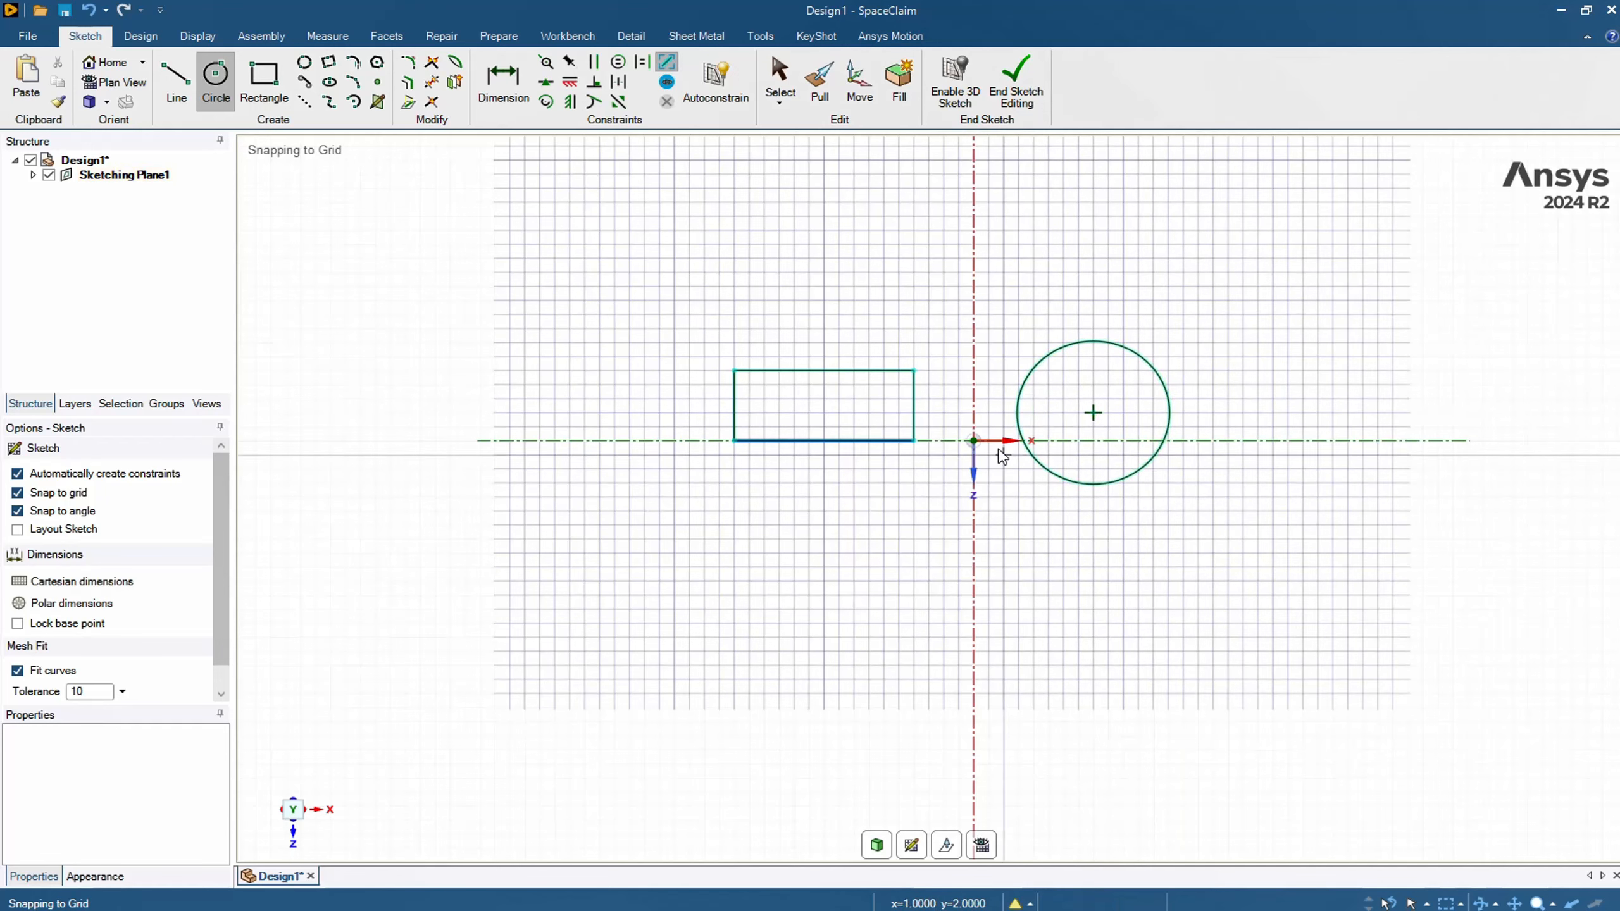
- Sketch two small outward tangent arcs on the rectangle, one starting on its outer vertical edge and one on its upper edge
left_click(354, 64)
scroll(756, 405, "up", 5)
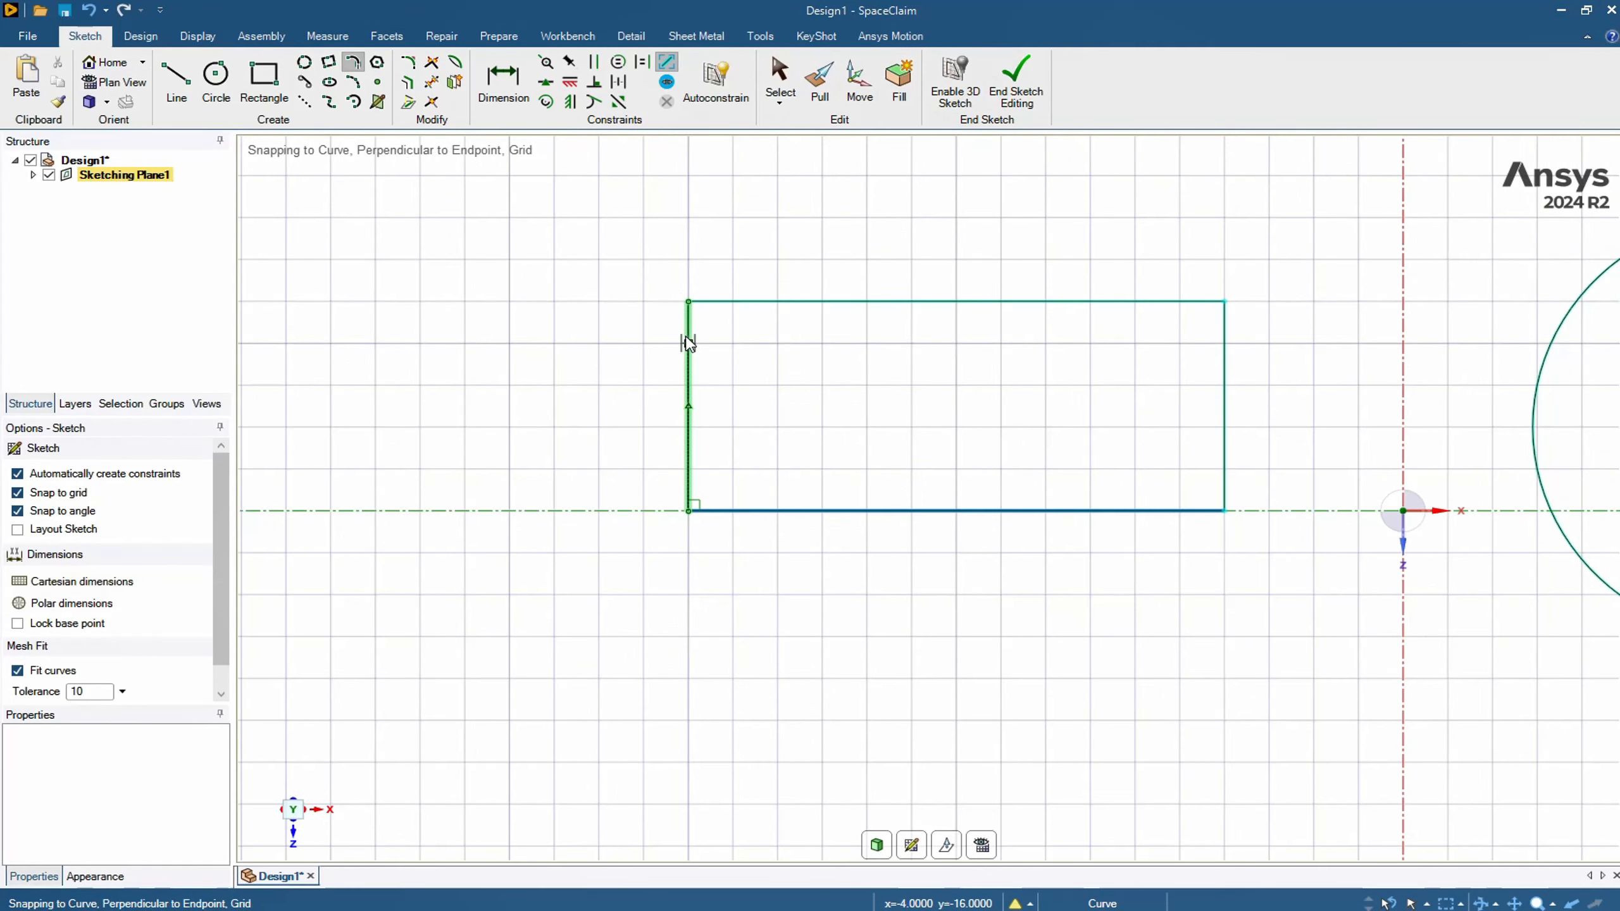
left_click(689, 344)
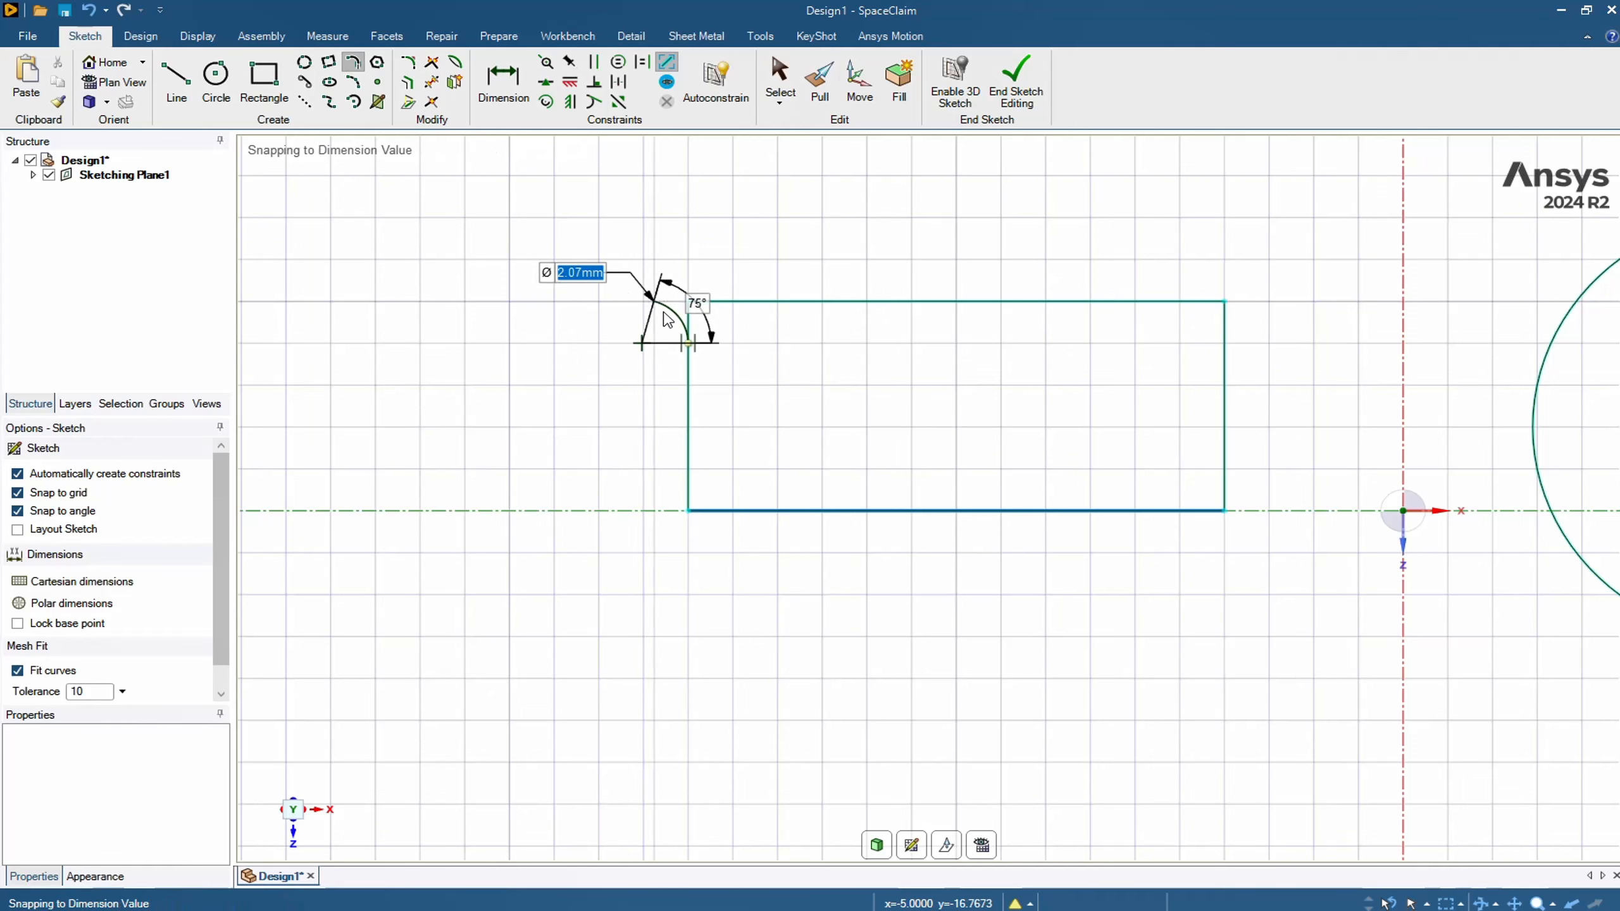
left_click(653, 300)
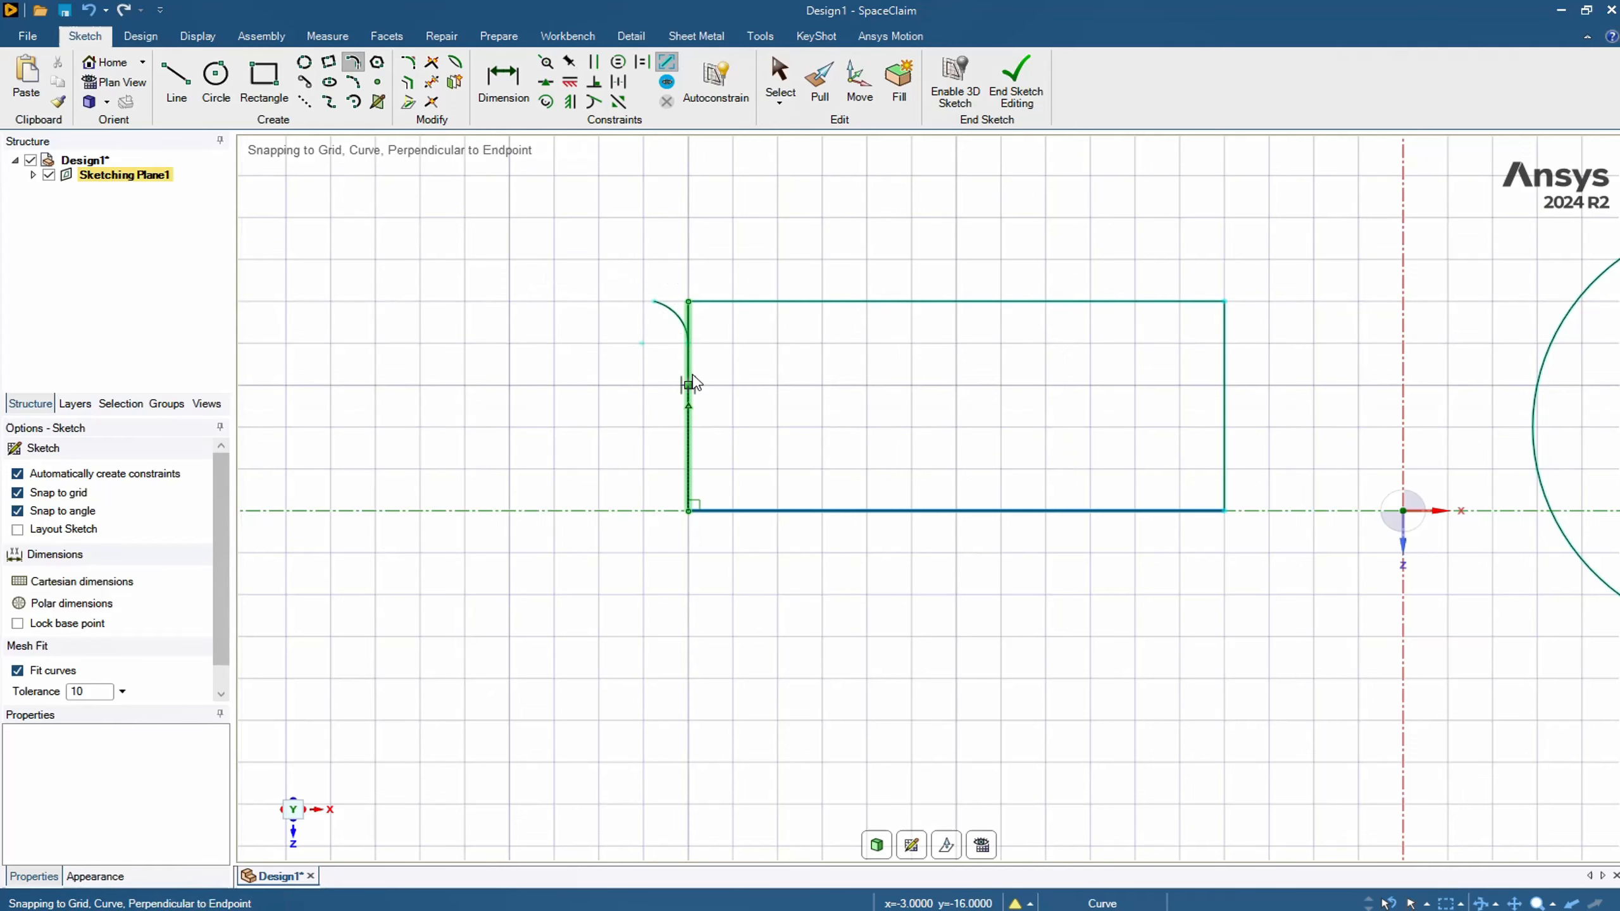
scroll(687, 319, "up", 5)
scroll(708, 440, "down", 5)
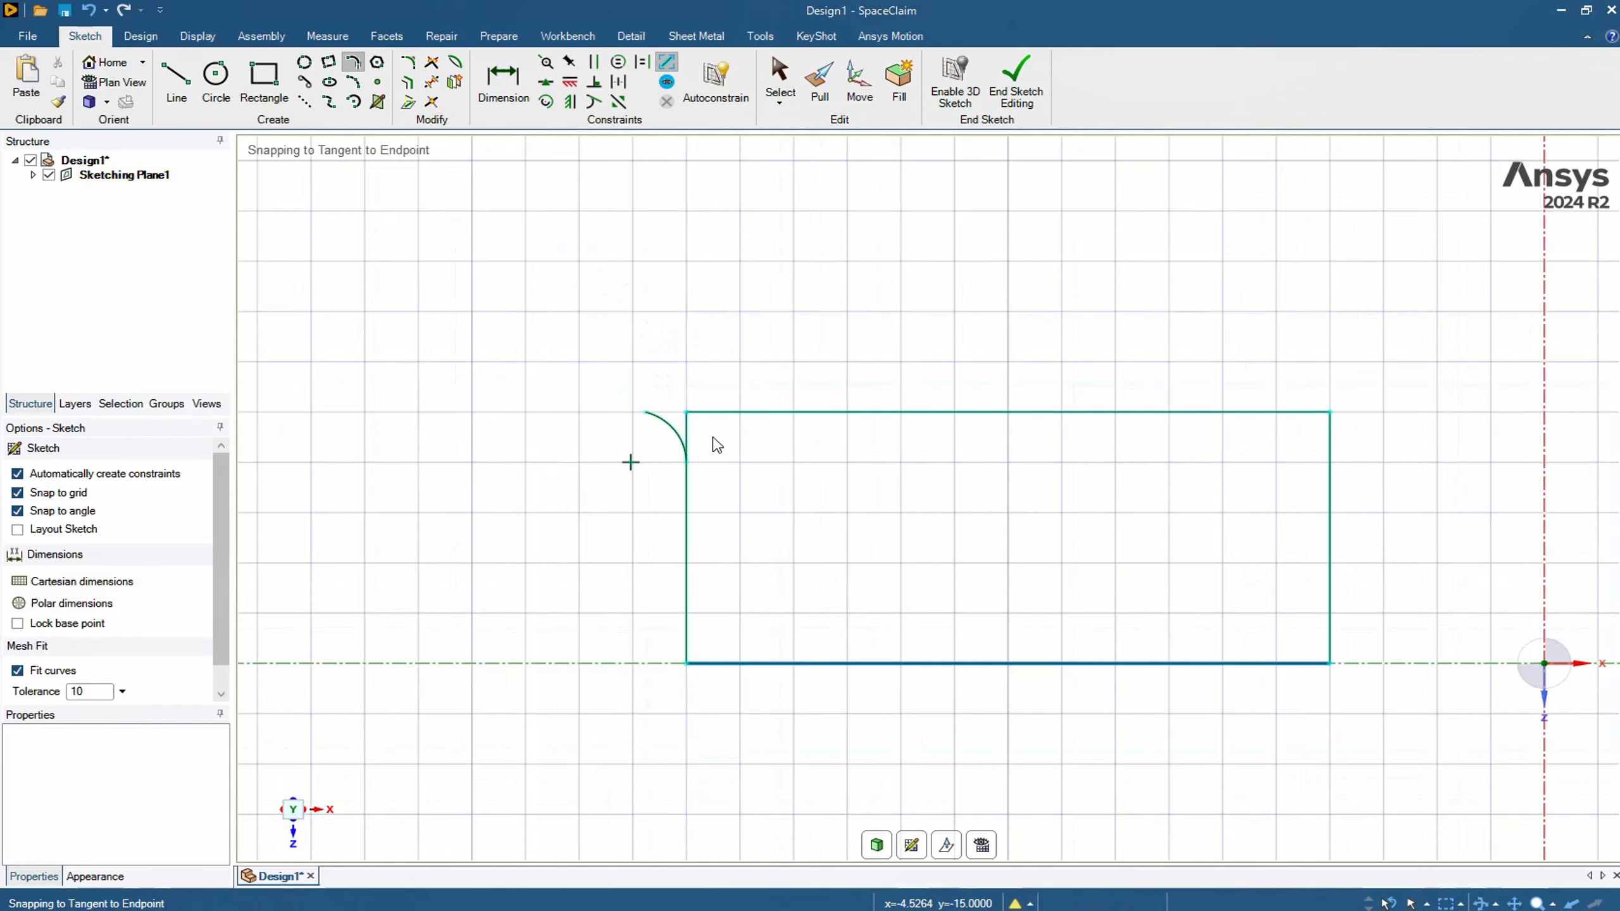
left_click(846, 412)
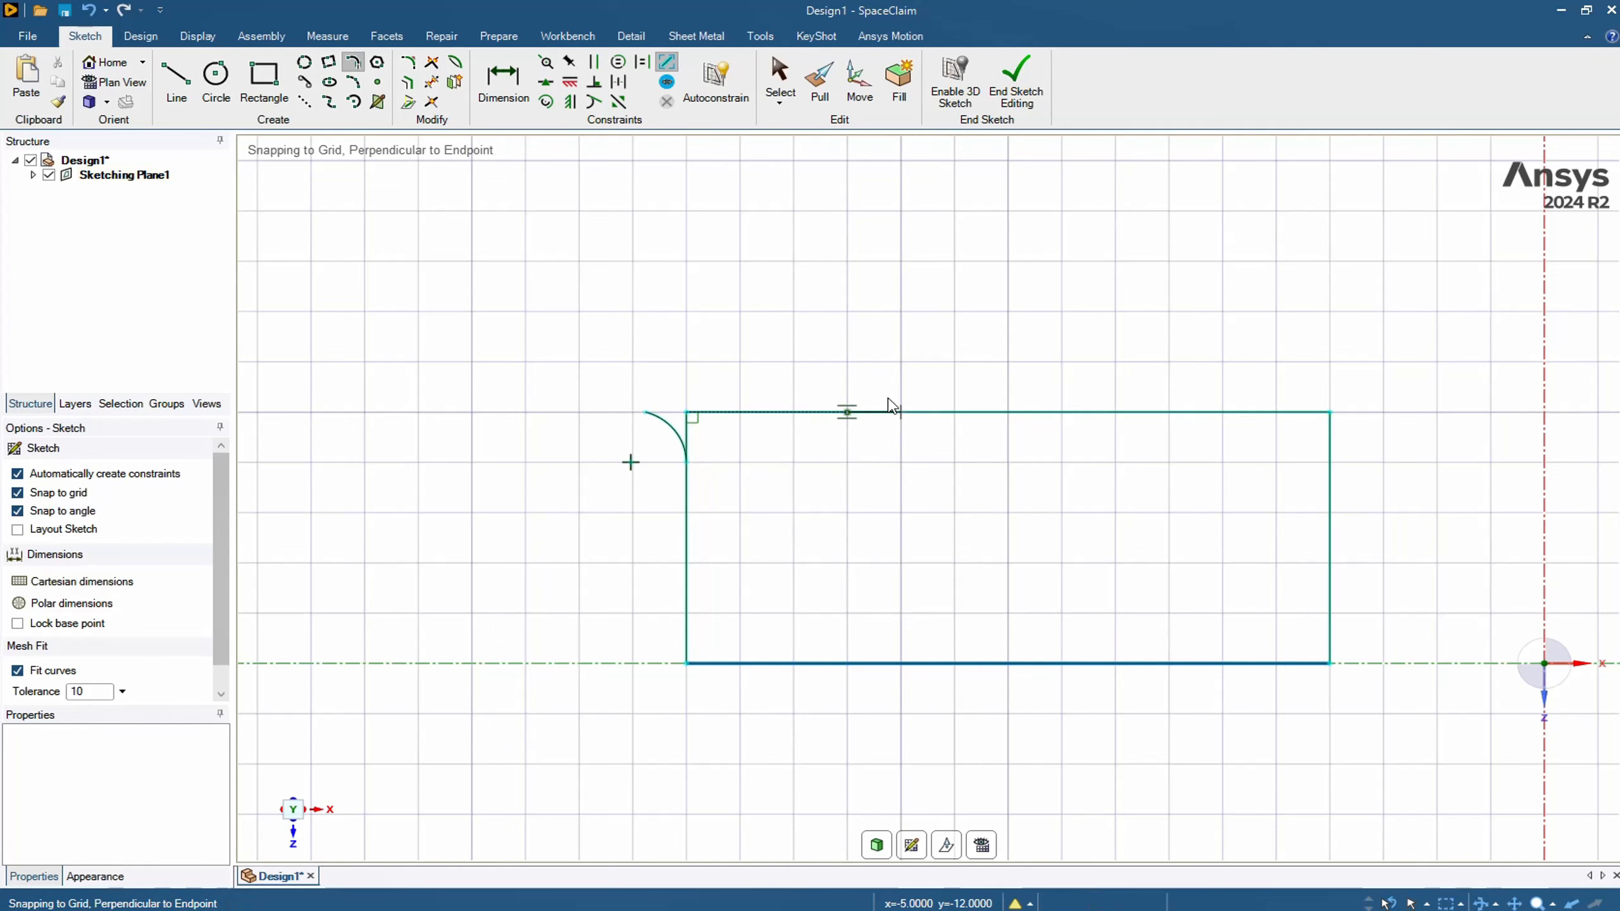
left_click(924, 381)
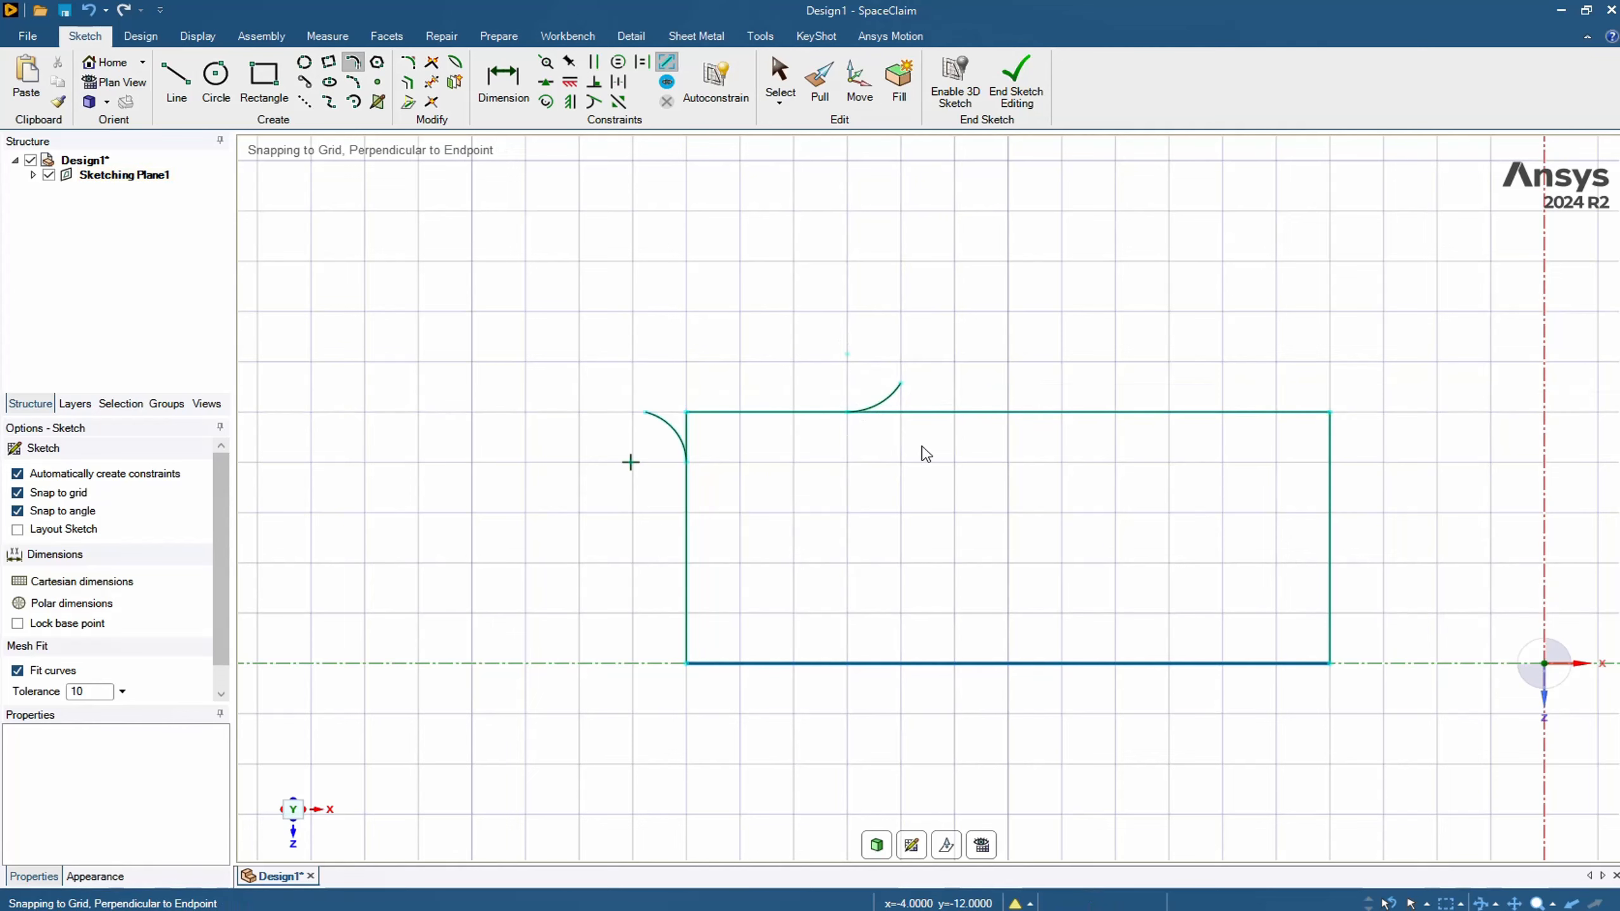
- Sketch two tangent arcs with equal diameters of about 7.73 mm from the circle's upper portion, sweeping about 30° and 45°
scroll(1169, 534, "down", 3)
scroll(1417, 481, "up", 3)
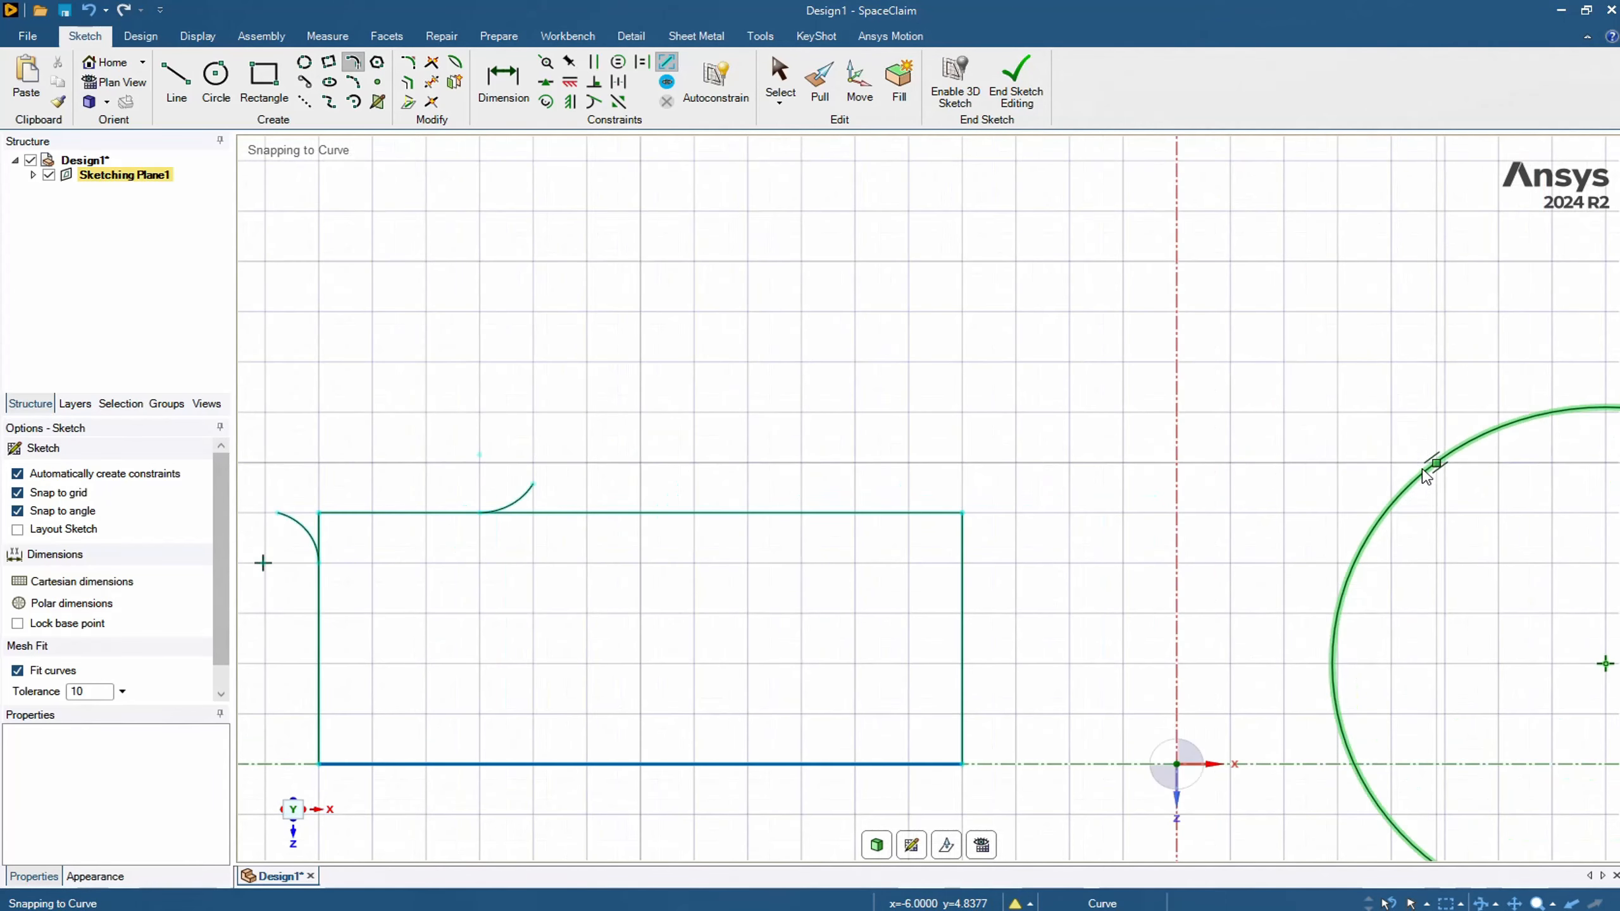
left_click(1436, 464)
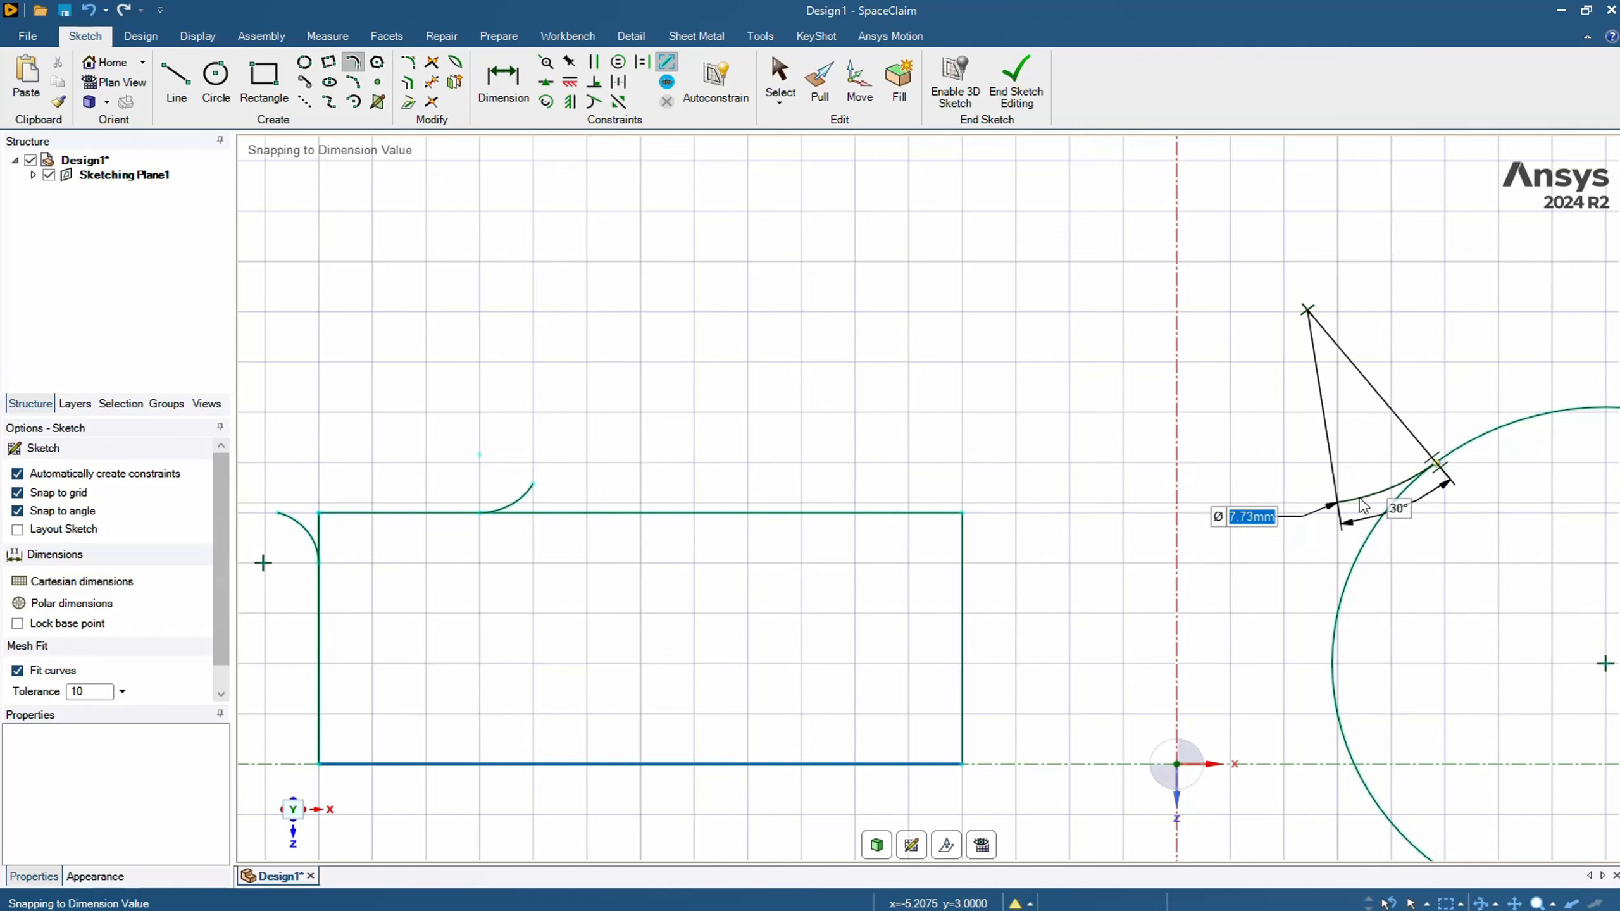
scroll(1390, 542, "down", 3)
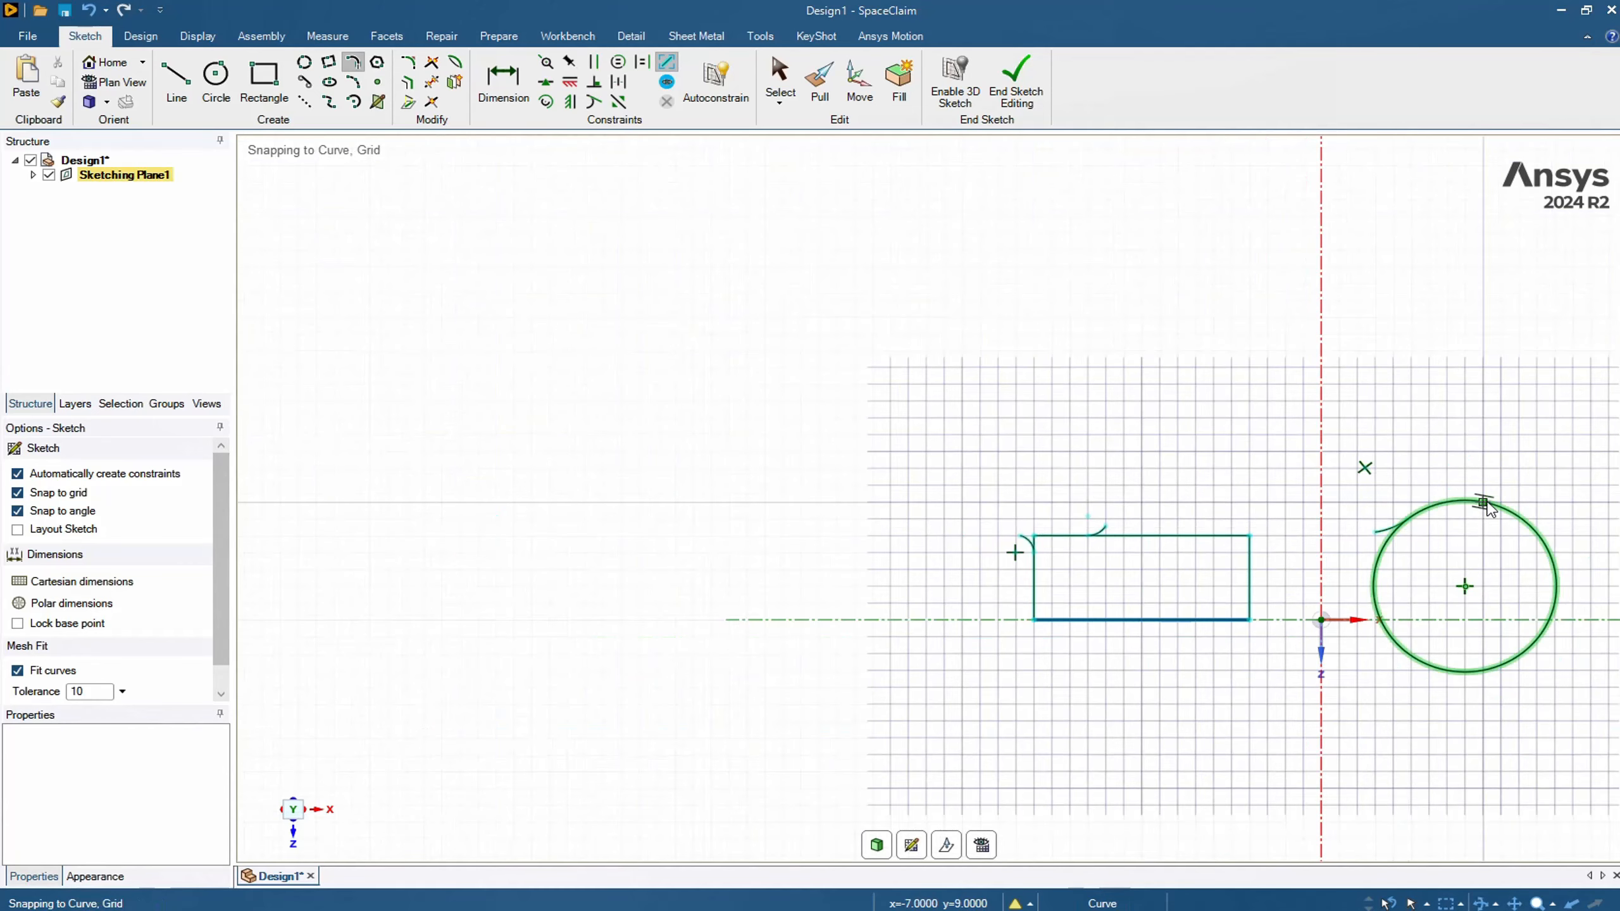
left_click(1483, 505)
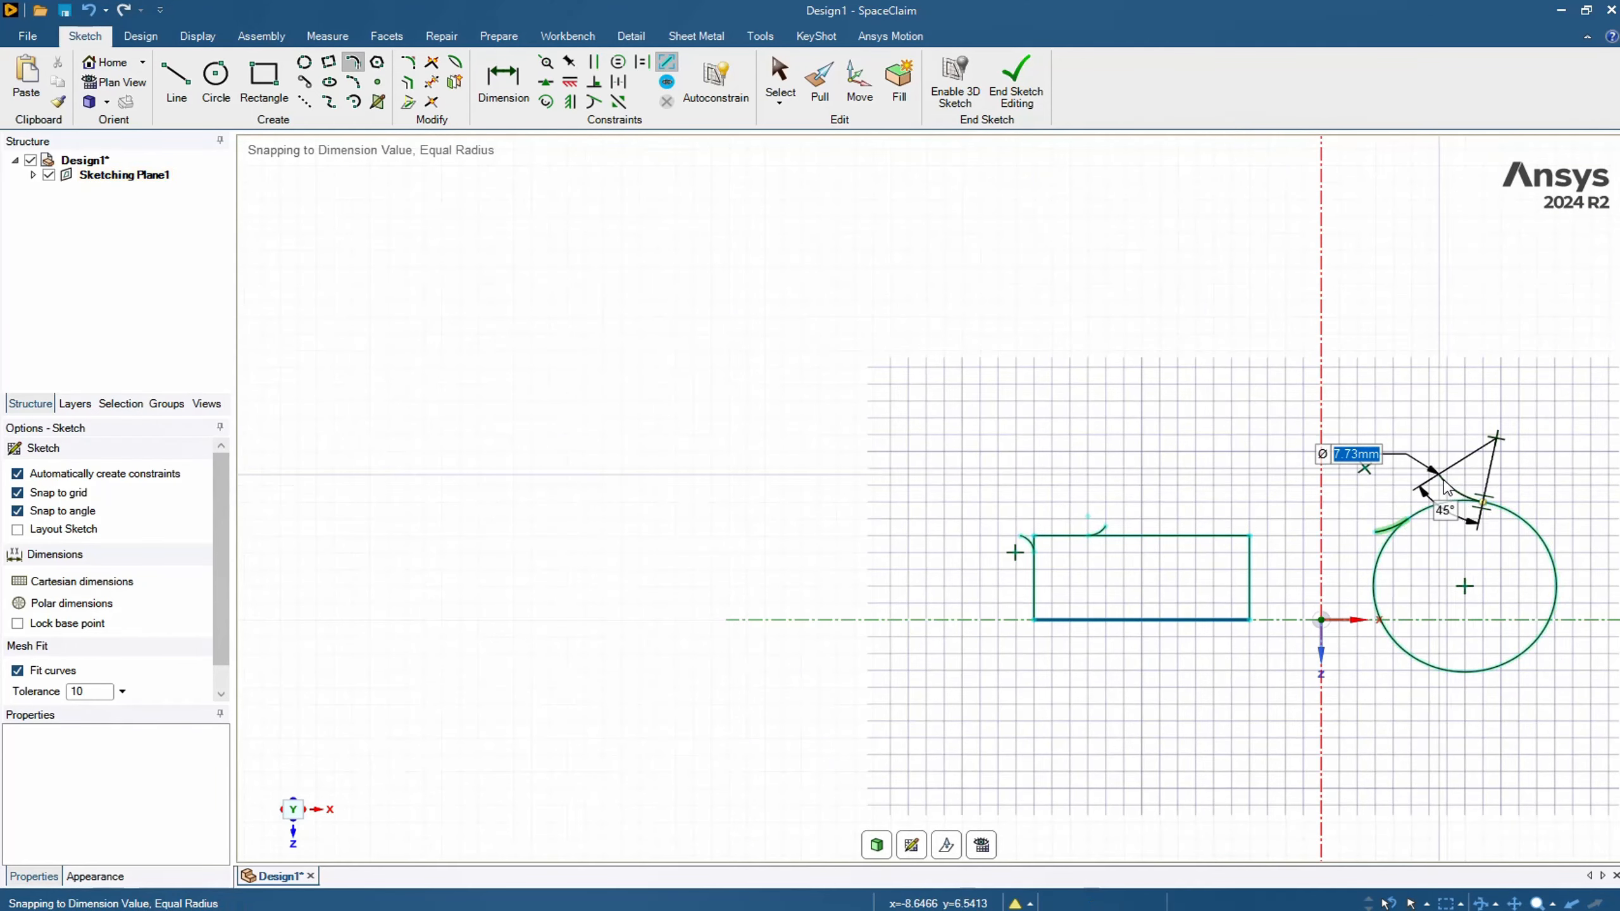
left_click(1442, 484)
scroll(1521, 570, "up", 1)
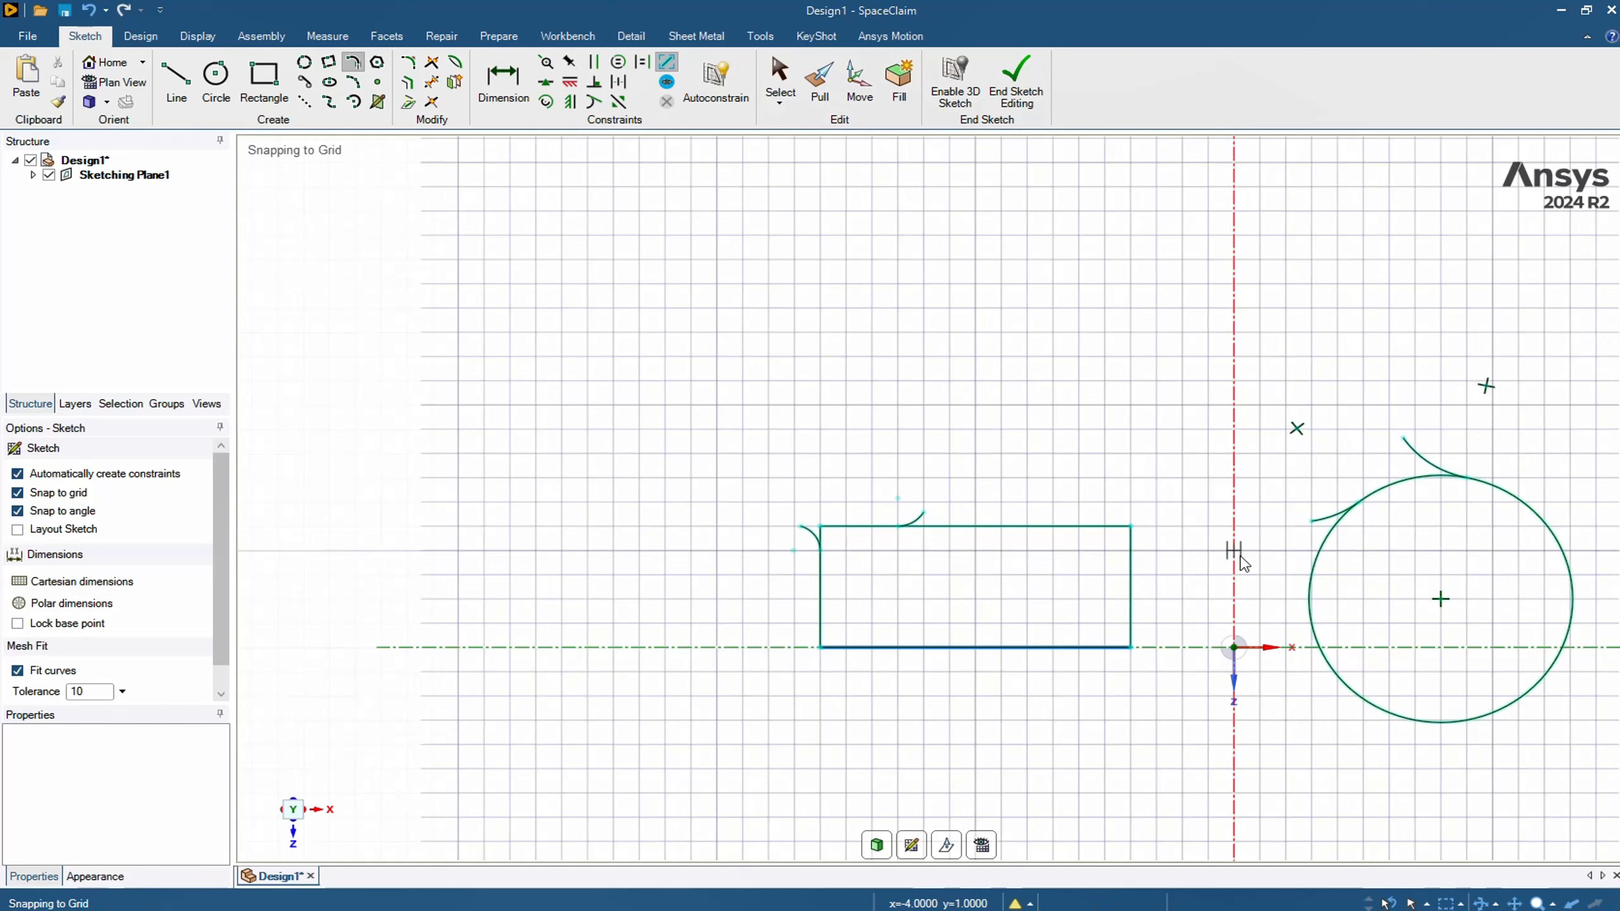
- Sketch a tangent line from the circle's side facing the vertical axis, running down toward the origin
left_click(305, 83)
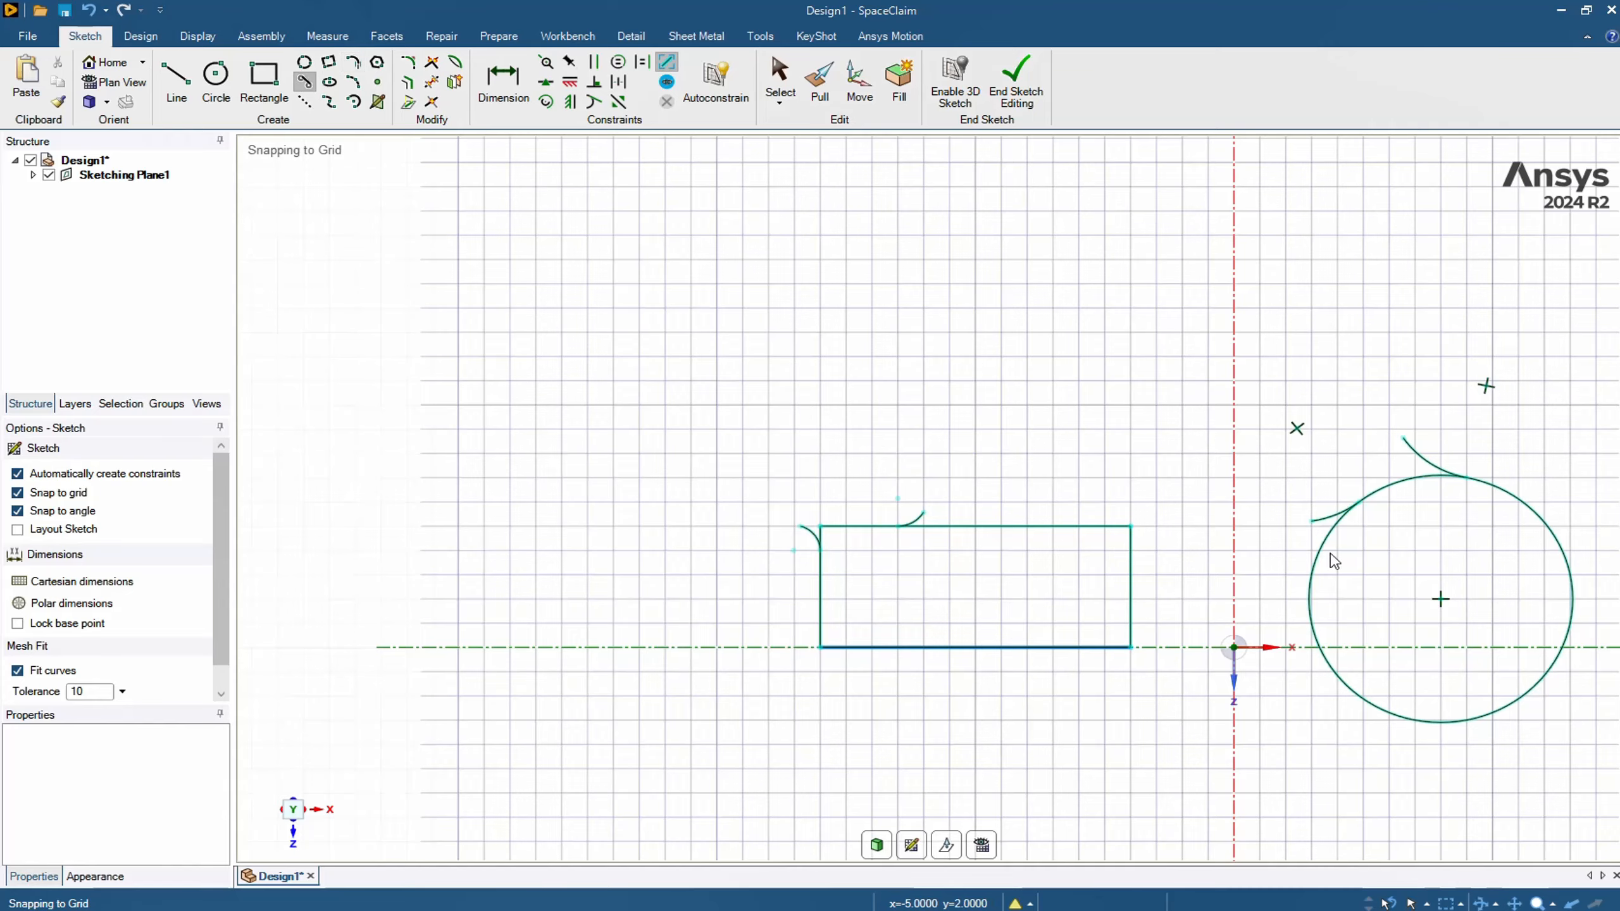
scroll(1396, 578, "up", 4)
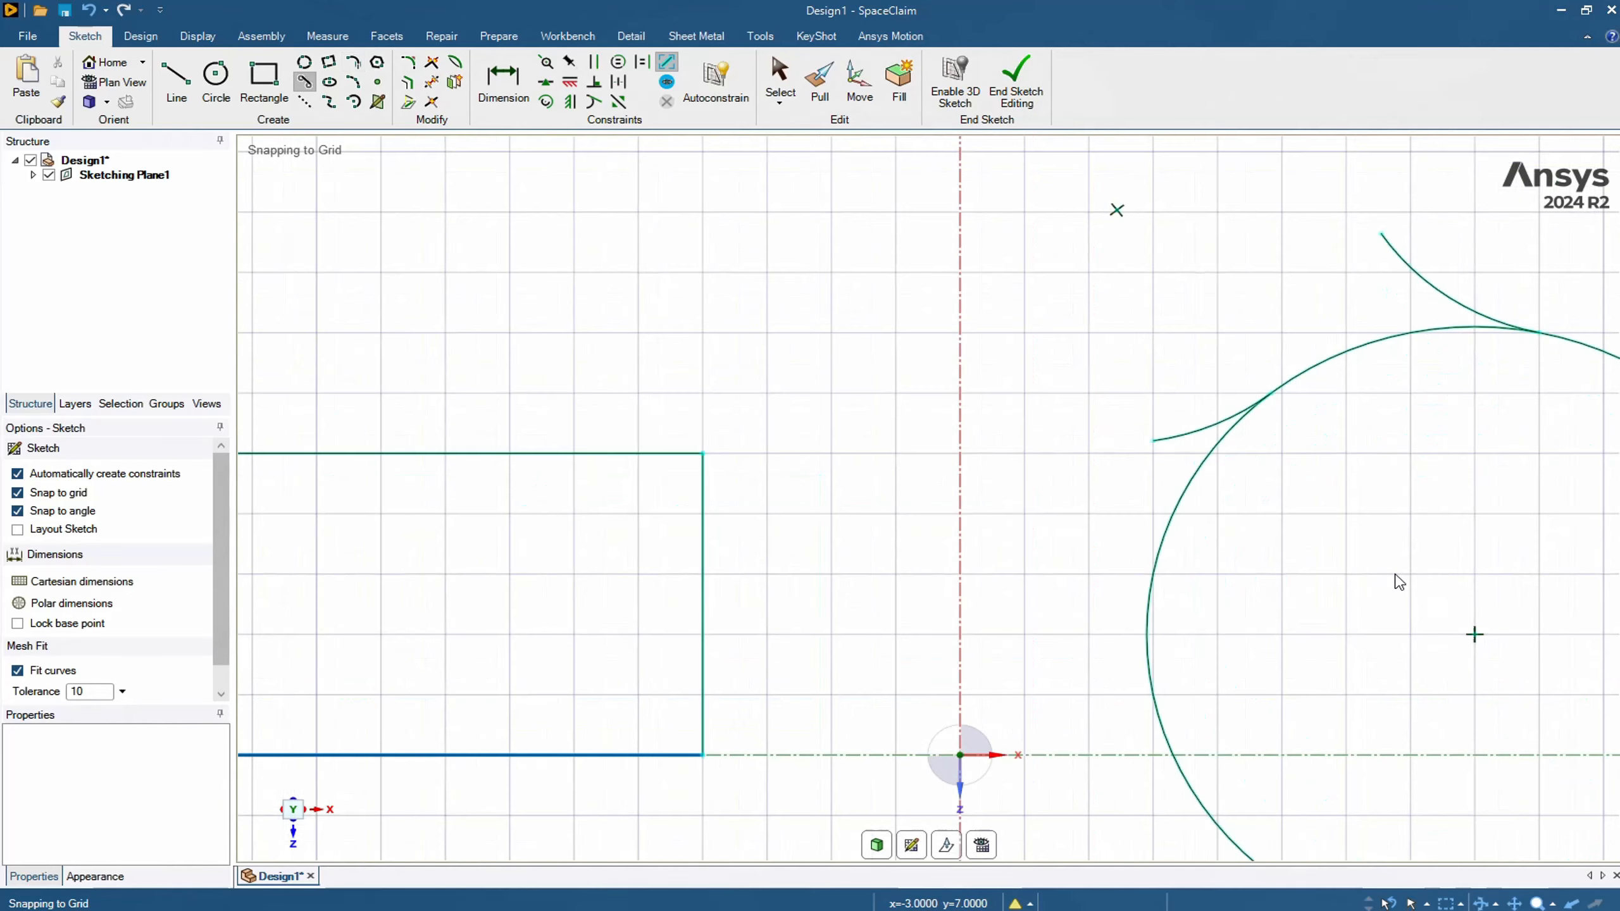
left_click(1169, 519)
left_click(1088, 634)
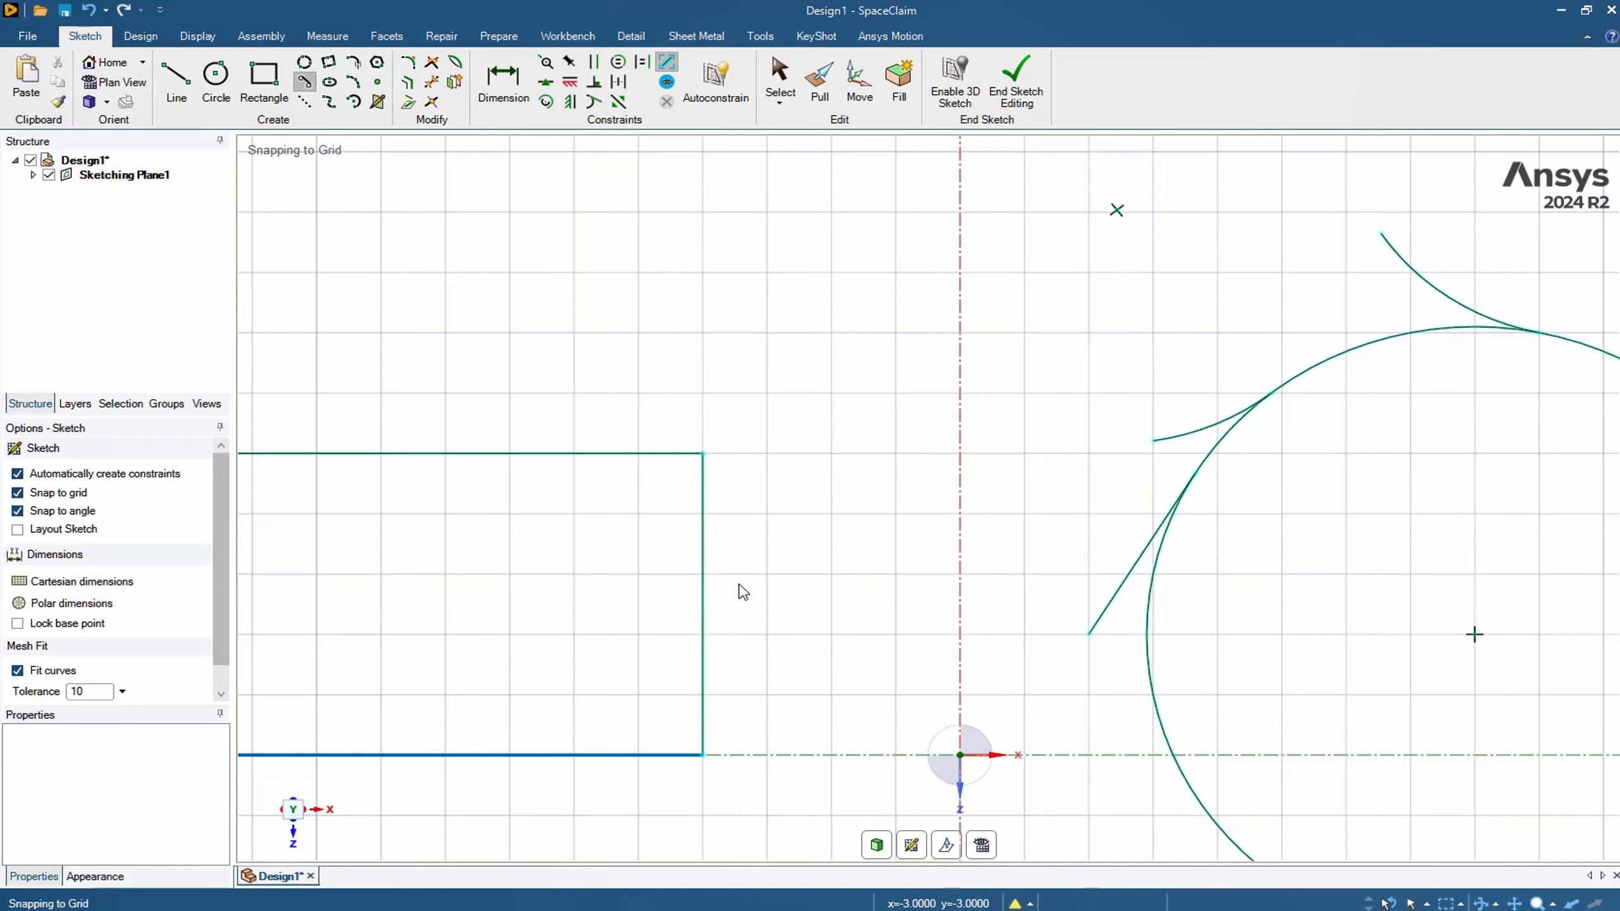
- Sketch three more tangent lines around the circle: two on the side away from the vertical axis and one along its lower edge
scroll(1096, 544, "down", 4)
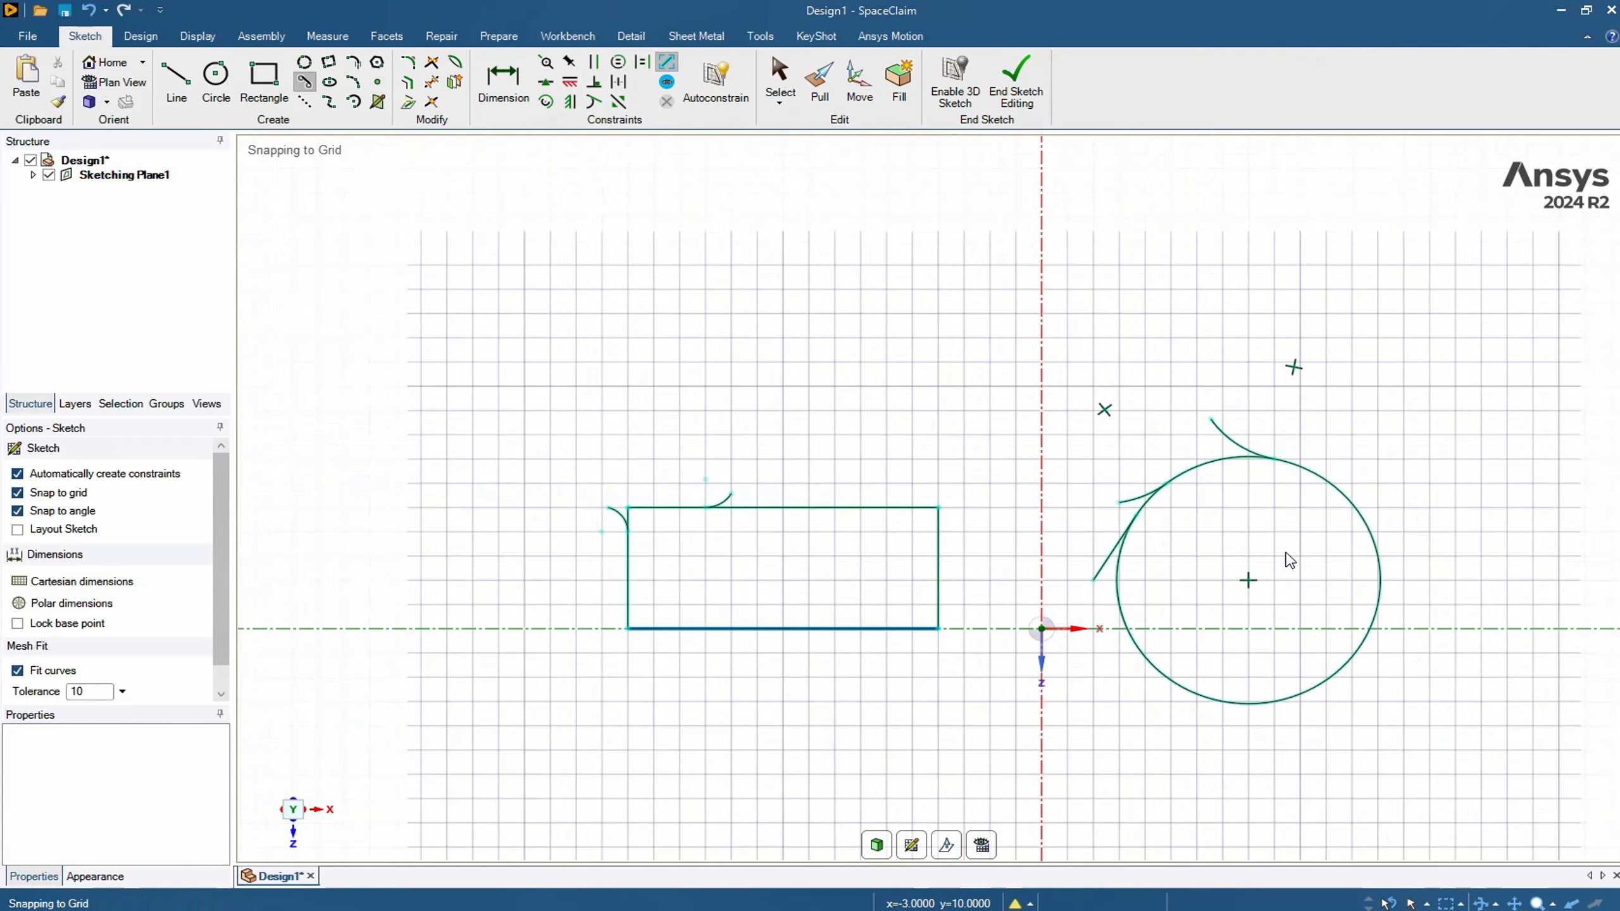
left_click(1380, 562)
left_click(1353, 483)
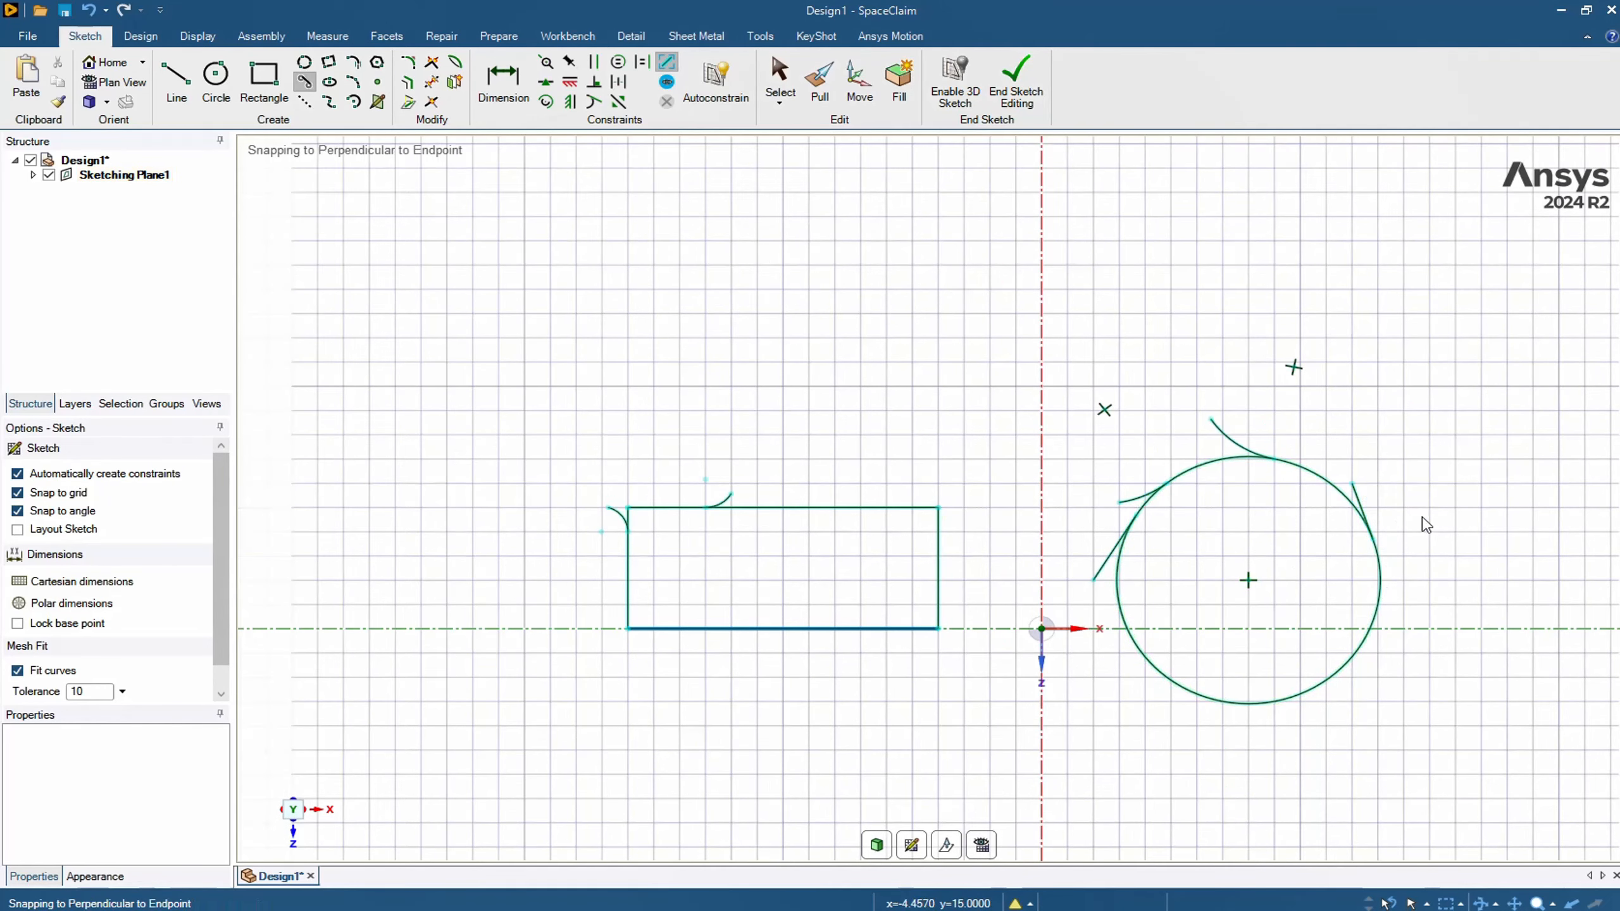
left_click(1379, 580)
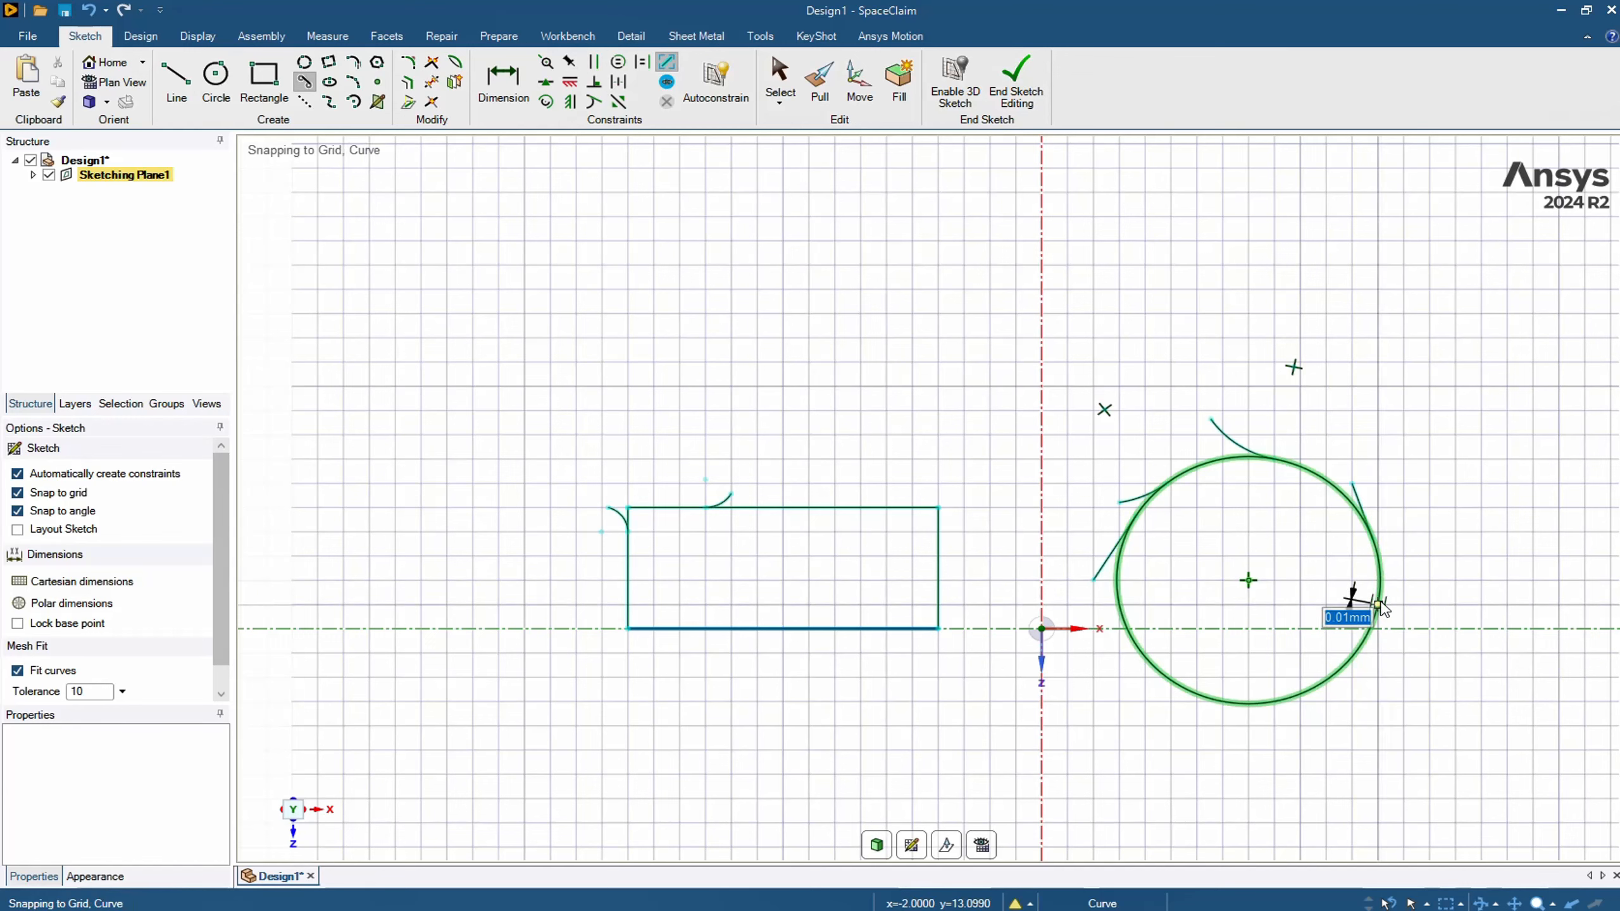
left_click(1376, 694)
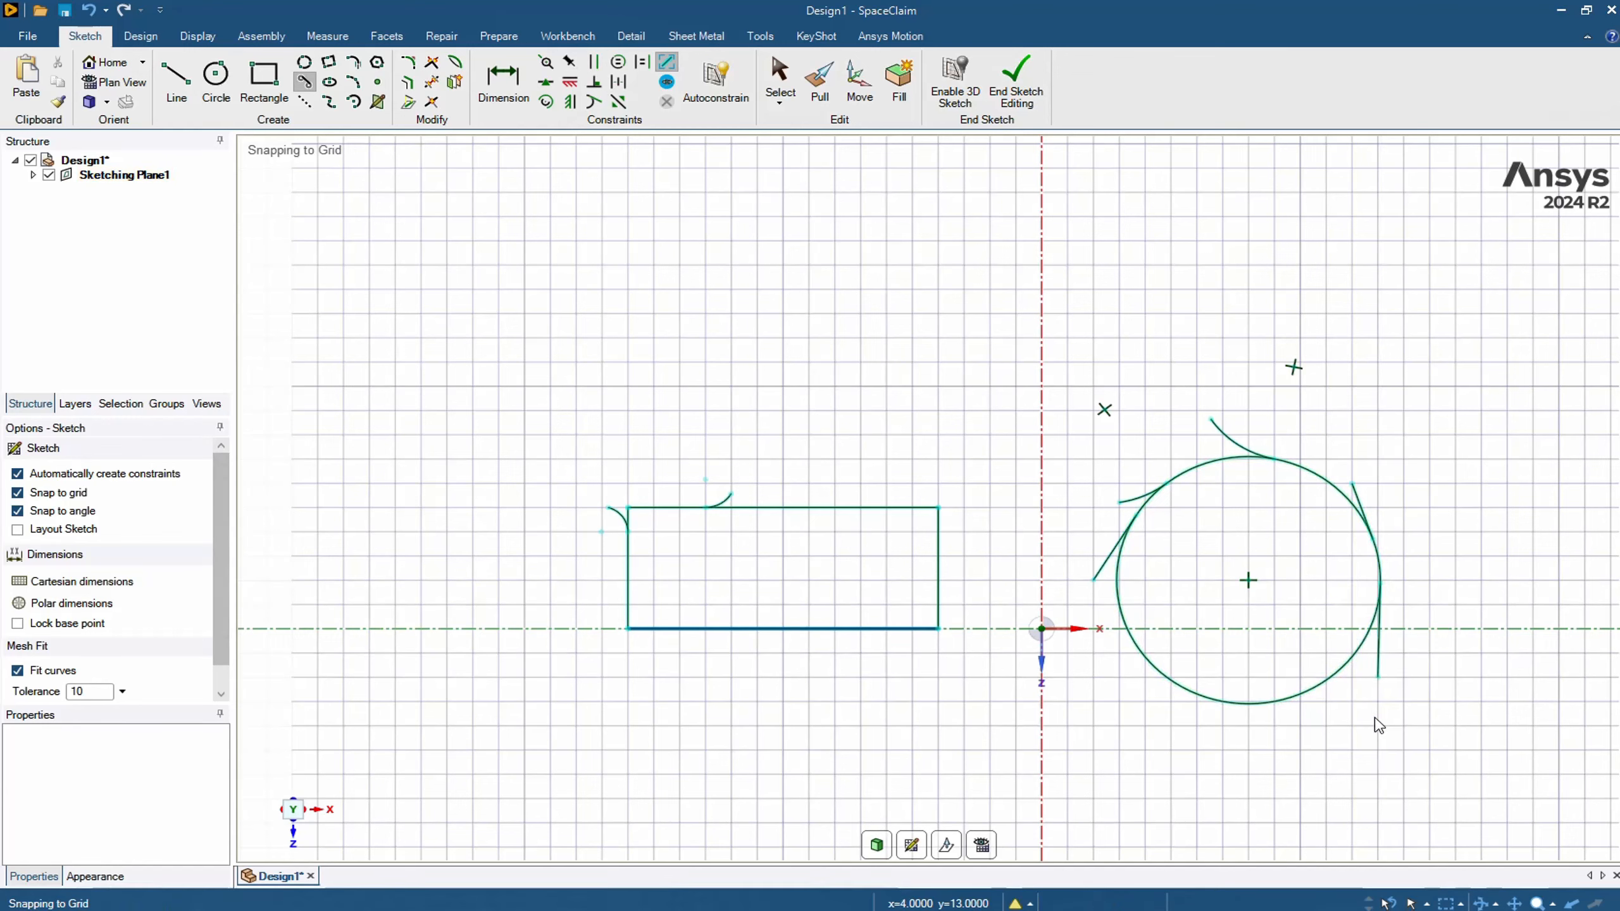
left_click(1325, 683)
left_click(1274, 725)
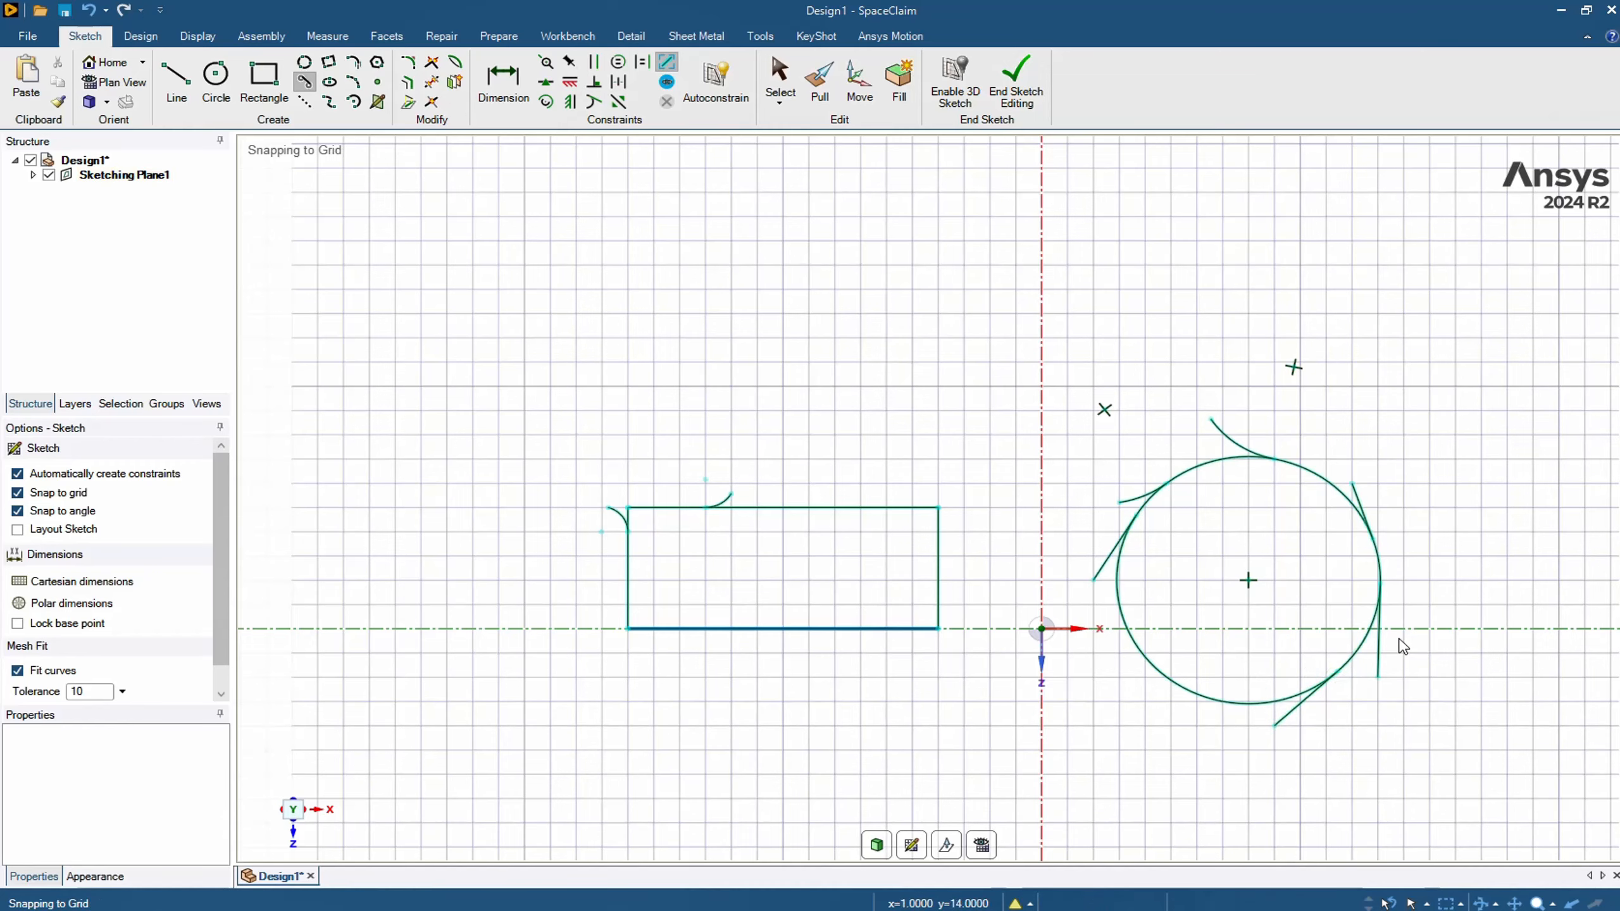
- Sketch a tangent arc from the circle's lower portion on the side nearest the vertical axis
scroll(1385, 567, "up", 2)
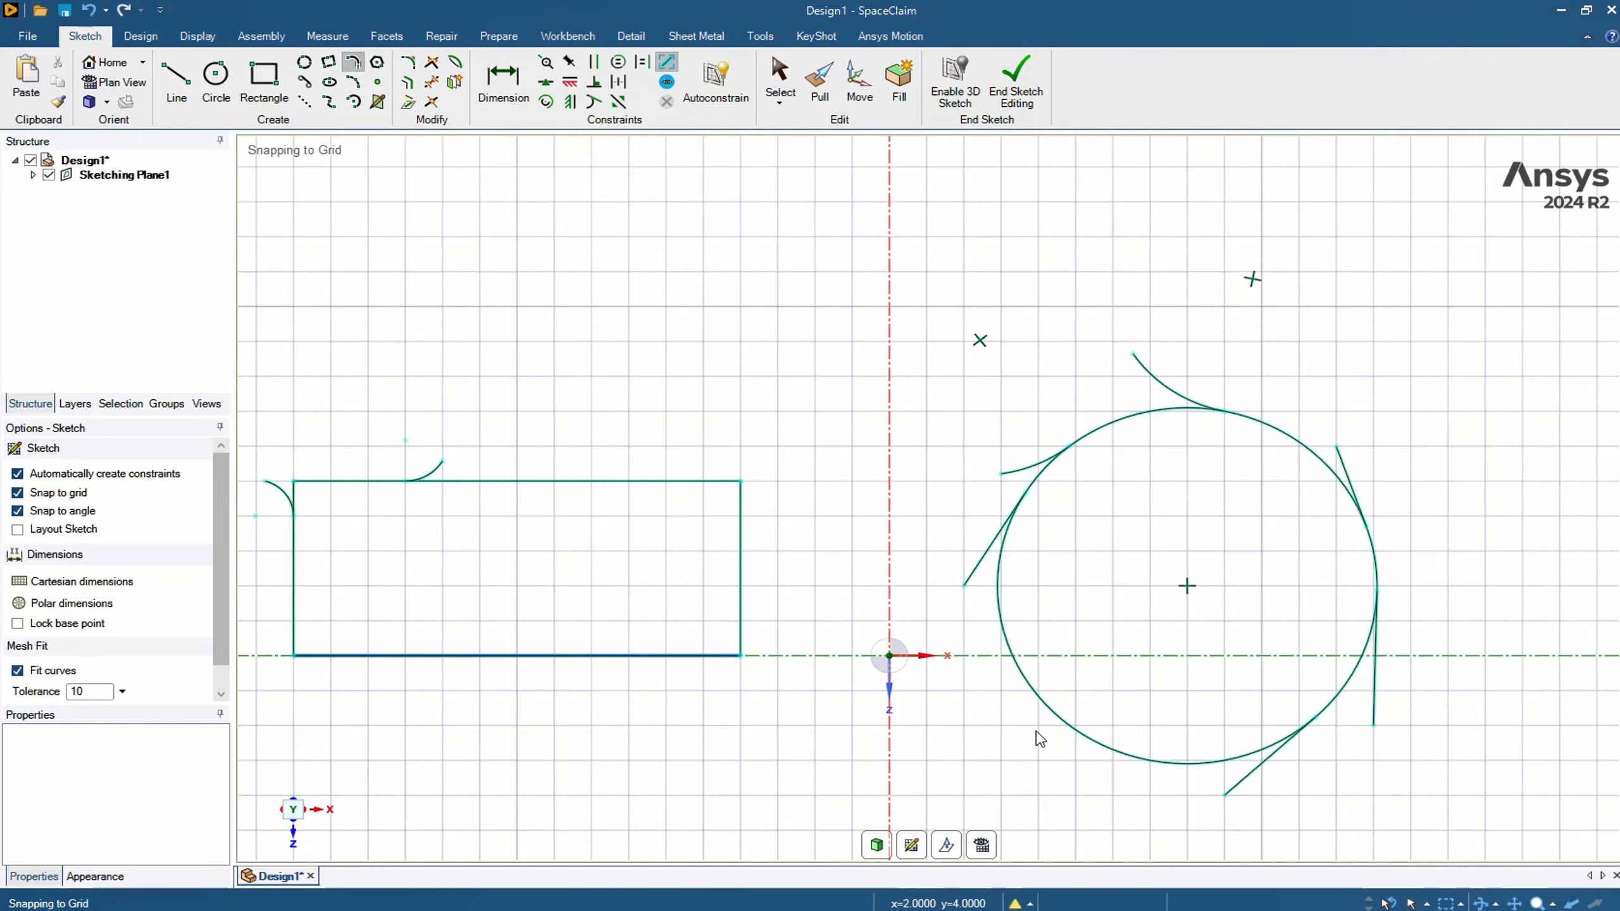
left_click(1075, 730)
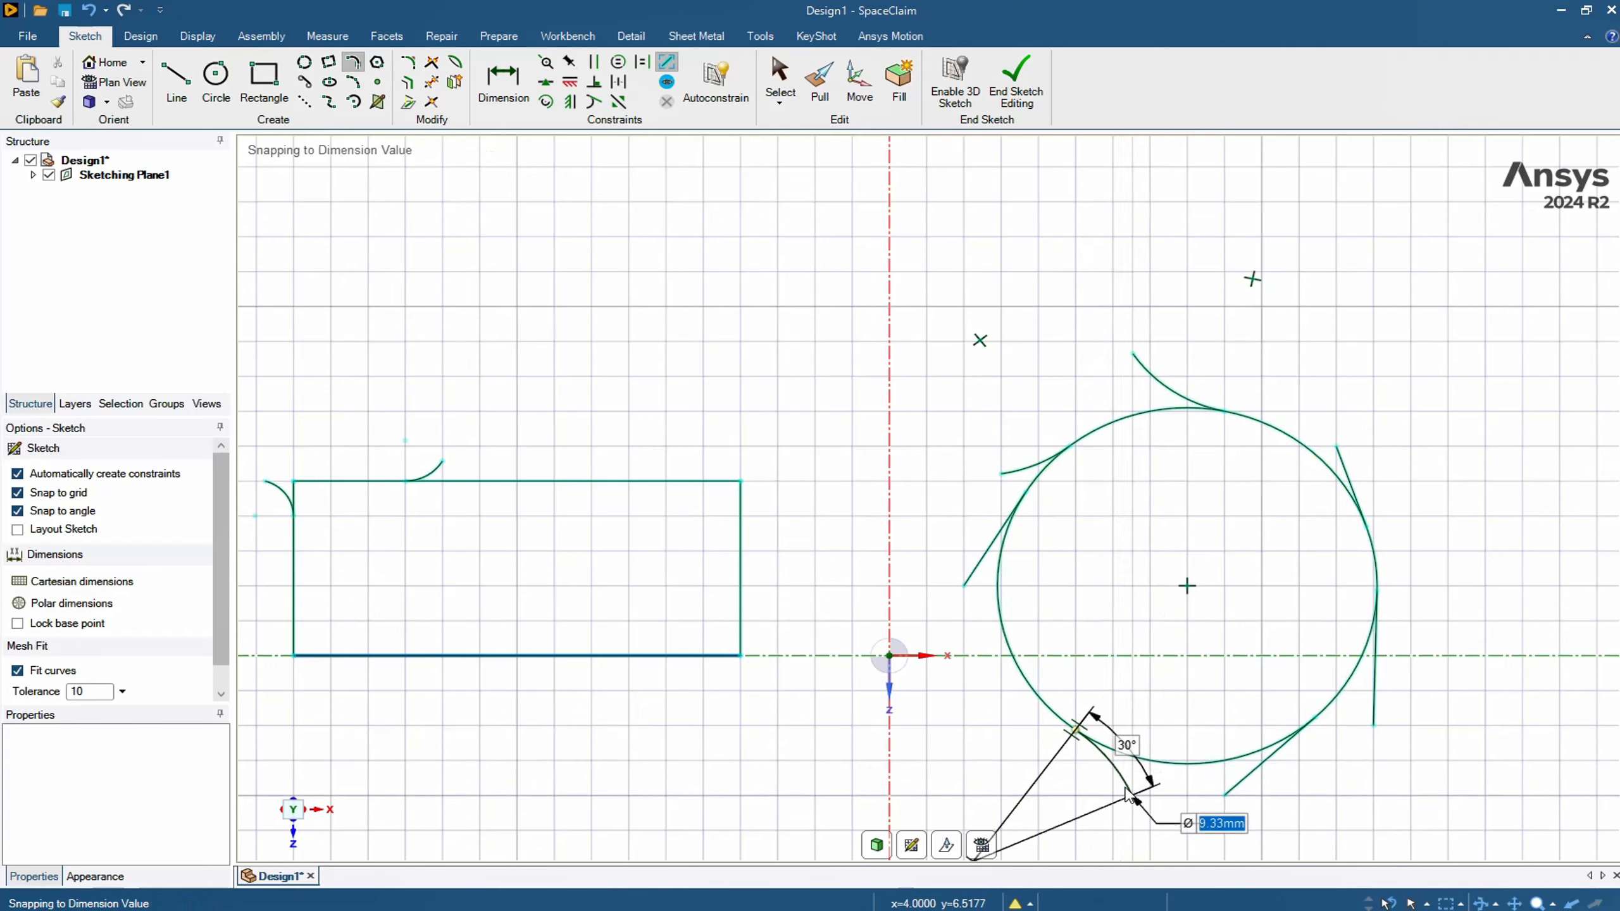
left_click(1122, 783)
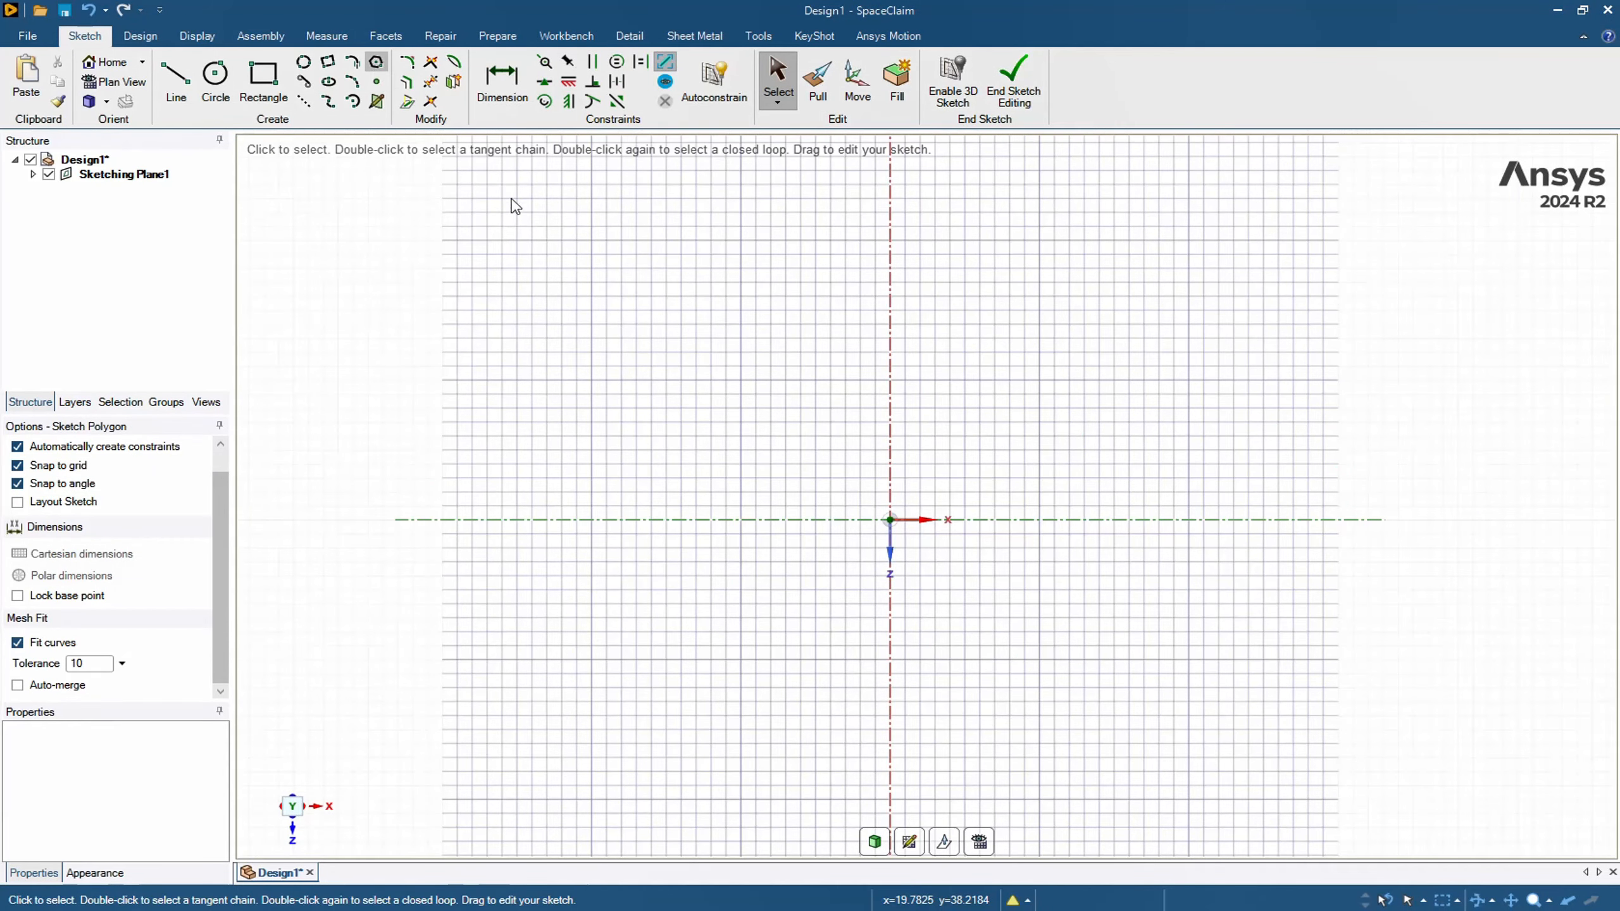
- Sketch three hexagons on the negative X side: one 8 mm across, a smaller one nearer the vertical axis, and a flat-topped one below the smaller
left_click(591, 296)
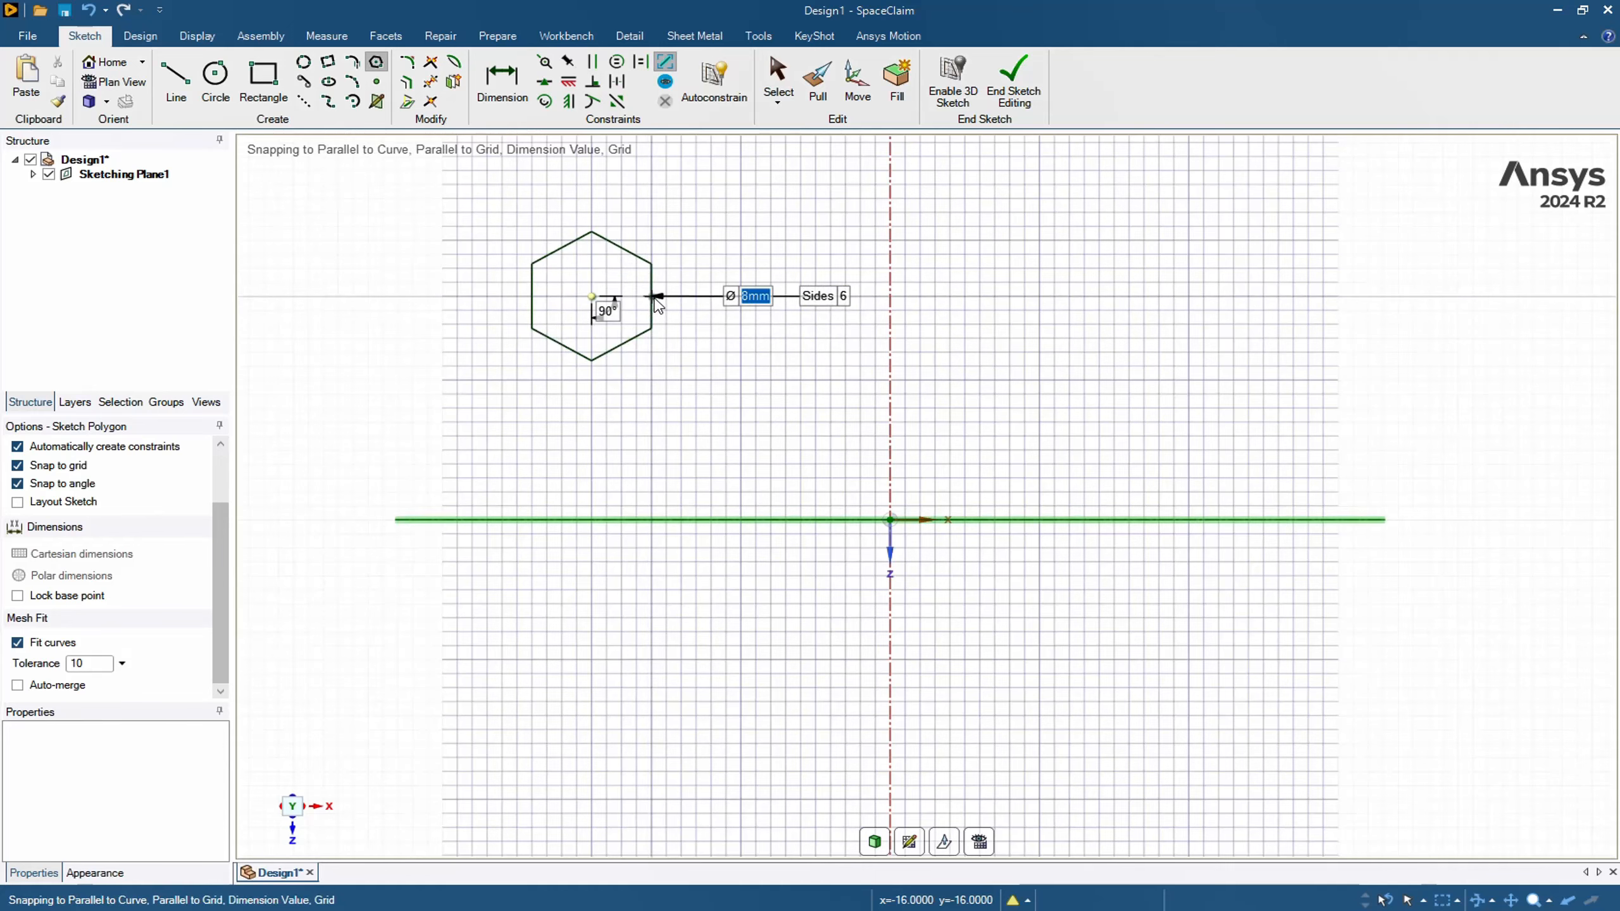
left_click(657, 305)
left_click(786, 296)
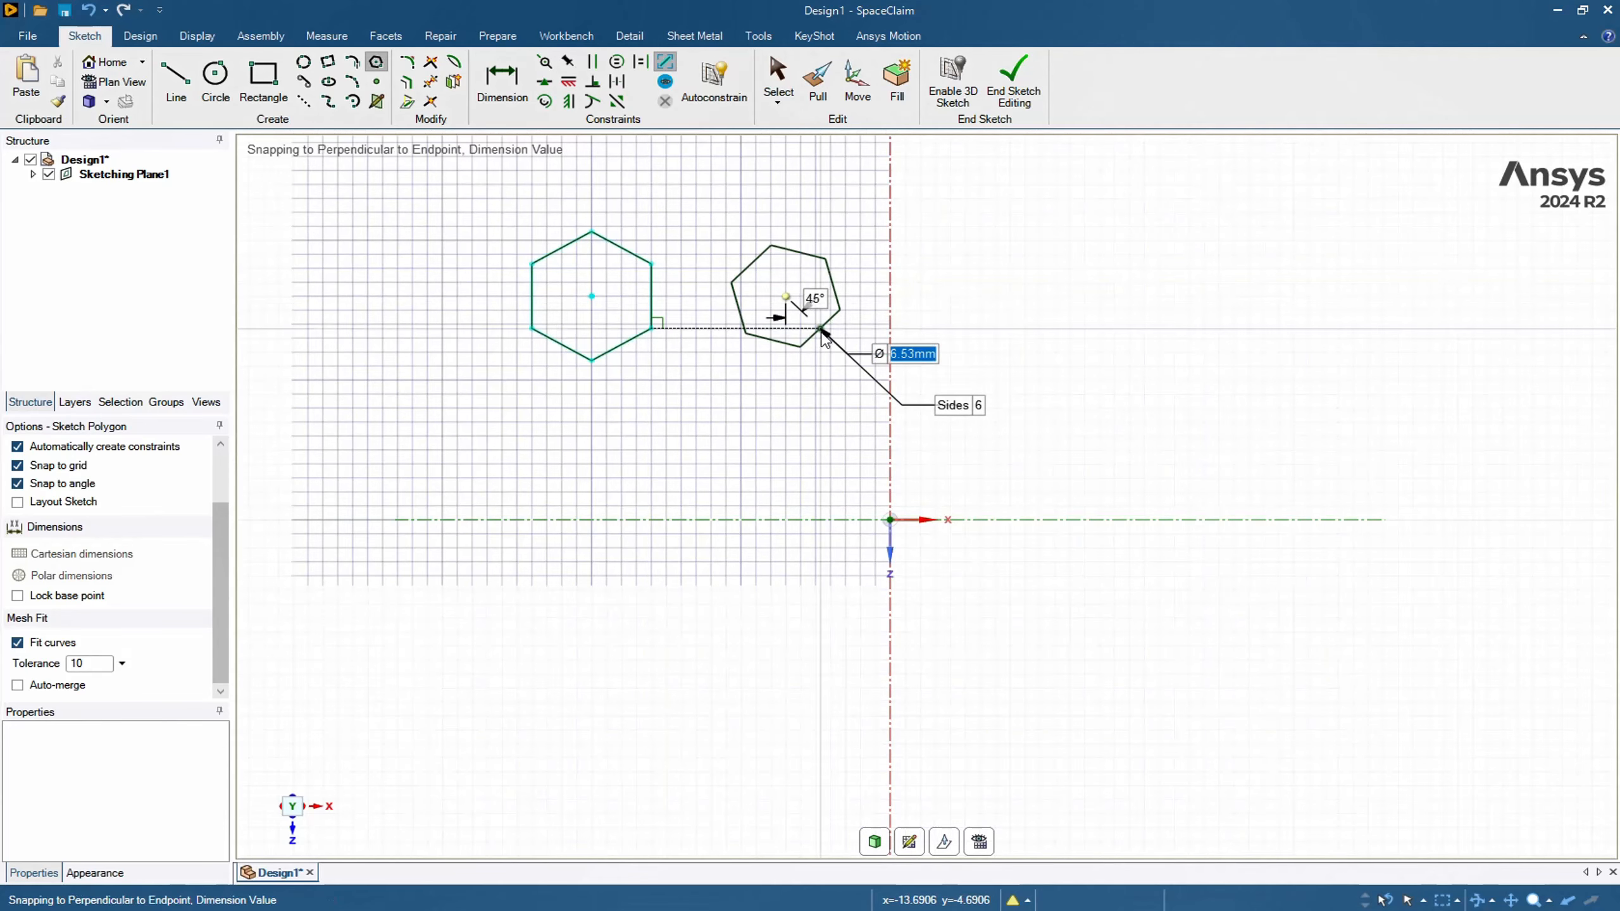
left_click(769, 331)
scroll(799, 398, "up", 1)
left_click(787, 409)
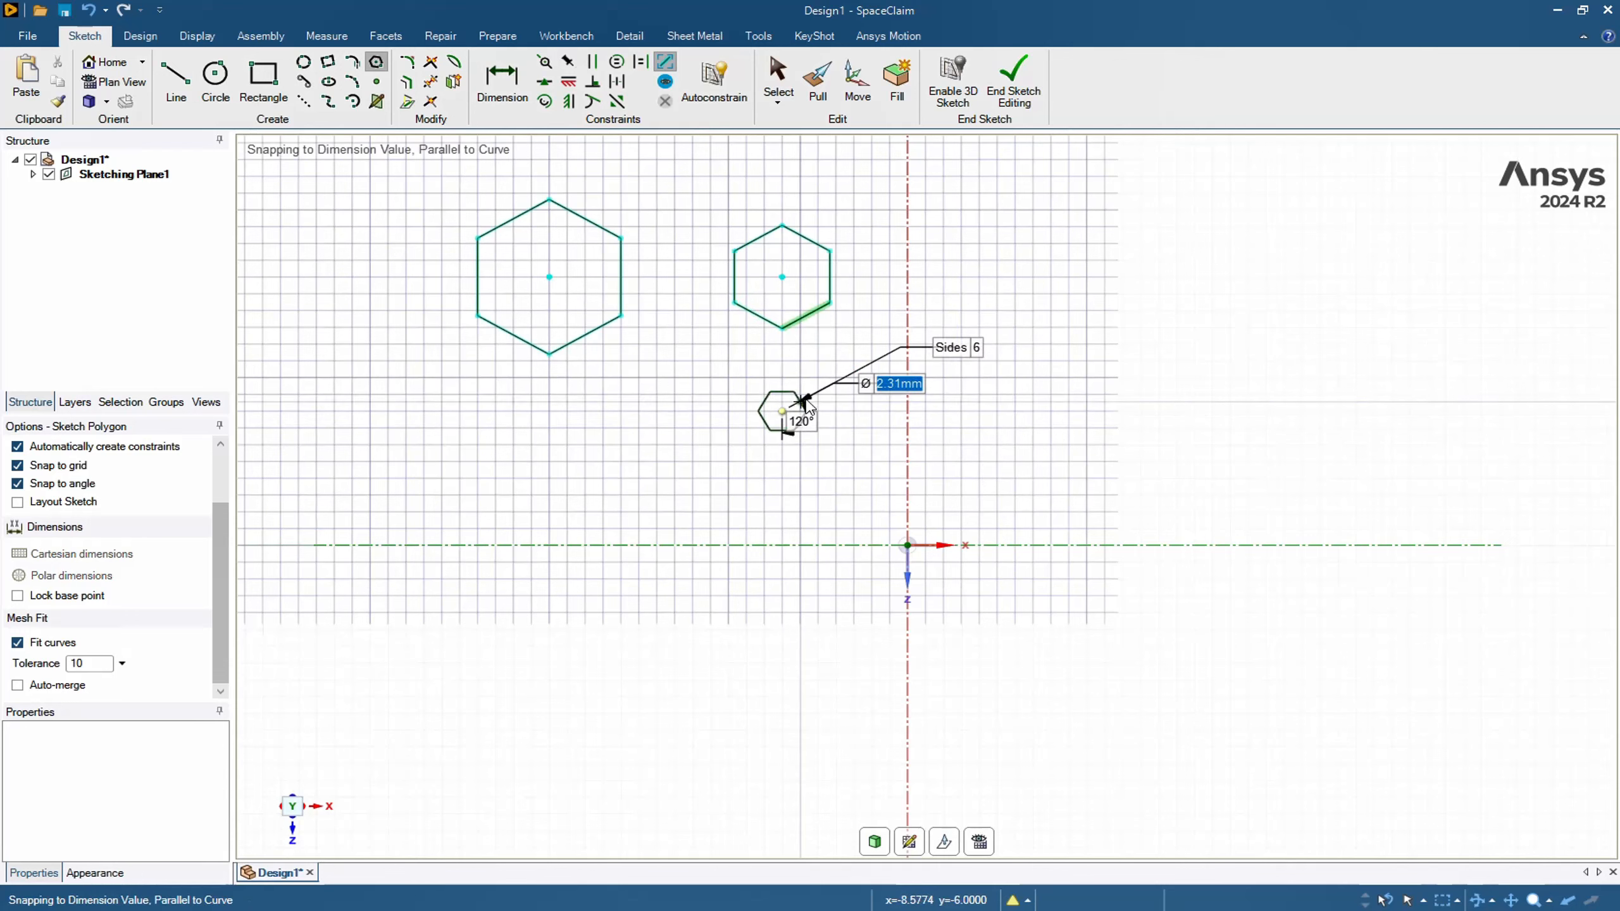
left_click(853, 378)
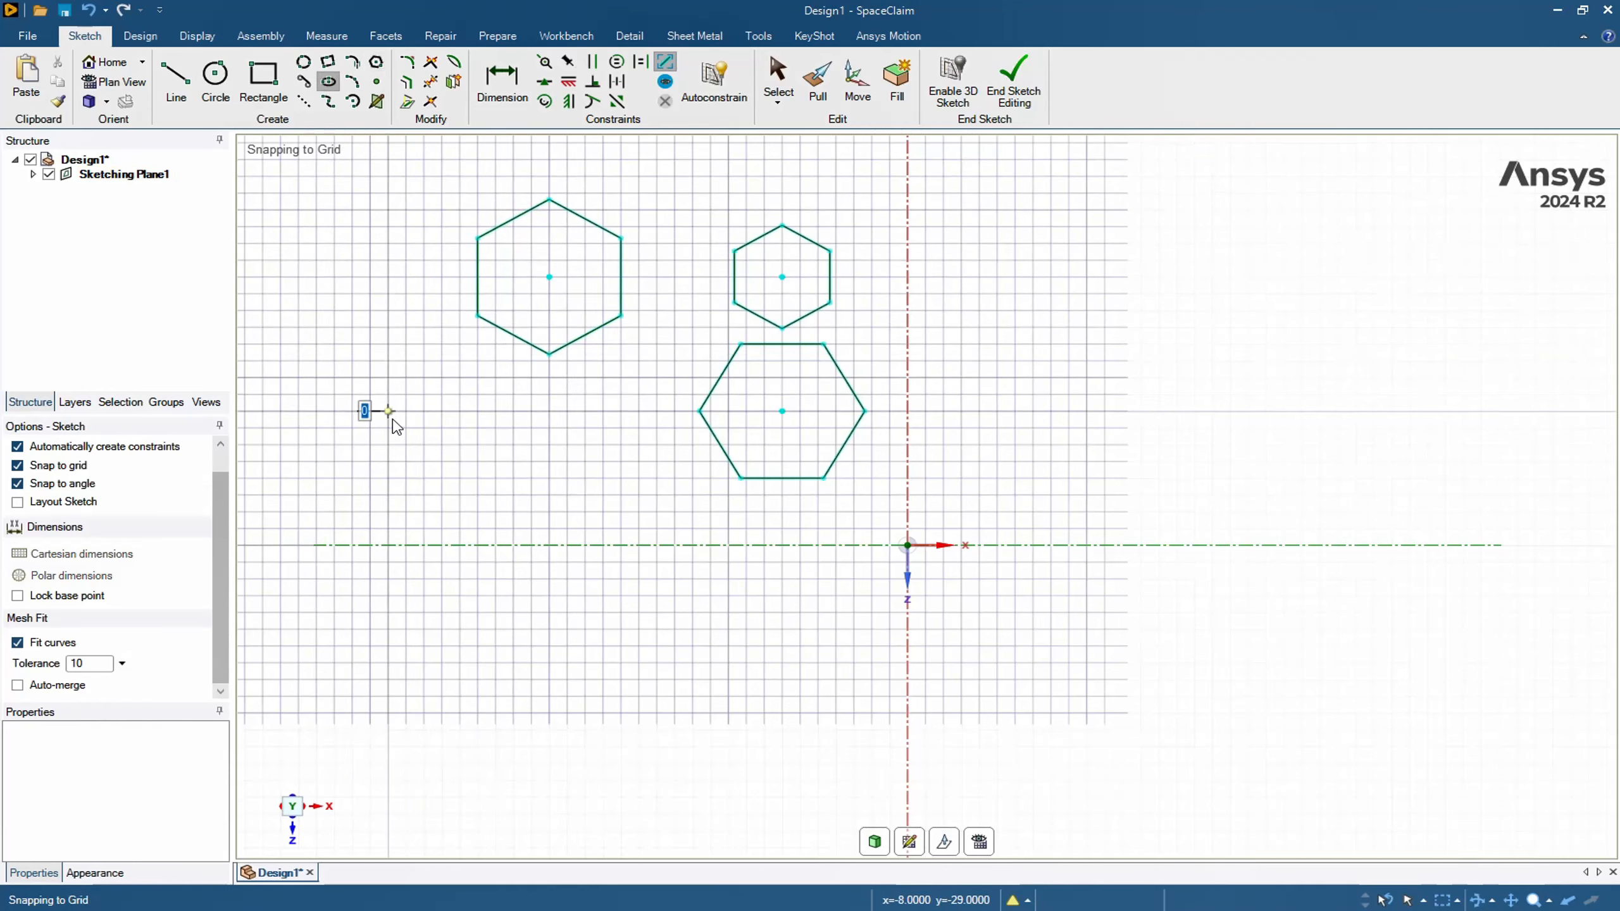
- Sketch a horizontal 10 by 6 mm ellipse beside the hexagons and a longer, narrow ellipse touching the X axis from below
left_click(388, 411)
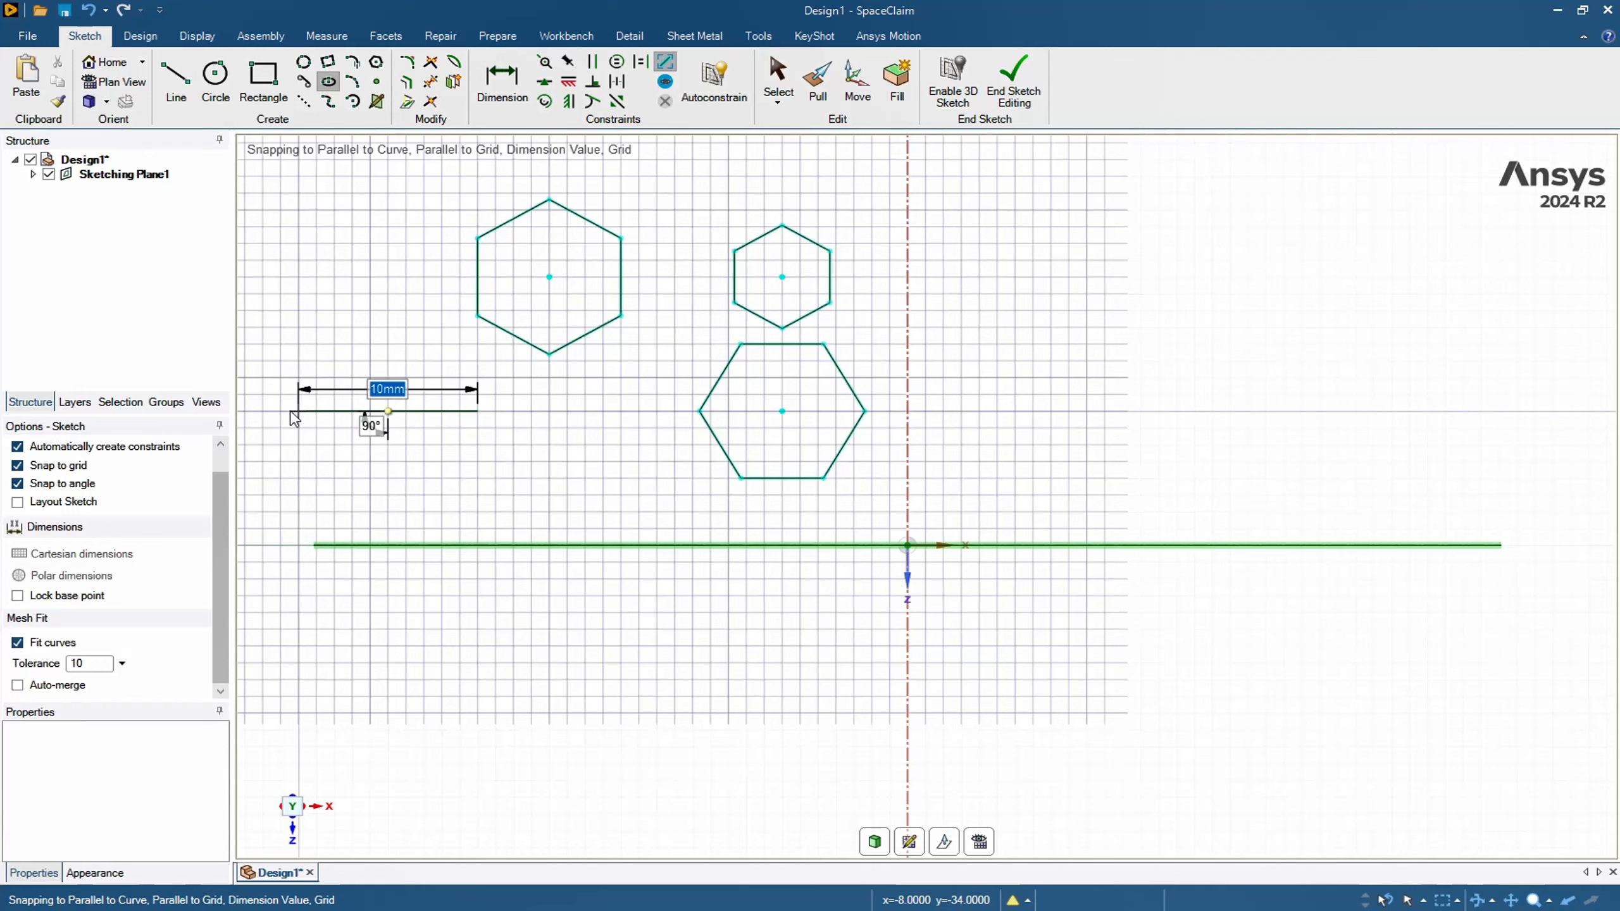
left_click(298, 411)
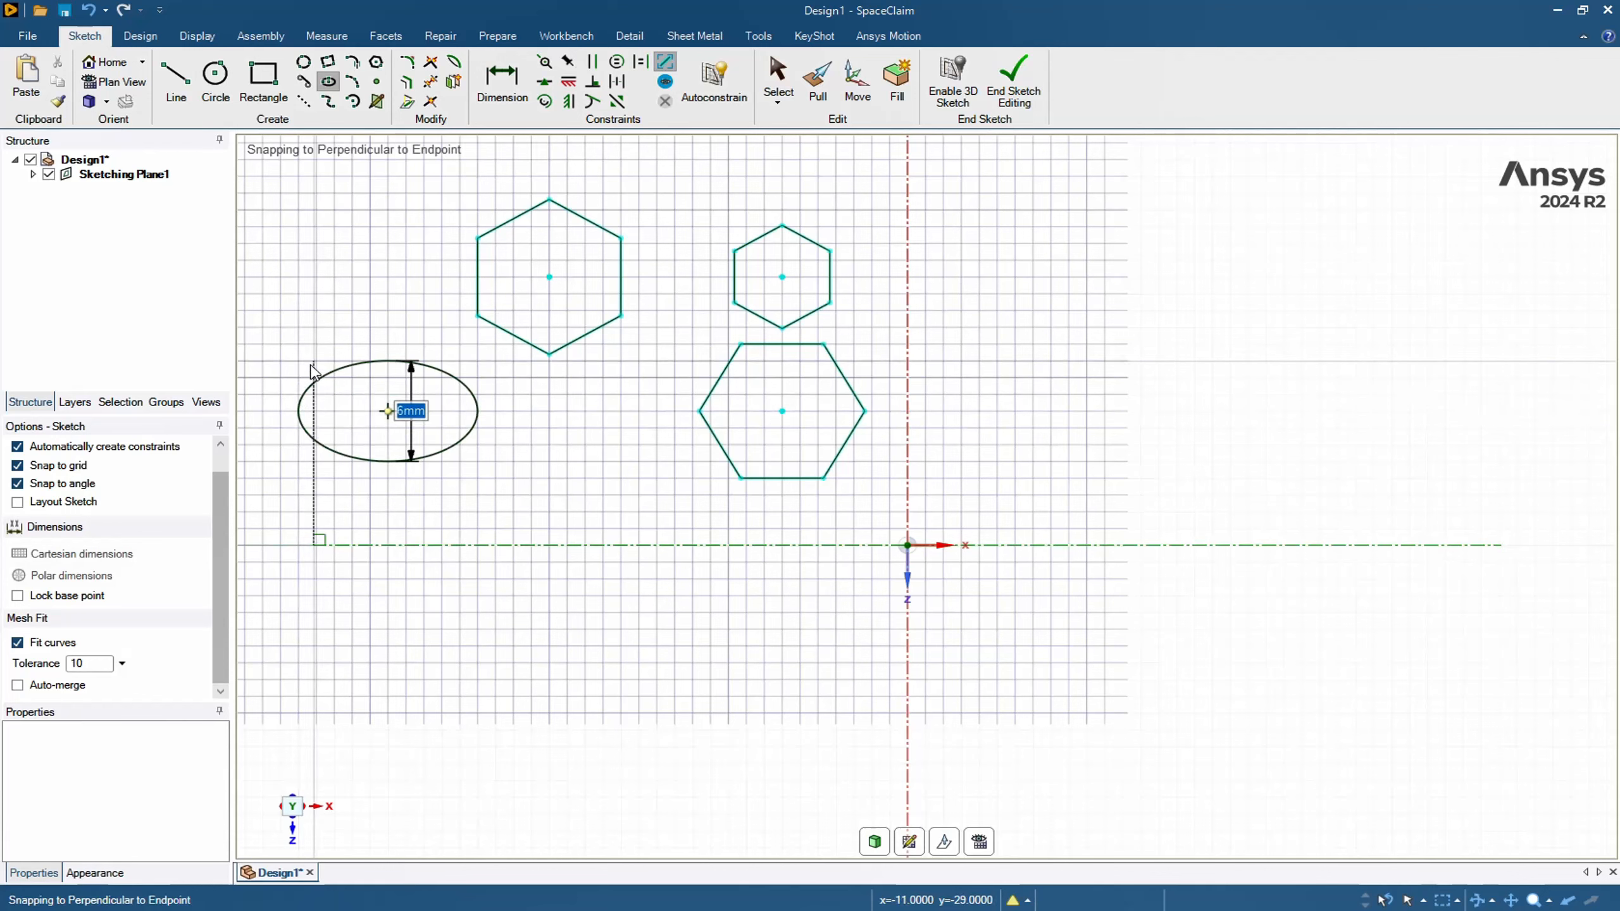
left_click(313, 372)
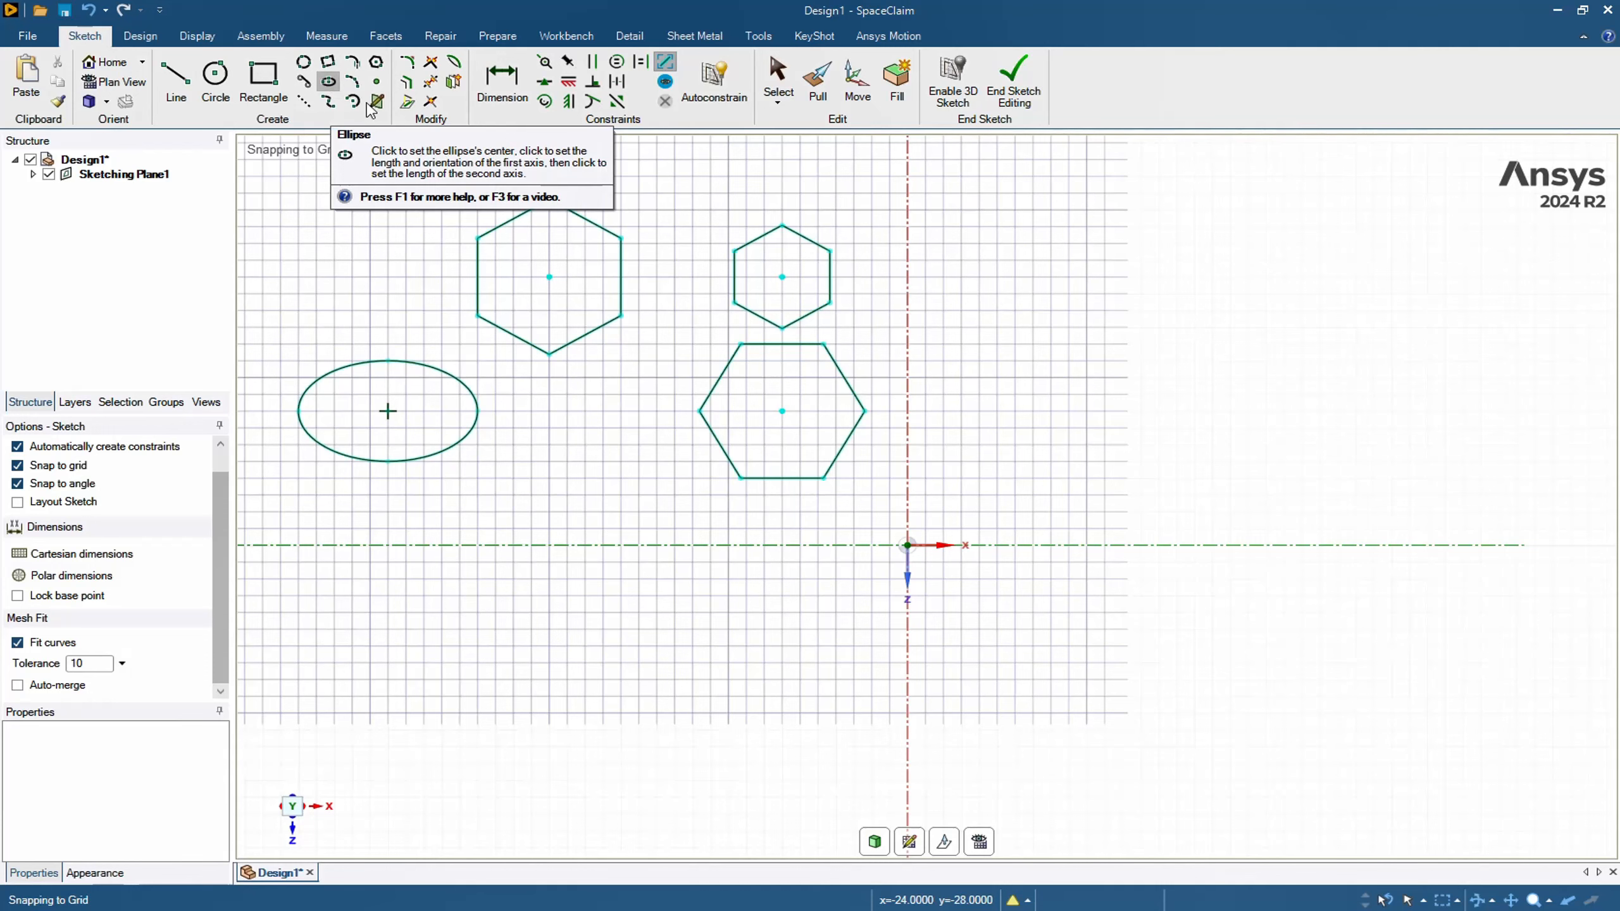
left_click(513, 578)
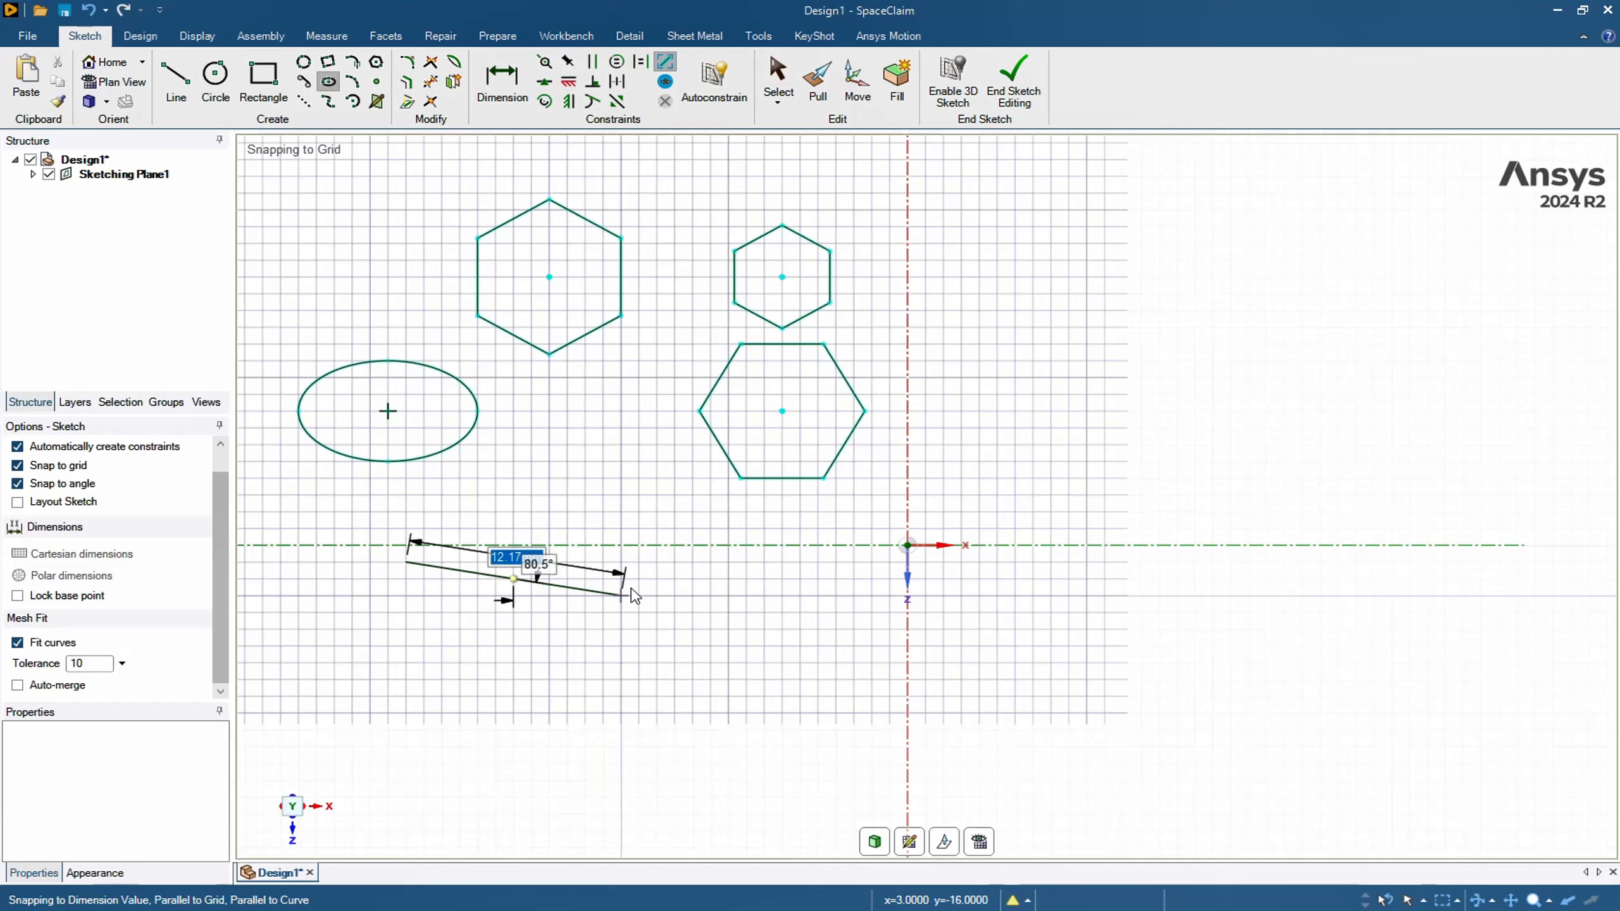
left_click(692, 583)
left_click(709, 546)
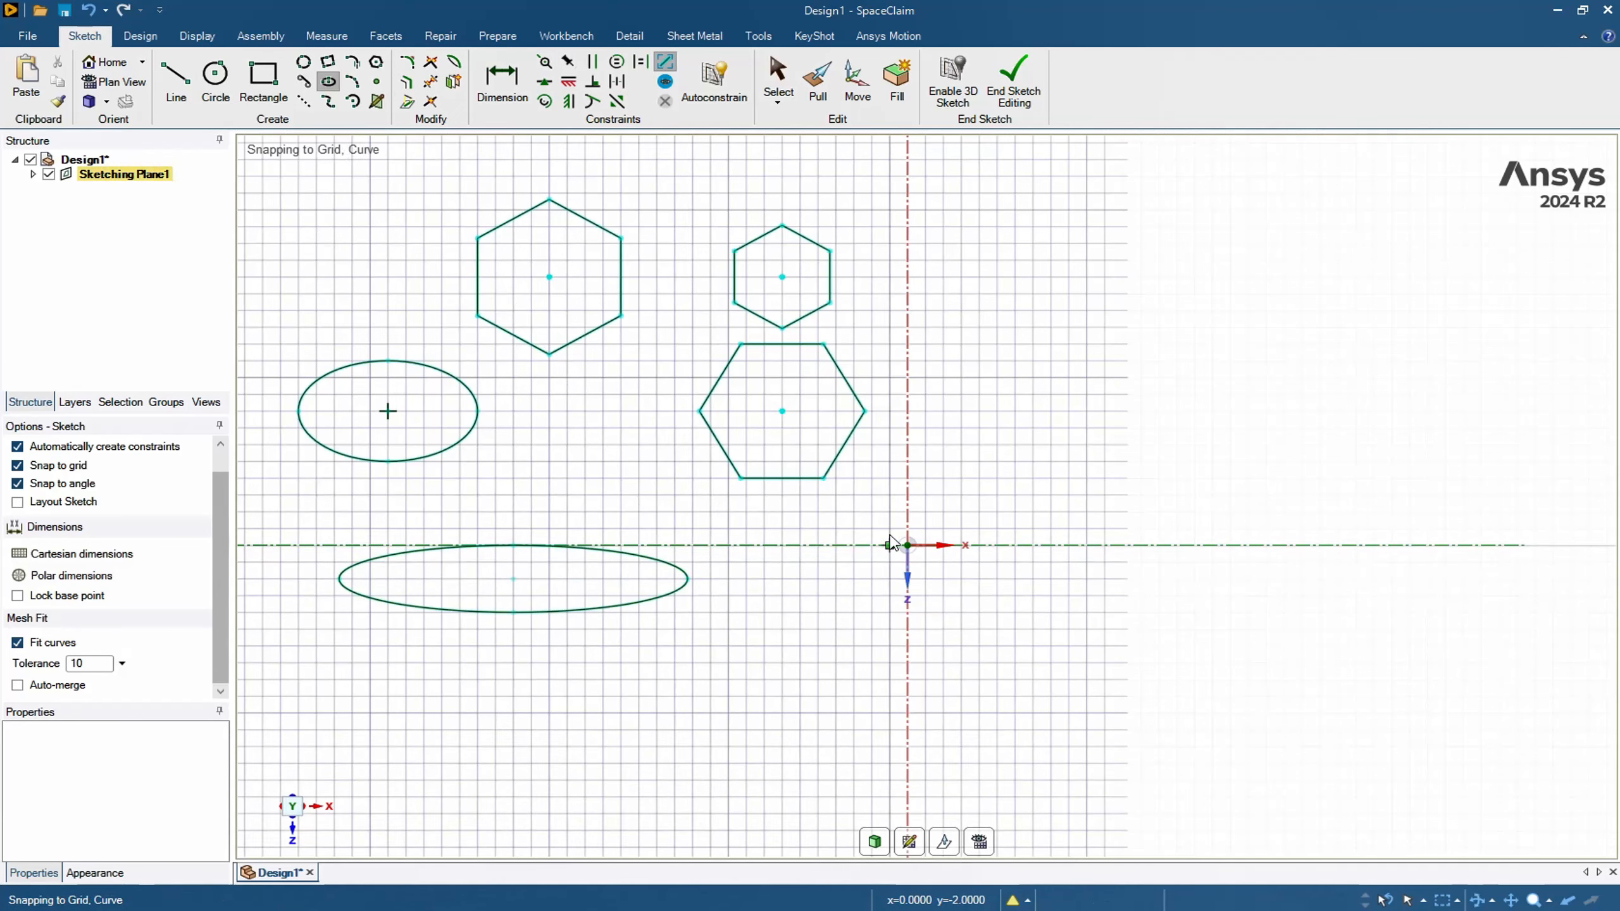
- Sketch two ellipses on the positive X side: one about 14 mm long tilted 30° beside the vertical axis, and a taller upright one beyond it
left_click(978, 378)
left_click(1028, 479)
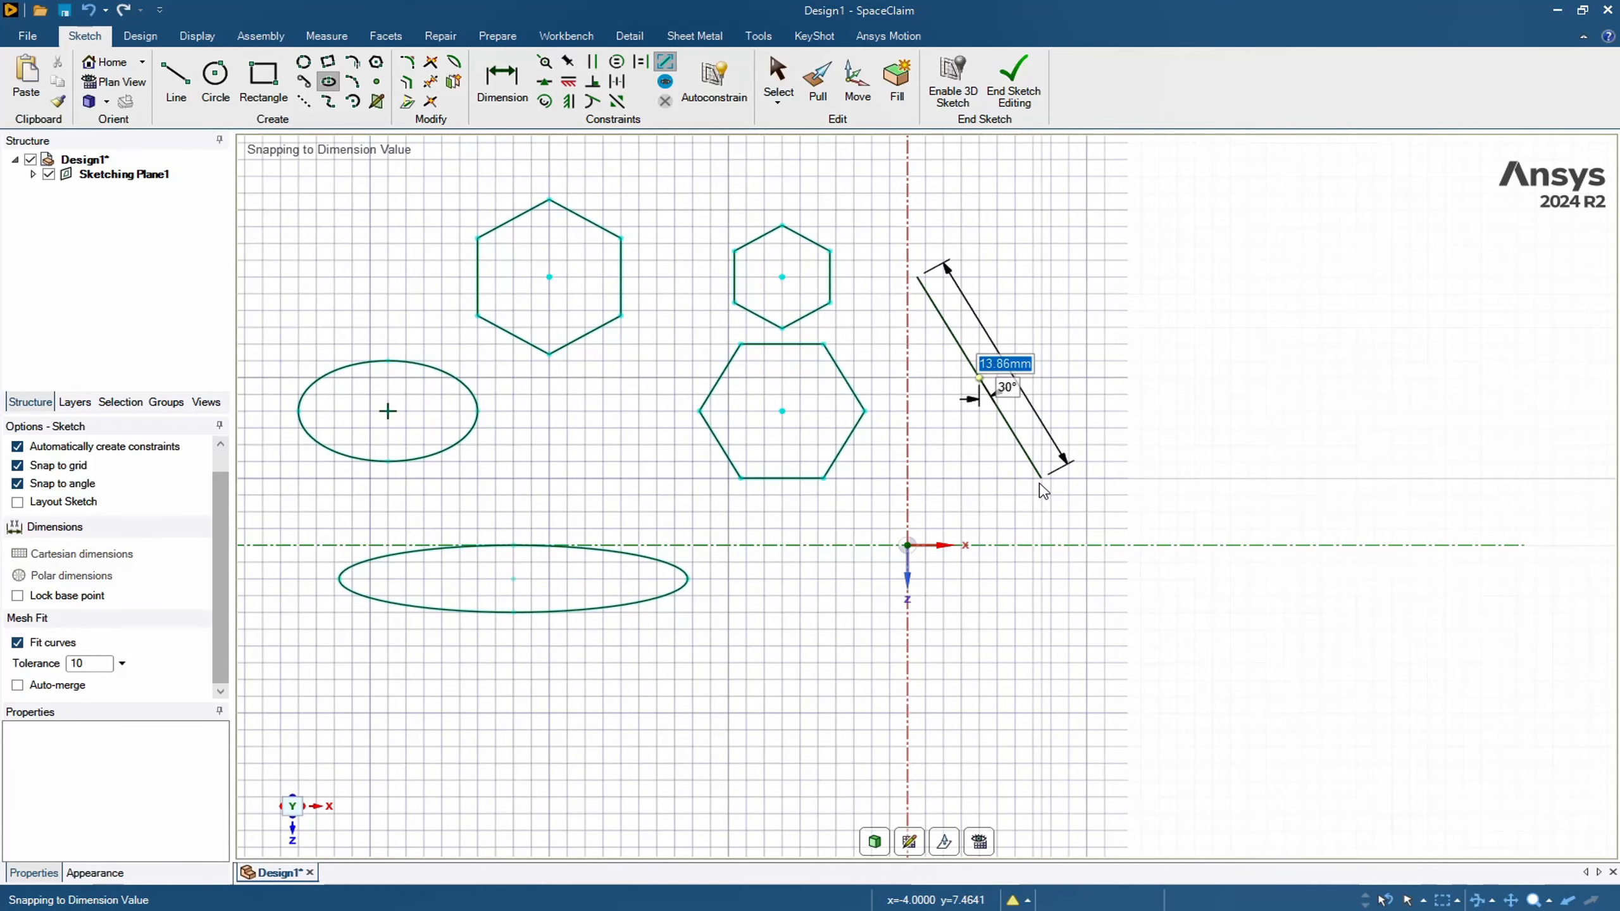
left_click(1084, 446)
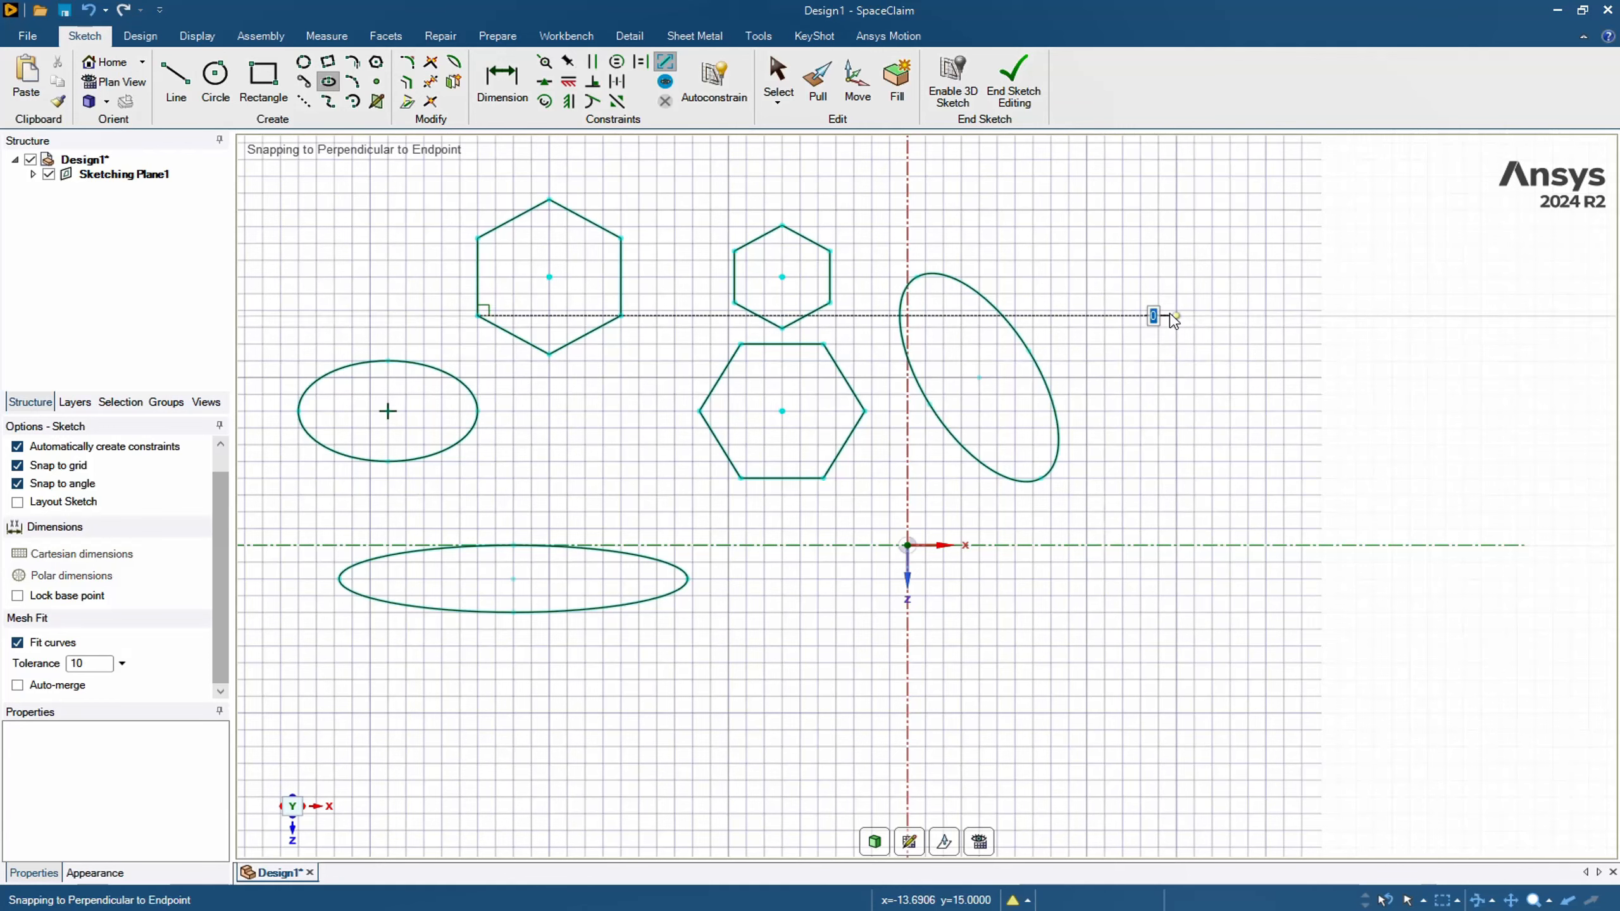
left_click(1176, 316)
left_click(1198, 503)
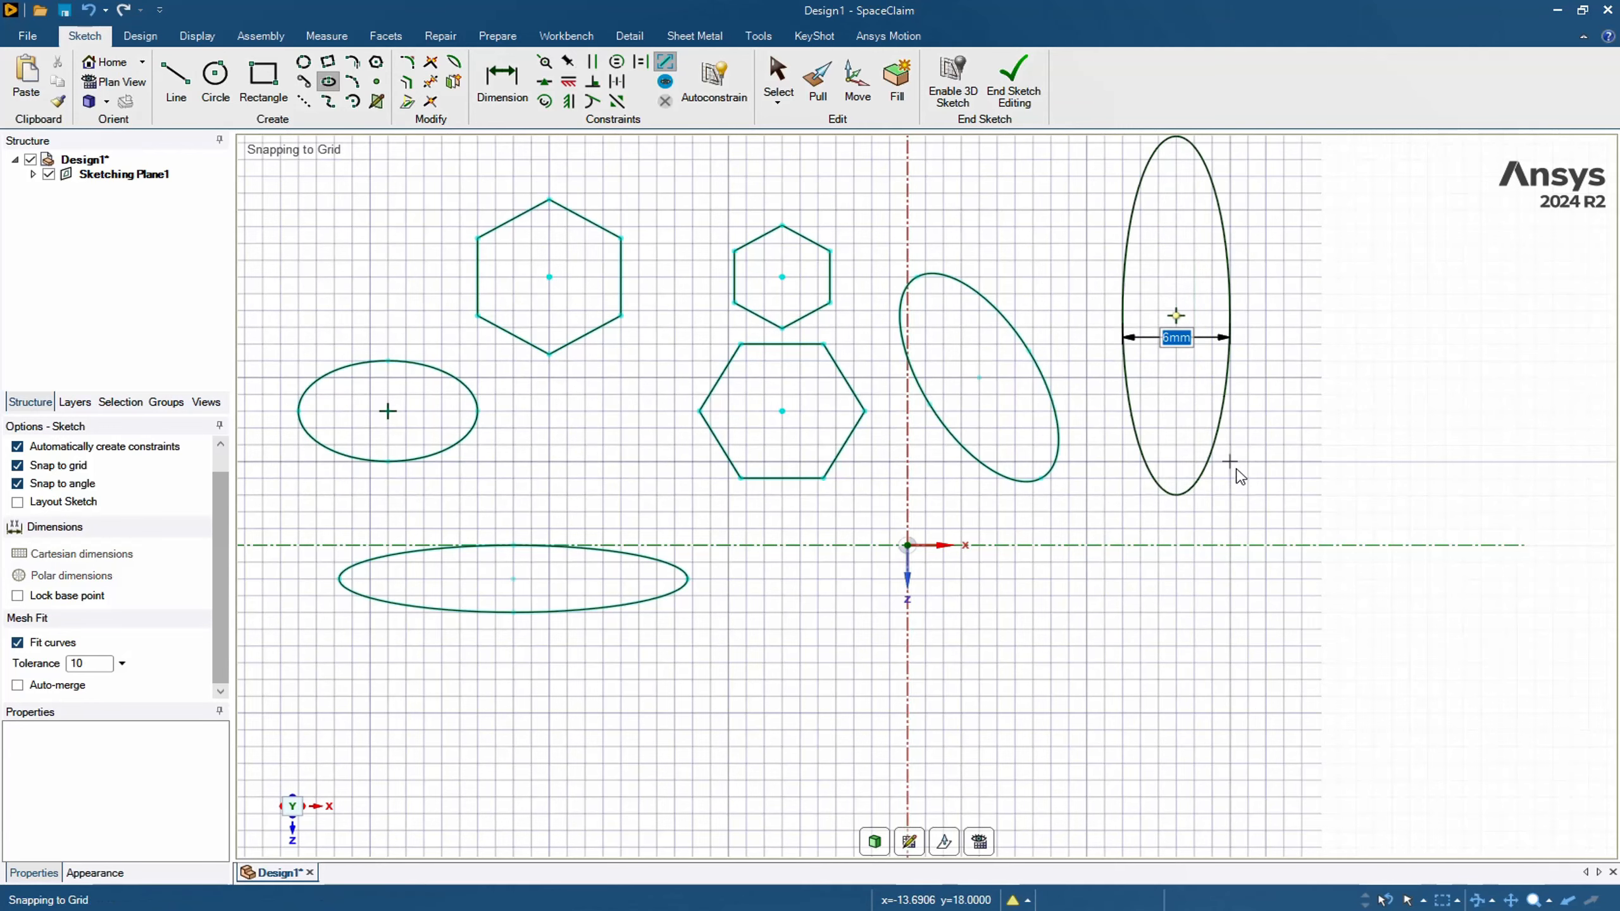
left_click(1245, 459)
scroll(1232, 424, "down", 2)
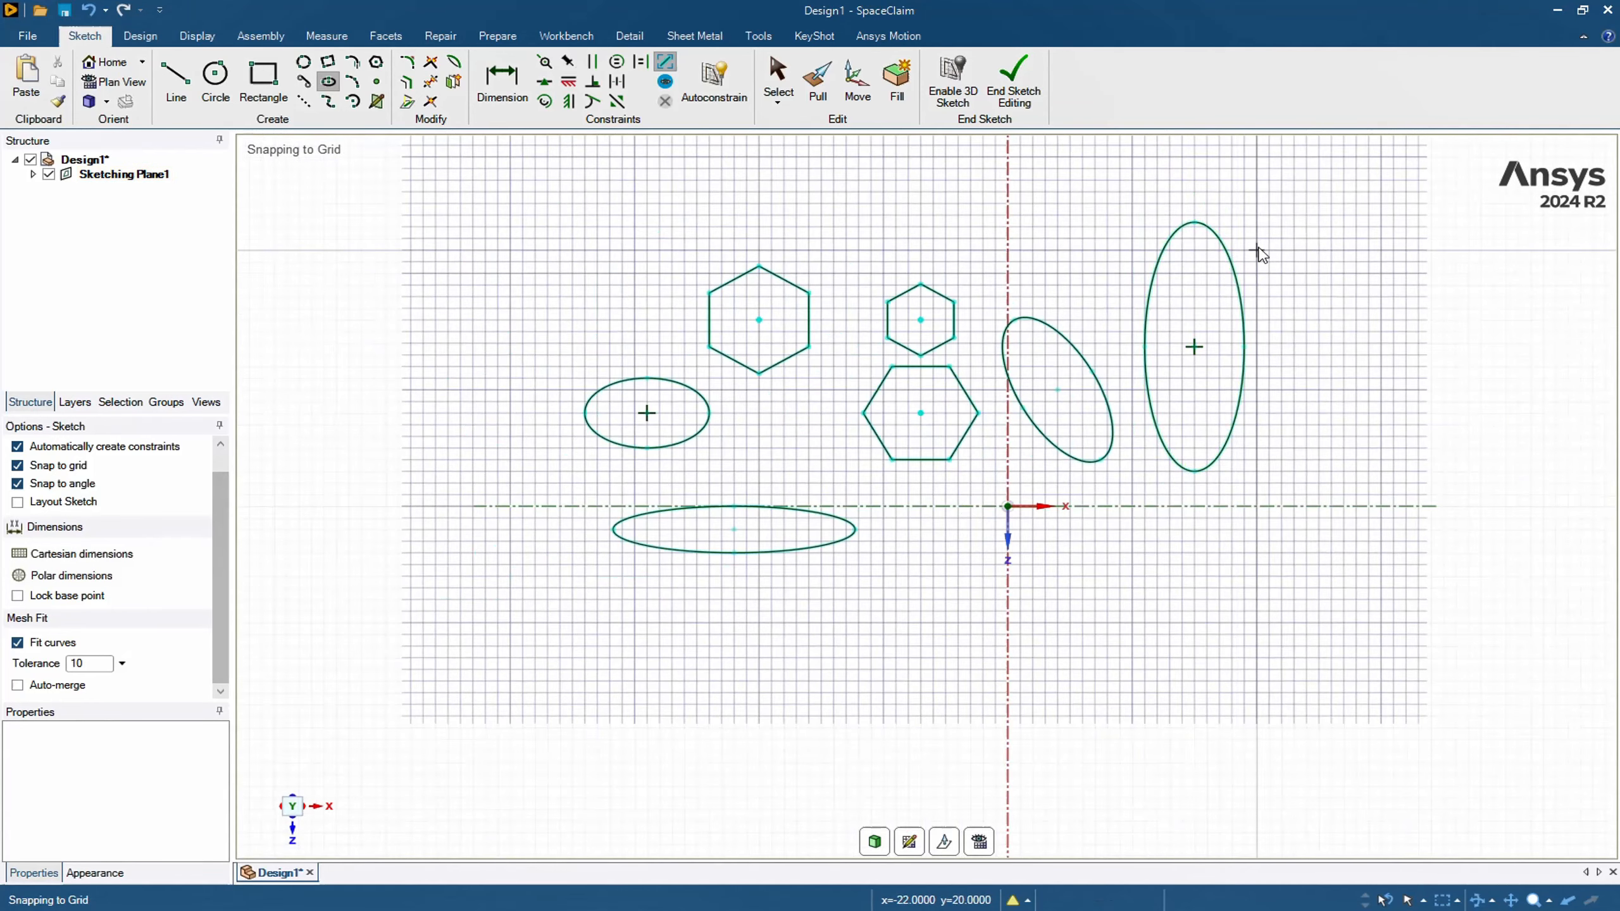
- Sketch a slightly tilted ellipse up and outward from the upright ellipse on the positive X side
left_click(1331, 250)
left_click(1367, 351)
left_click(1420, 348)
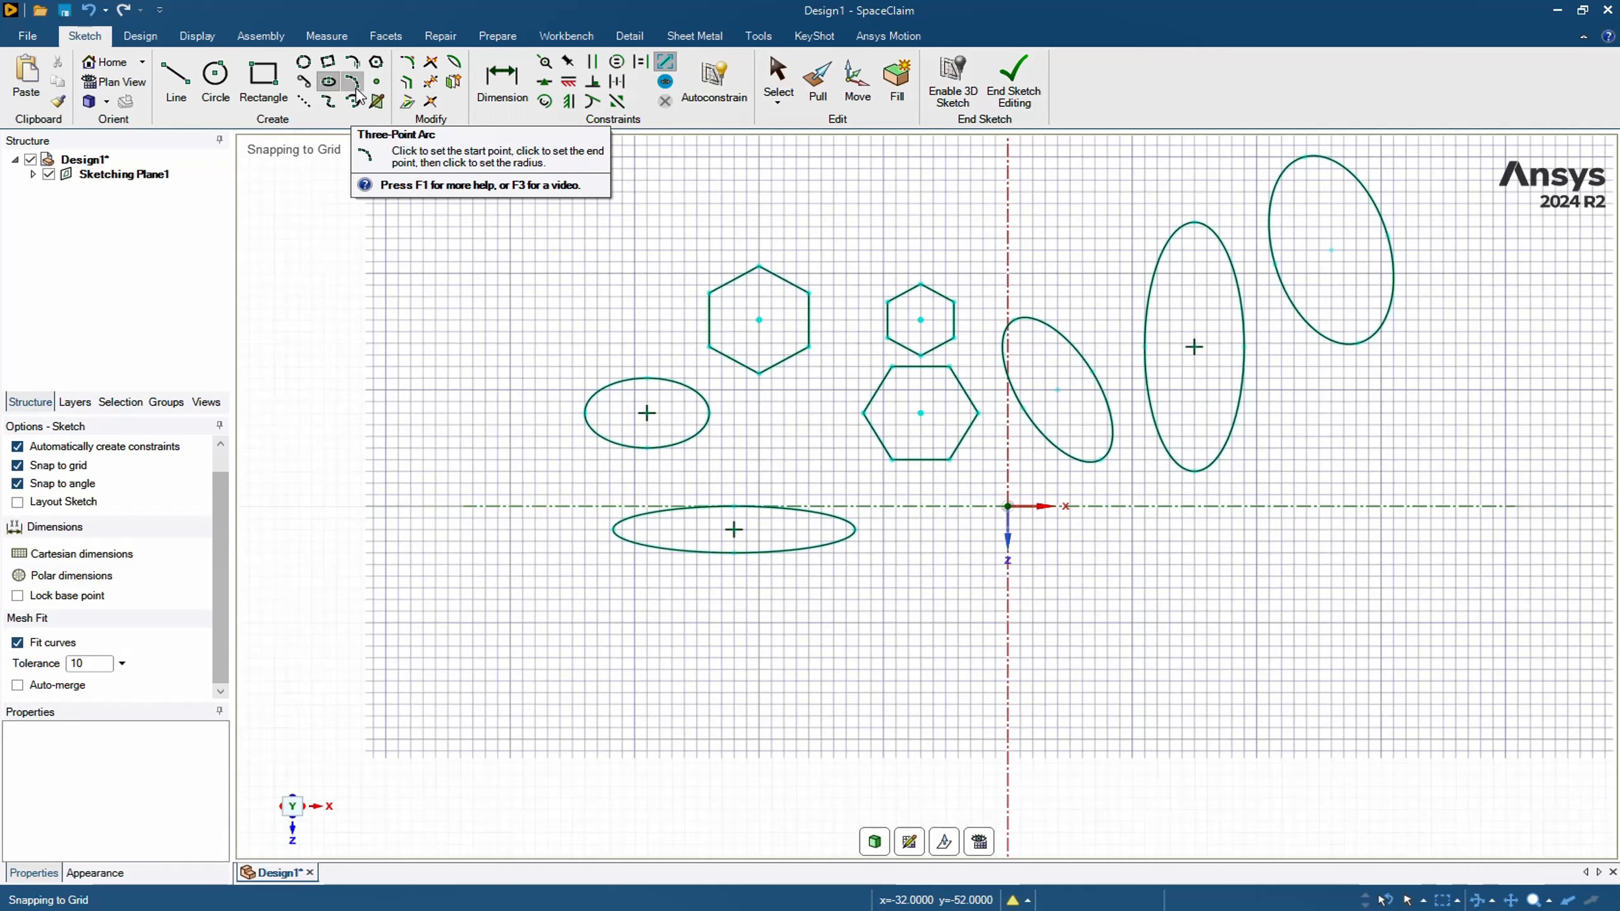
- Sketch two three-point arcs on the far negative X side: a shallow 30° one of 19.32 mm radius and a 105° one of 3.64 mm radius above it
left_click(356, 91)
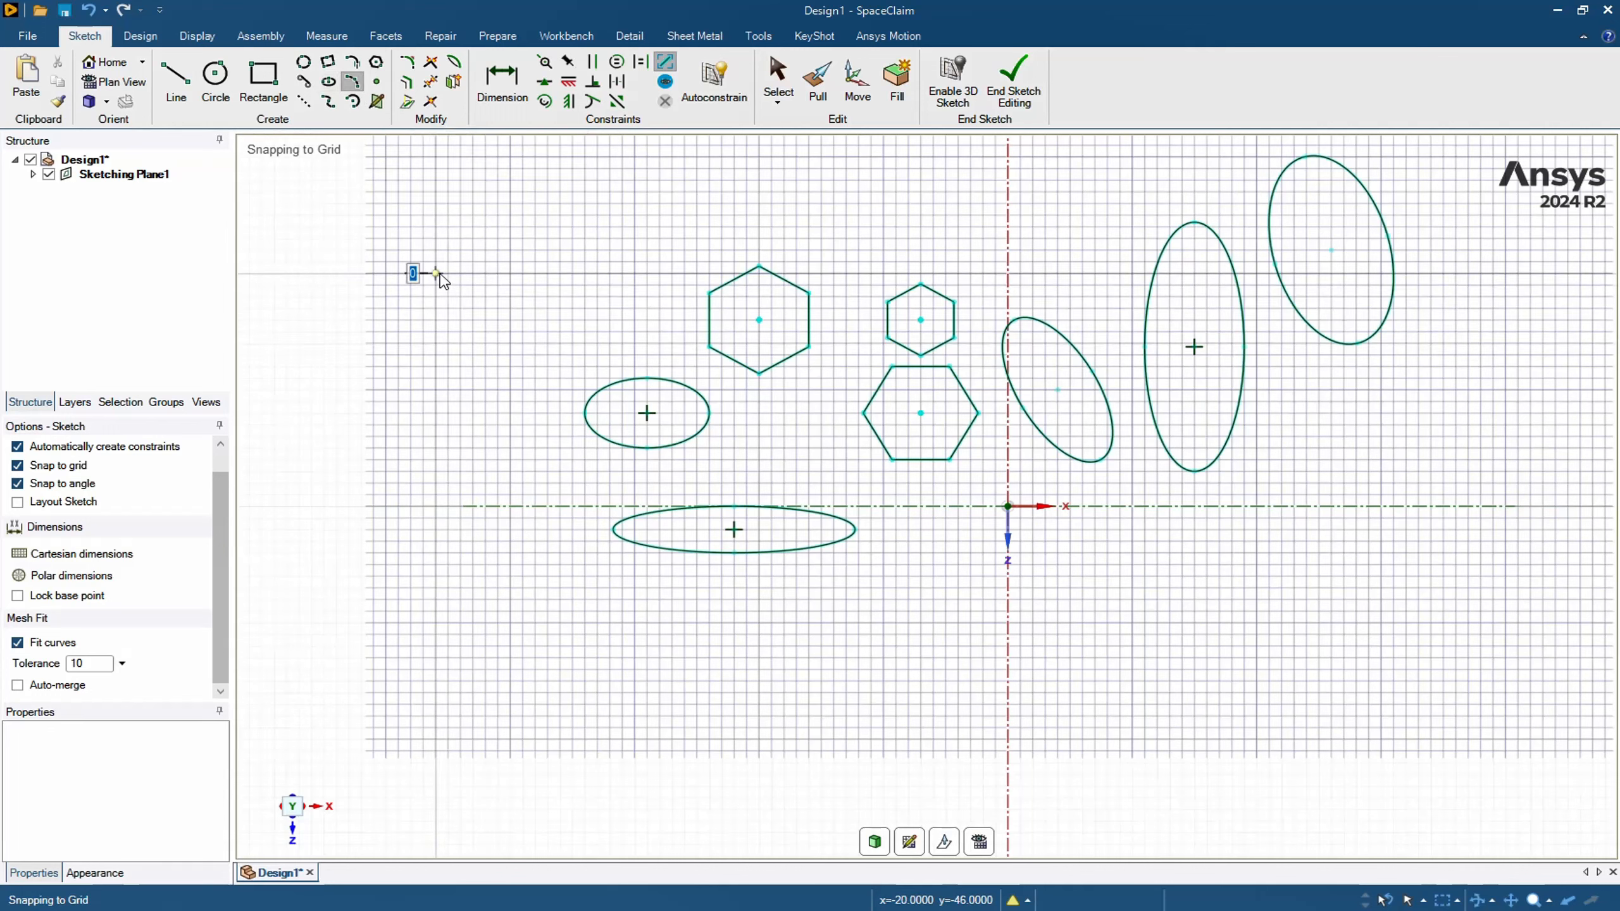
left_click(437, 391)
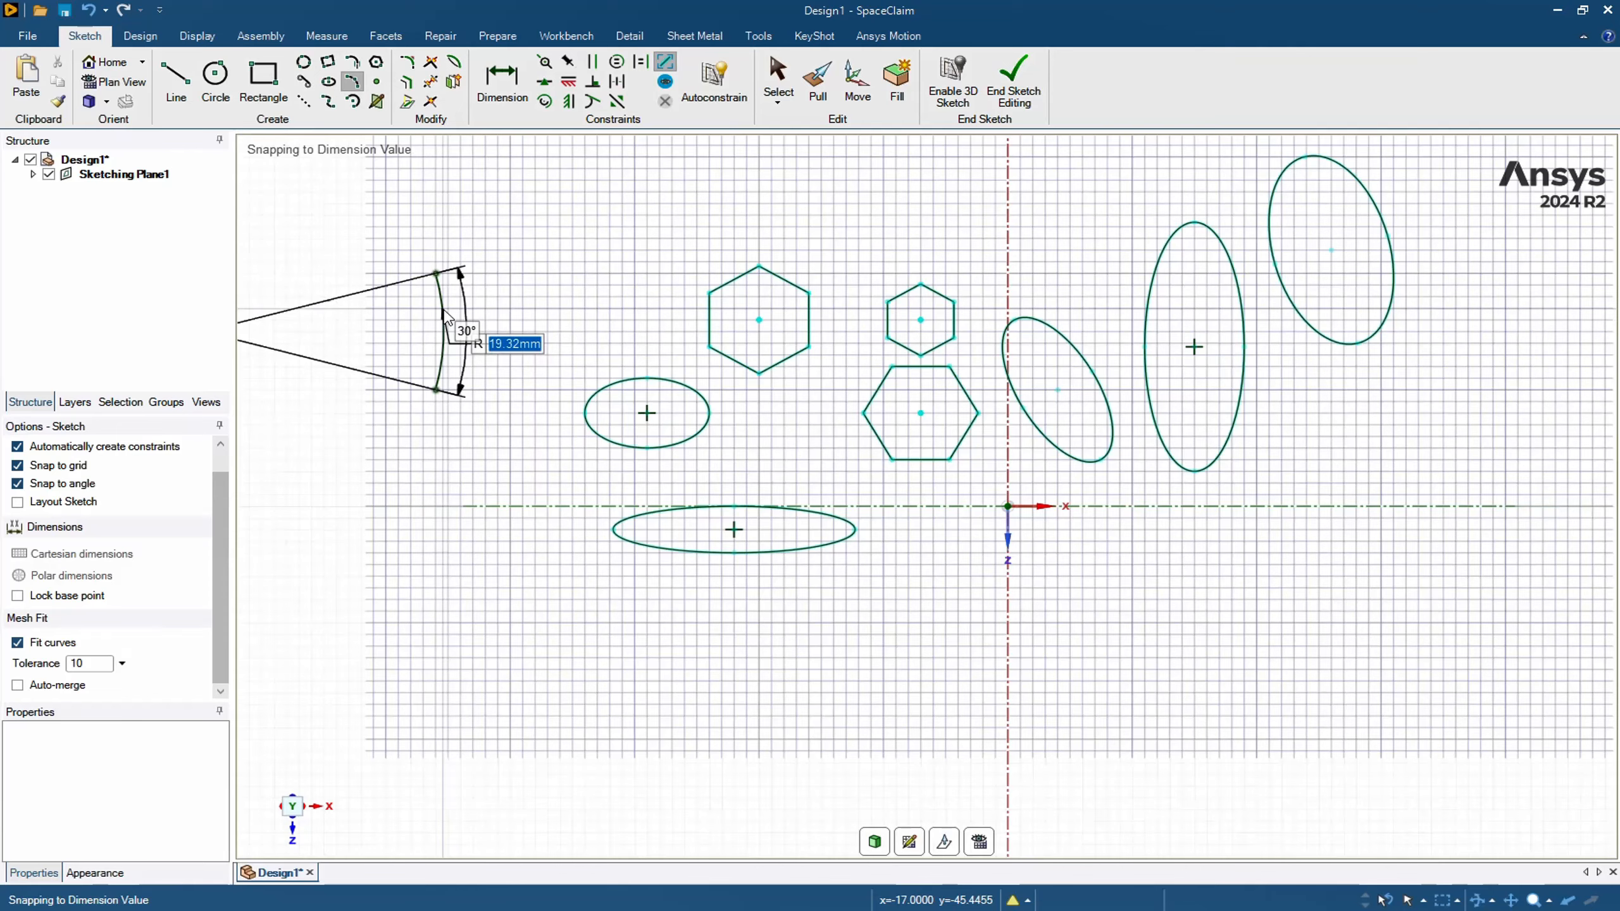
left_click(444, 316)
scroll(395, 372, "down", 3)
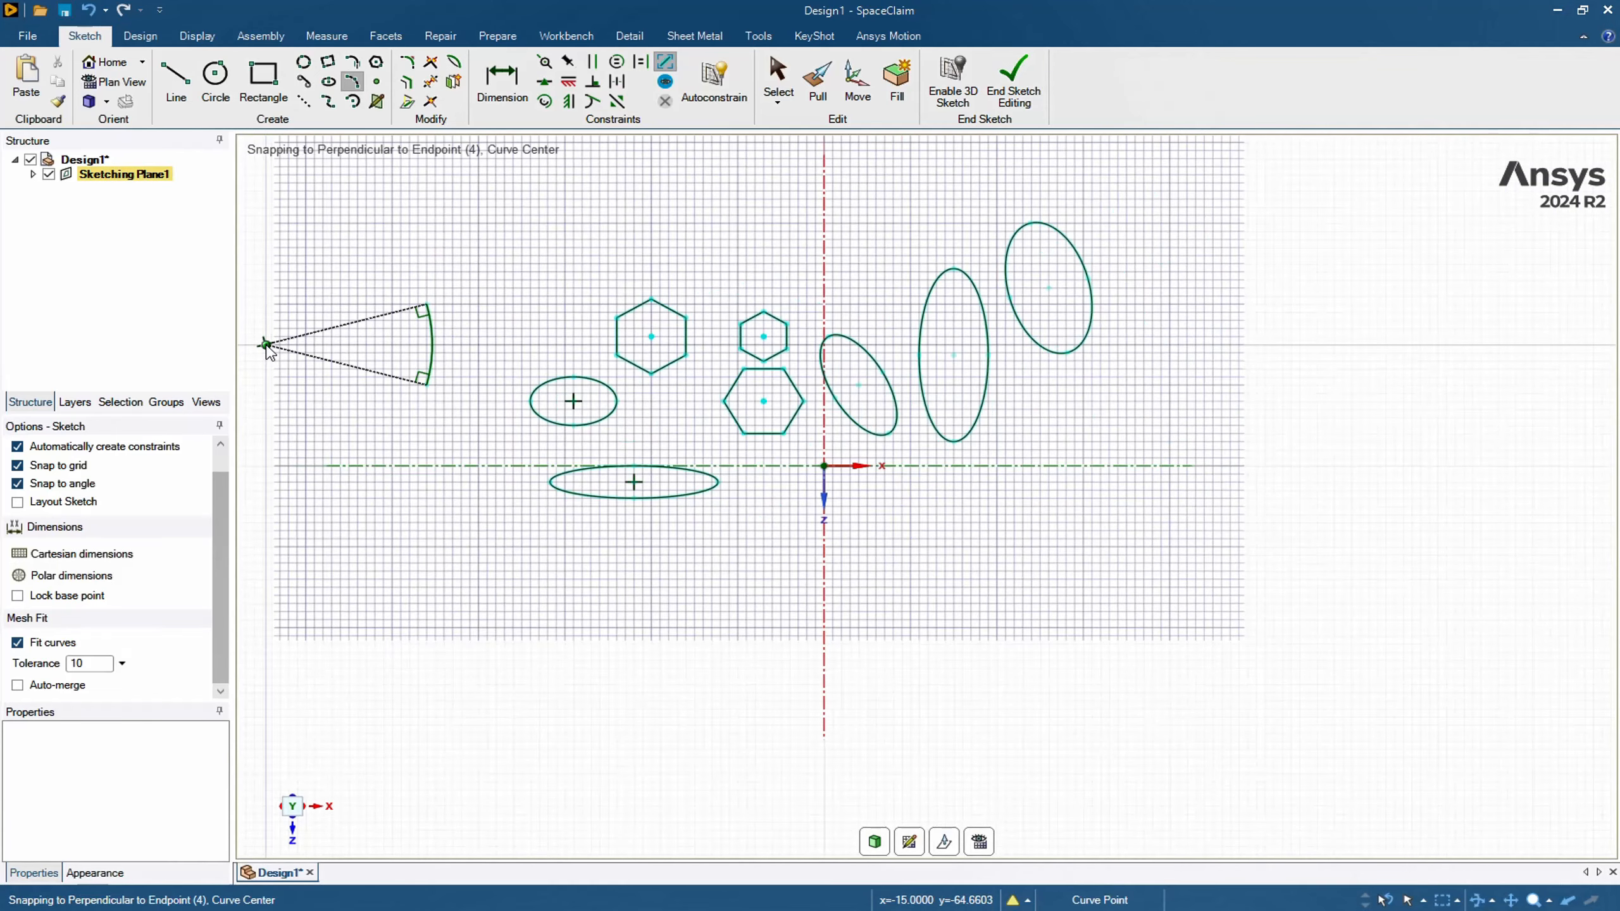
left_click(487, 214)
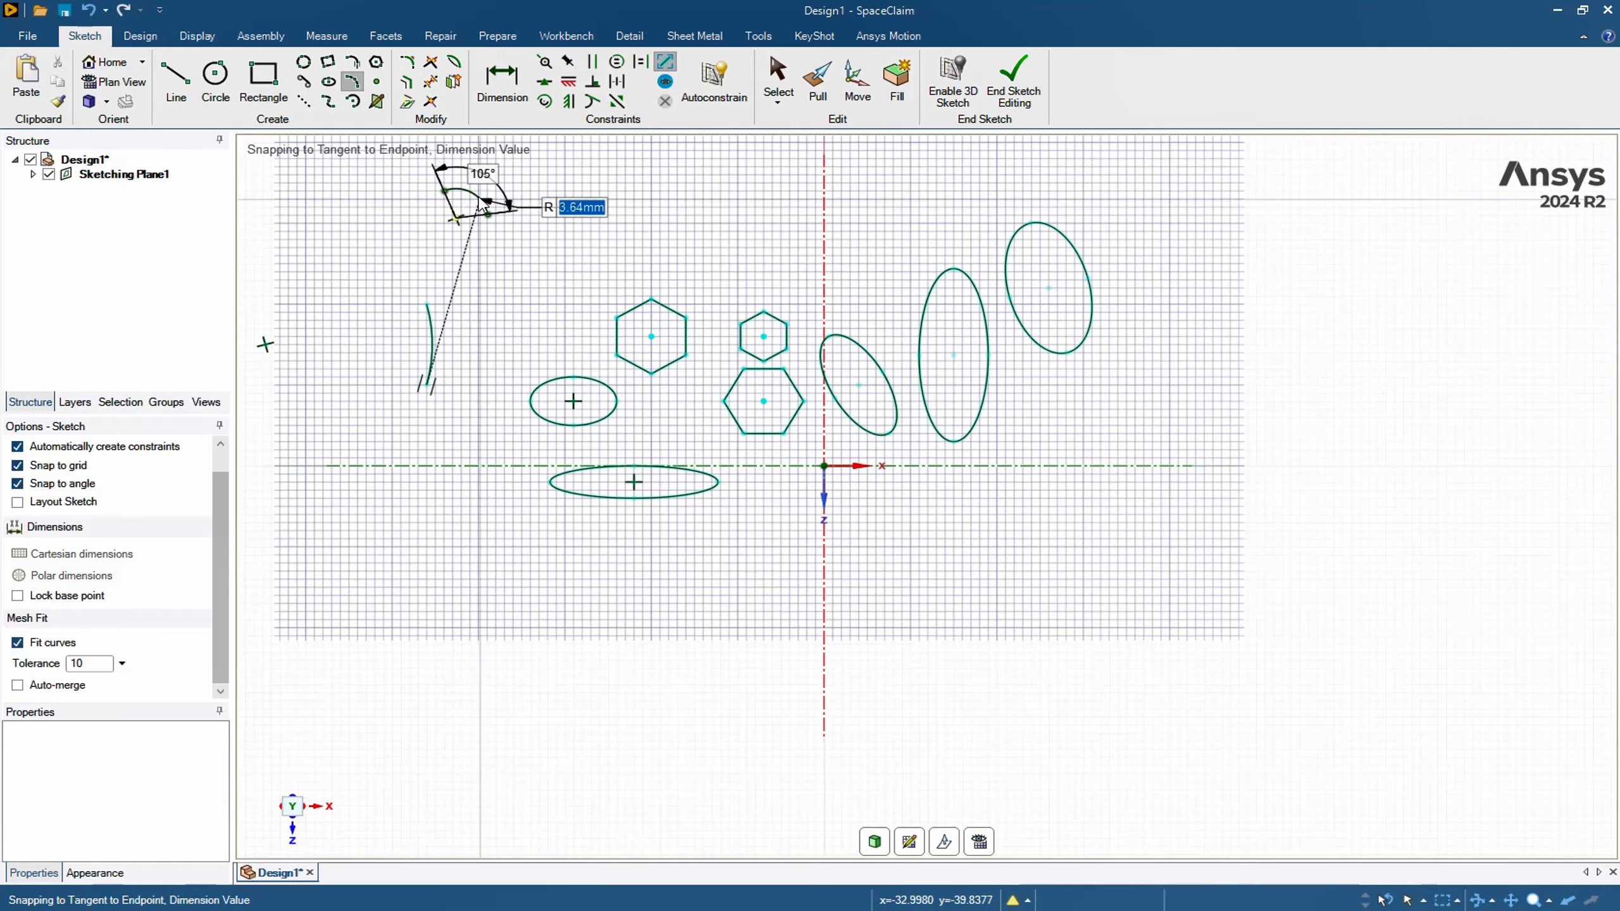
left_click(480, 203)
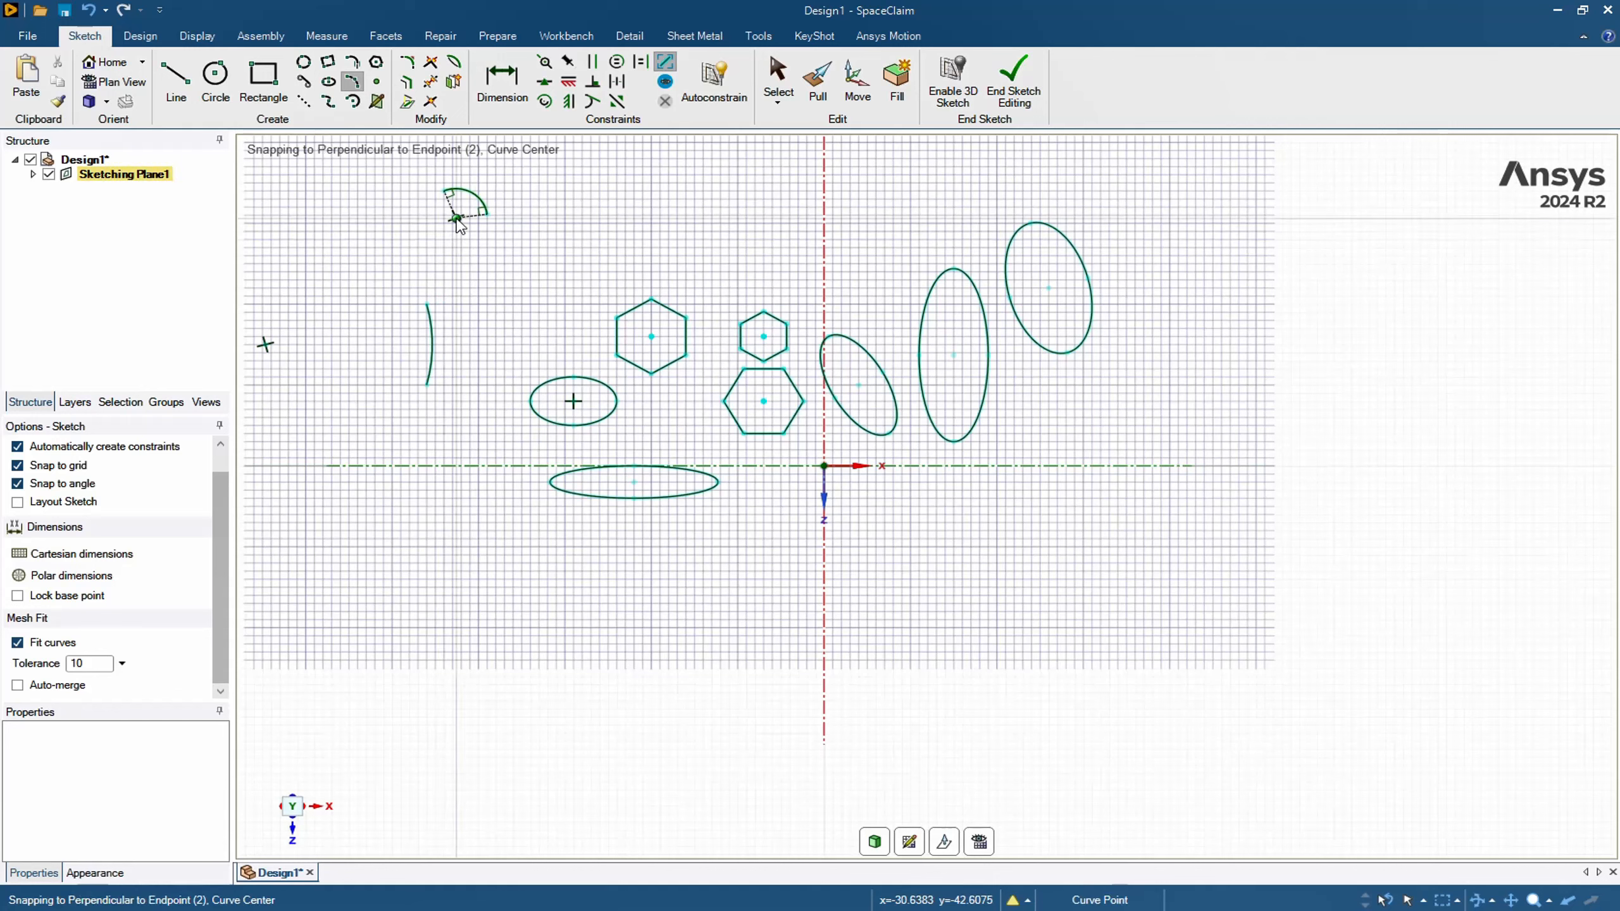
- Sketch two more three-point arcs, one above the gap between the upper hexagons and one above the tilted ellipse beside the vertical axis
left_click(686, 239)
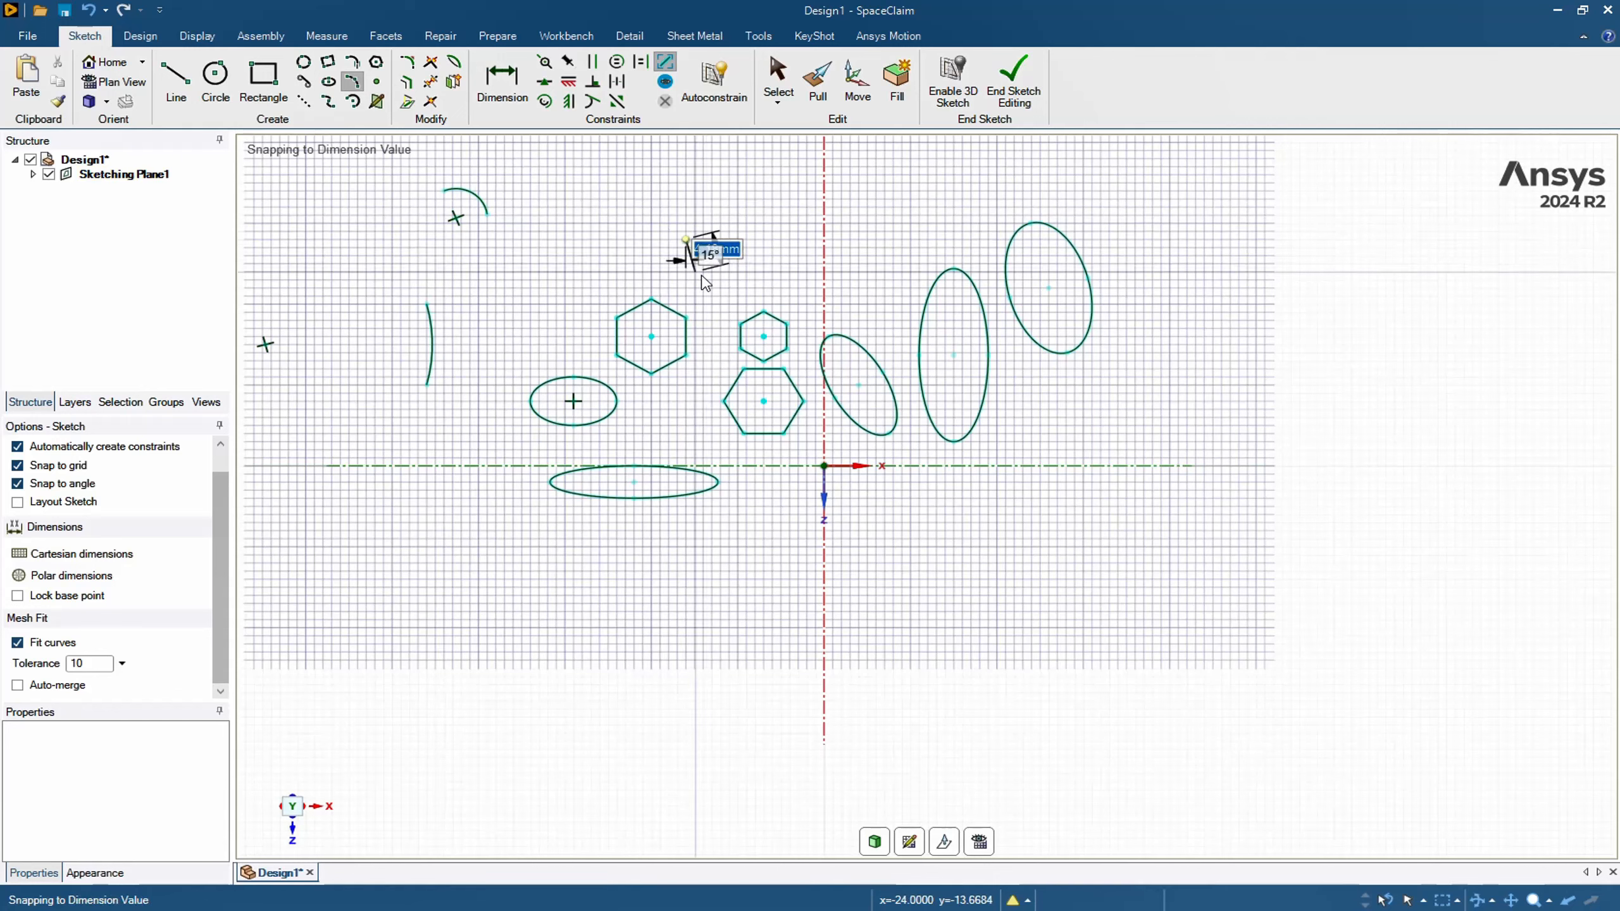
left_click(711, 281)
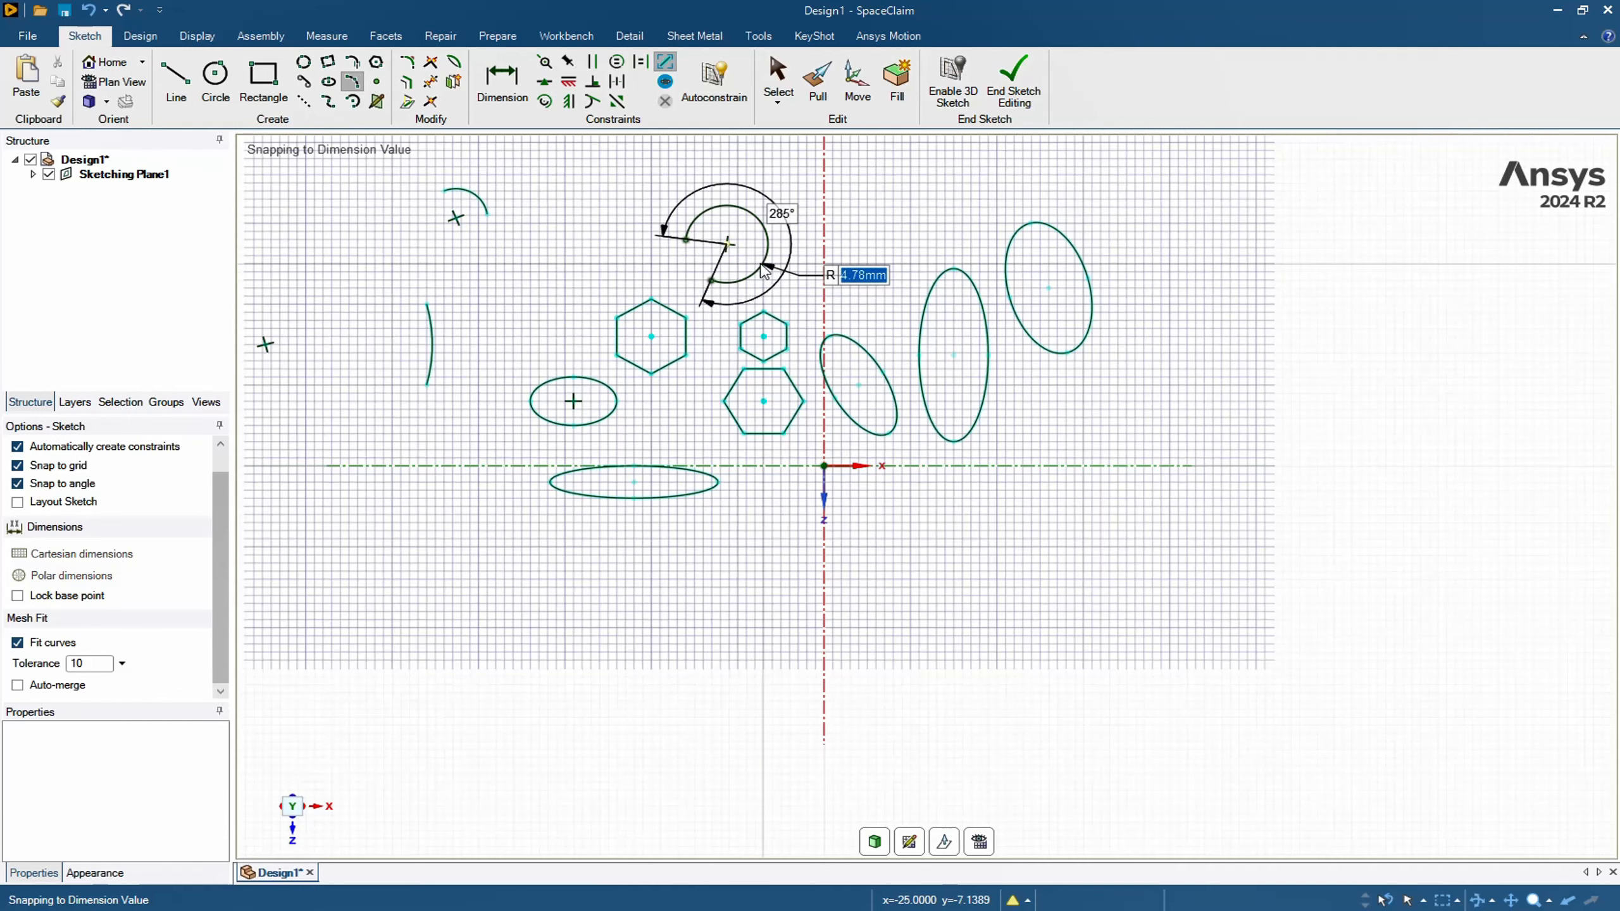
left_click(721, 263)
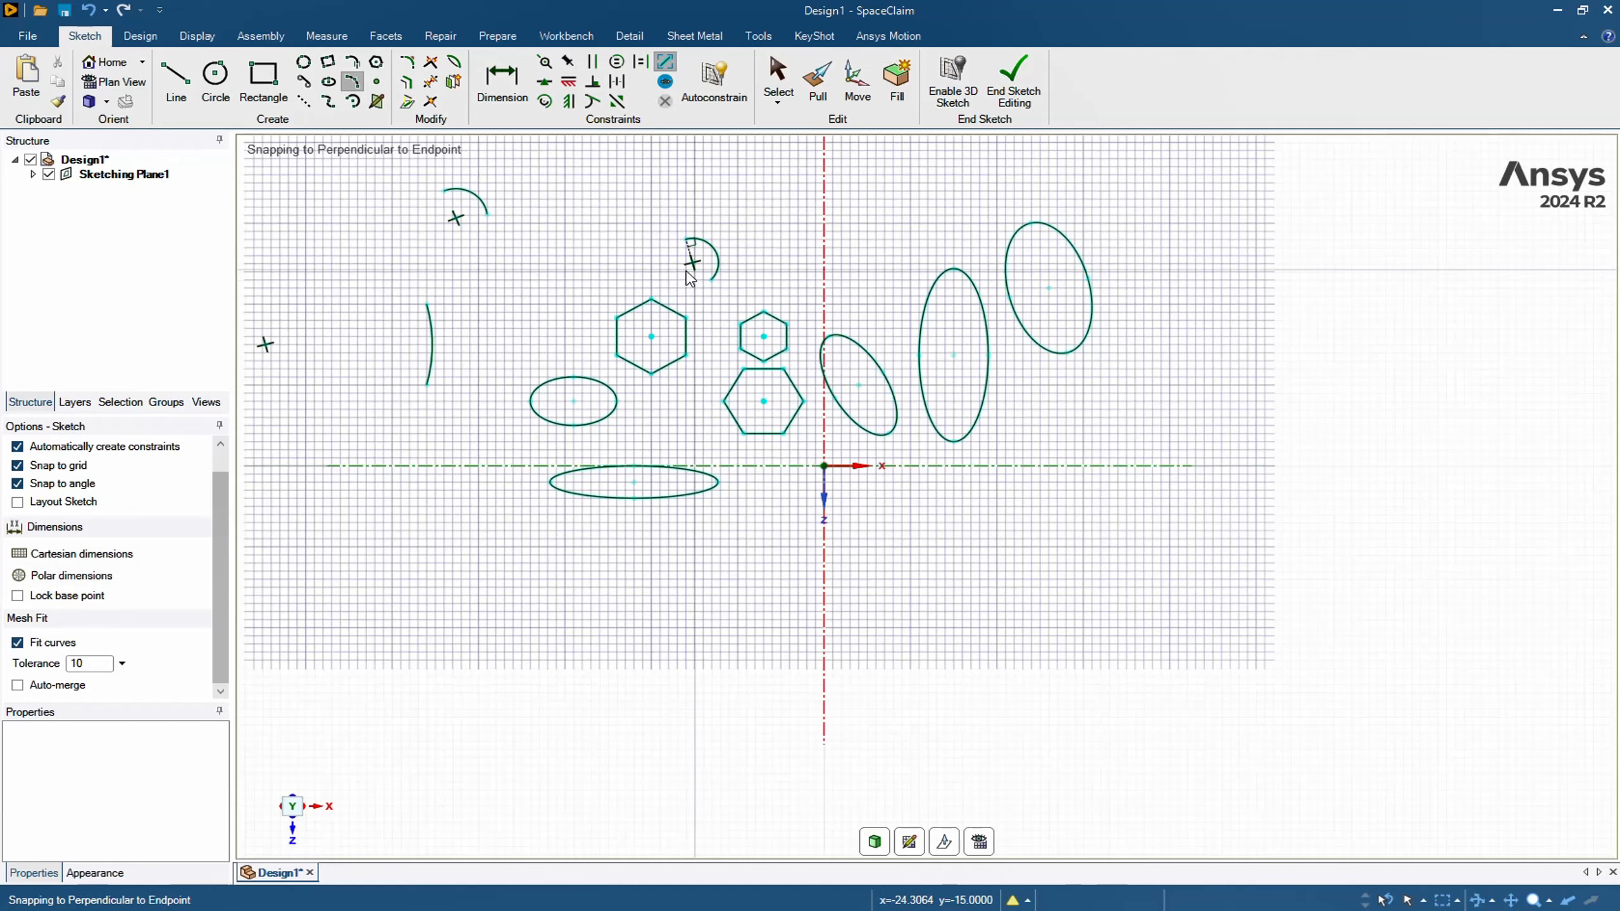
scroll(695, 273, "up", 4)
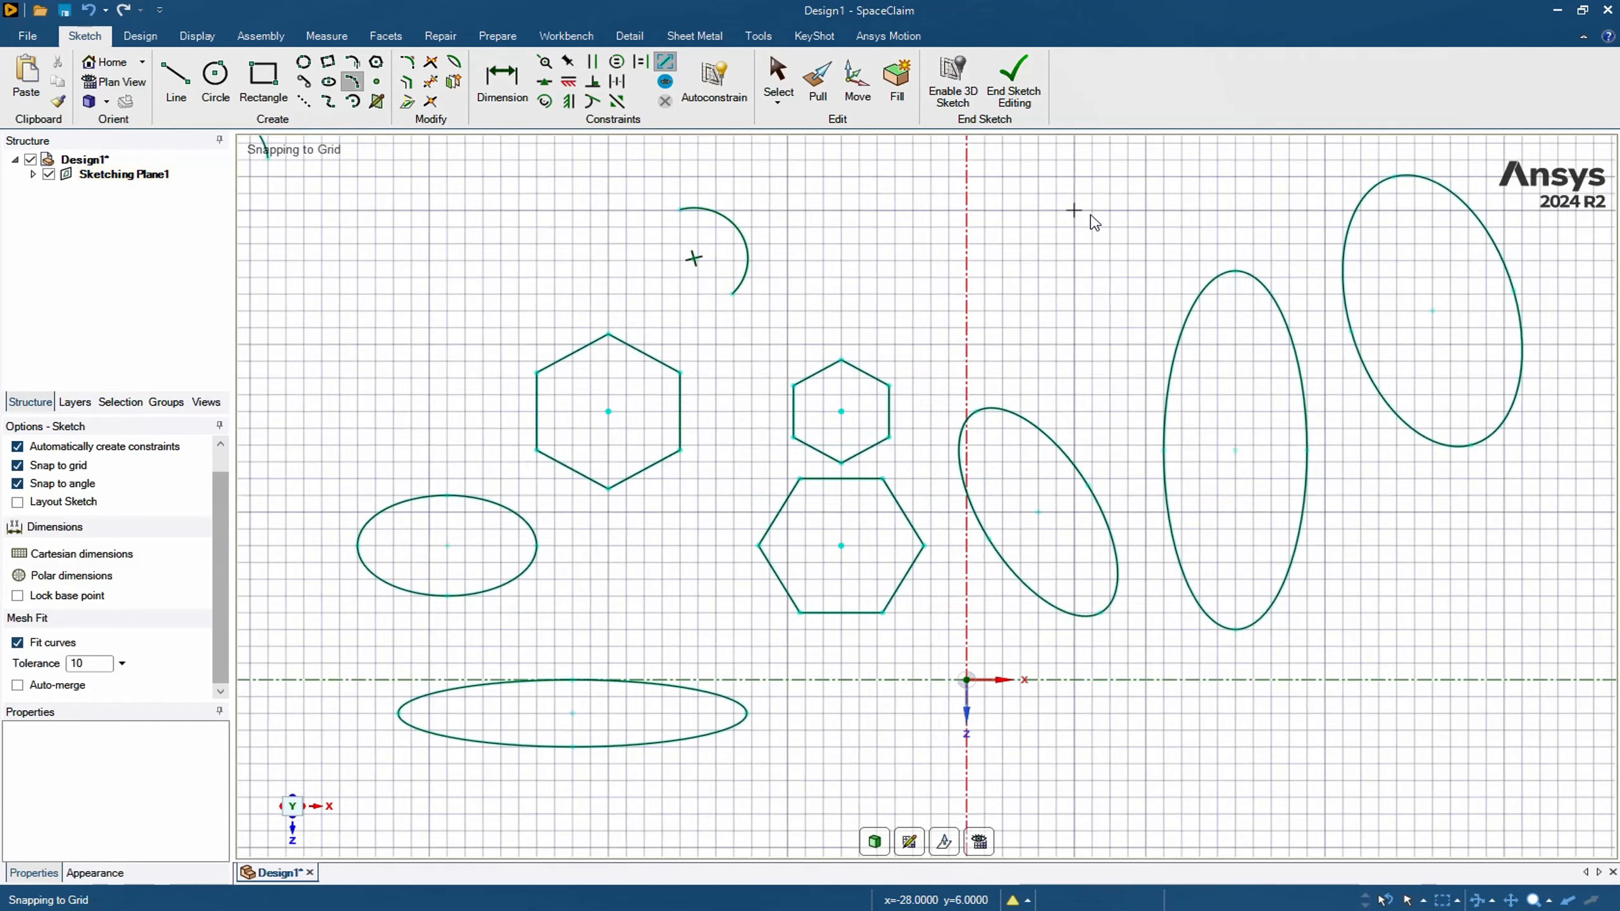
left_click(1091, 177)
left_click(1111, 278)
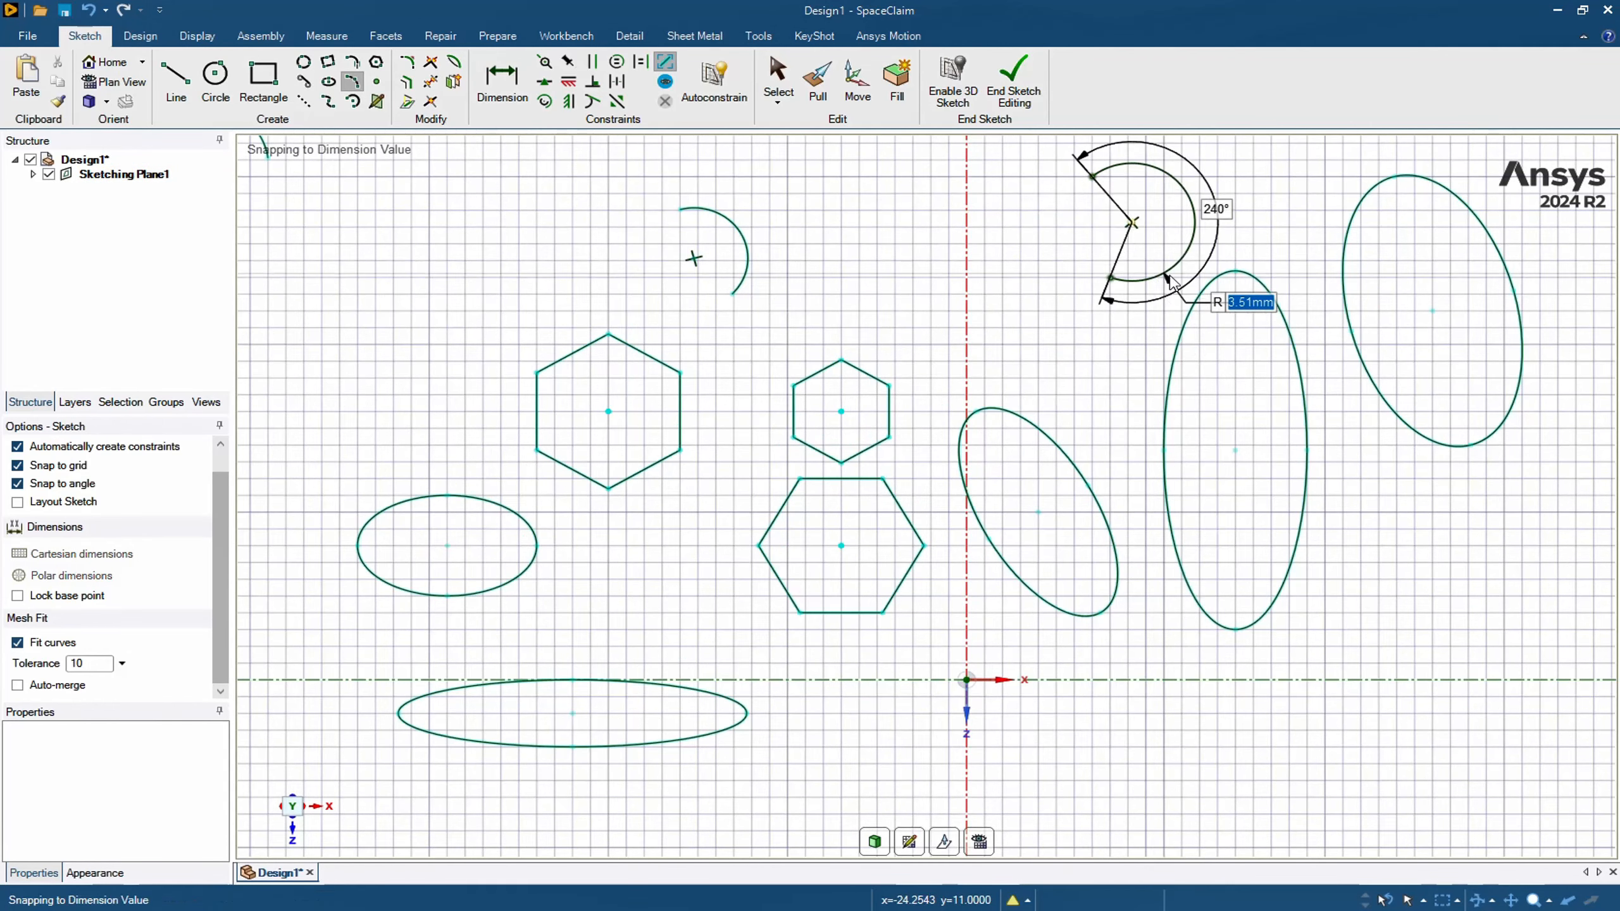
left_click(1139, 248)
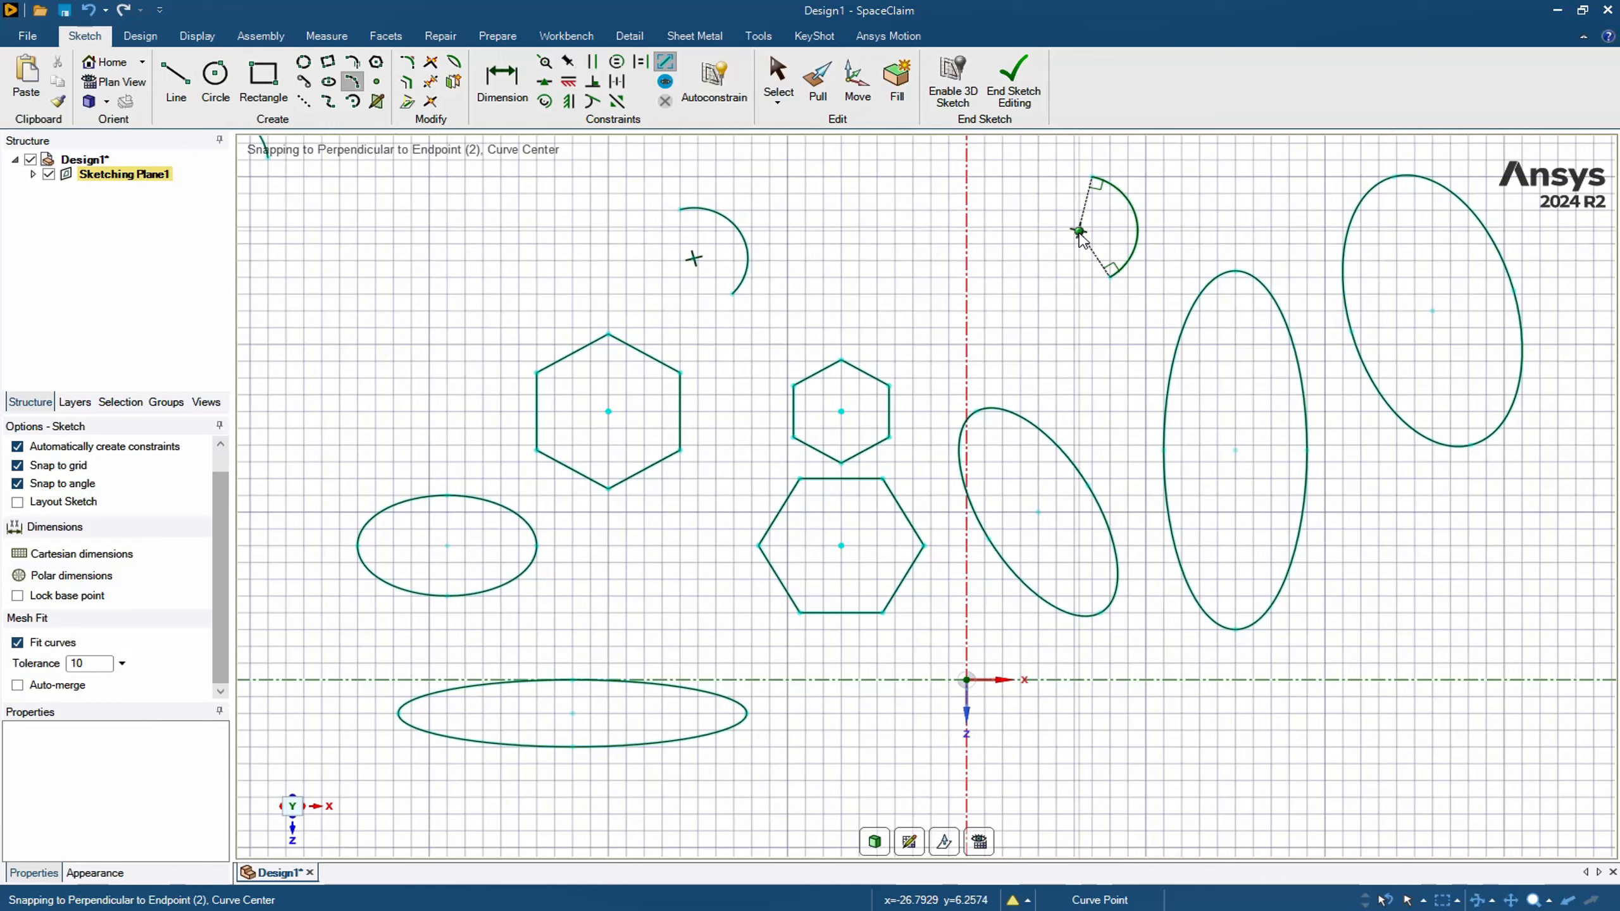
- Place three sketch points in a small L-shaped arrangement, one grid unit apart, above the largest upright hexagon
left_click(377, 83)
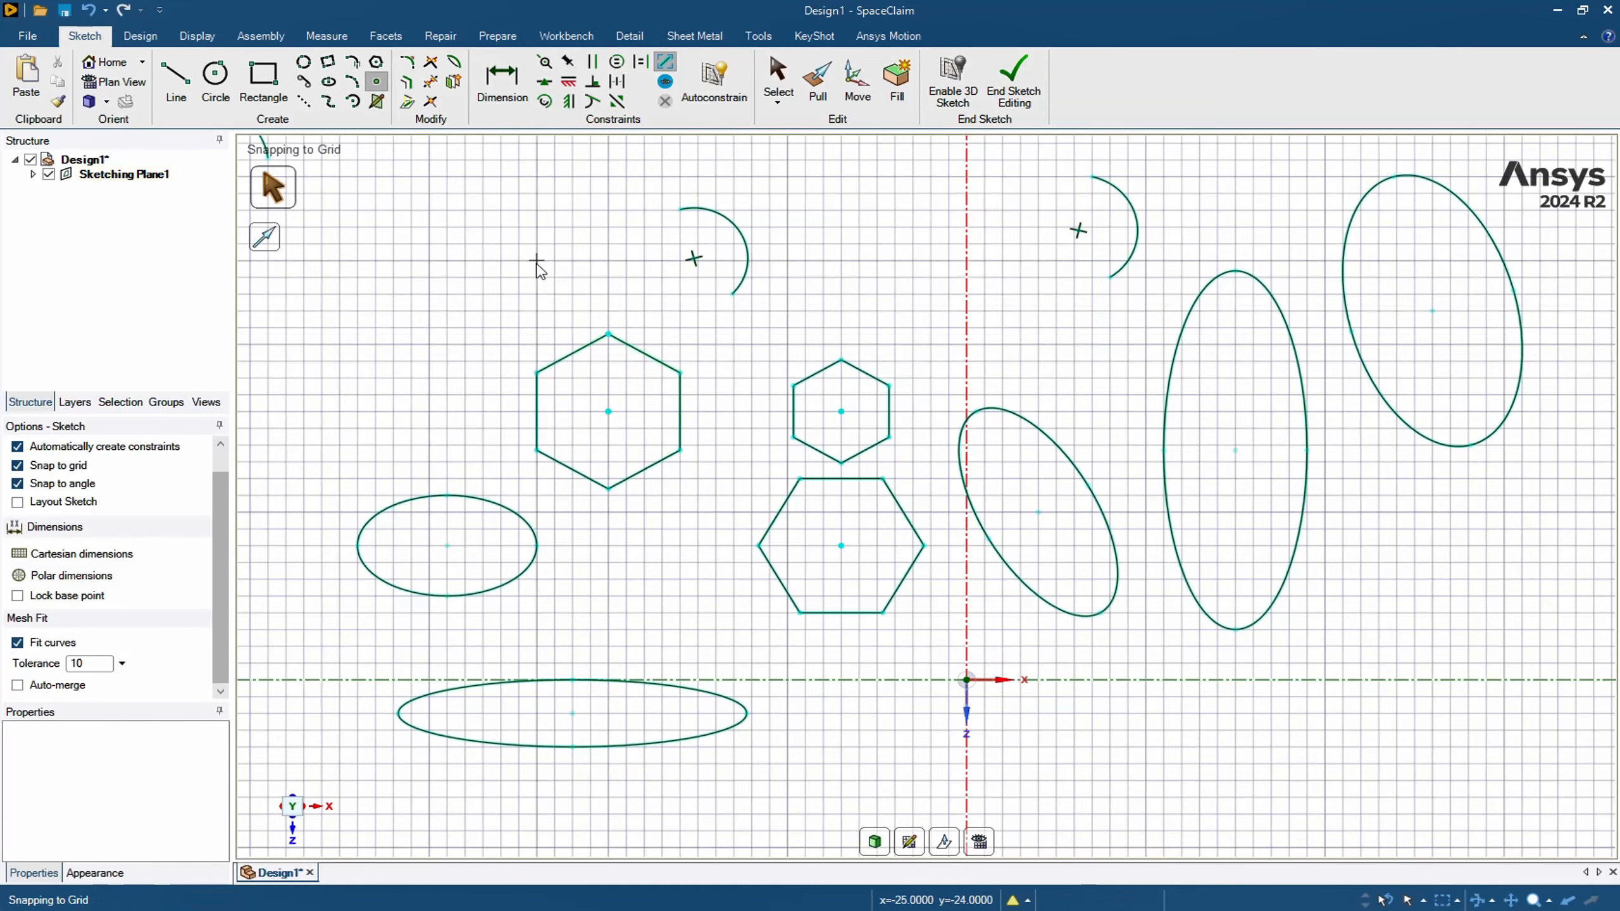
scroll(487, 264, "down", 2)
scroll(487, 264, "up", 5)
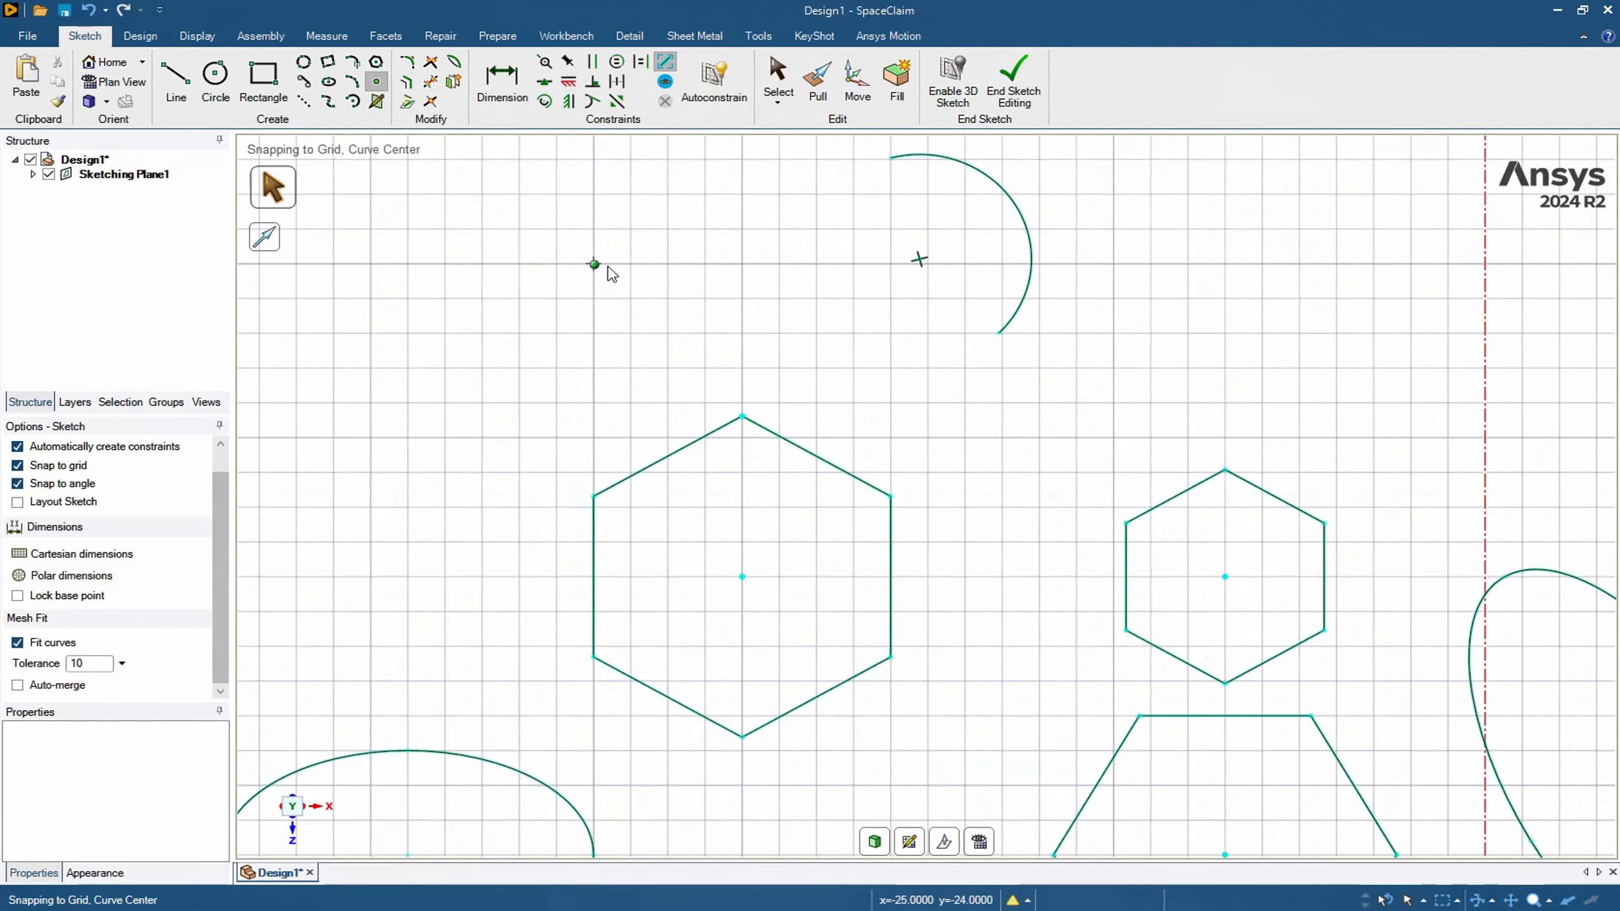
left_click(594, 264)
left_click(631, 298)
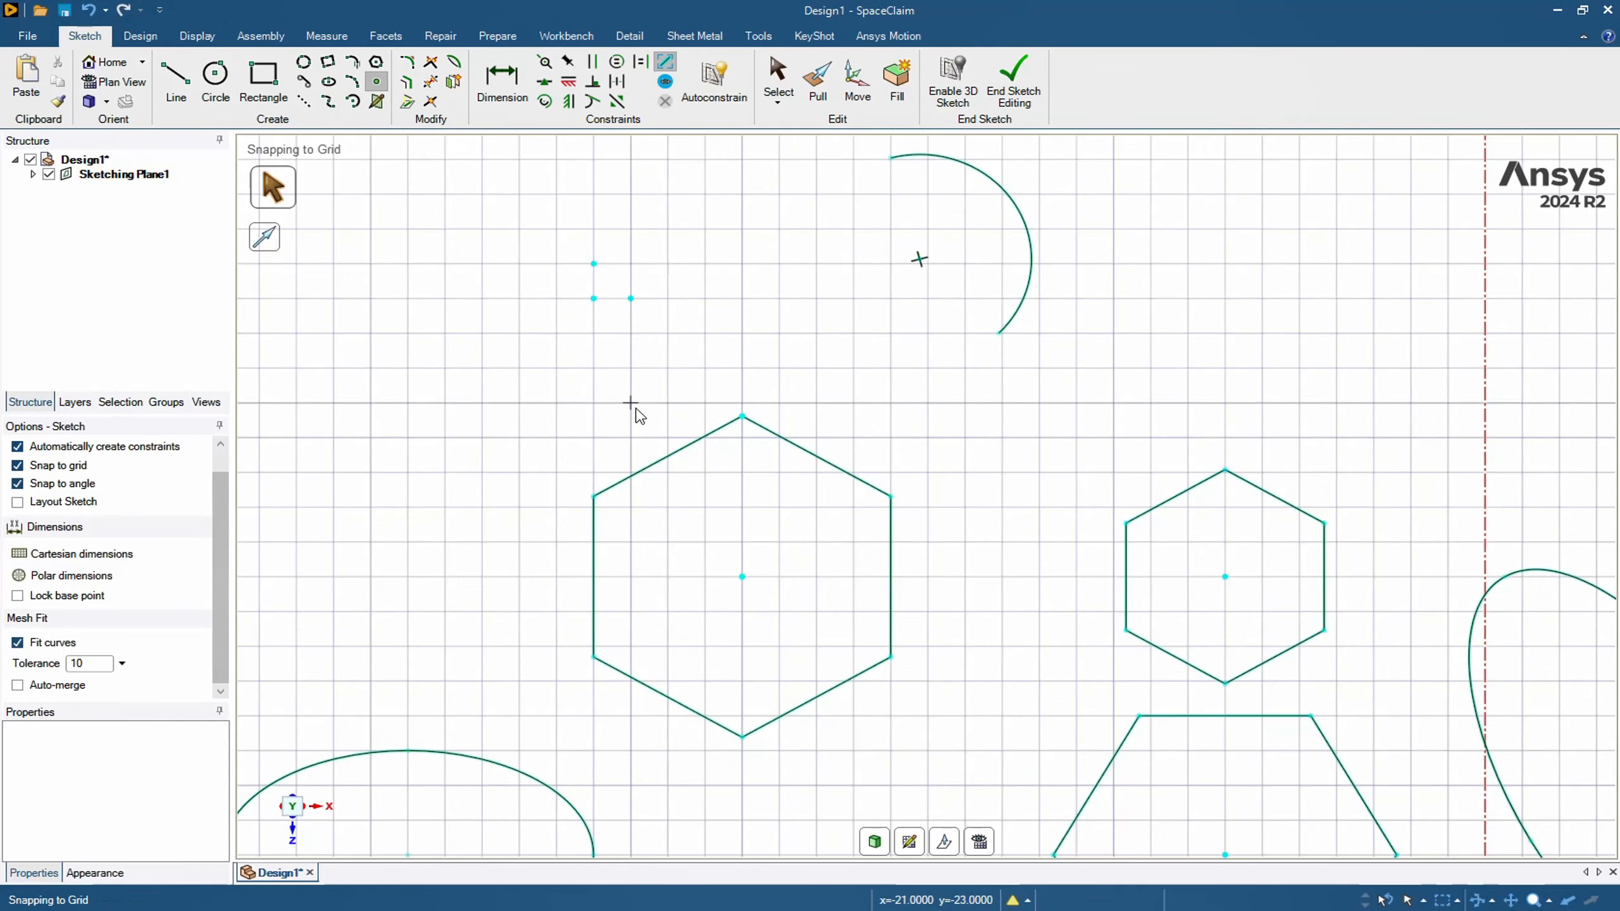
left_click(593, 298)
scroll(678, 394, "down", 3)
scroll(678, 398, "down", 4)
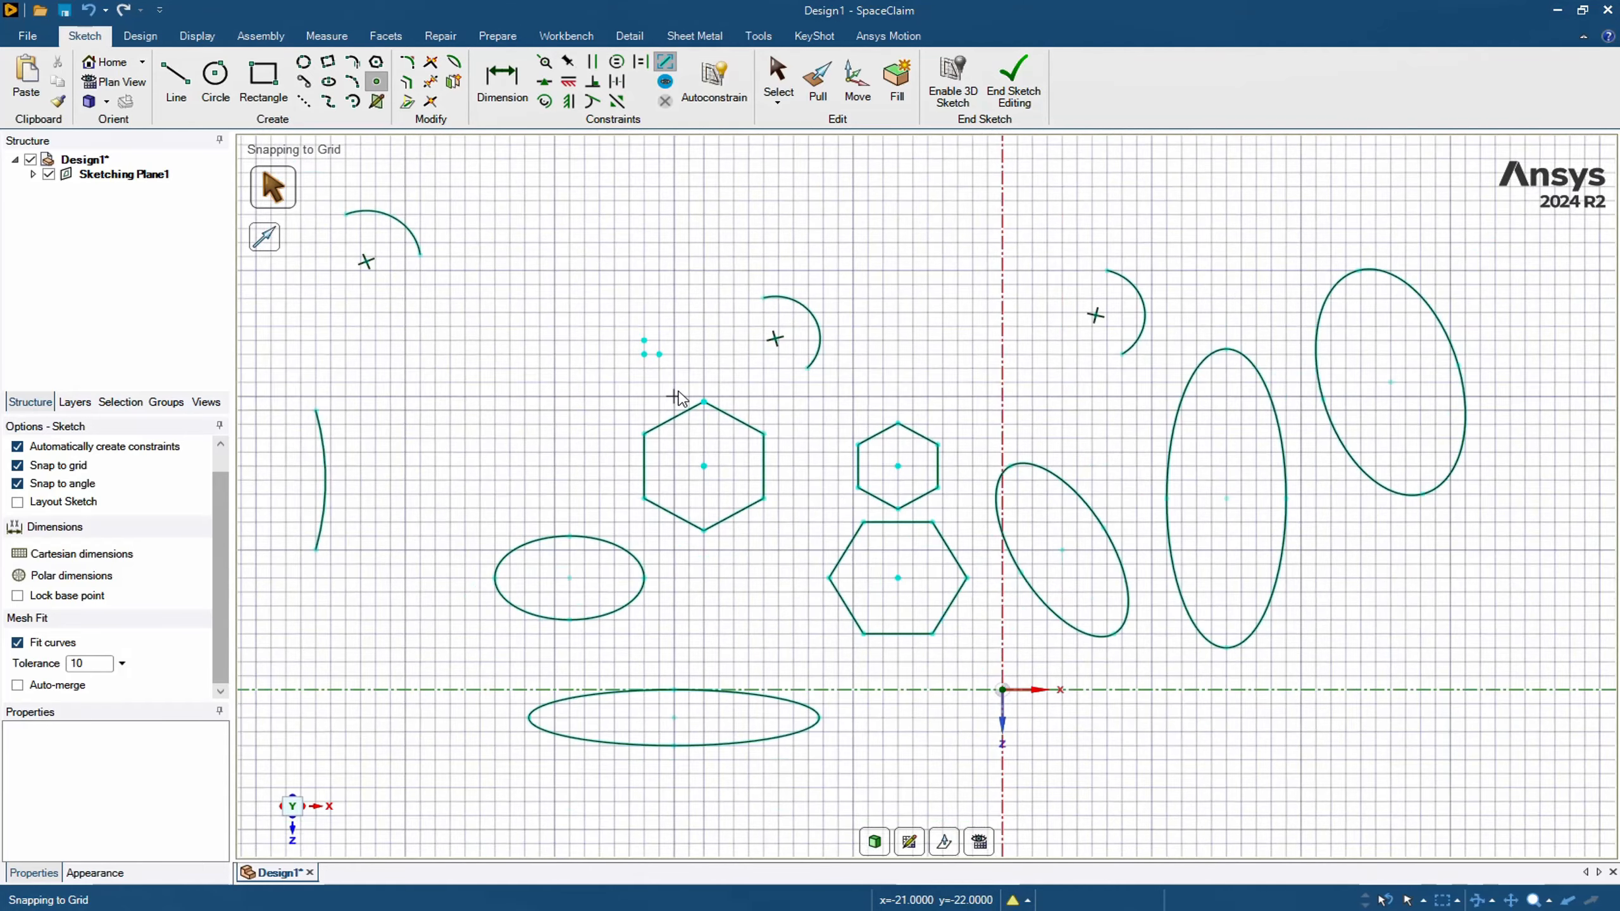
- Sketch a slanted construction line beside the three points and a vertical construction line through the centre of the largest upright hexagon
left_click(303, 102)
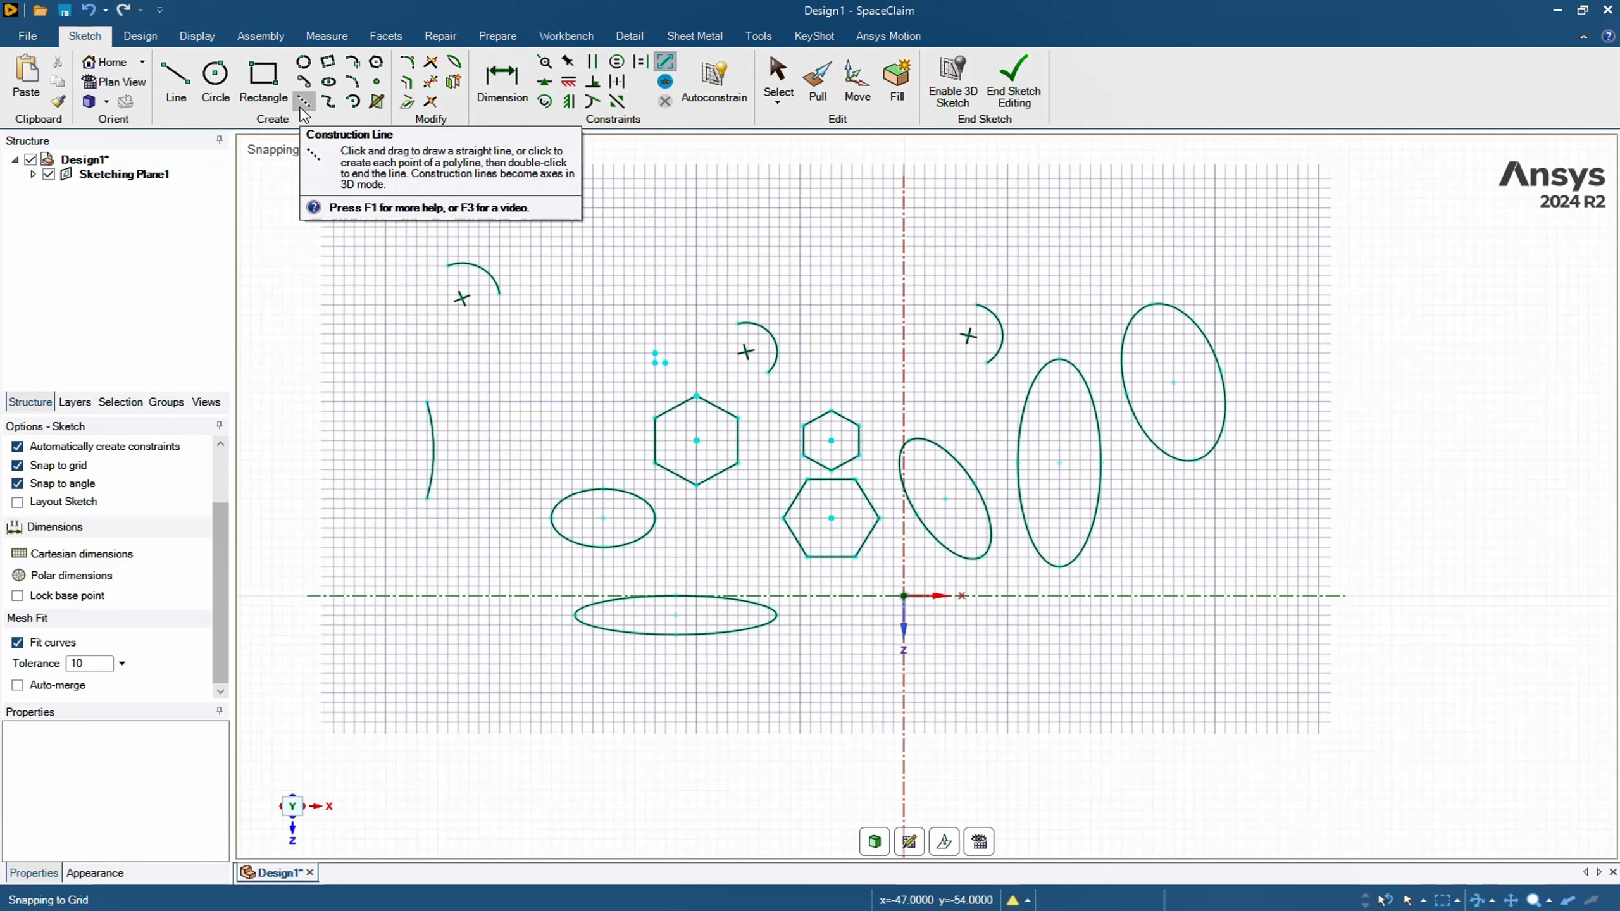
left_click(306, 105)
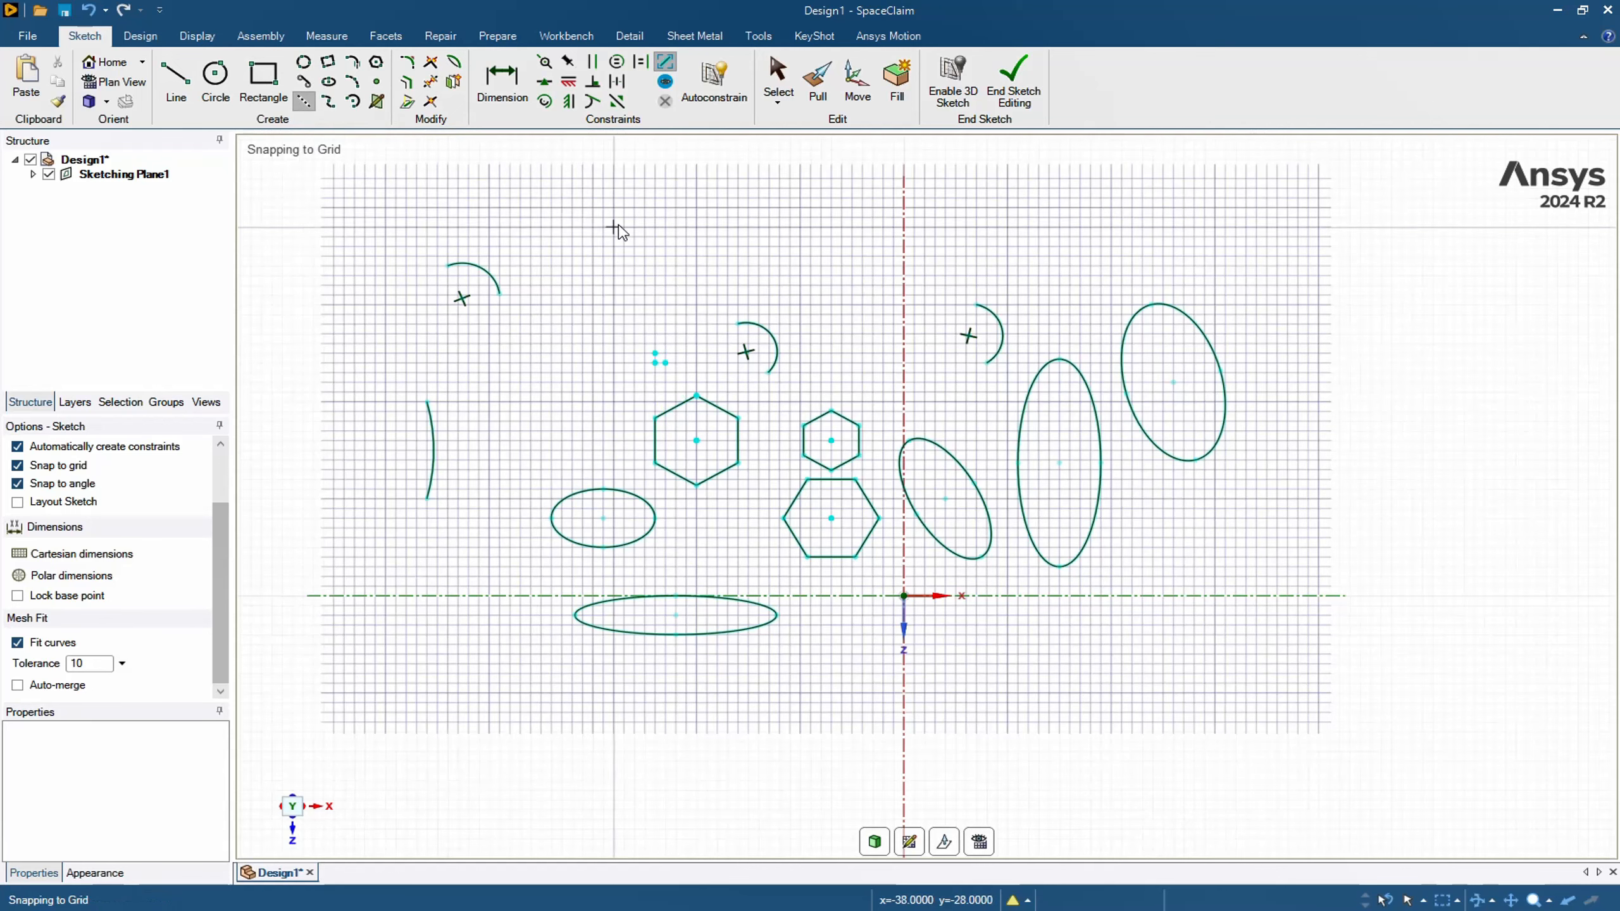
left_click(665, 237)
left_click(627, 370)
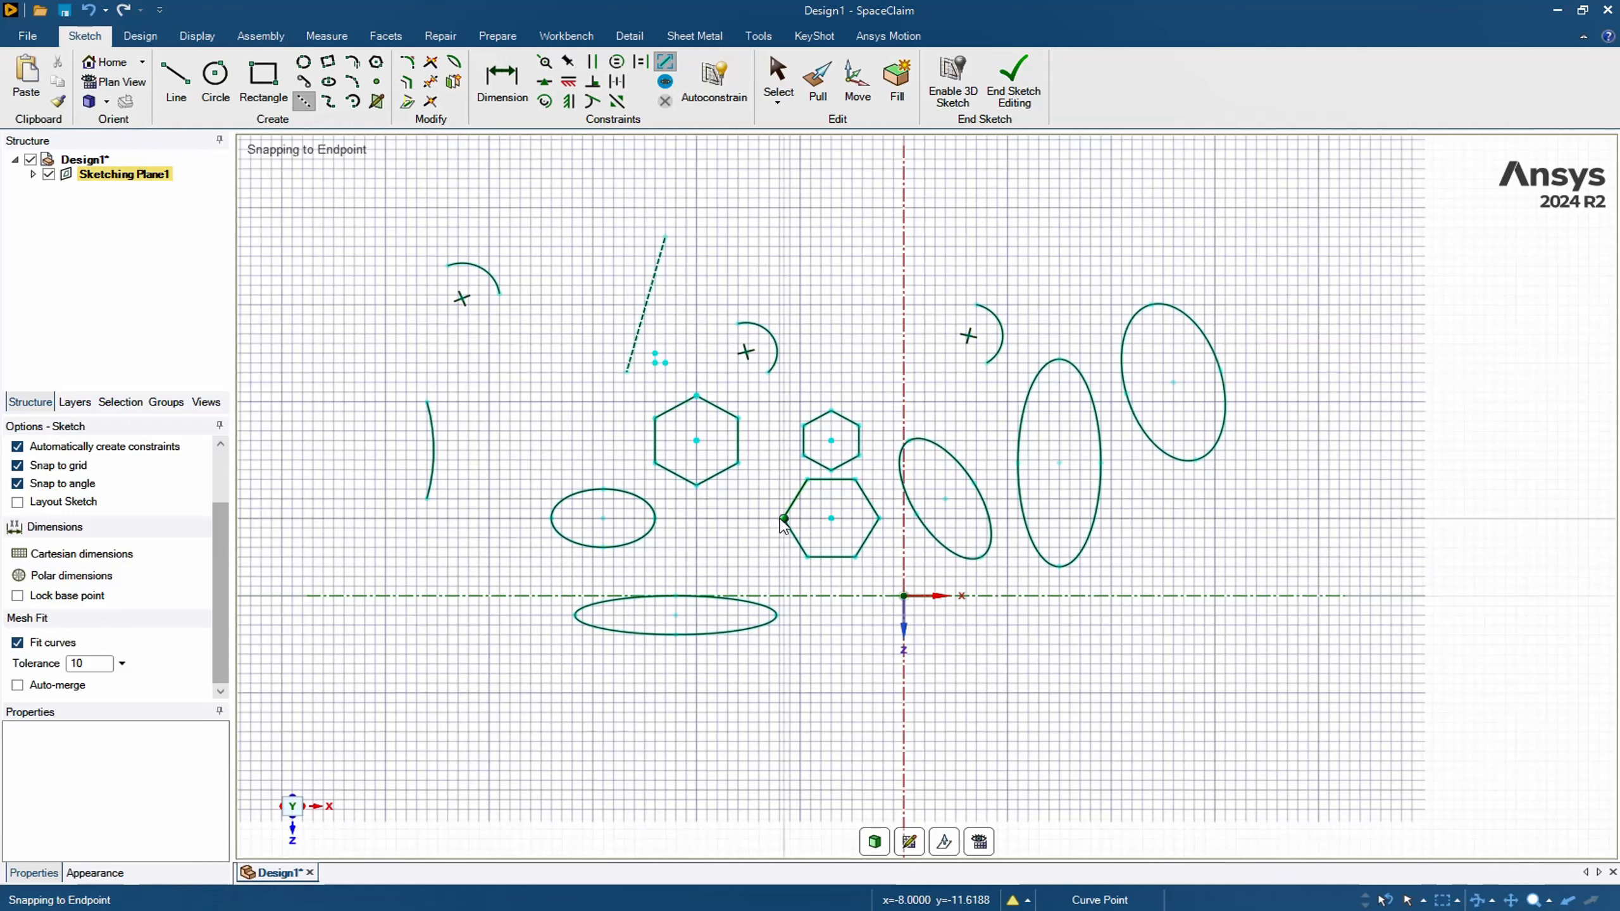
left_click(697, 372)
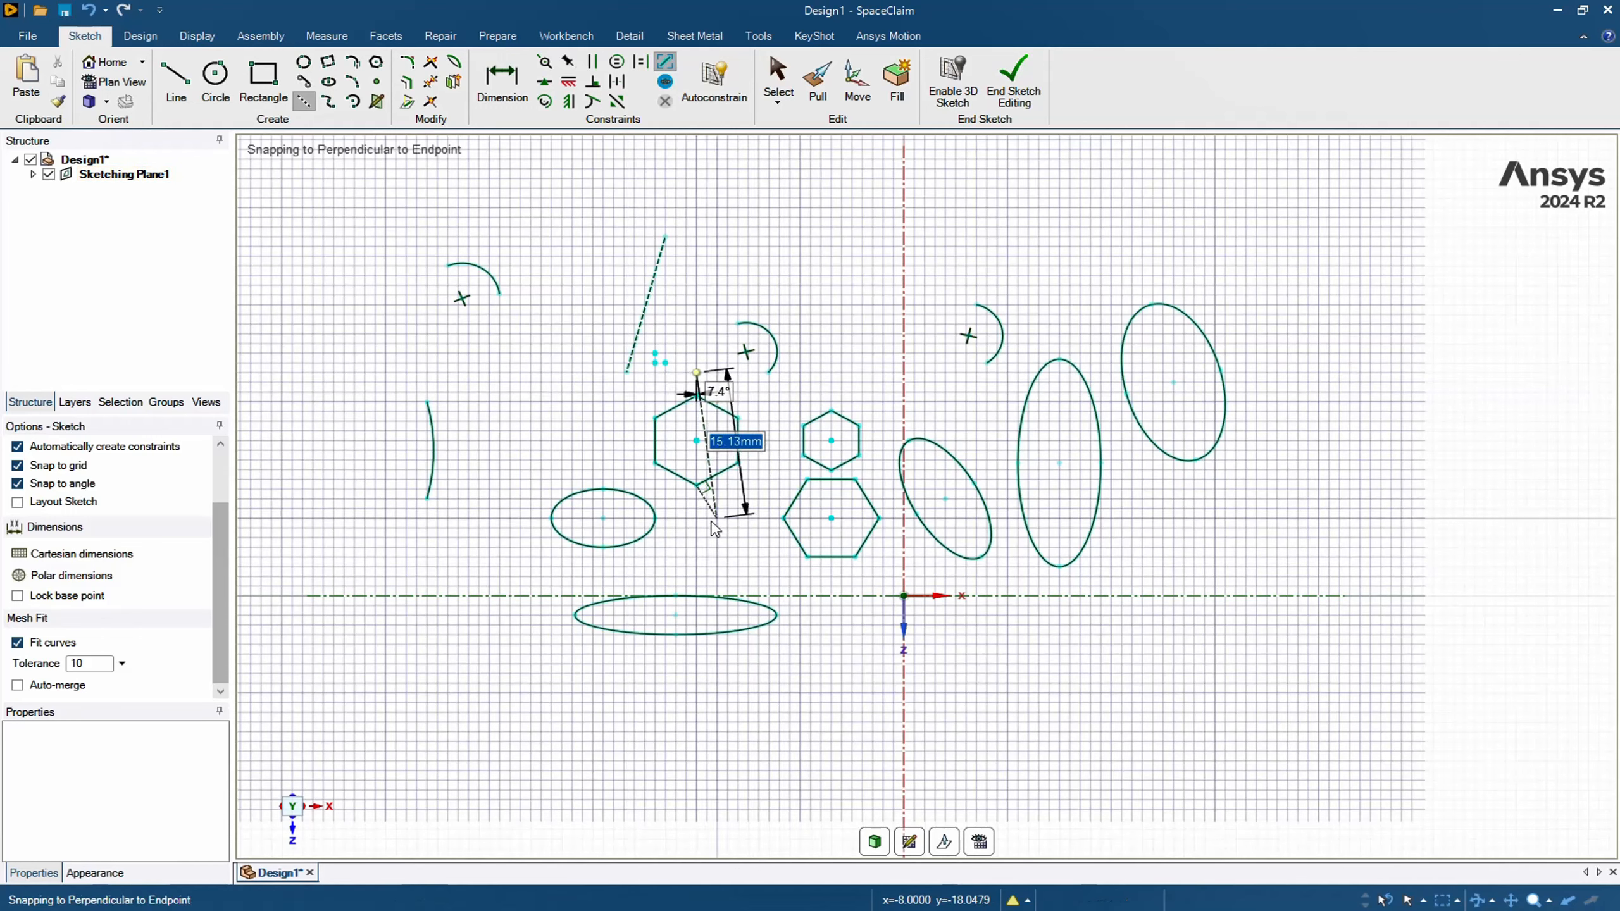
left_click(696, 556)
scroll(749, 529, "up", 3)
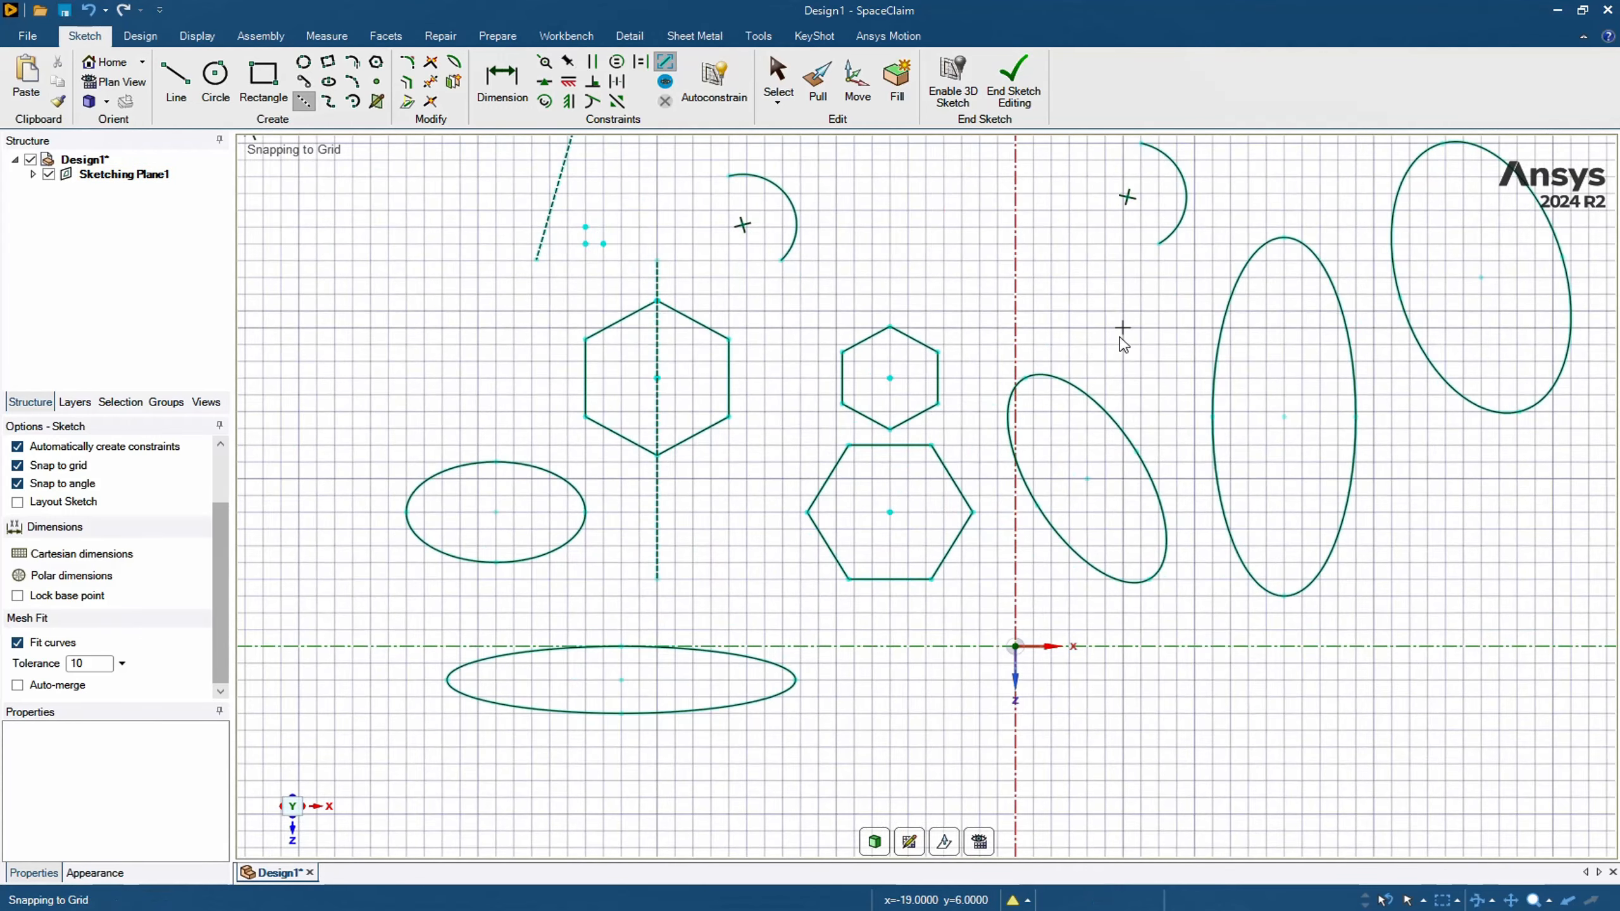
- Sketch construction lines joining two pairs of opposite corners of the small hexagon, plus a horizontal one through the flat-topped hexagon's centre
scroll(1118, 341, "down", 3)
left_click(1030, 349)
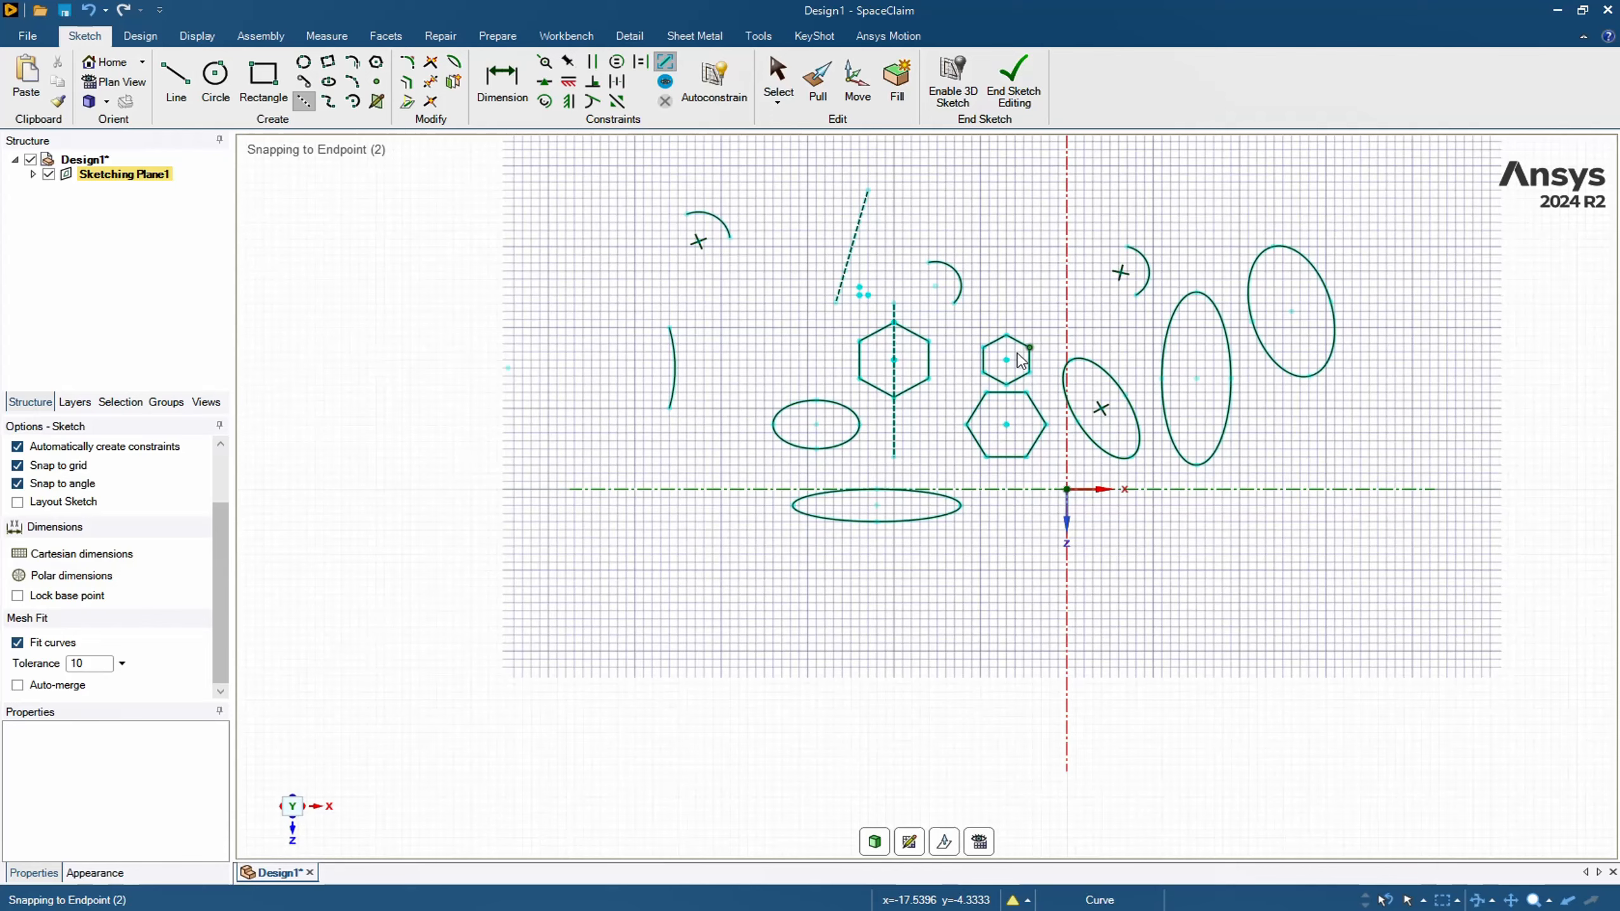
left_click(982, 372)
scroll(1050, 360, "up", 3)
left_click(908, 289)
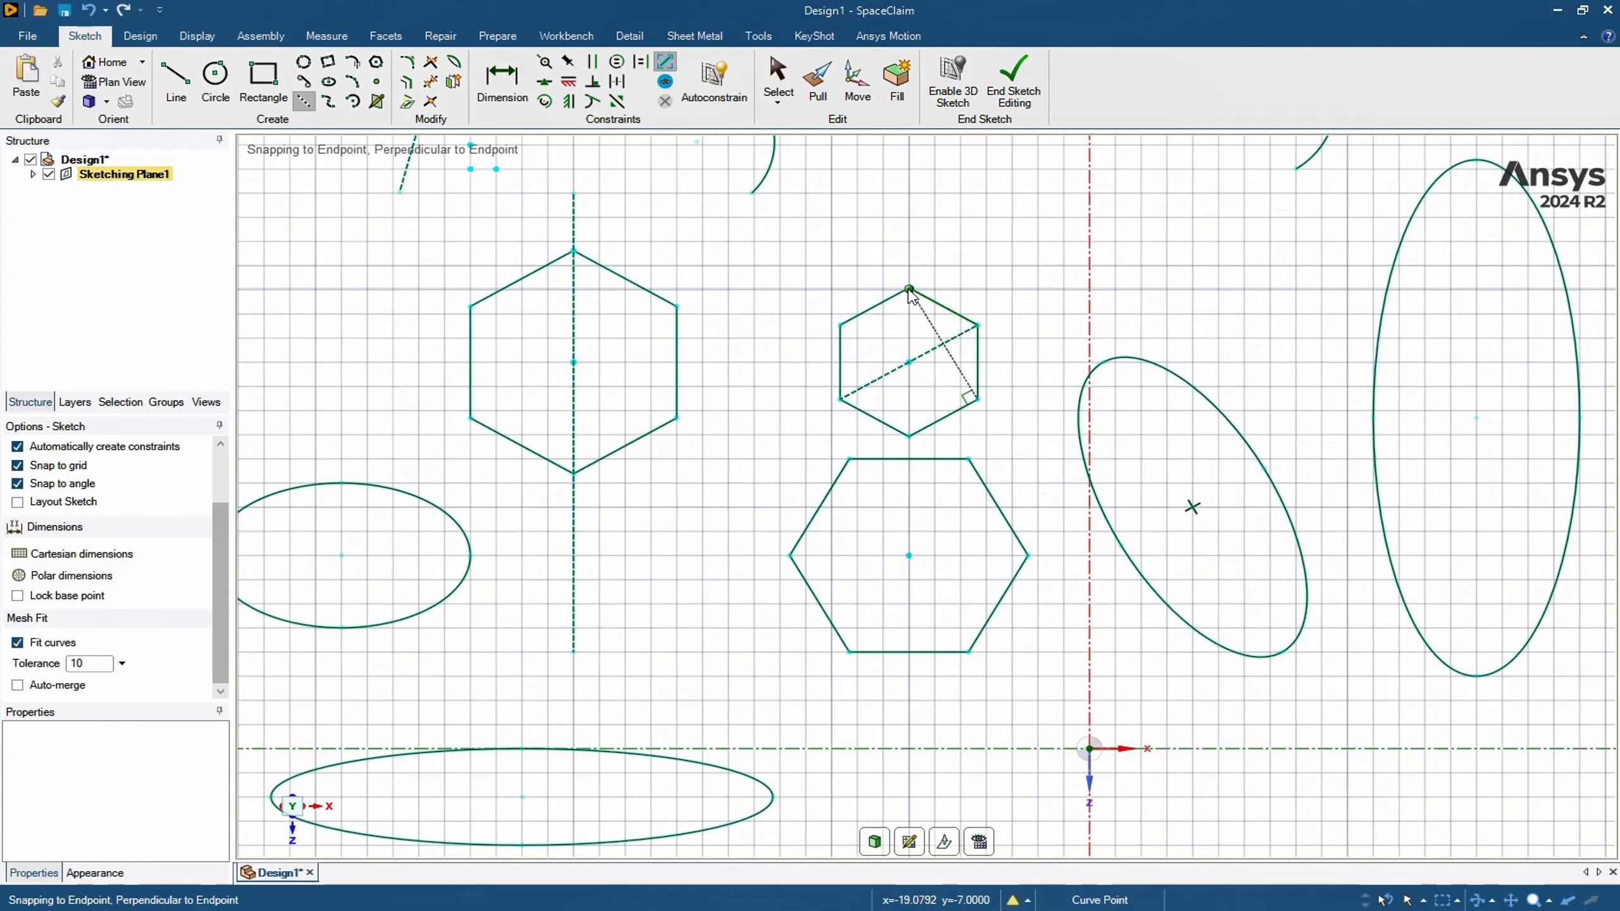
left_click(908, 437)
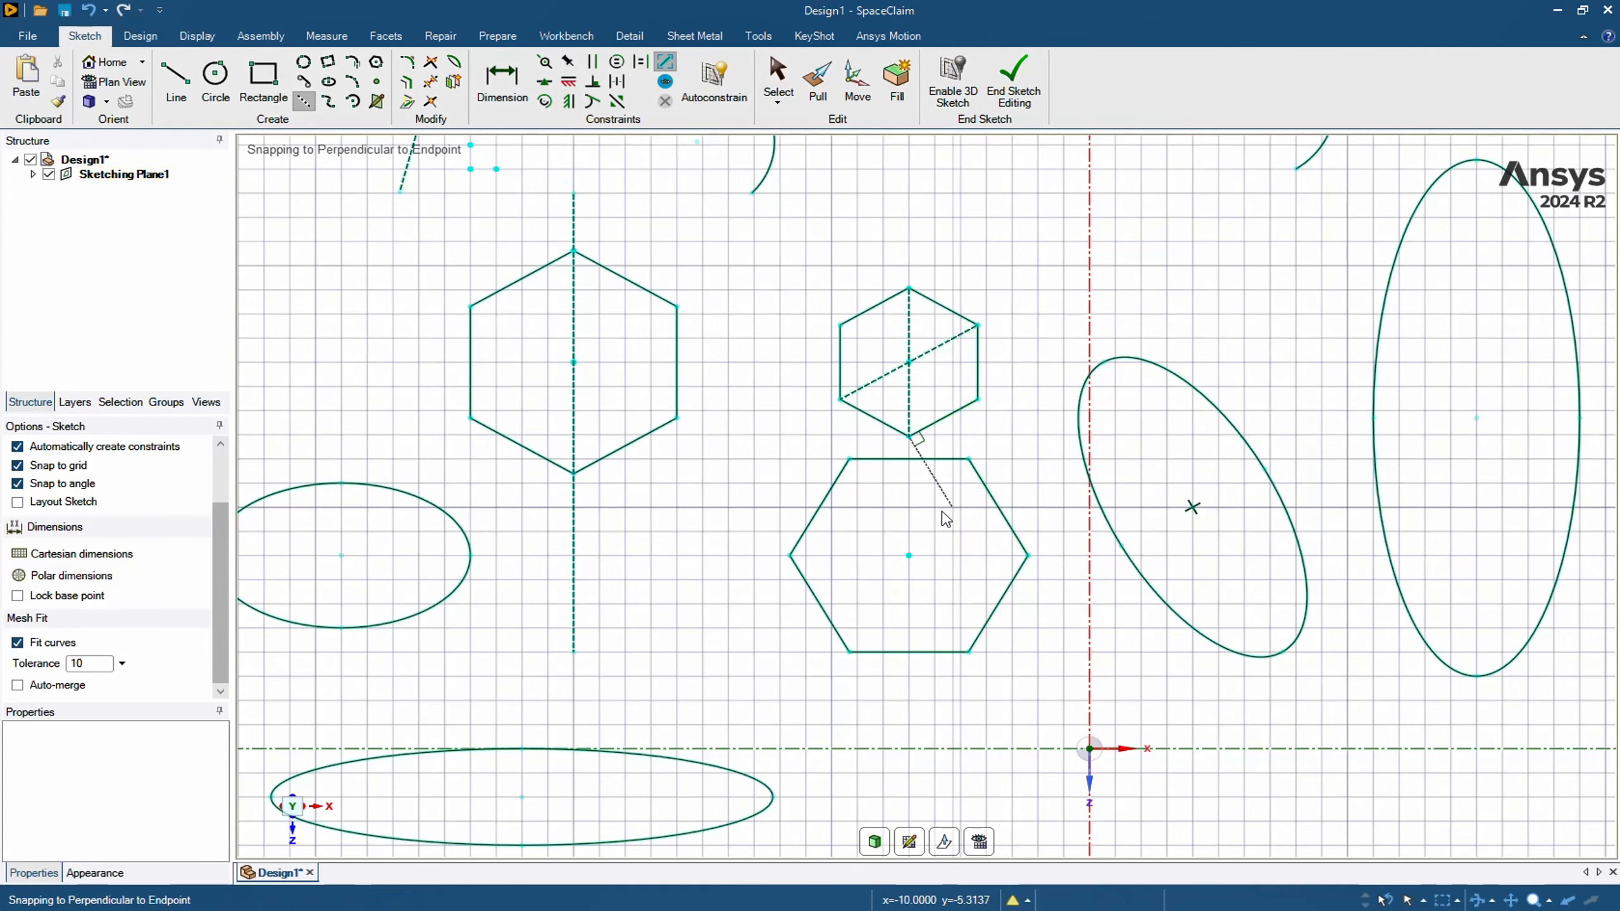
left_click(728, 555)
left_click(1124, 572)
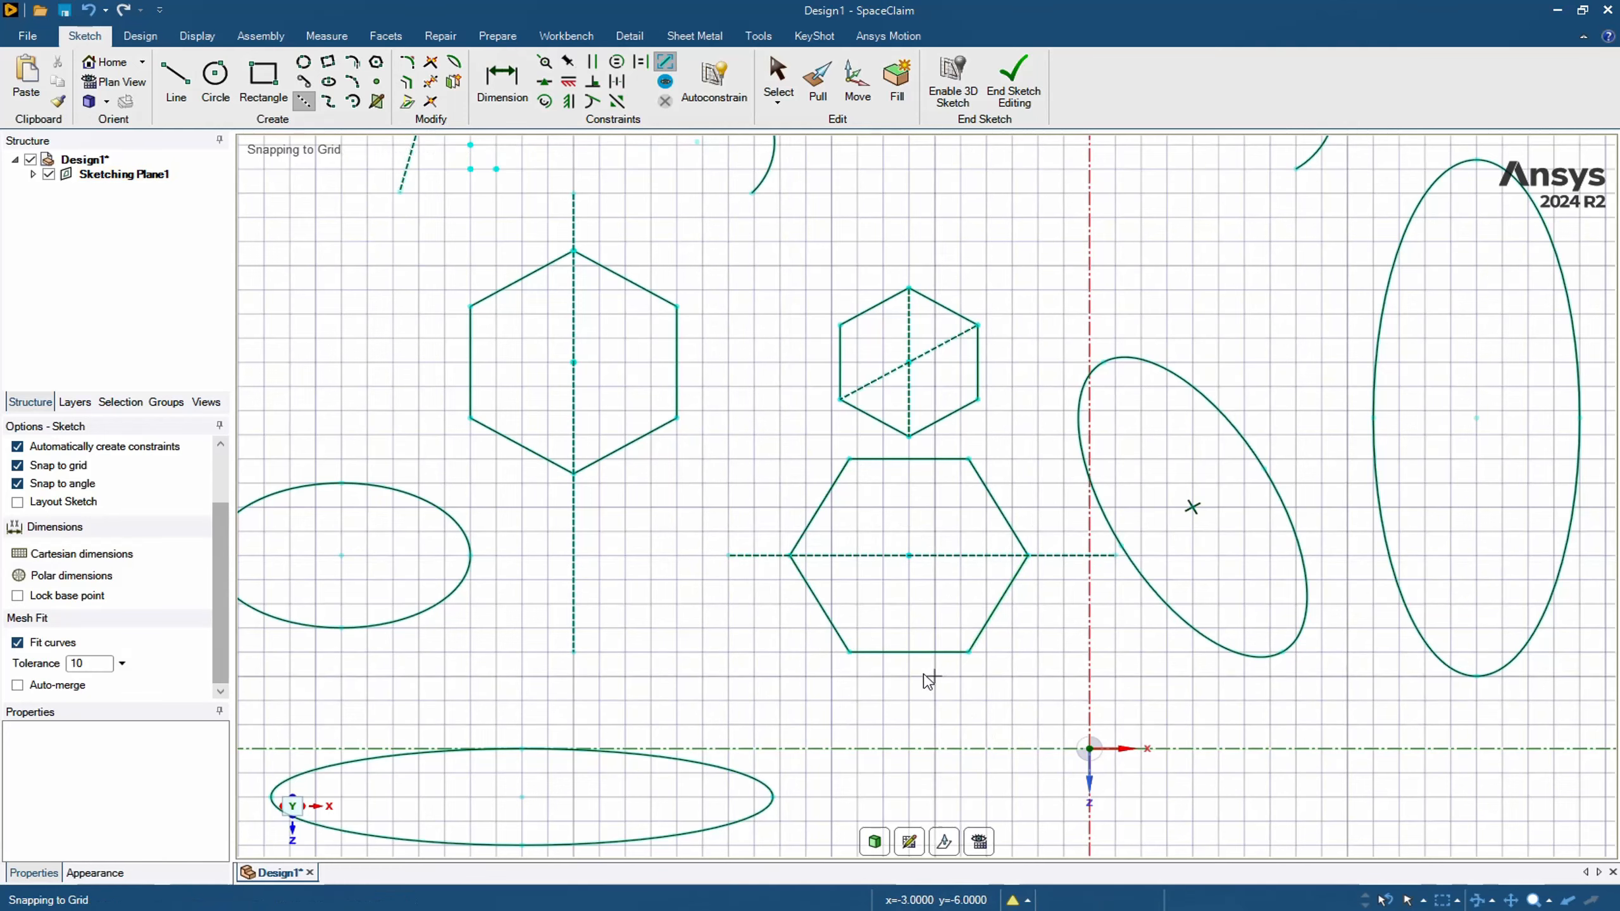
- Sketch a vertical and a horizontal construction line crossing inside the 10 by 6 mm ellipse and extending beyond its outline
scroll(783, 536, "down", 3)
left_click(514, 464)
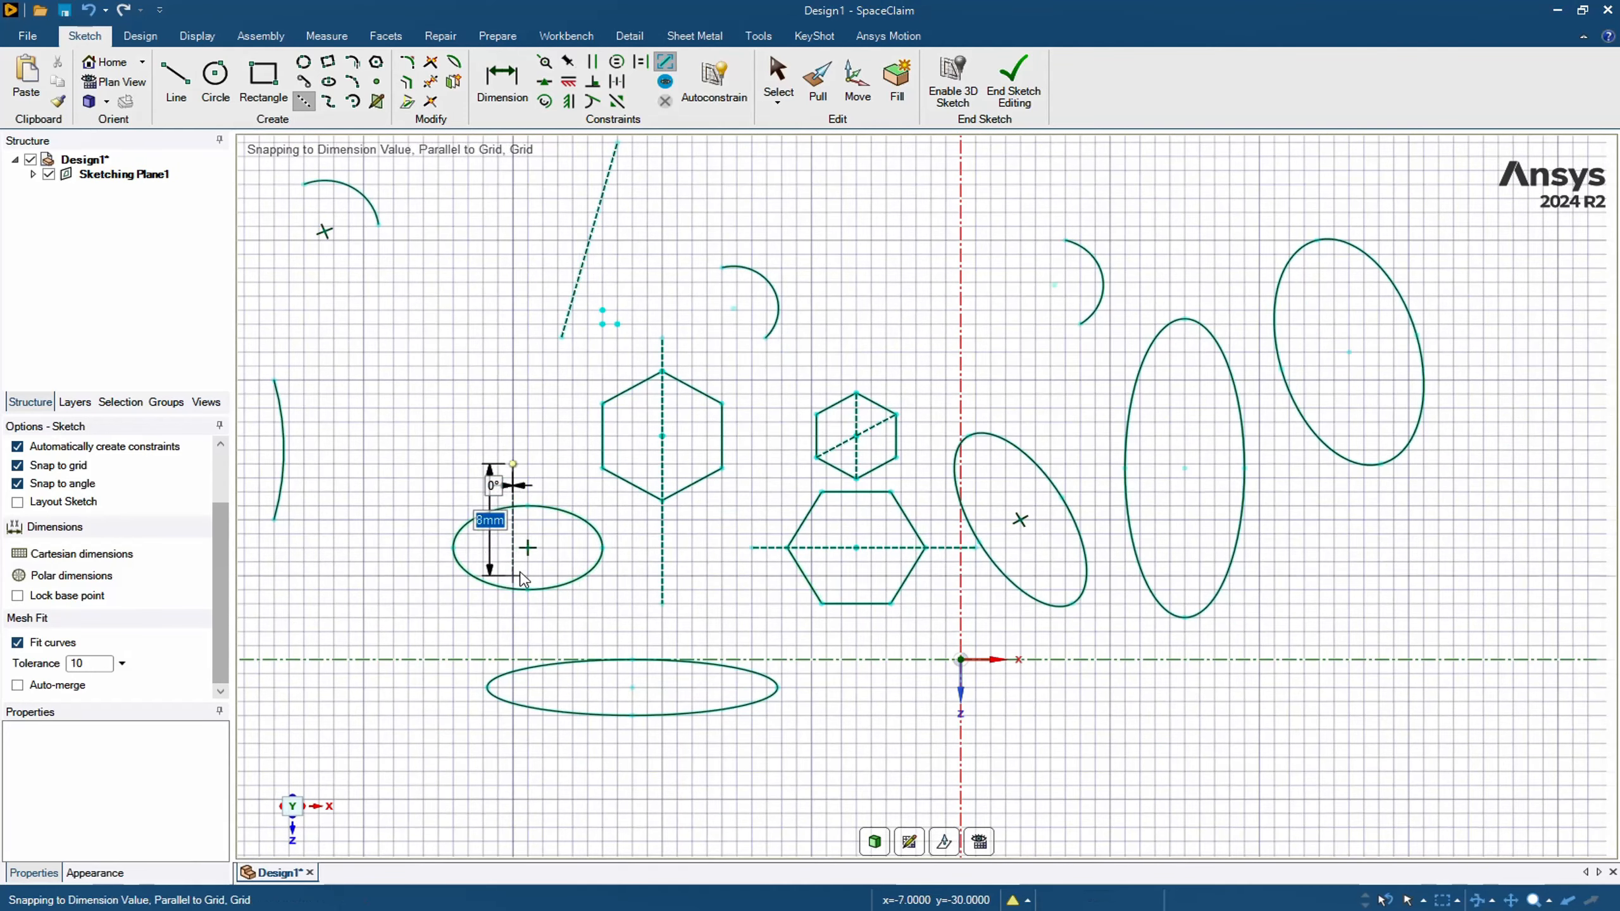
left_click(512, 614)
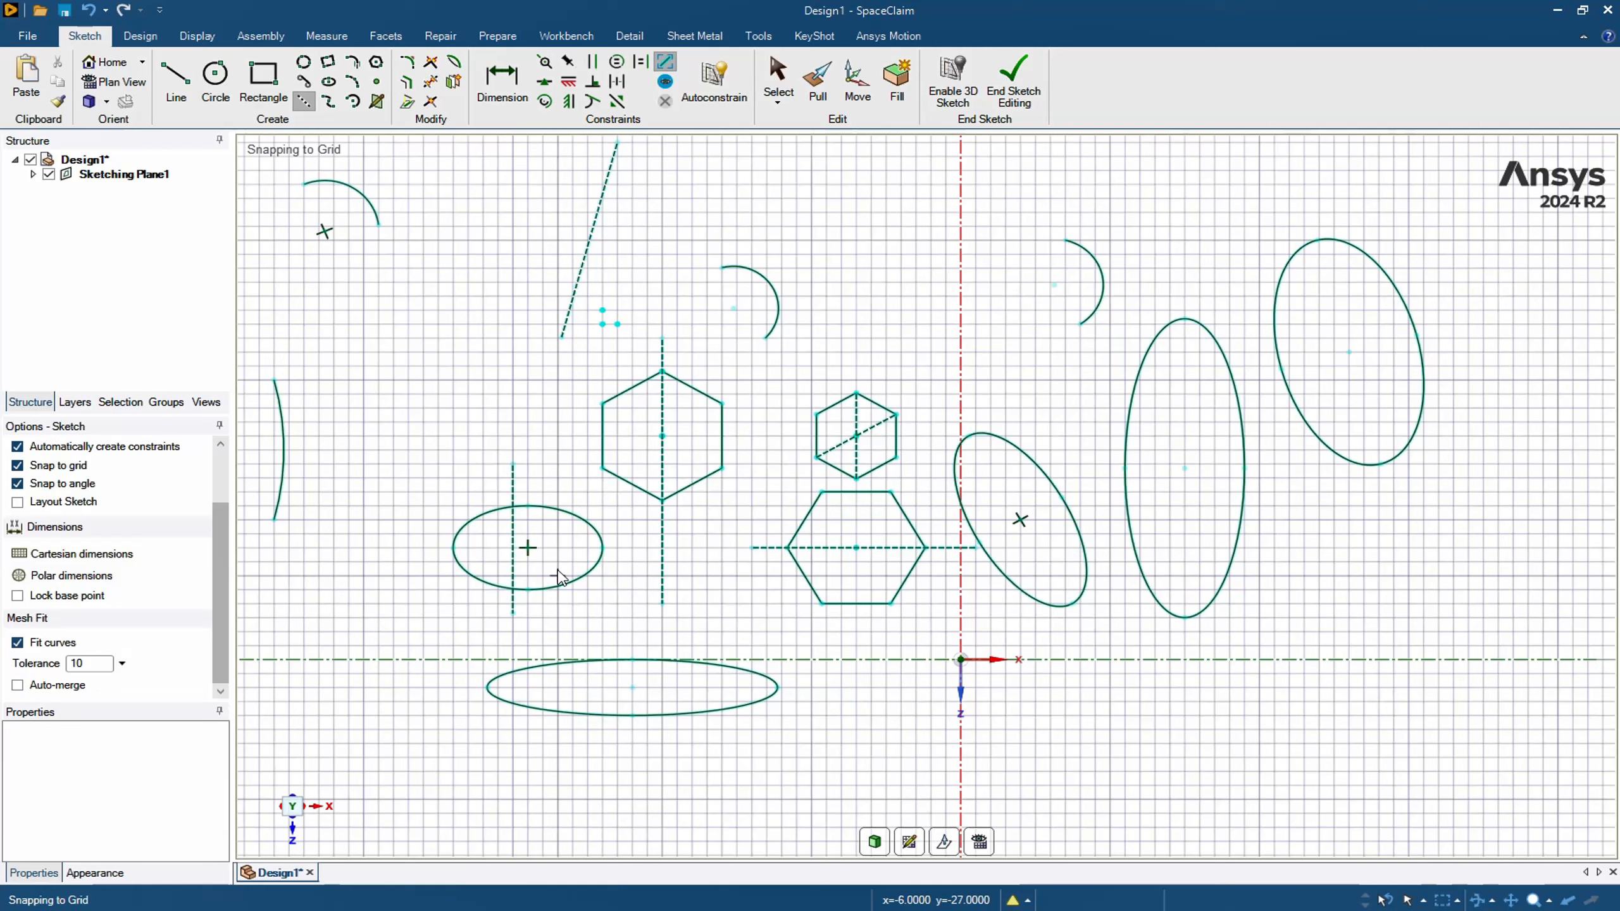
left_click(422, 547)
left_click(645, 556)
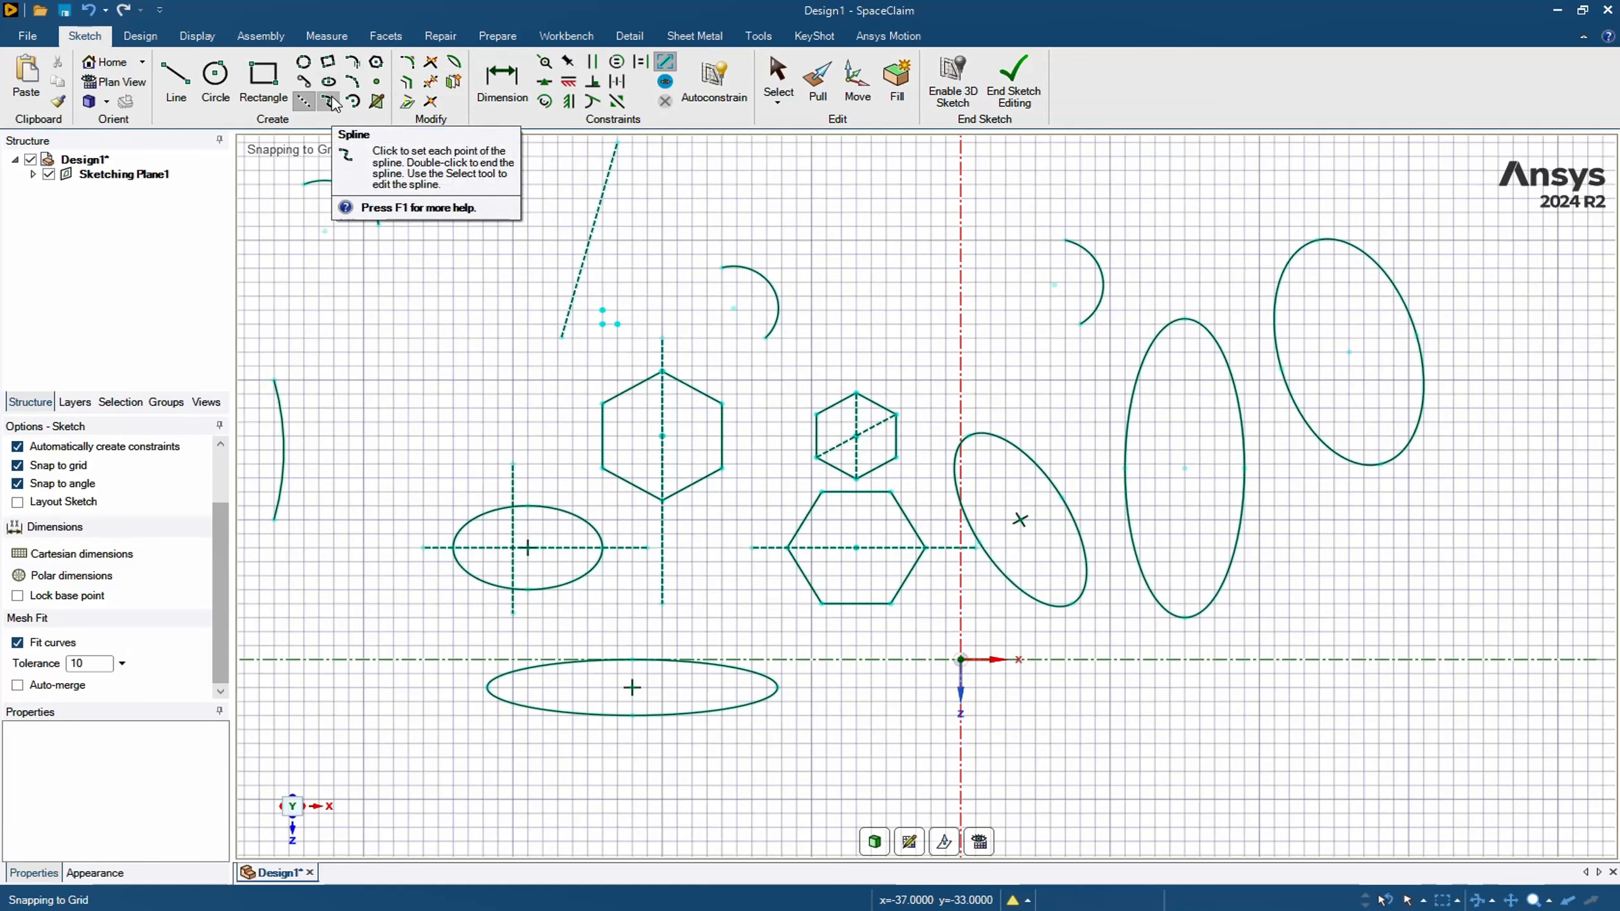
- Sketch a closed kidney-shaped spline through six points beside the vertical axis, just below the horizontal axis, ending on its start point
scroll(1035, 576, "down", 4)
scroll(997, 705, "up", 7)
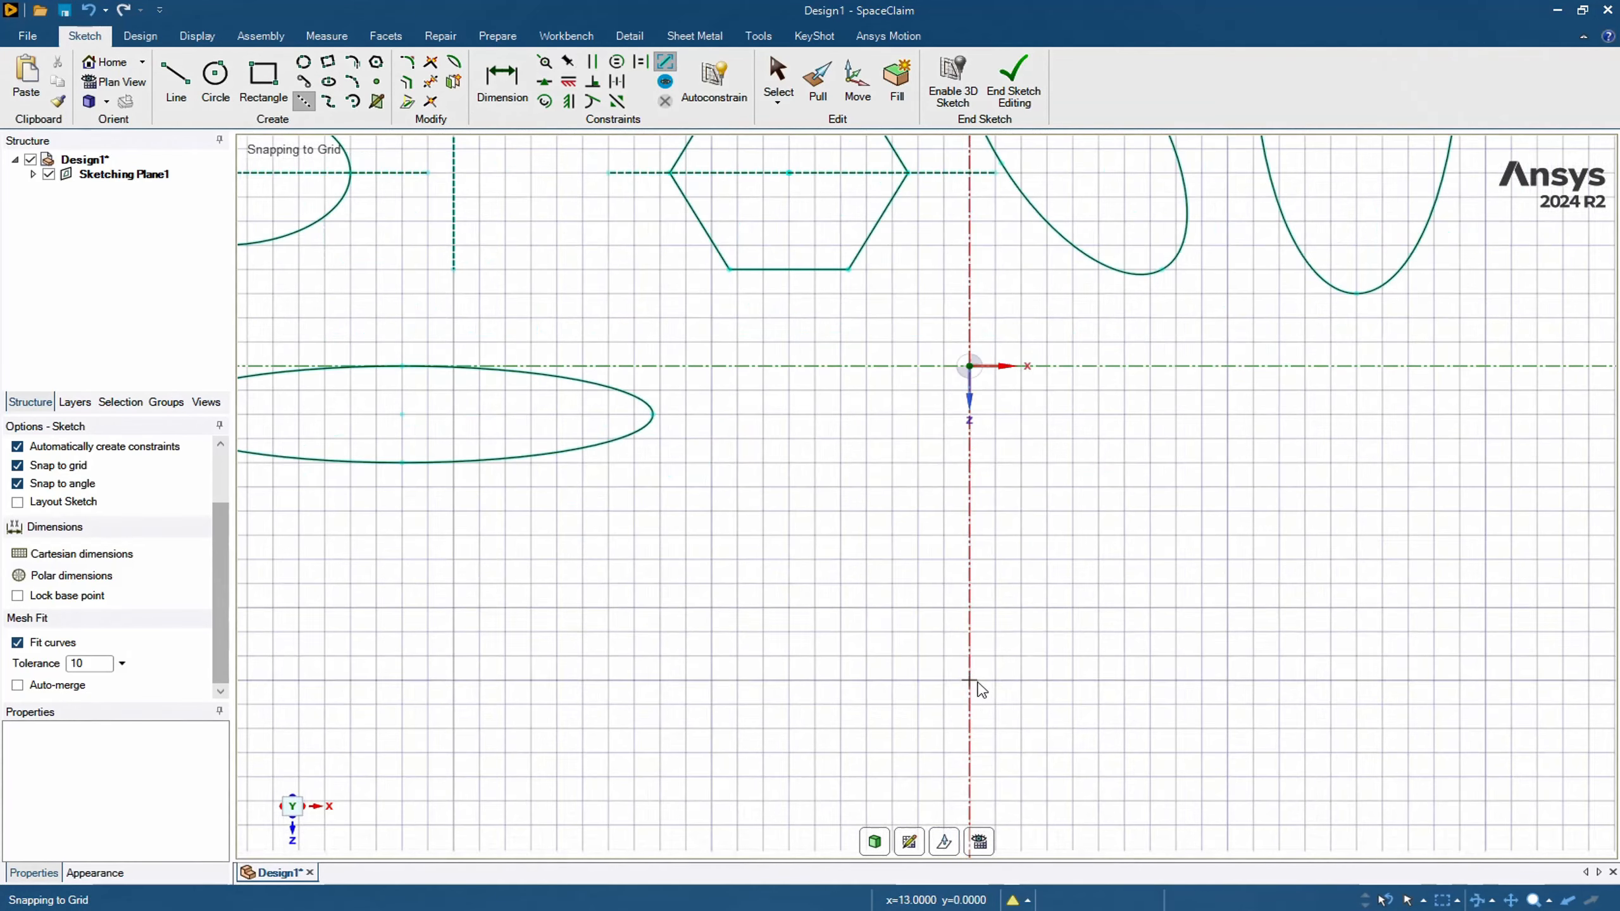
left_click(337, 107)
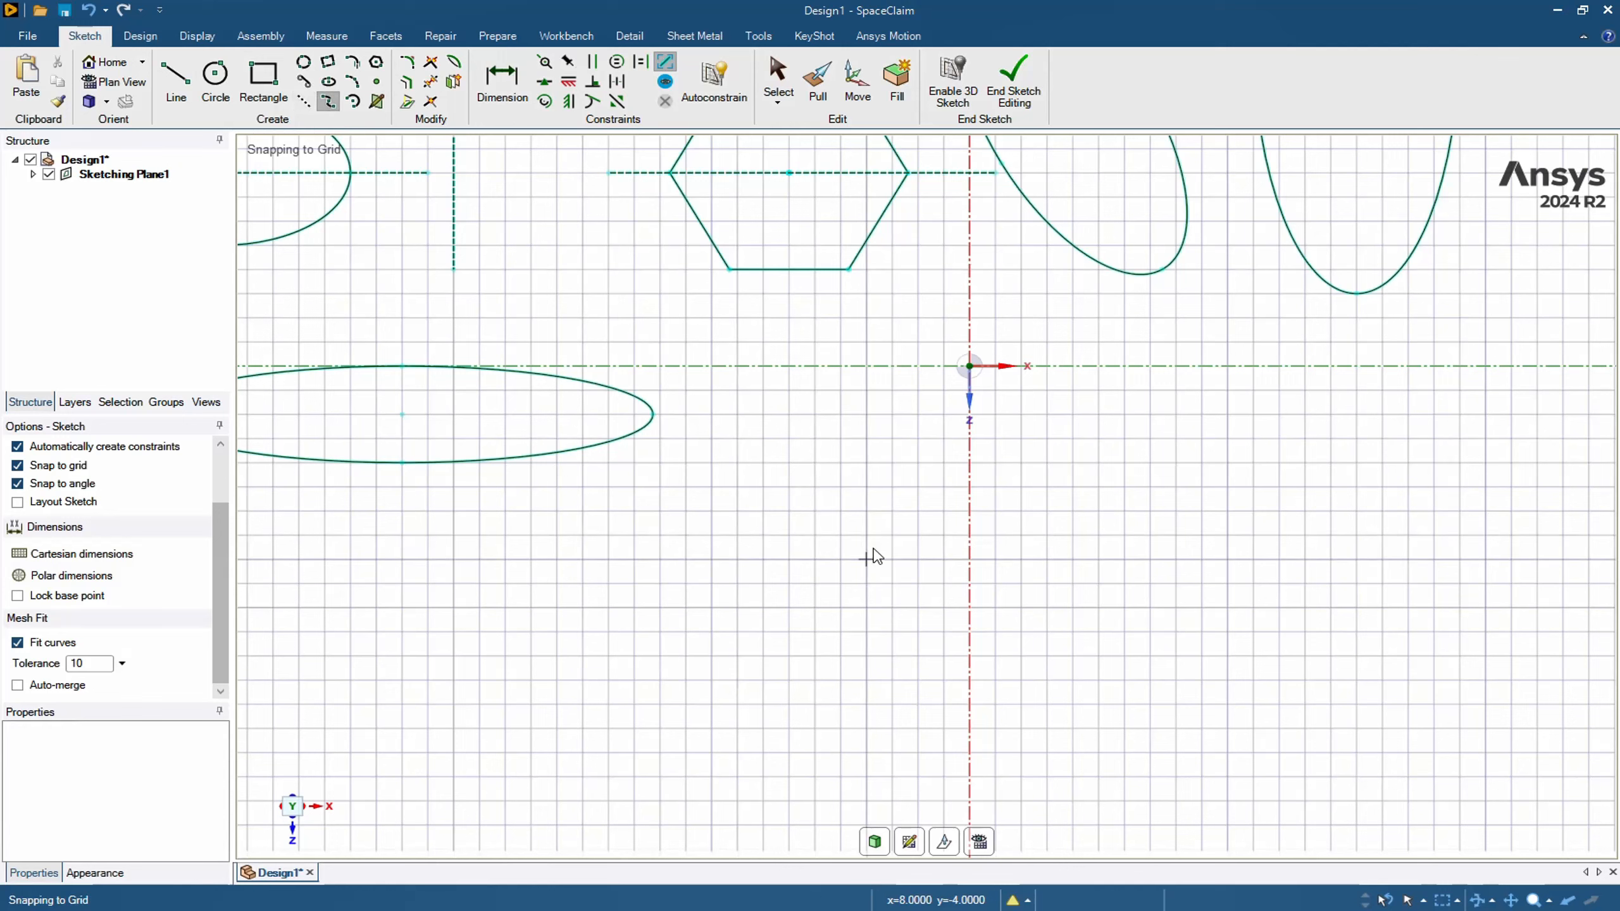
left_click(1047, 415)
left_click(1046, 535)
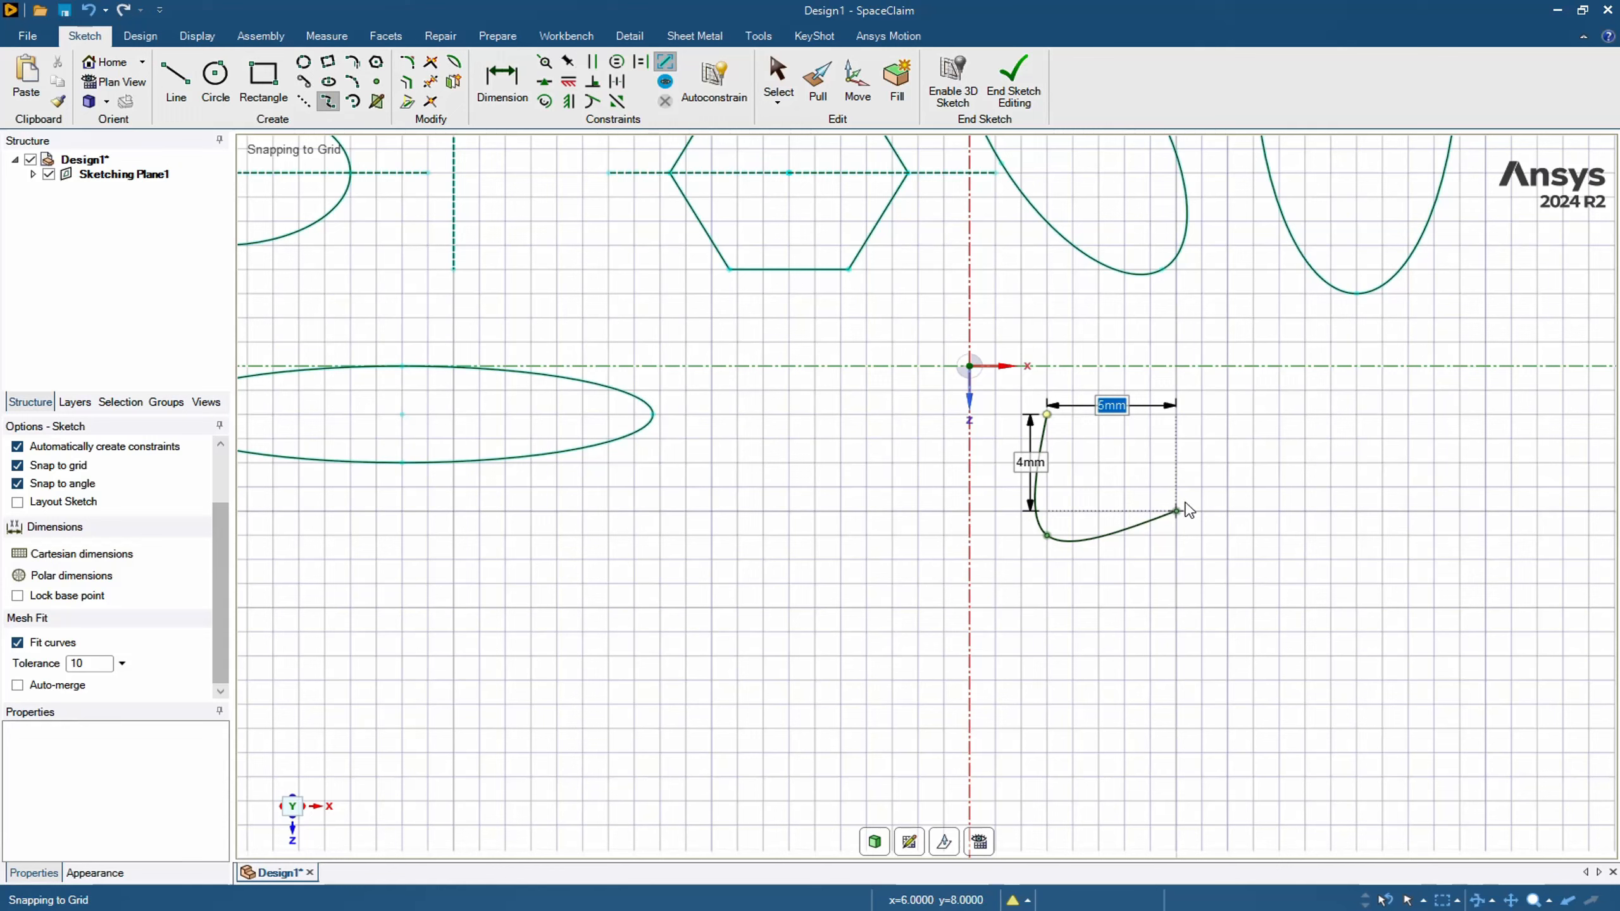
left_click(1177, 511)
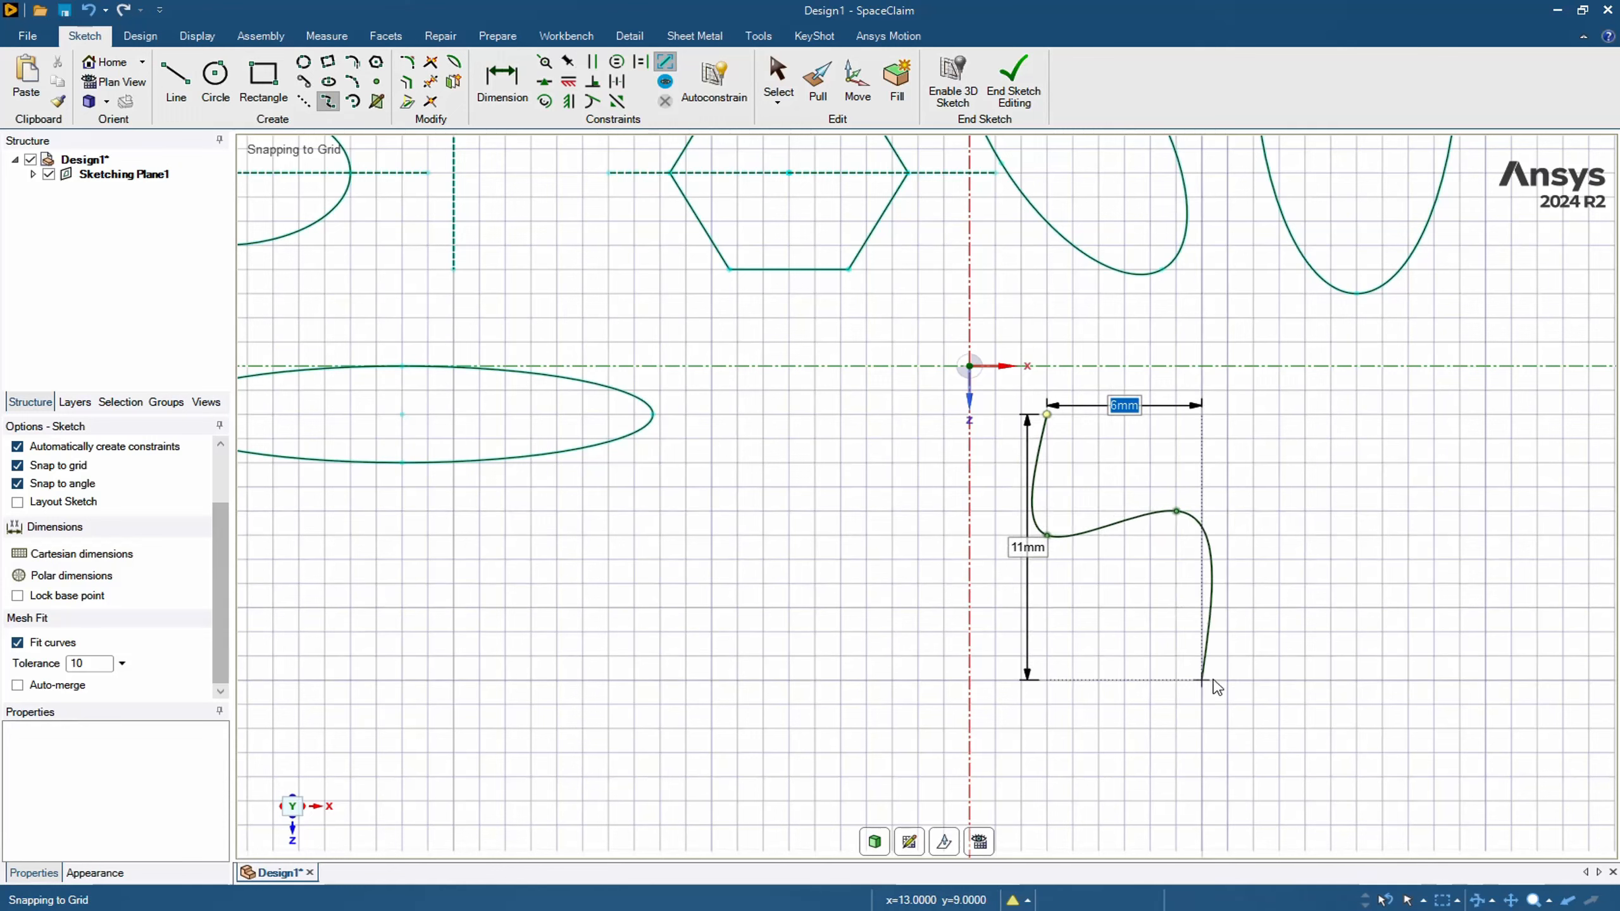
left_click(1202, 680)
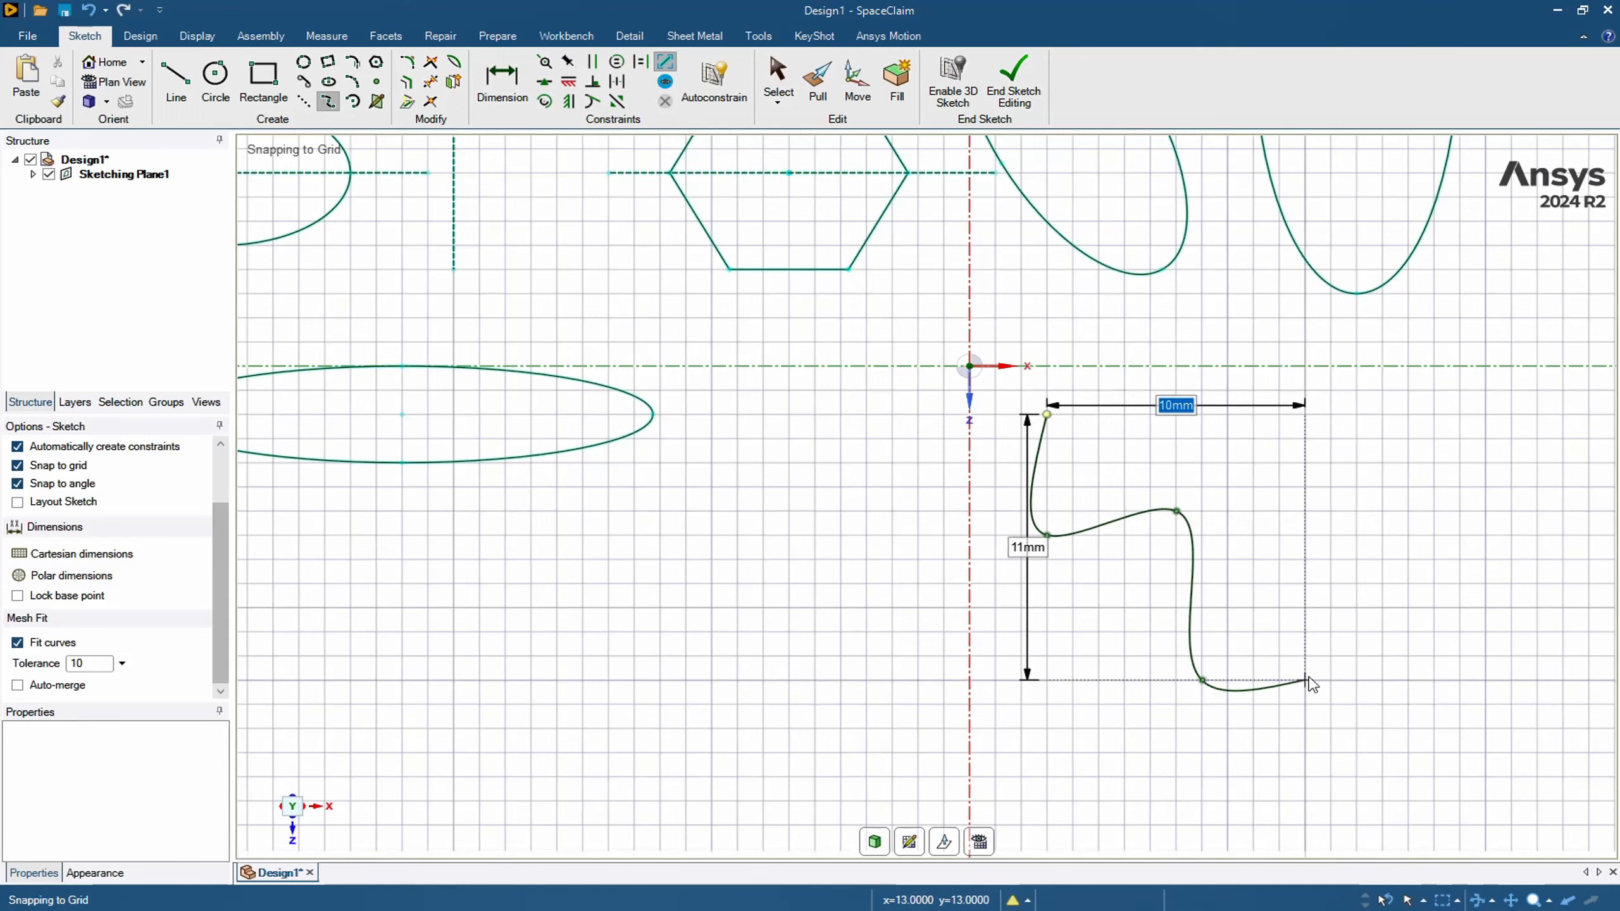
left_click(1356, 608)
left_click(1356, 462)
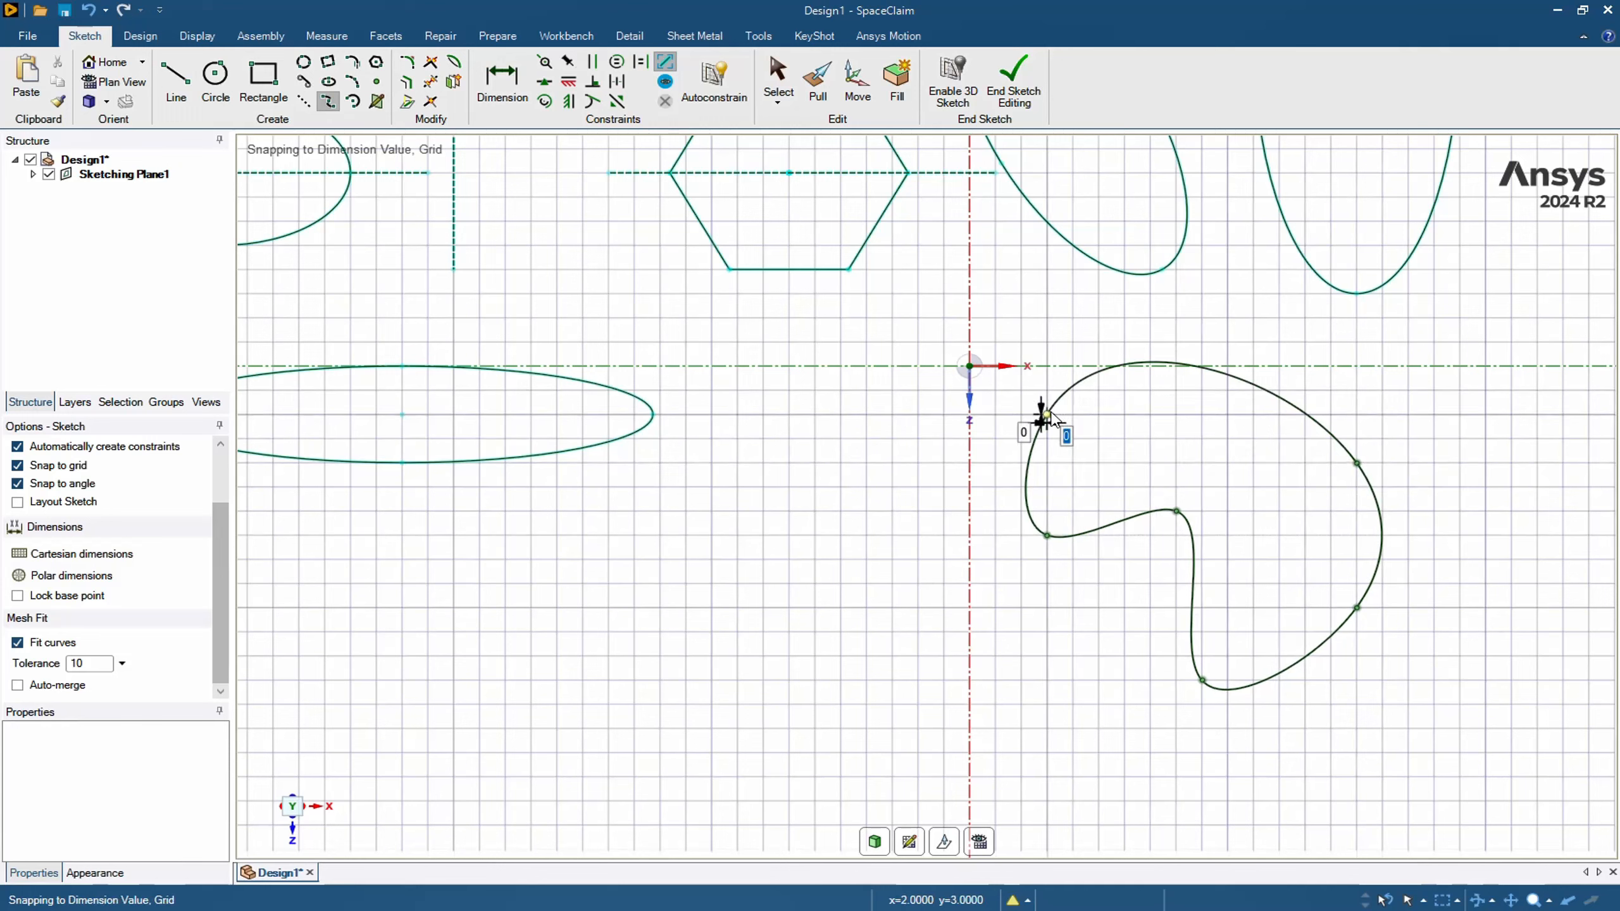
left_click(1047, 415)
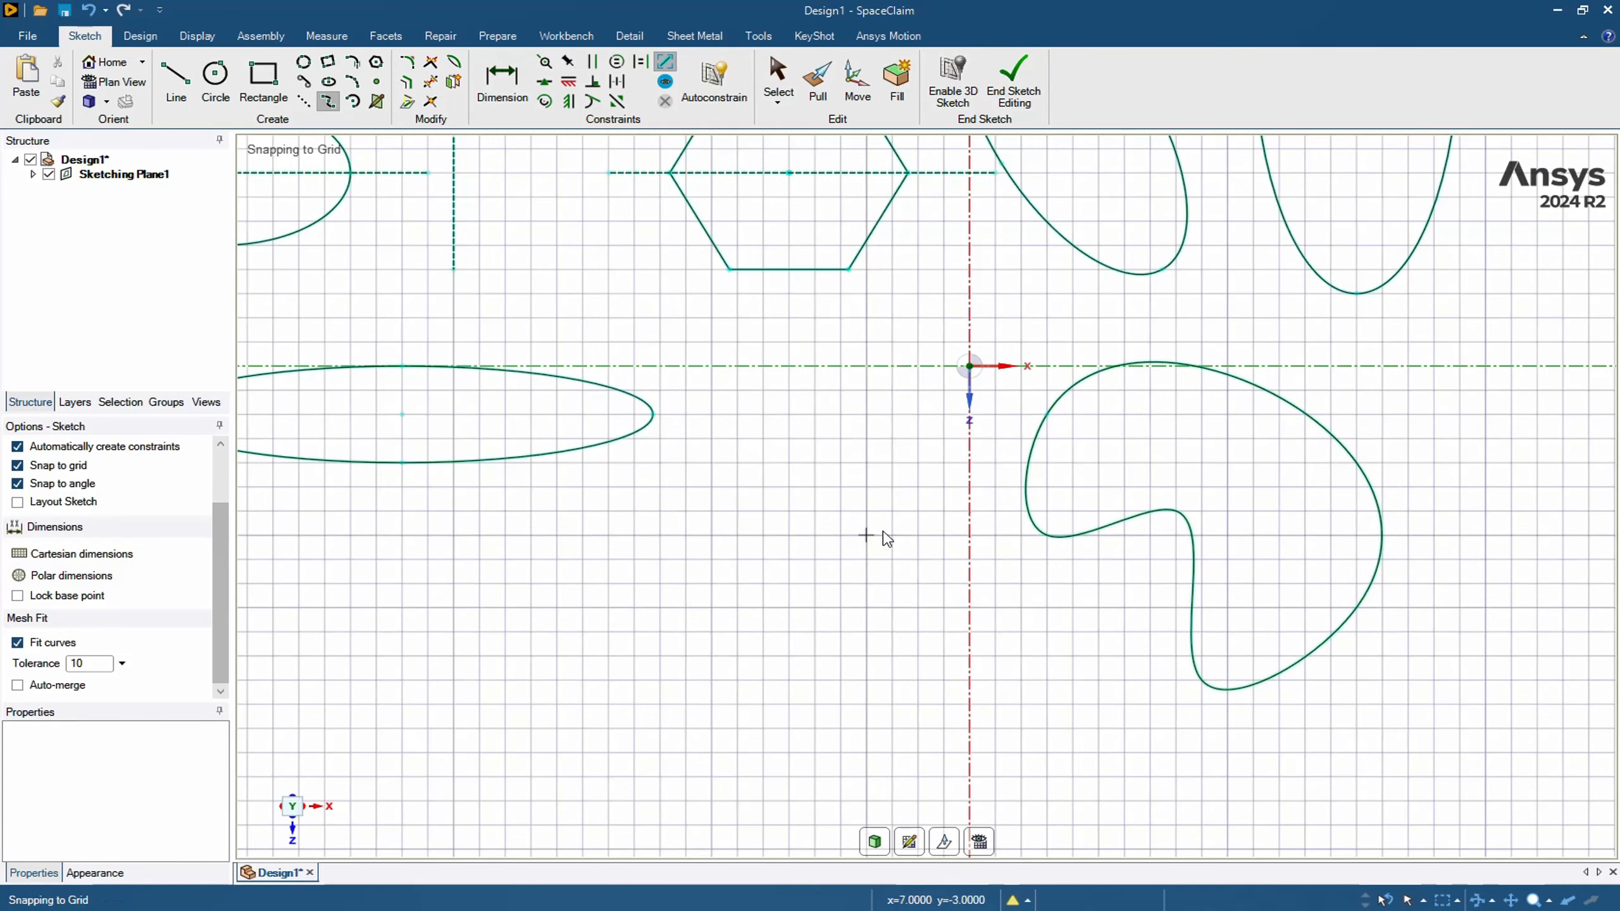
- Sketch a closed leaf-shaped spline through four points below the long flat ellipse, about 9 mm wide between its points
left_click(712, 534)
left_click(635, 631)
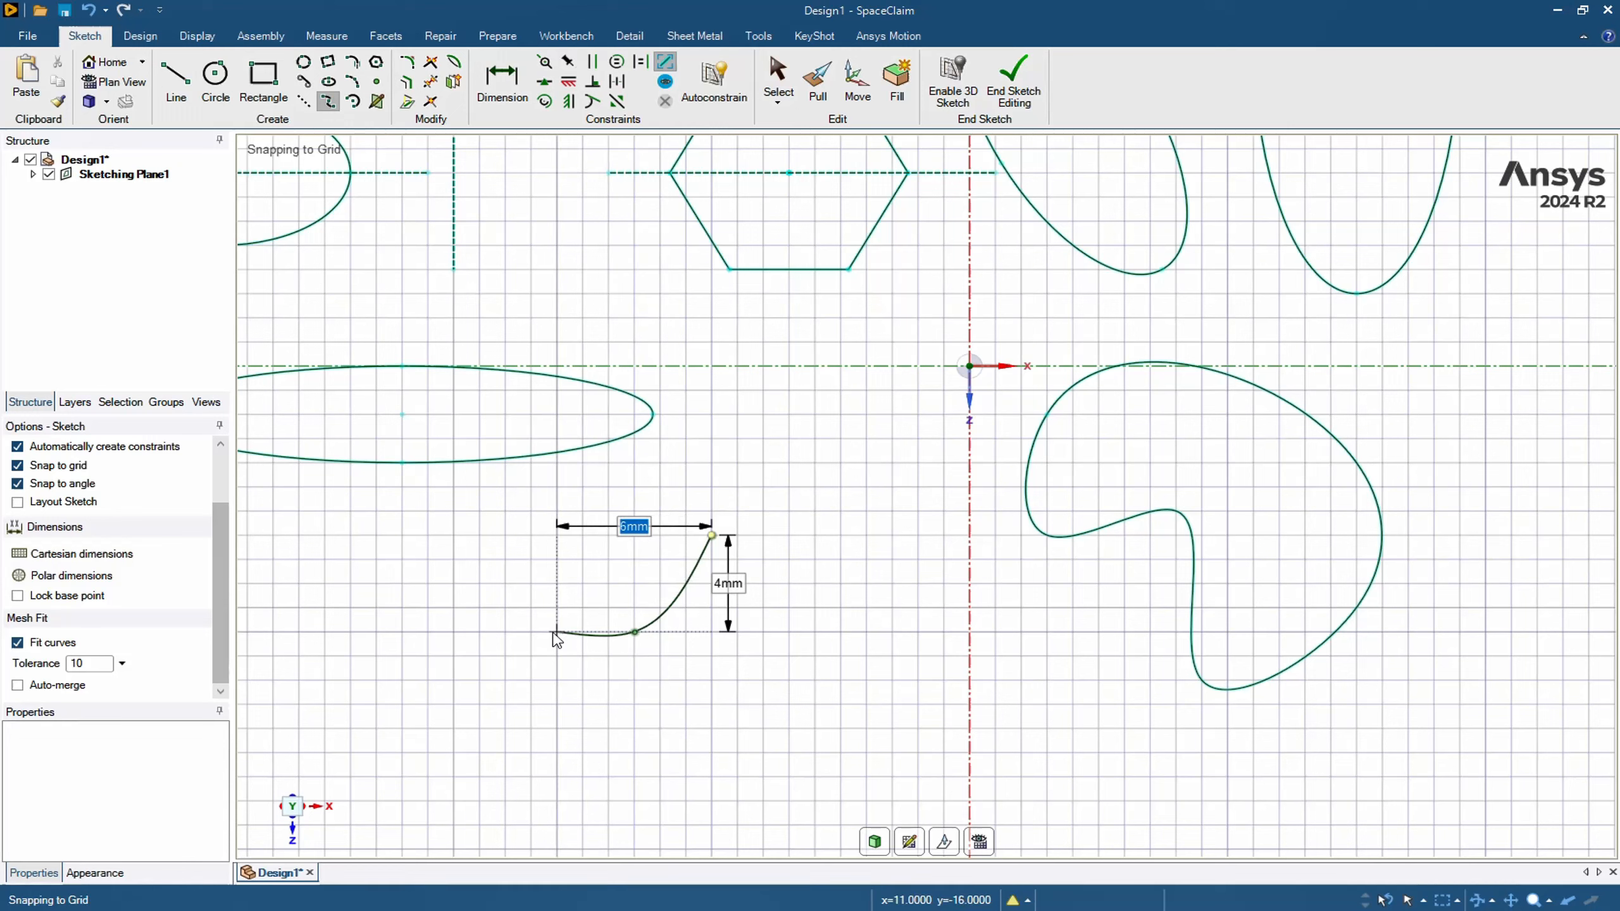
left_click(480, 631)
left_click(582, 534)
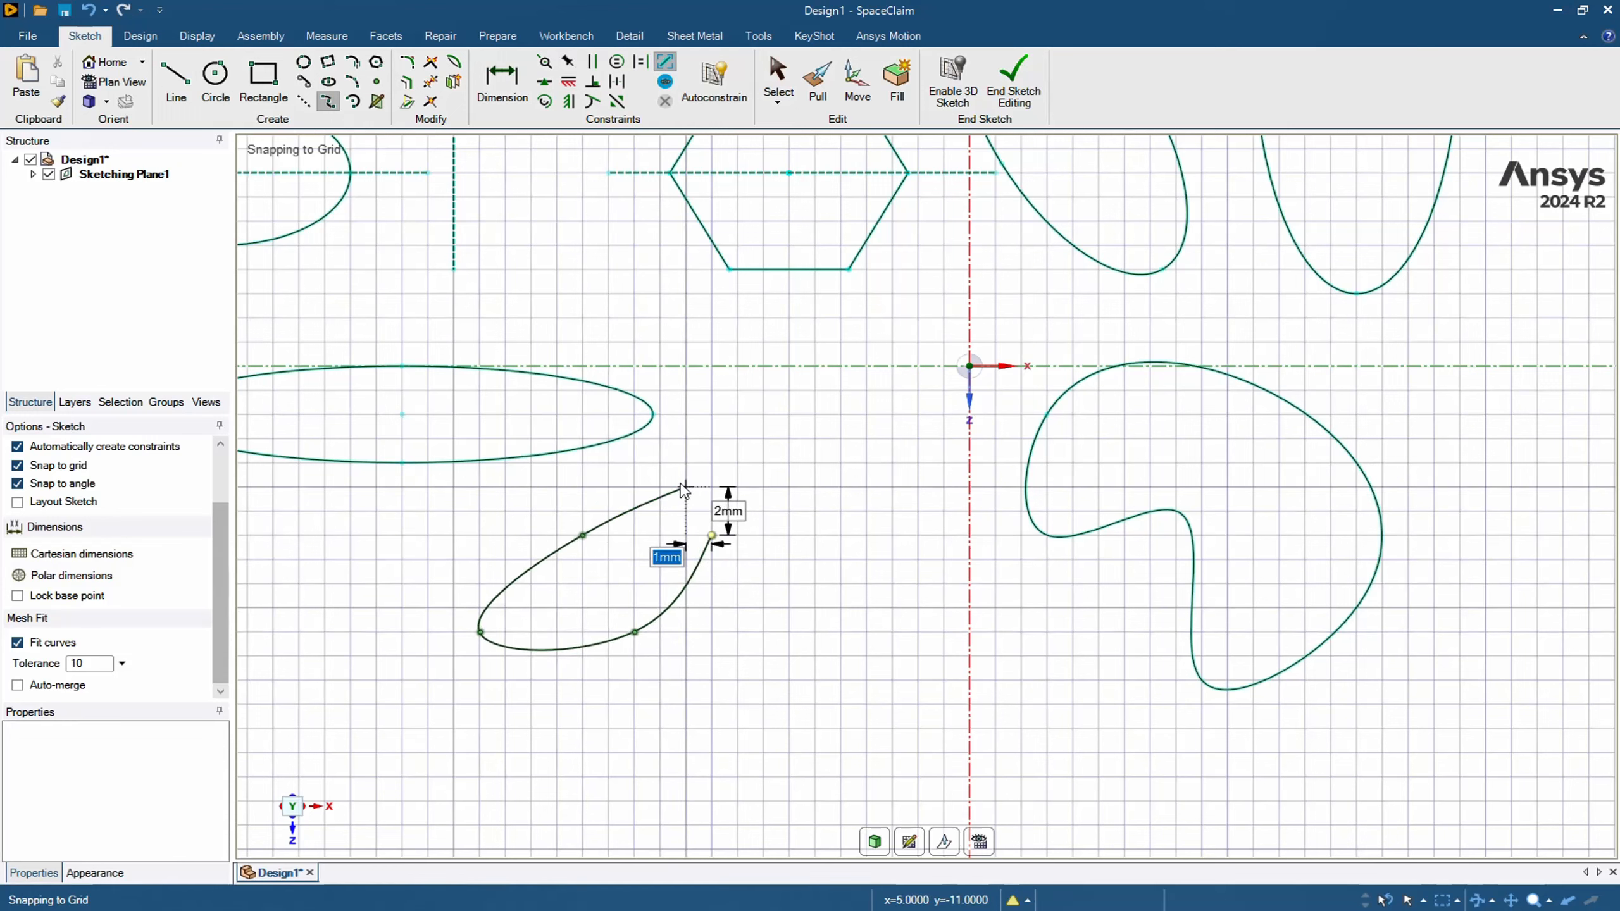
left_click(711, 534)
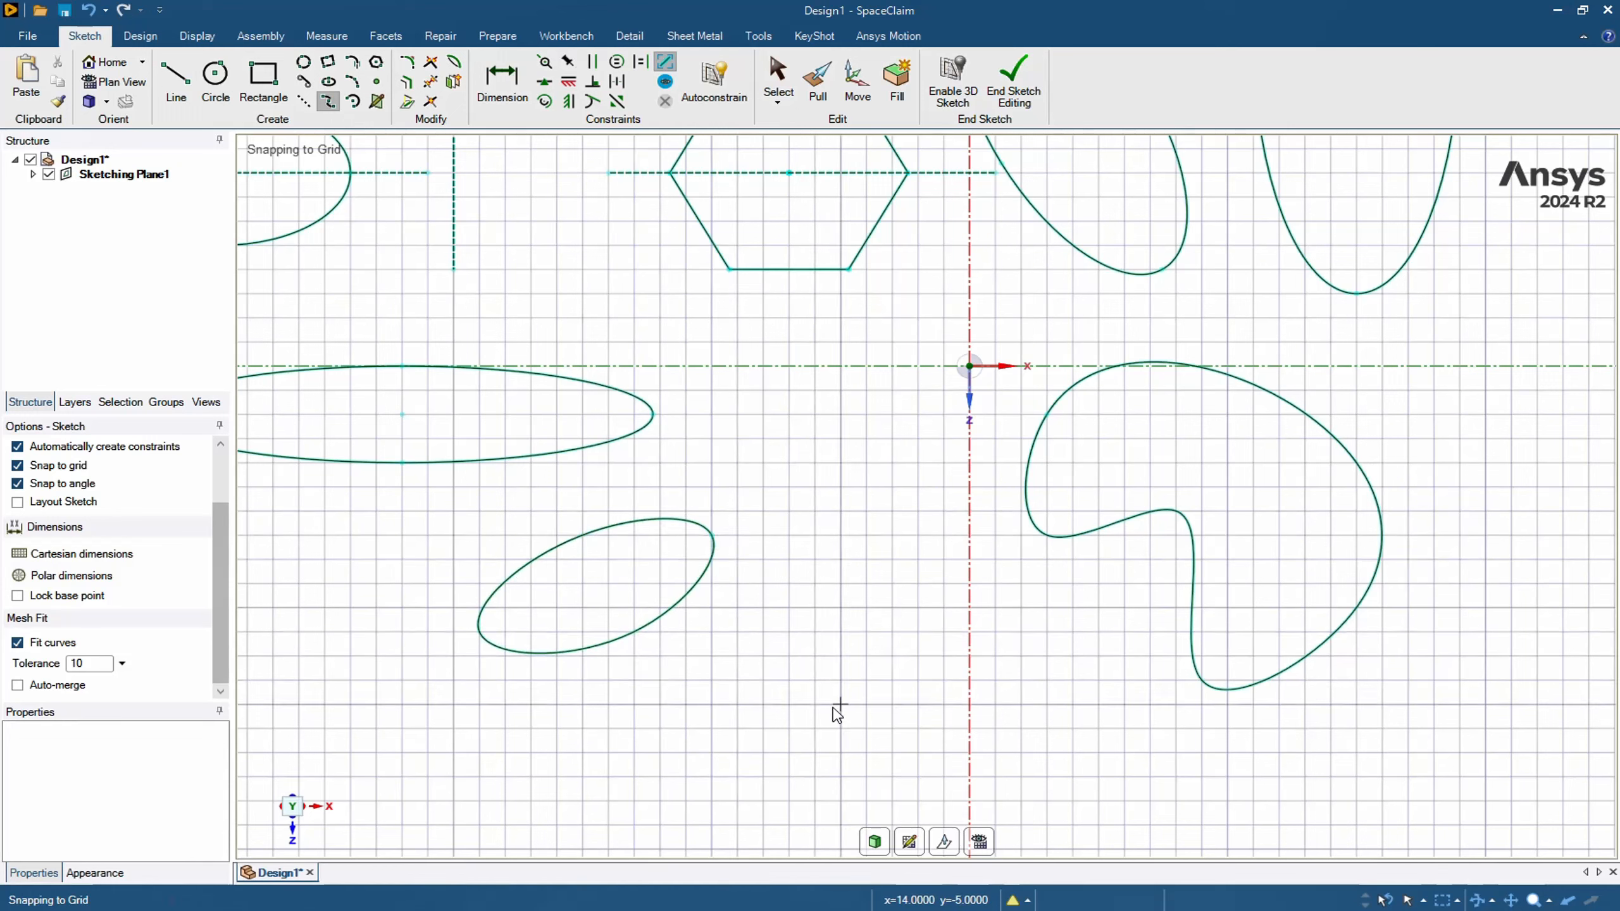
- Sketch an open hook-shaped spline through four points between the two closed splines
left_click(866, 656)
left_click(893, 510)
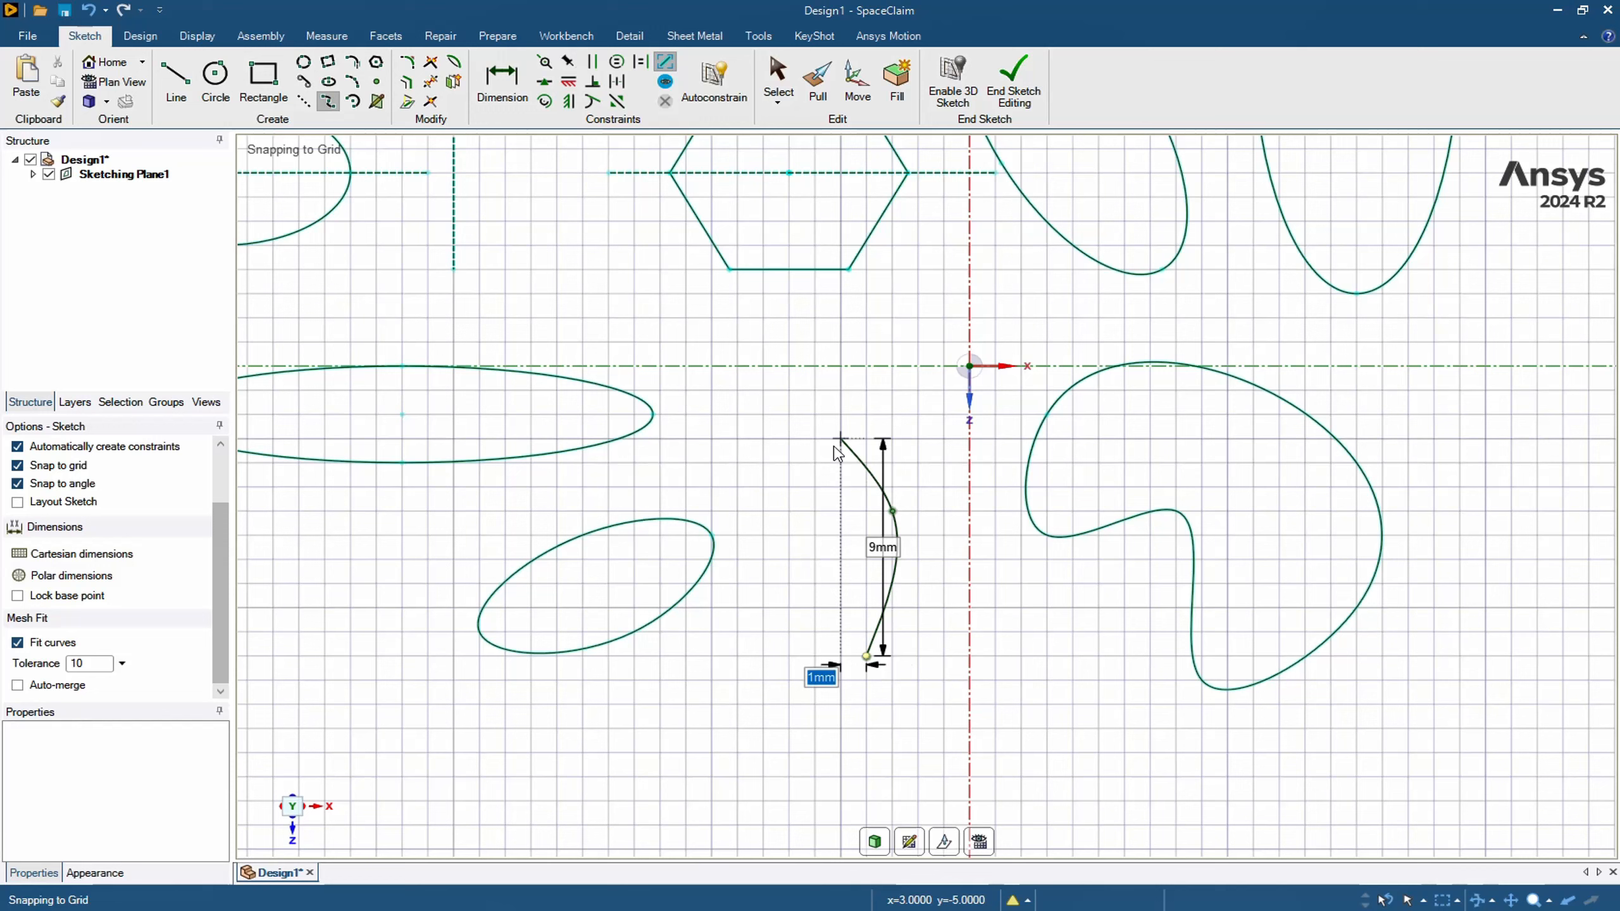
left_click(789, 463)
double_click(763, 560)
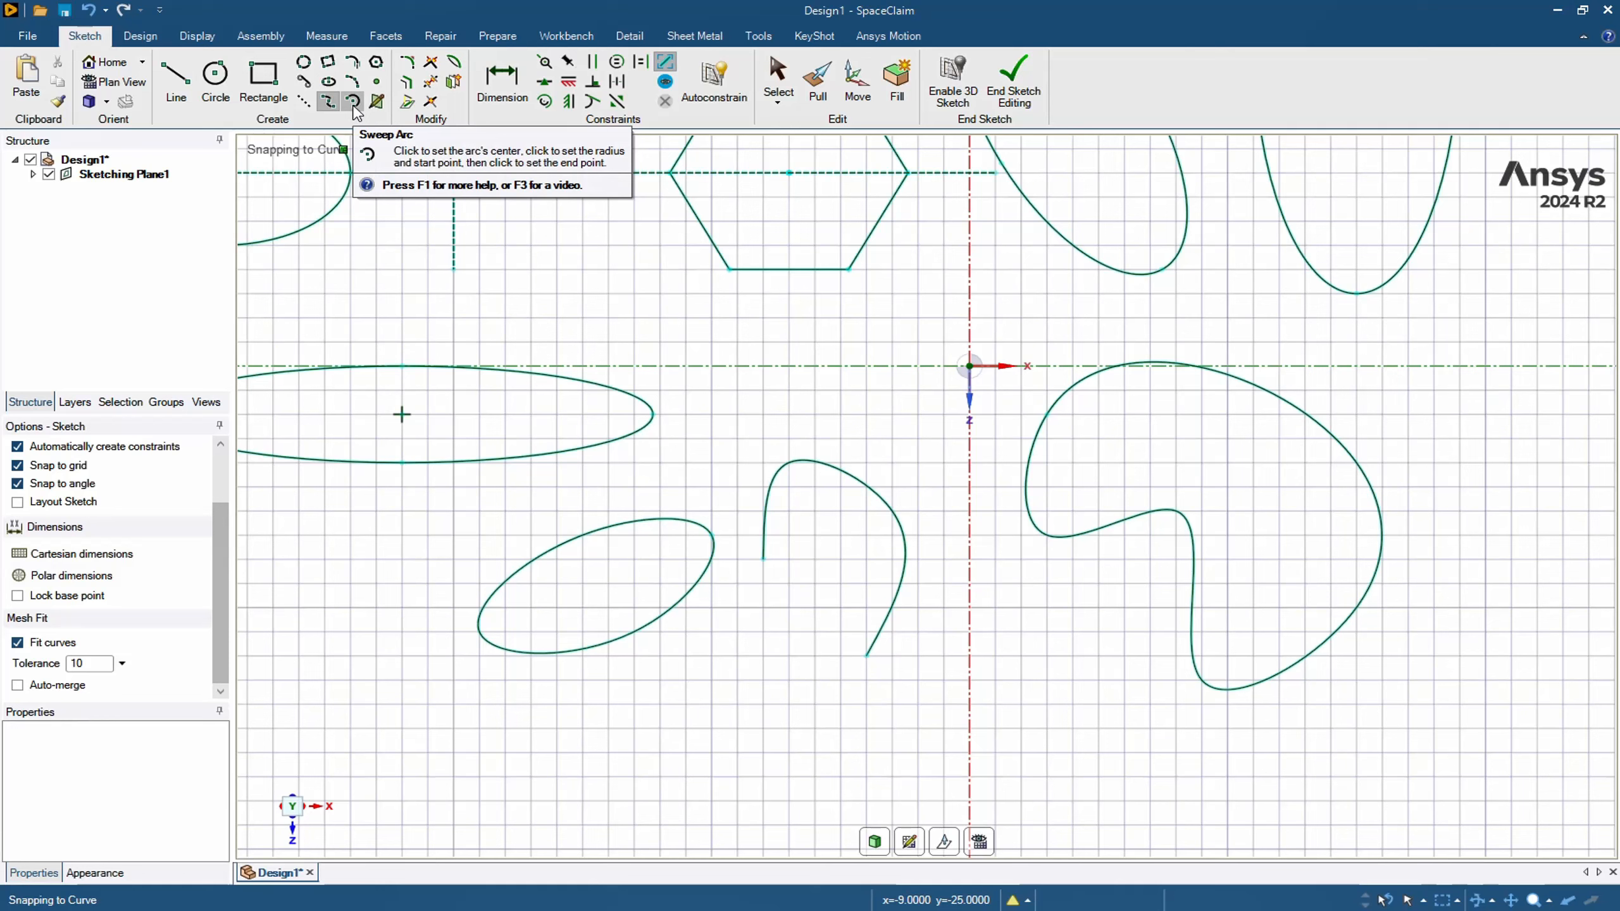
- Sketch a sweep arc of 10 mm diameter centred on the vertical axis below the splines, starting level with its centre and sweeping upward
left_click(353, 102)
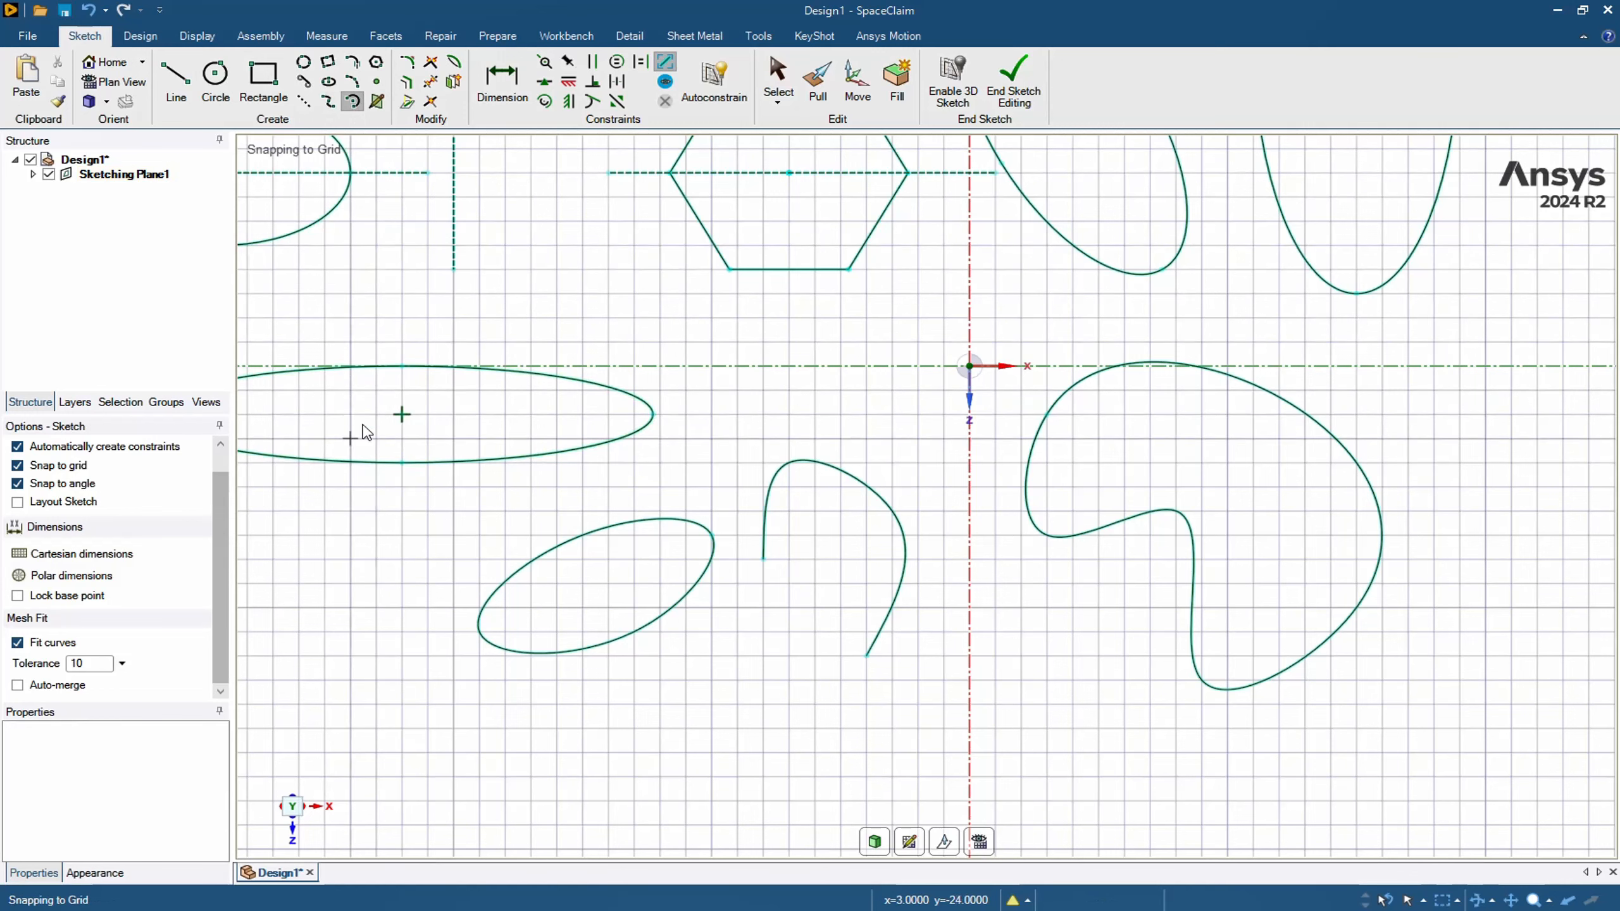
scroll(1105, 640, "up", 3)
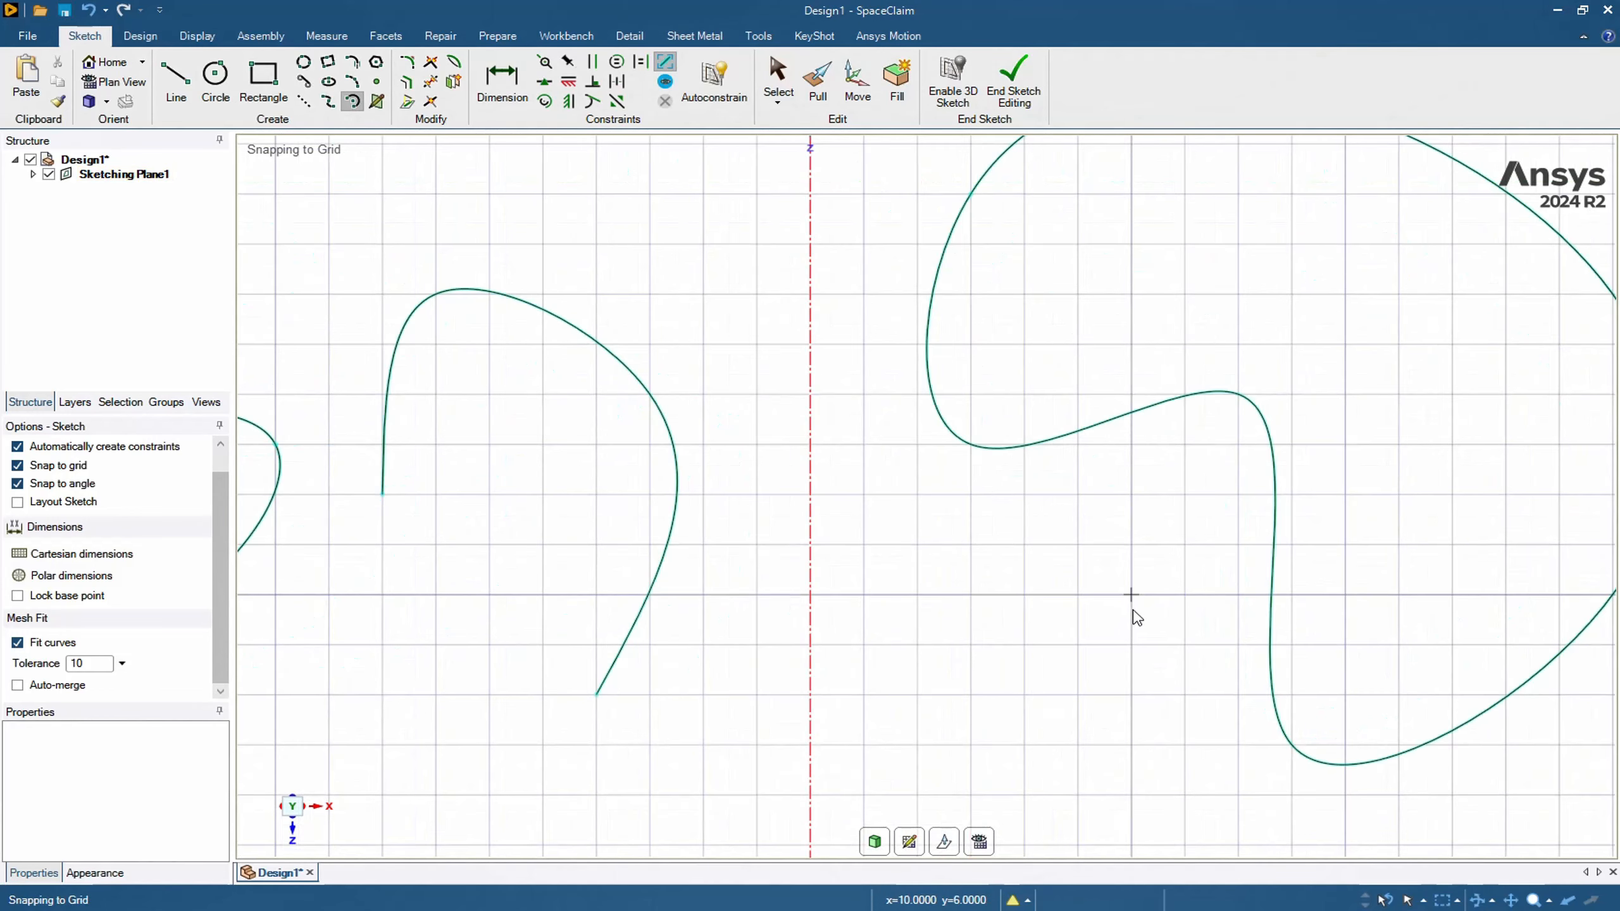
middle_click_drag(1132, 593, 1121, 231, "shift")
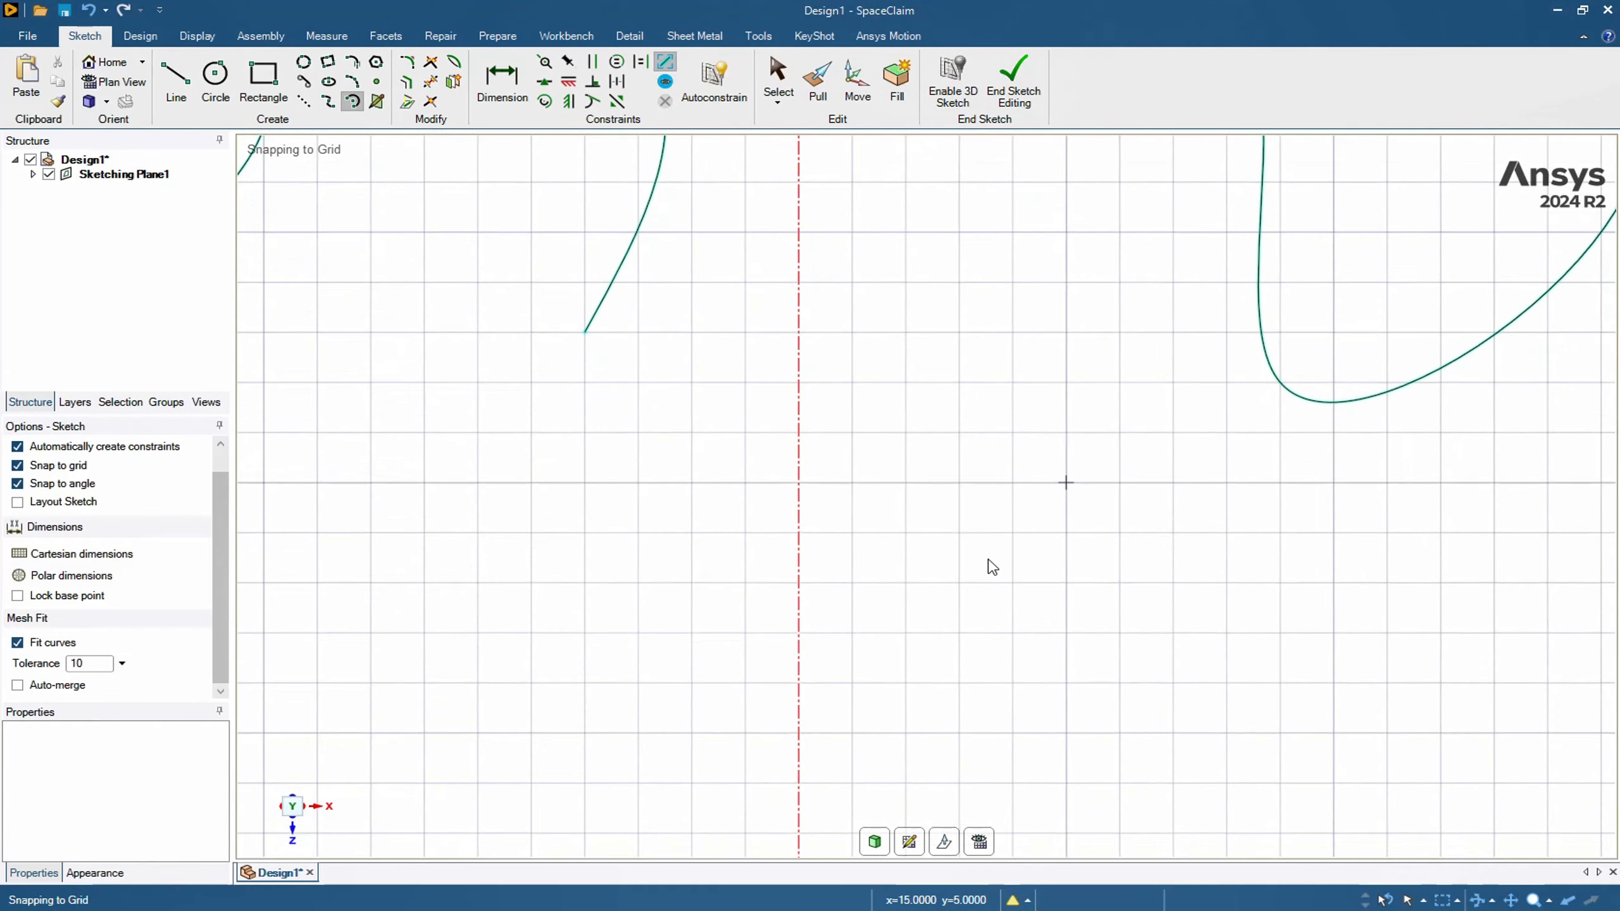
left_click(799, 684)
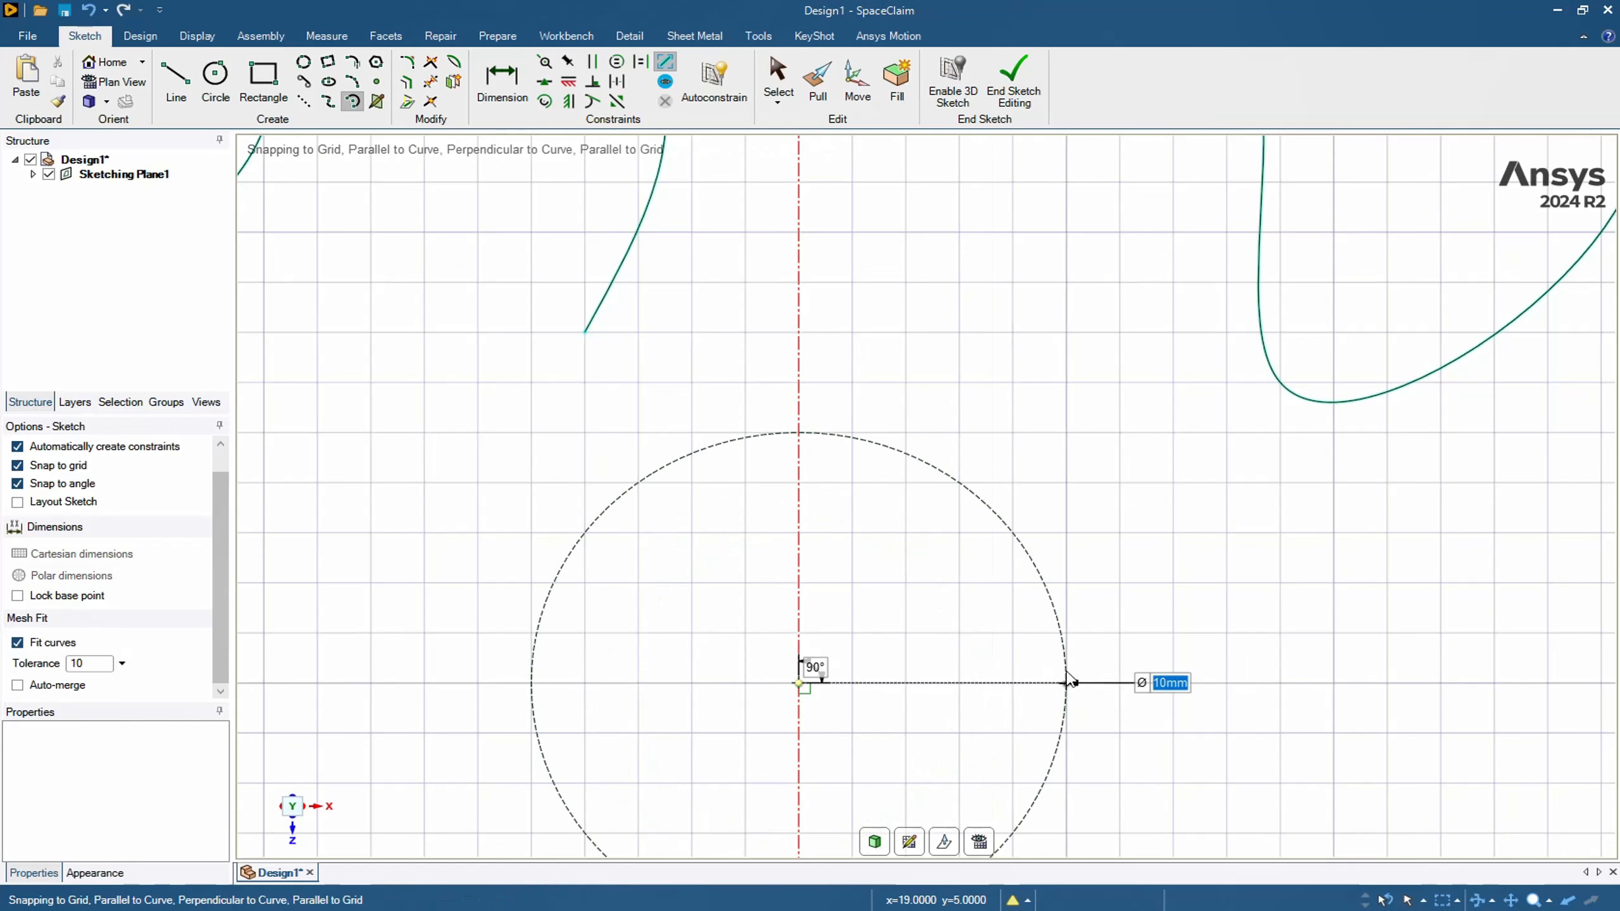
left_click(1067, 682)
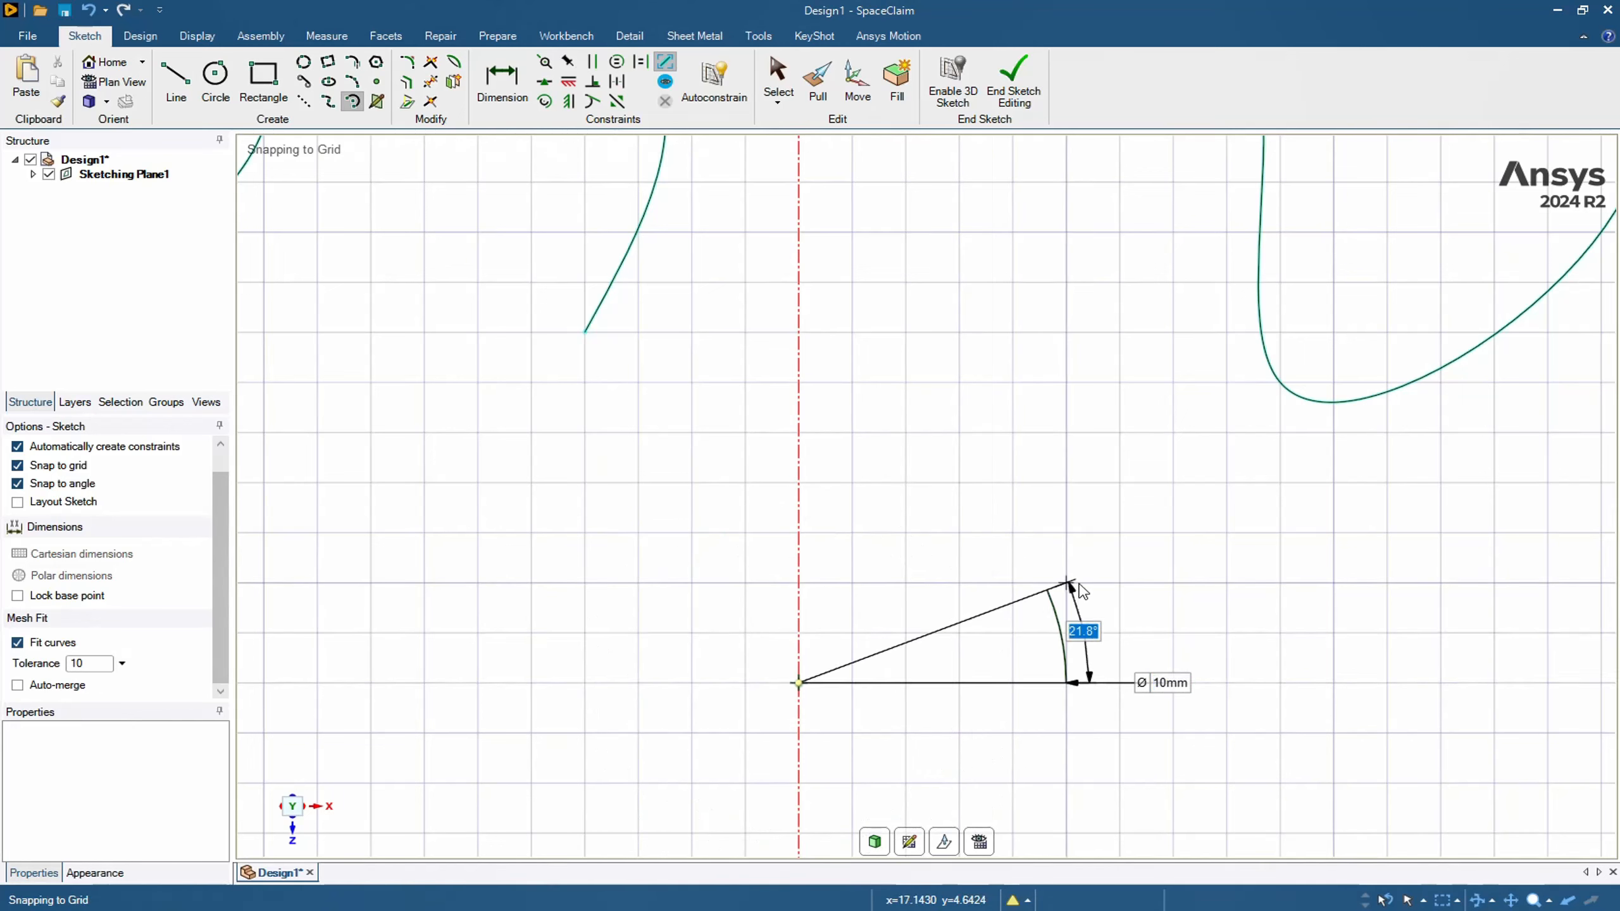
left_click(990, 483)
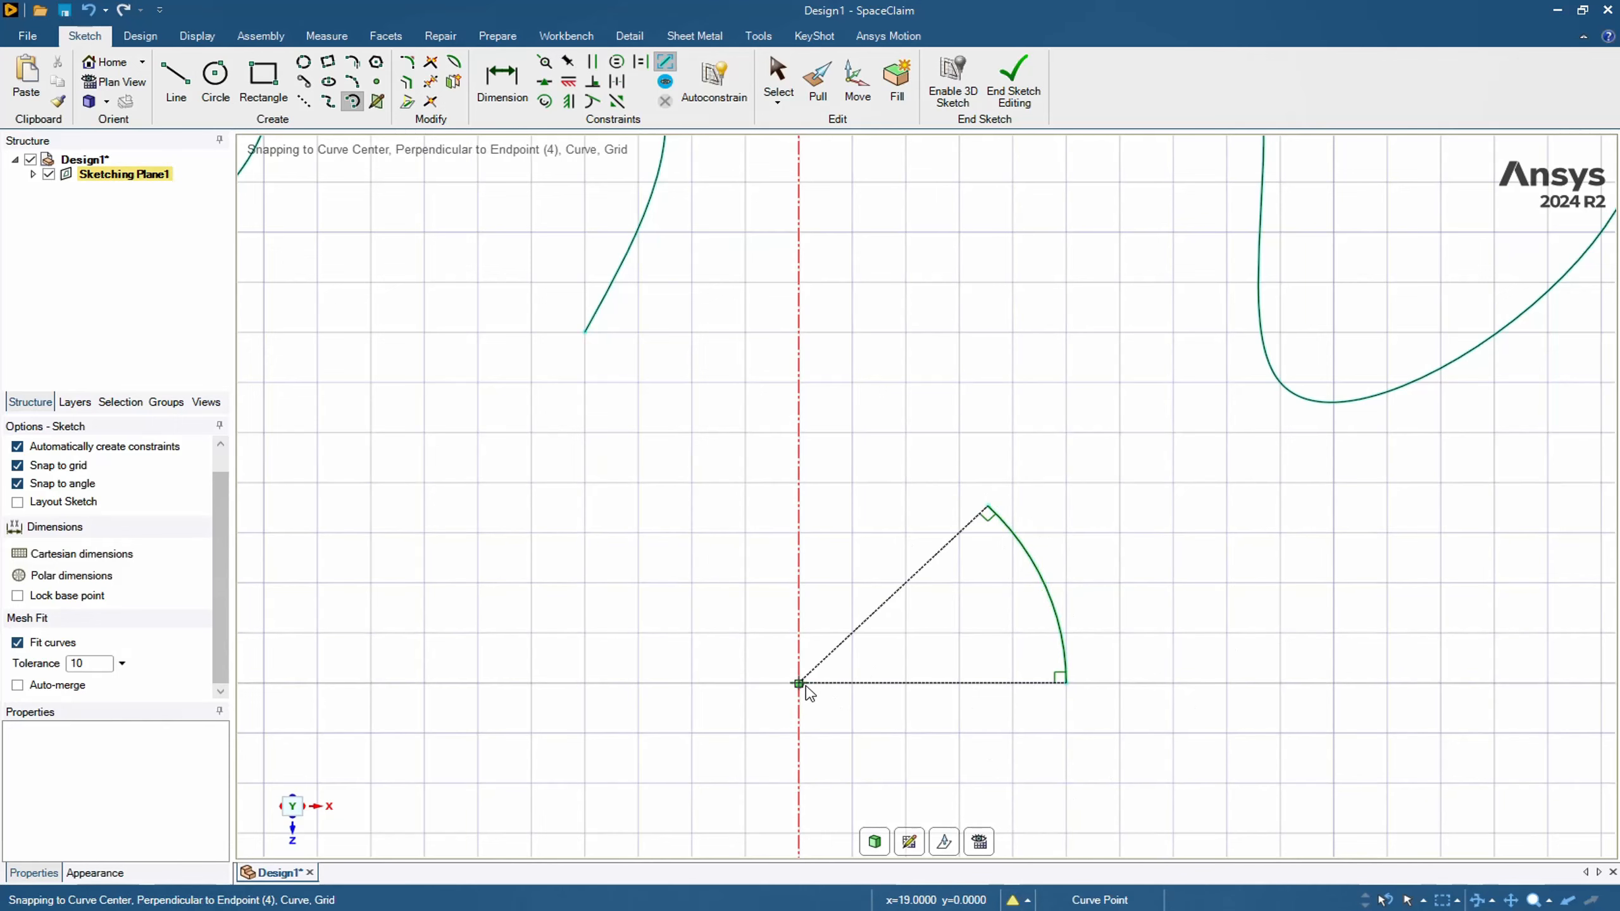
- Sketch a second sweep arc of about 12 mm diameter below the leaf-shaped spline, sweeping downward through about 67°
scroll(856, 644, "down", 2)
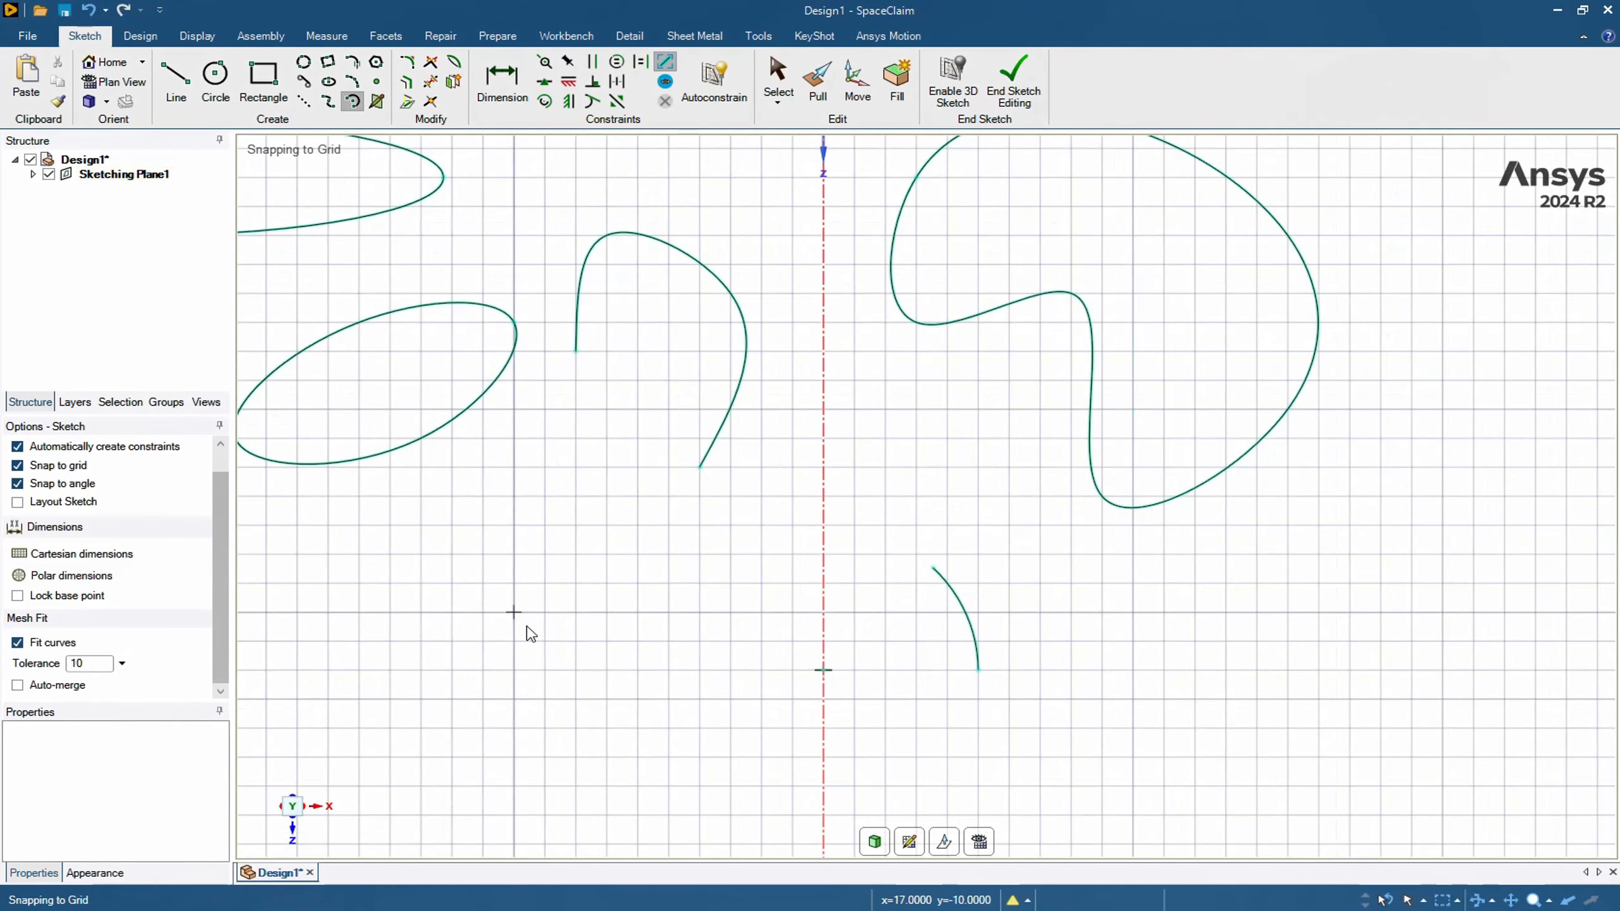
left_click(515, 699)
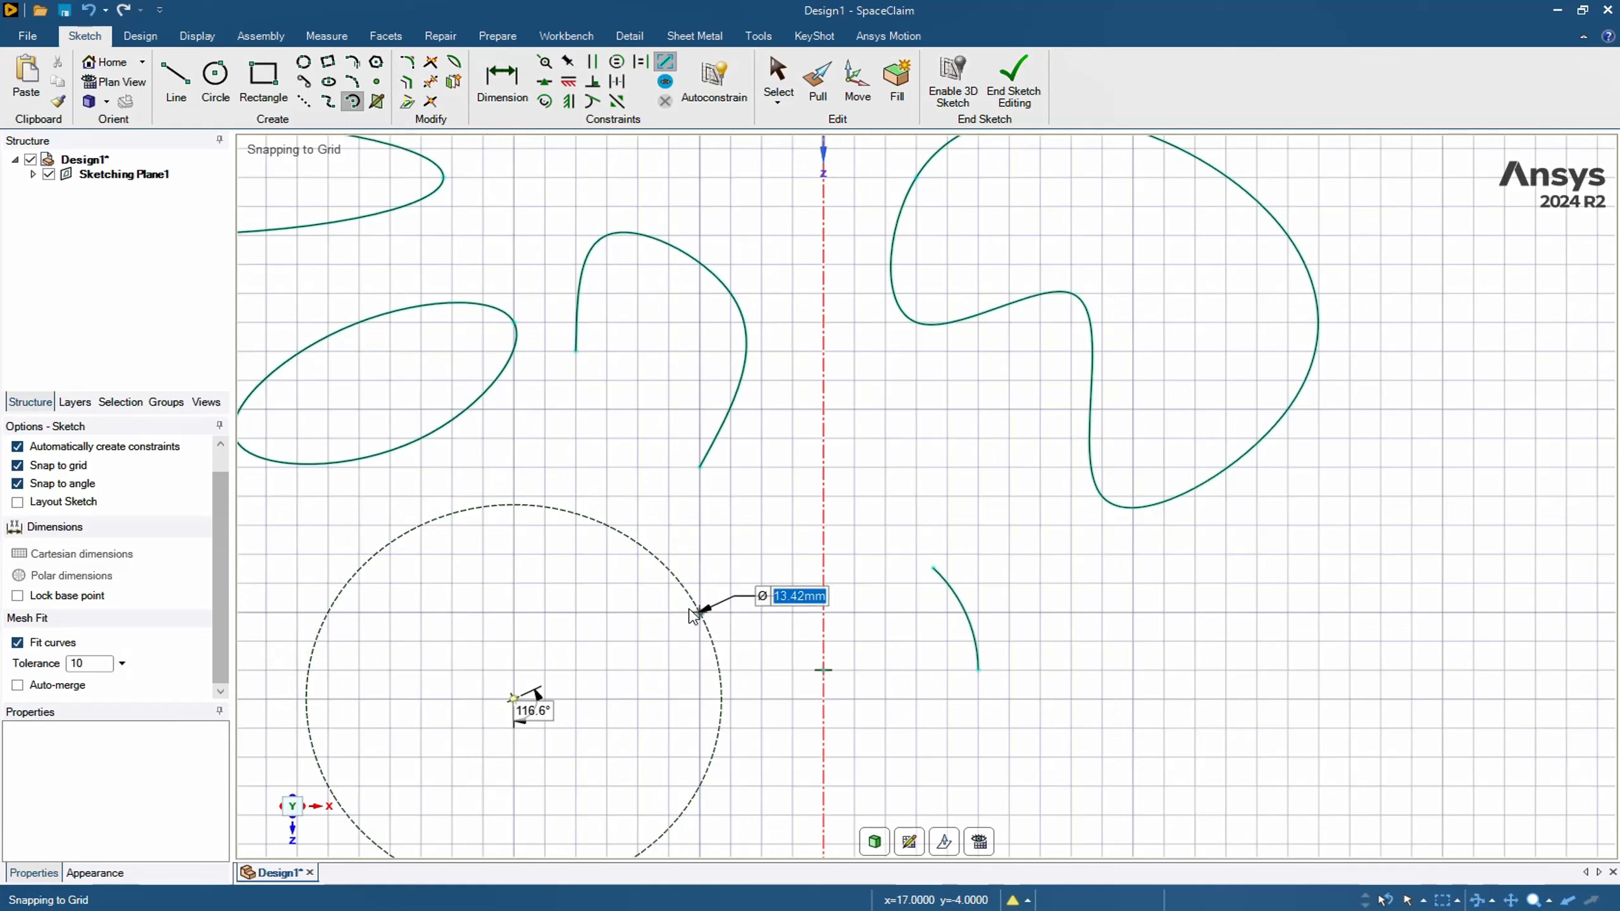
left_click(681, 610)
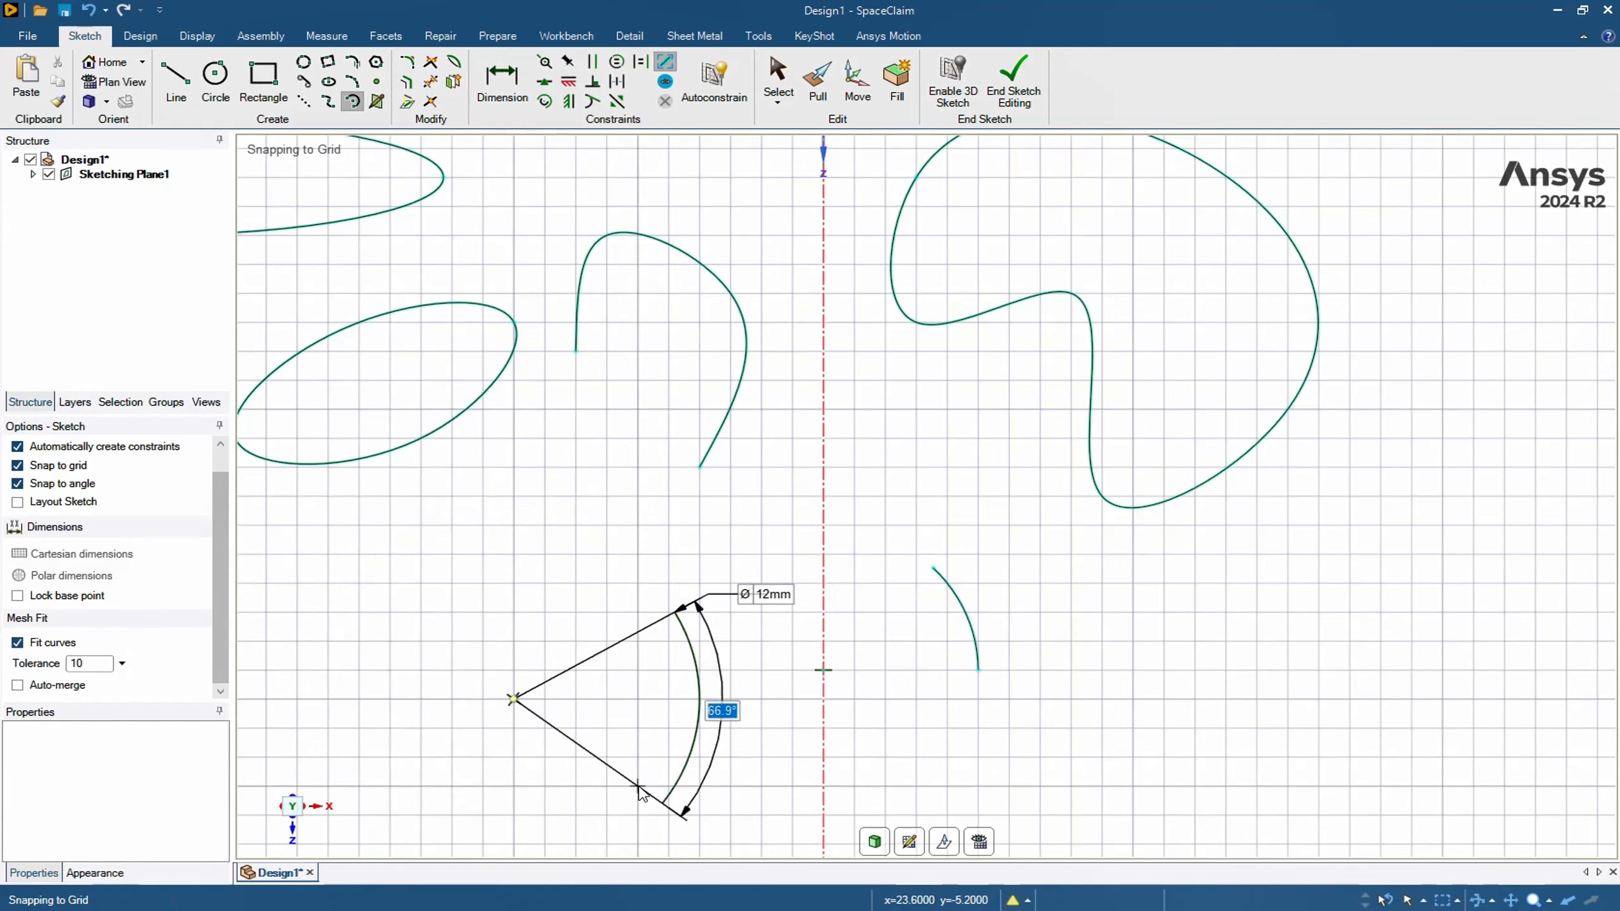
left_click(641, 793)
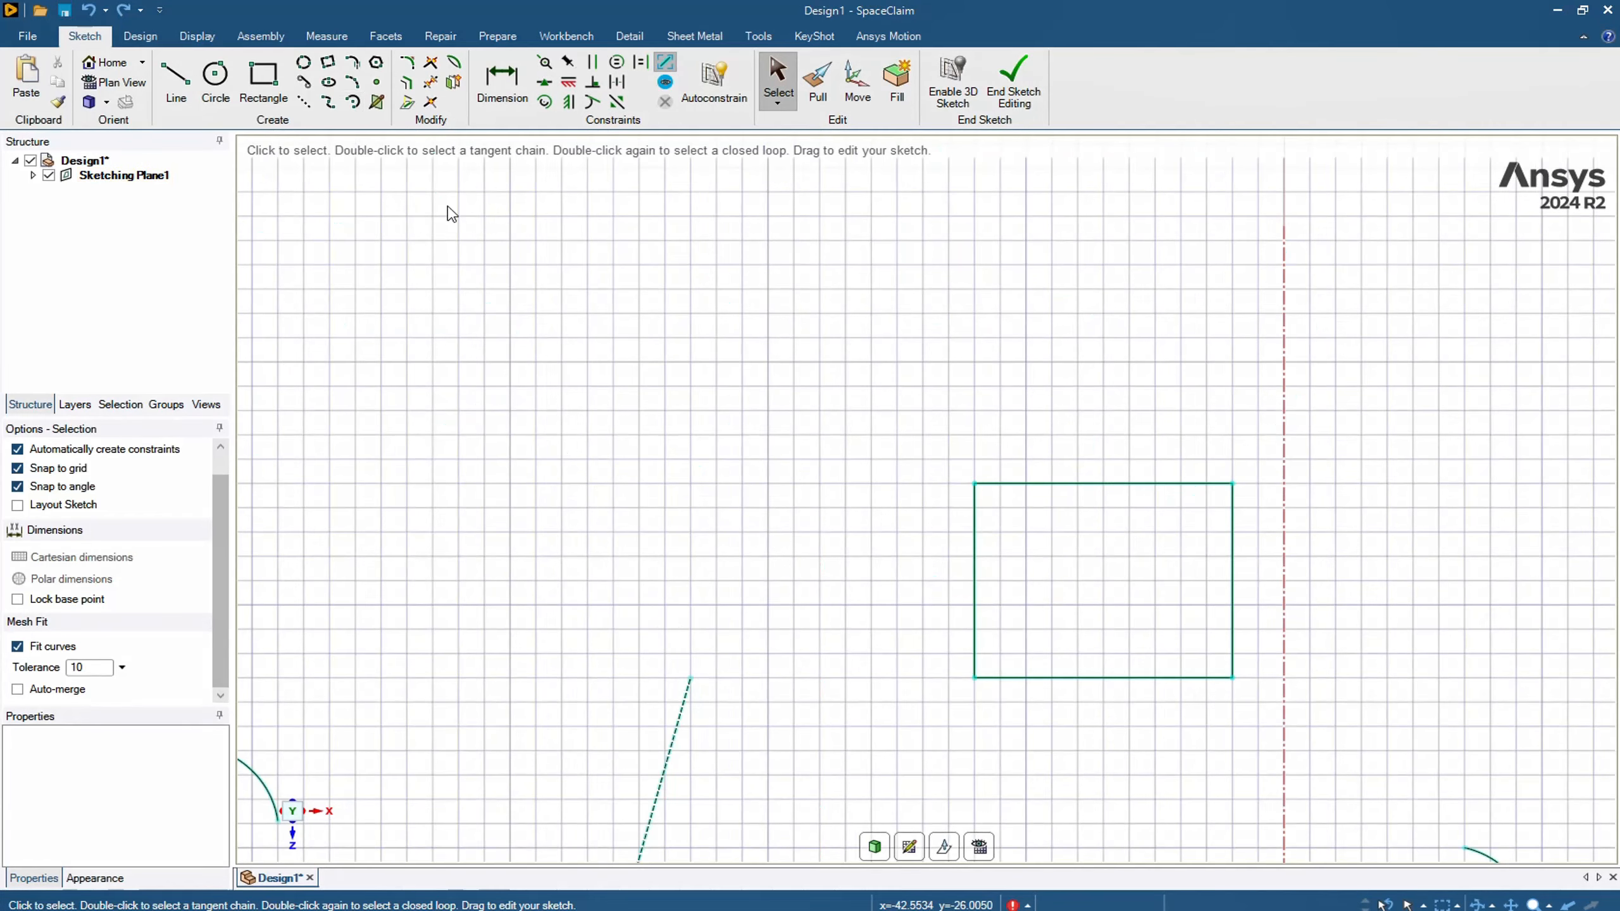
- Round the rectangle's upper-right corner to about two grid units and its lower-right corner with a 4 mm radius
left_click(408, 63)
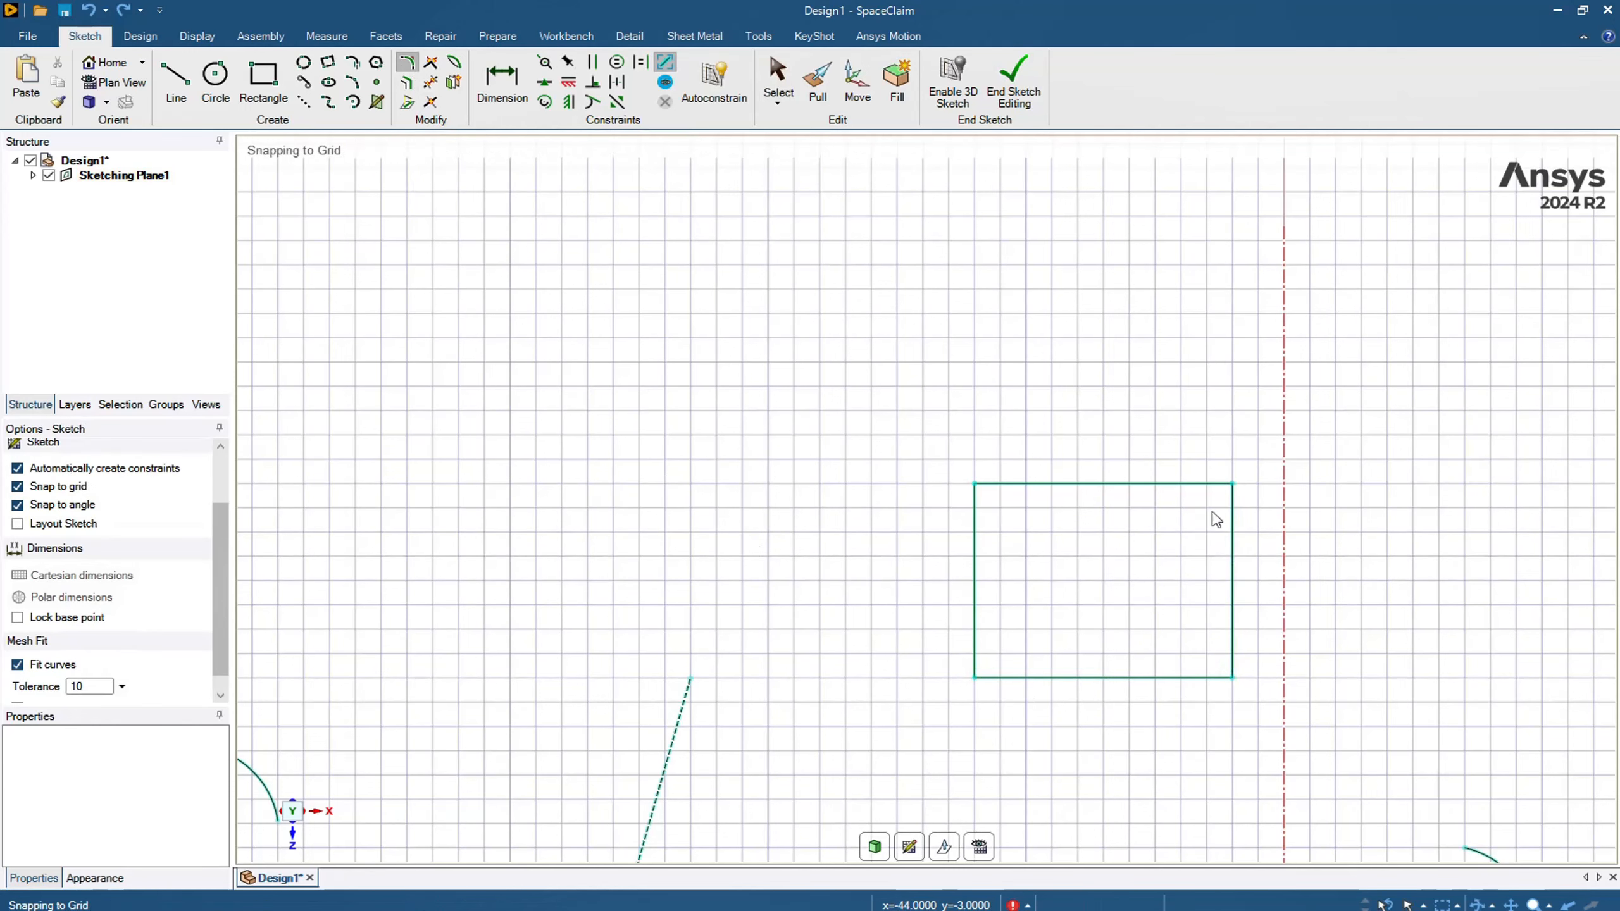
left_click(1198, 486)
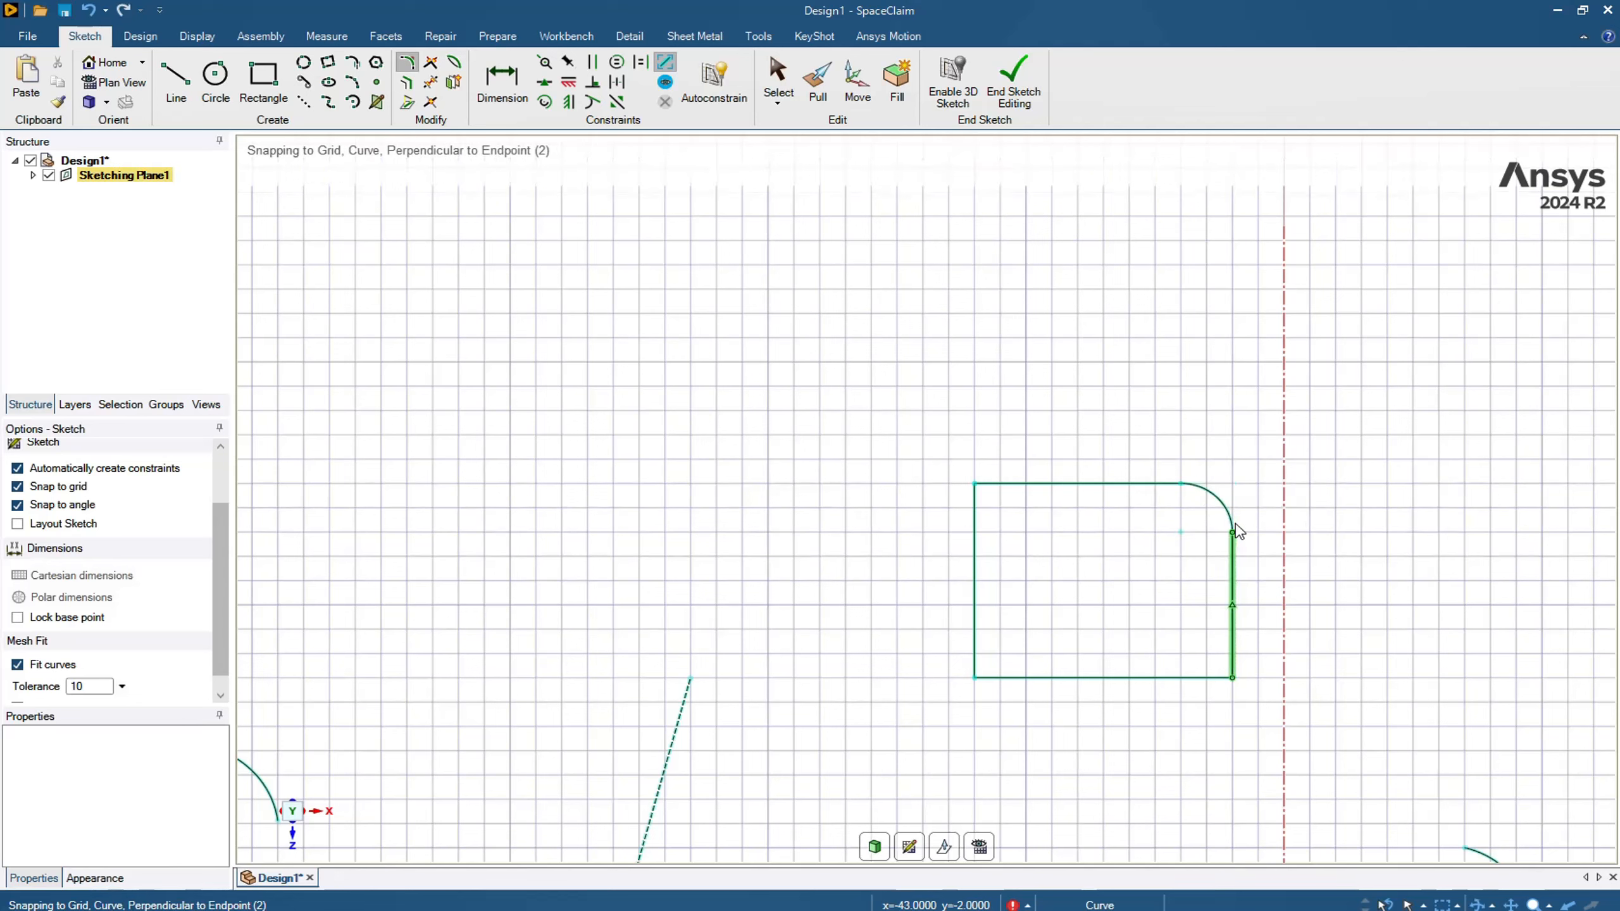
left_click(1236, 530)
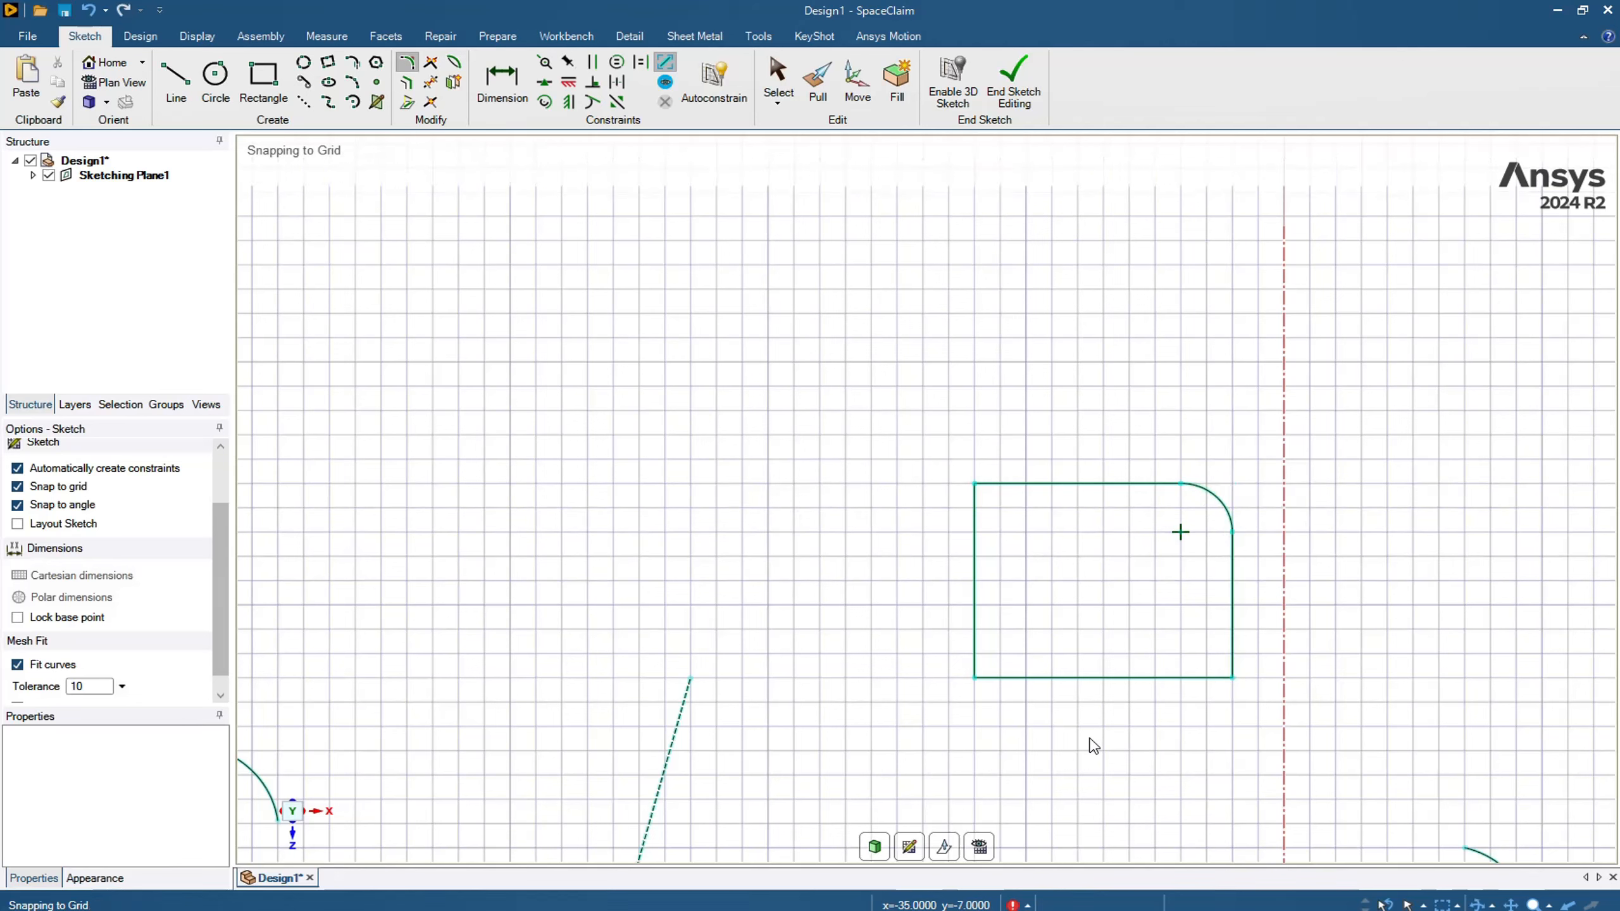
left_click(1197, 681)
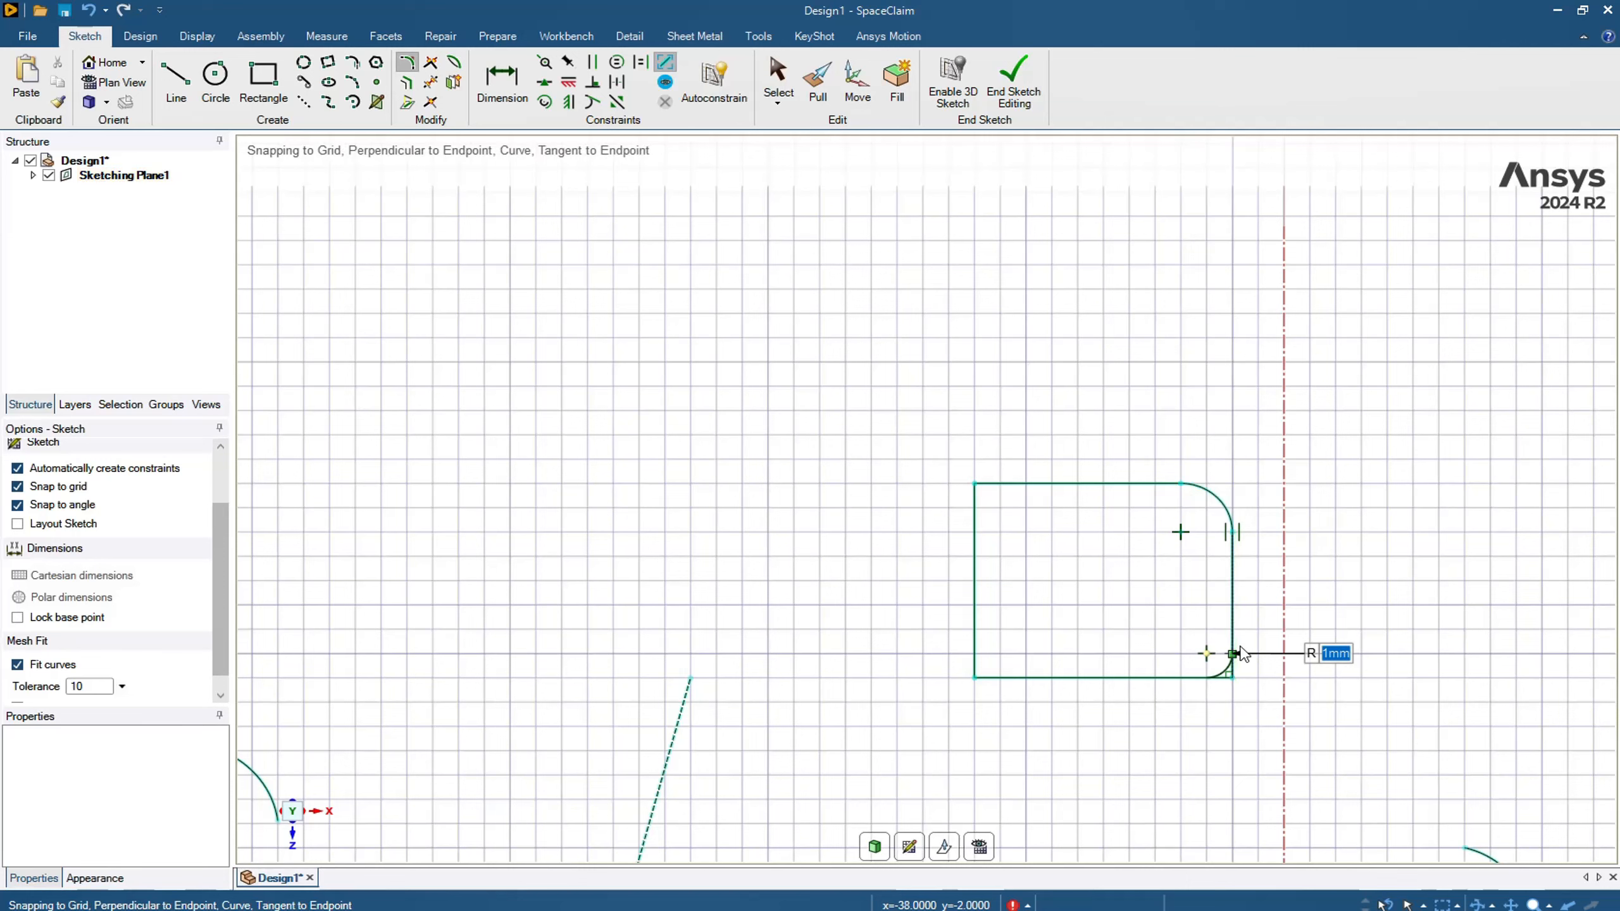
type("4")
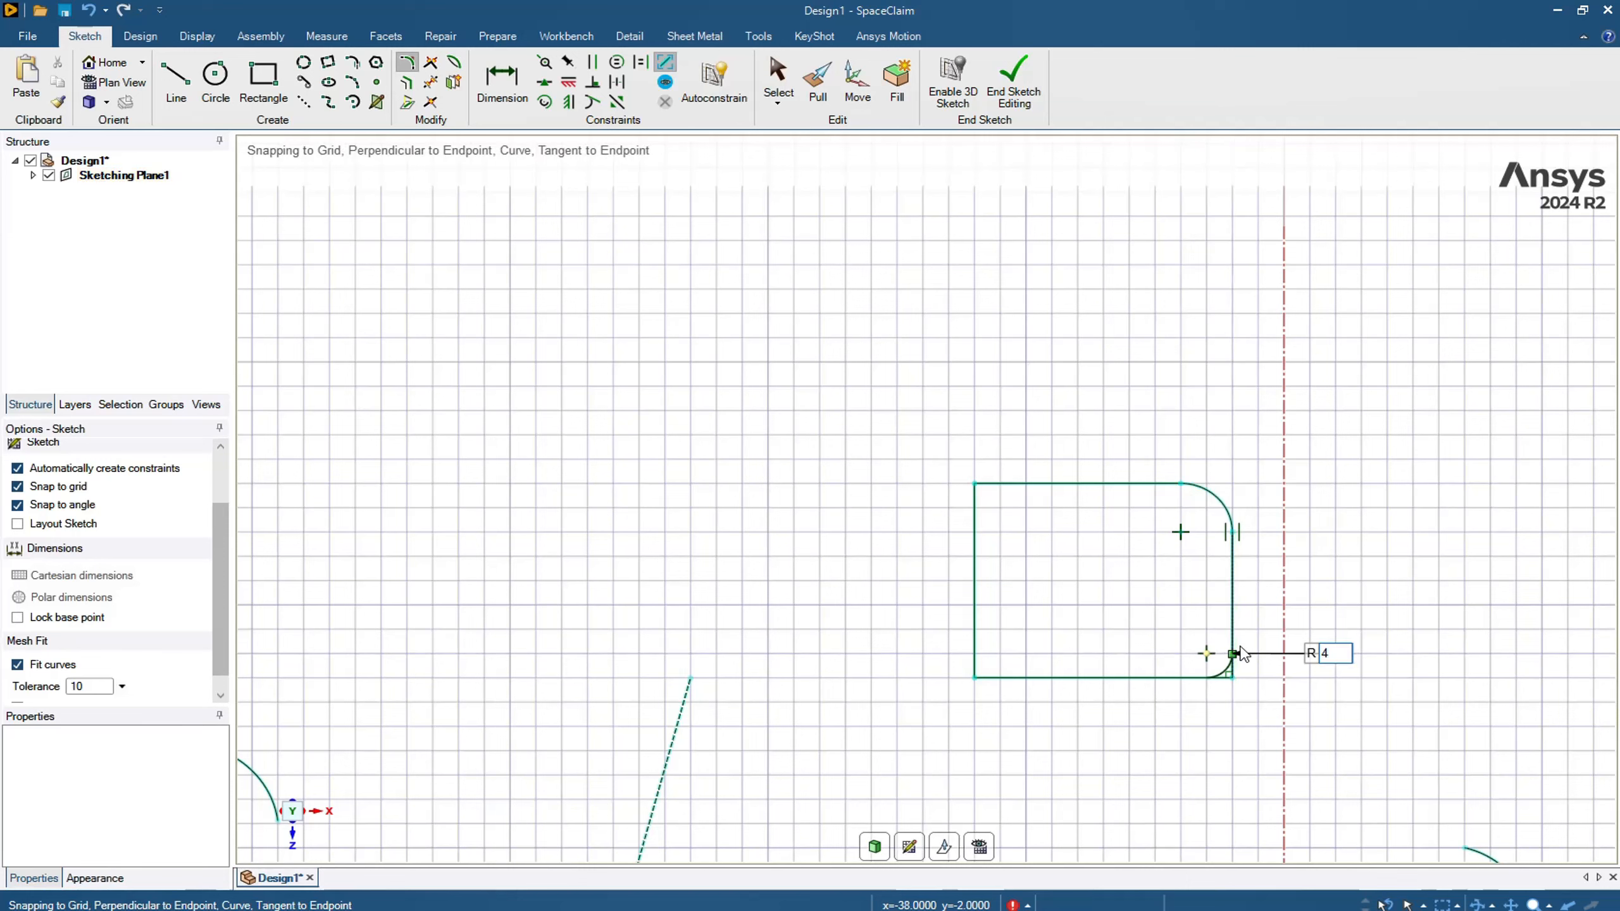
key("Return")
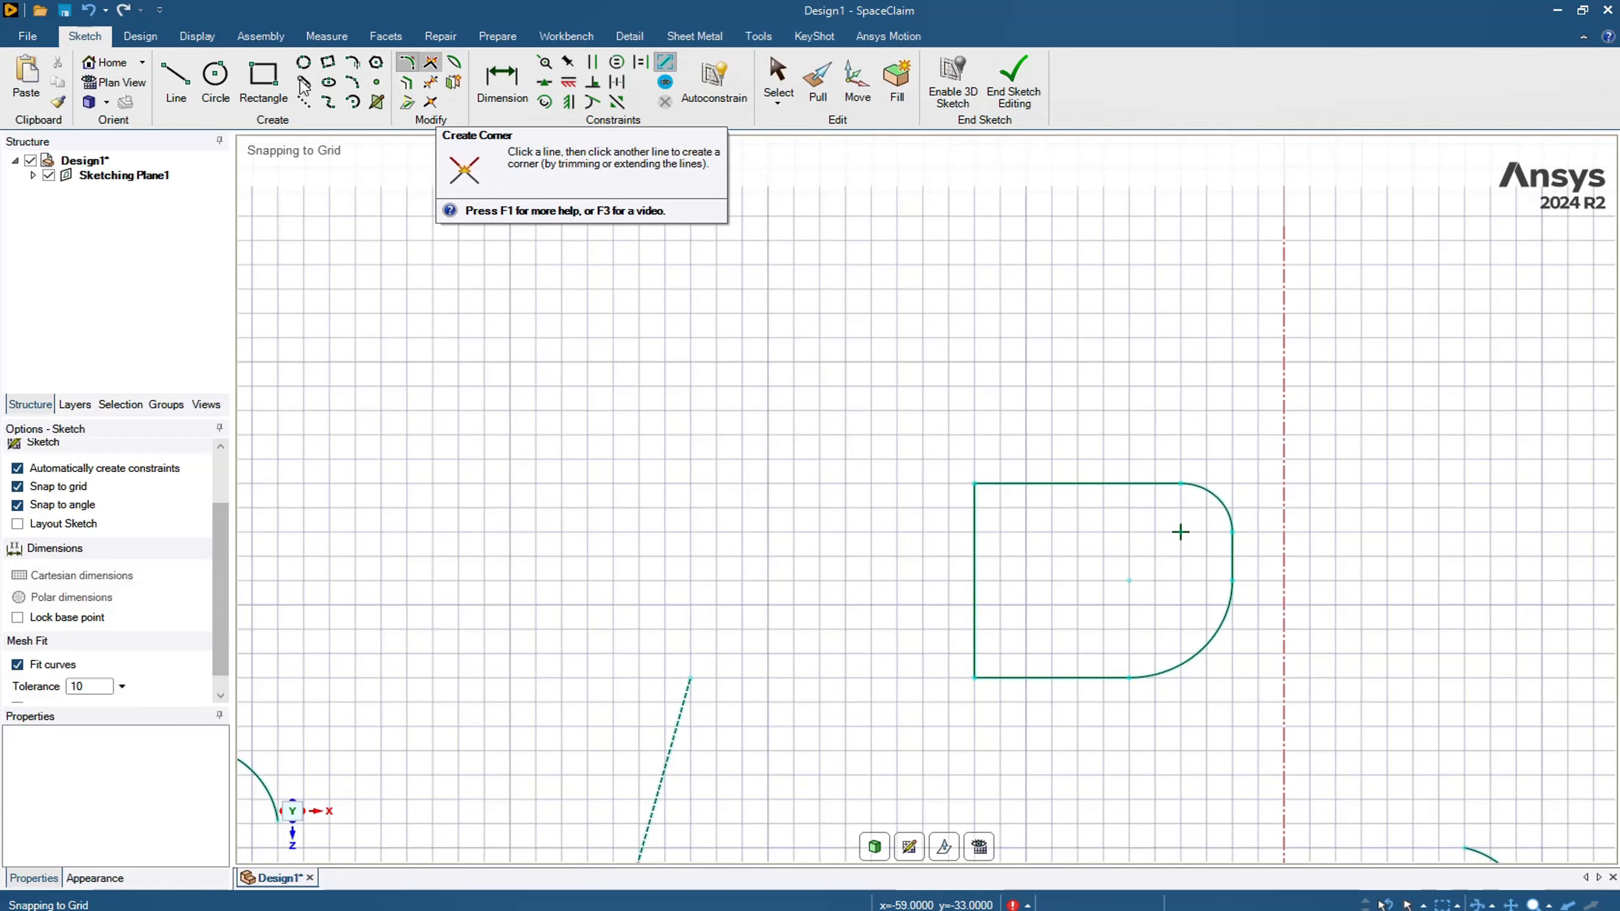
- Sketch a horizontal line about 13 mm long and a vertical line about 9 mm long crossing near its end, beside the rounded rectangle
left_click(175, 80)
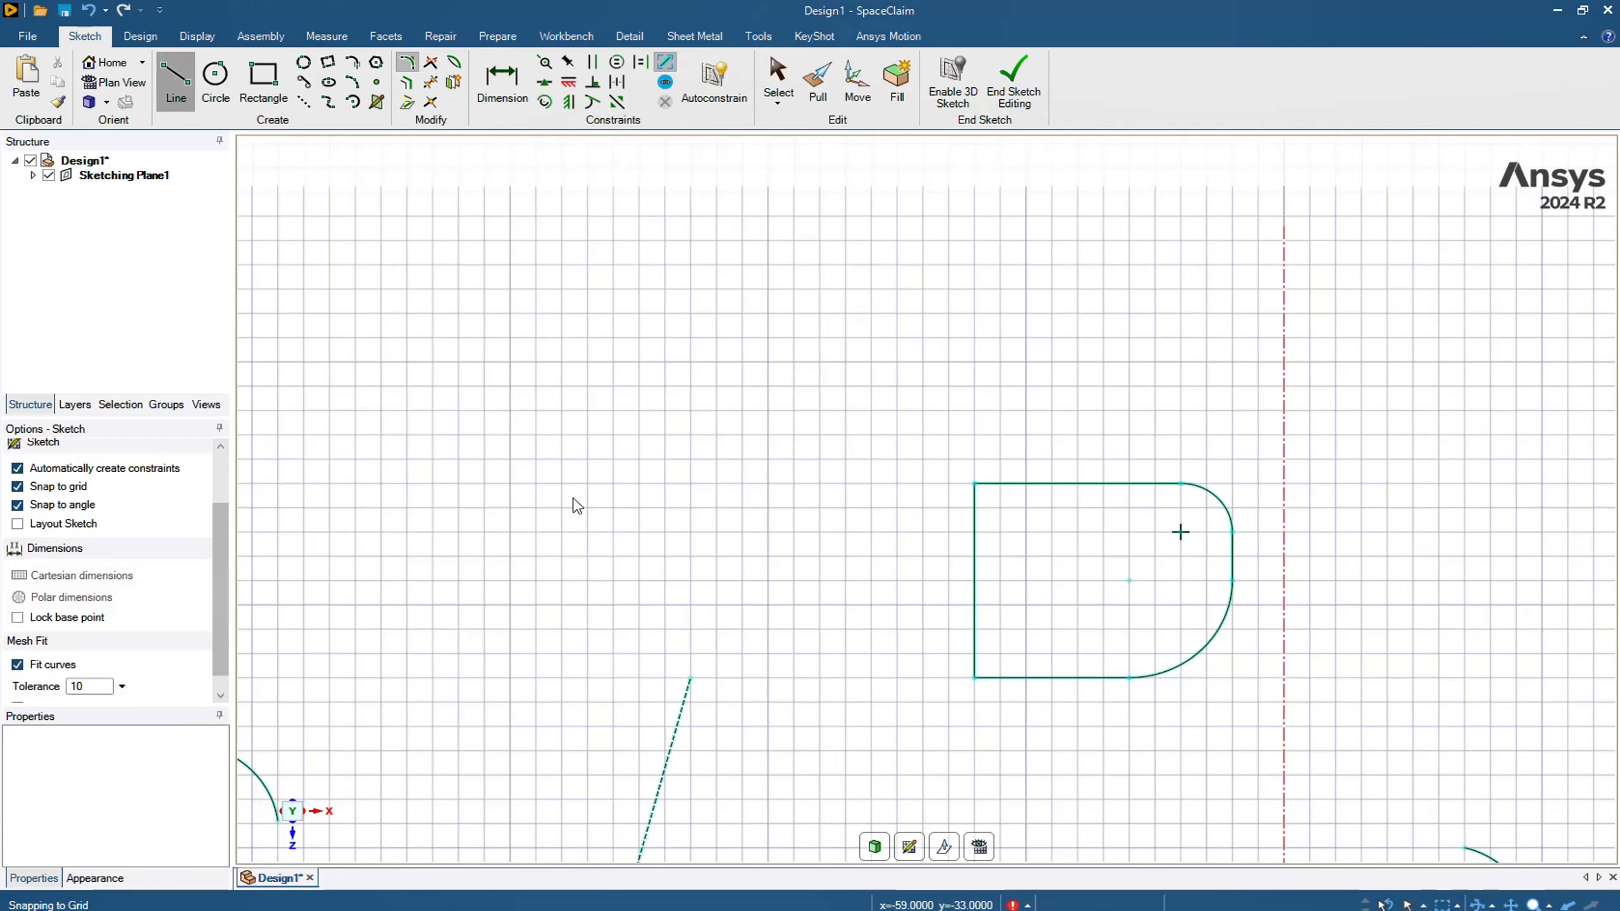
left_click(536, 362)
left_click(871, 362)
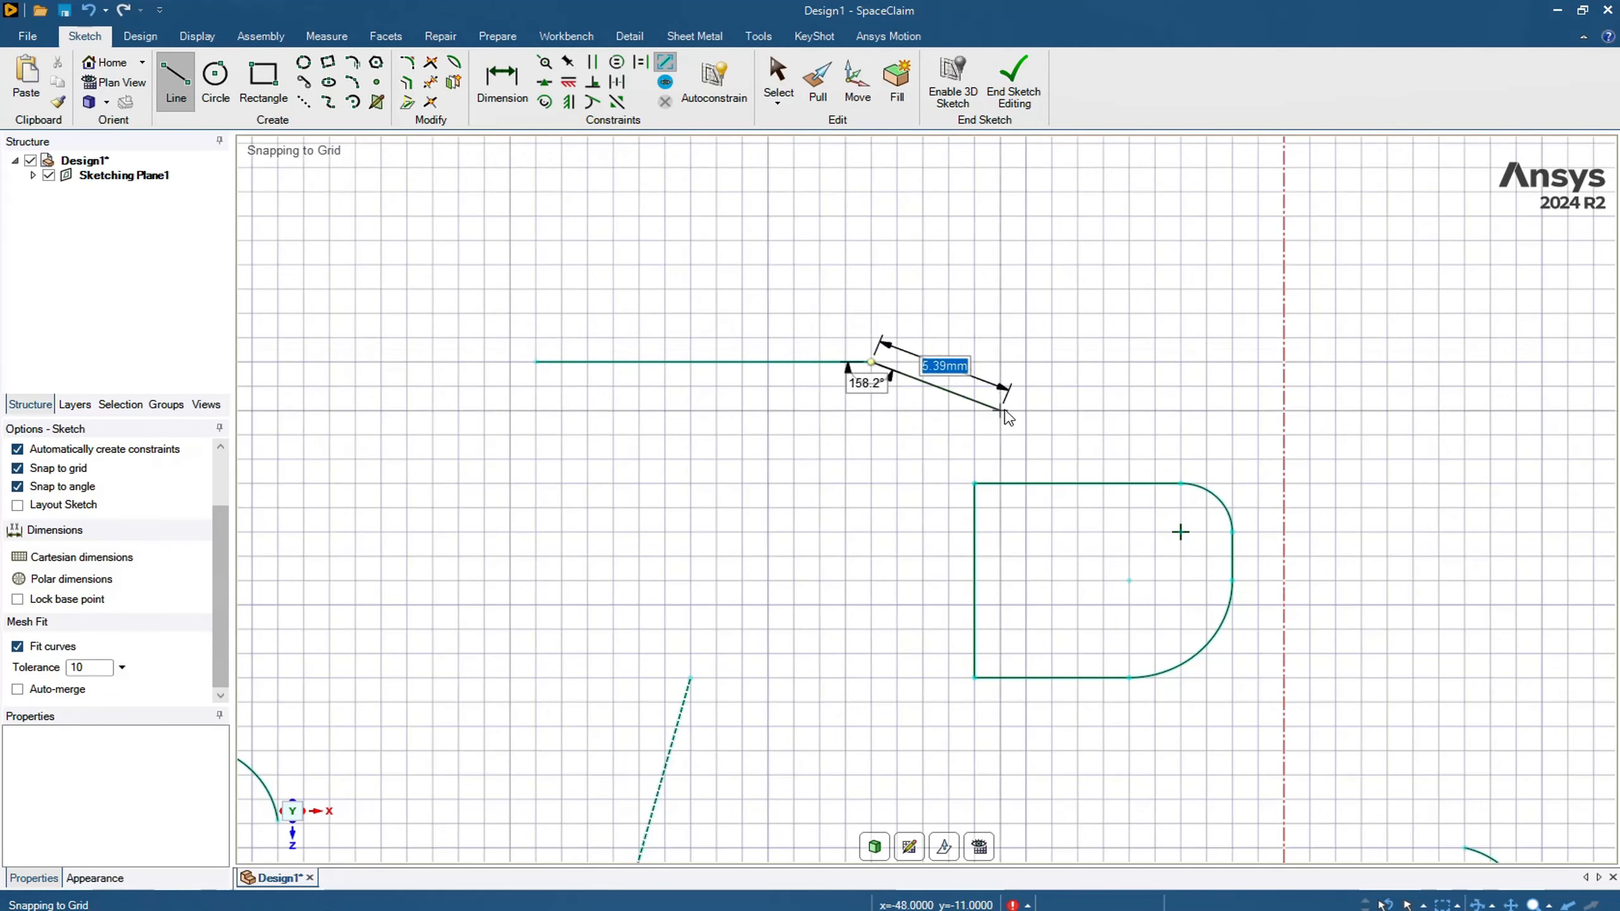
key("Escape")
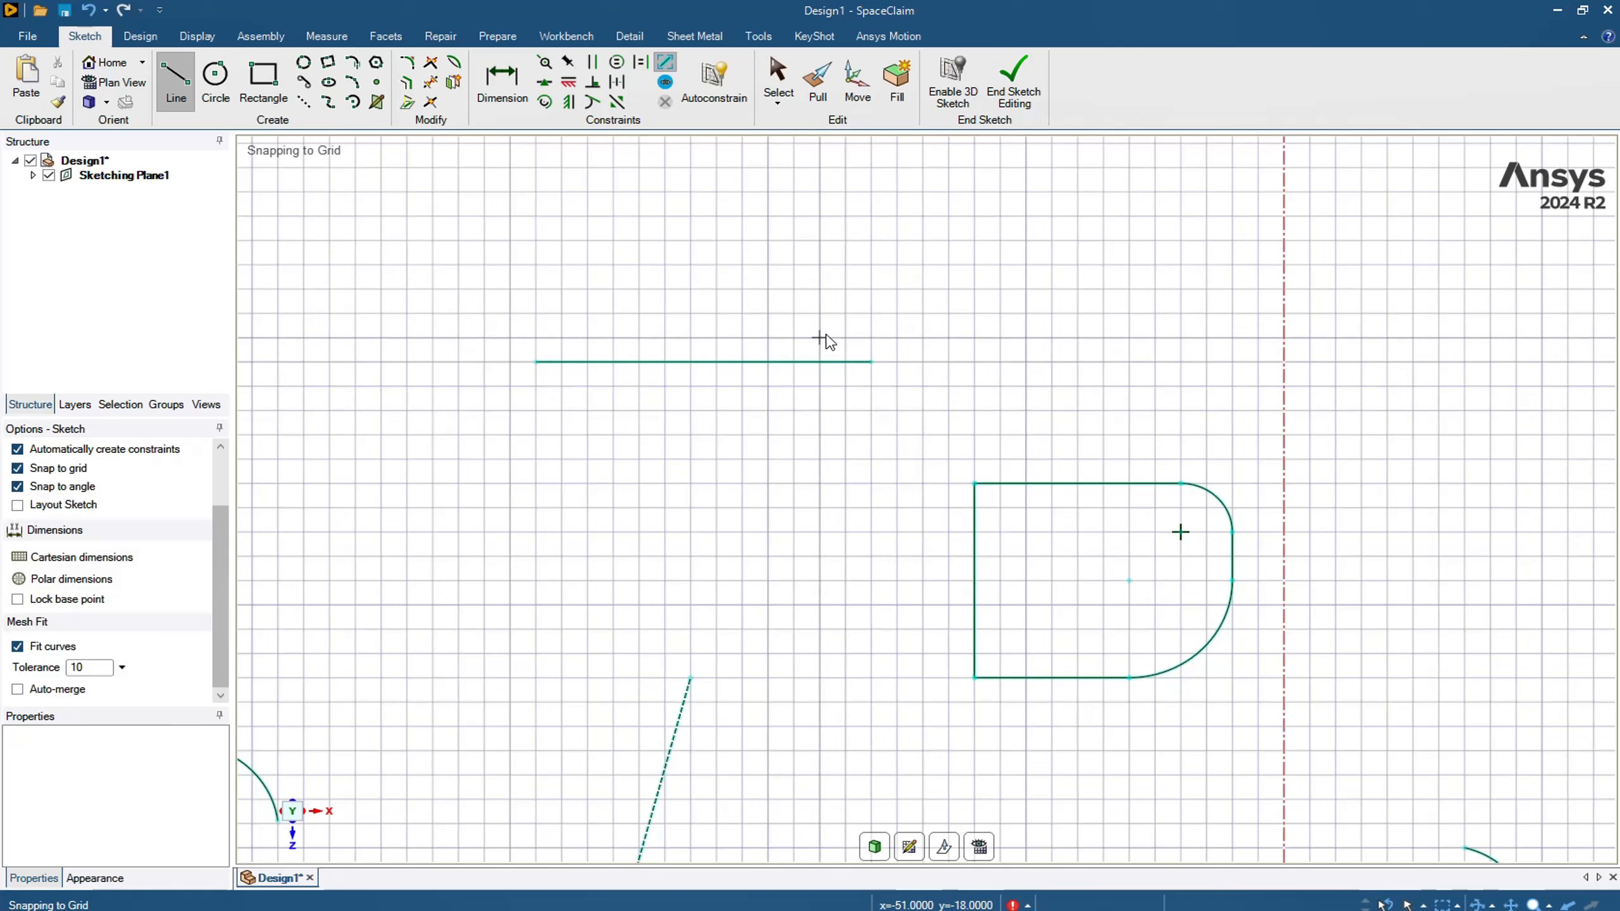
left_click(820, 336)
left_click(819, 555)
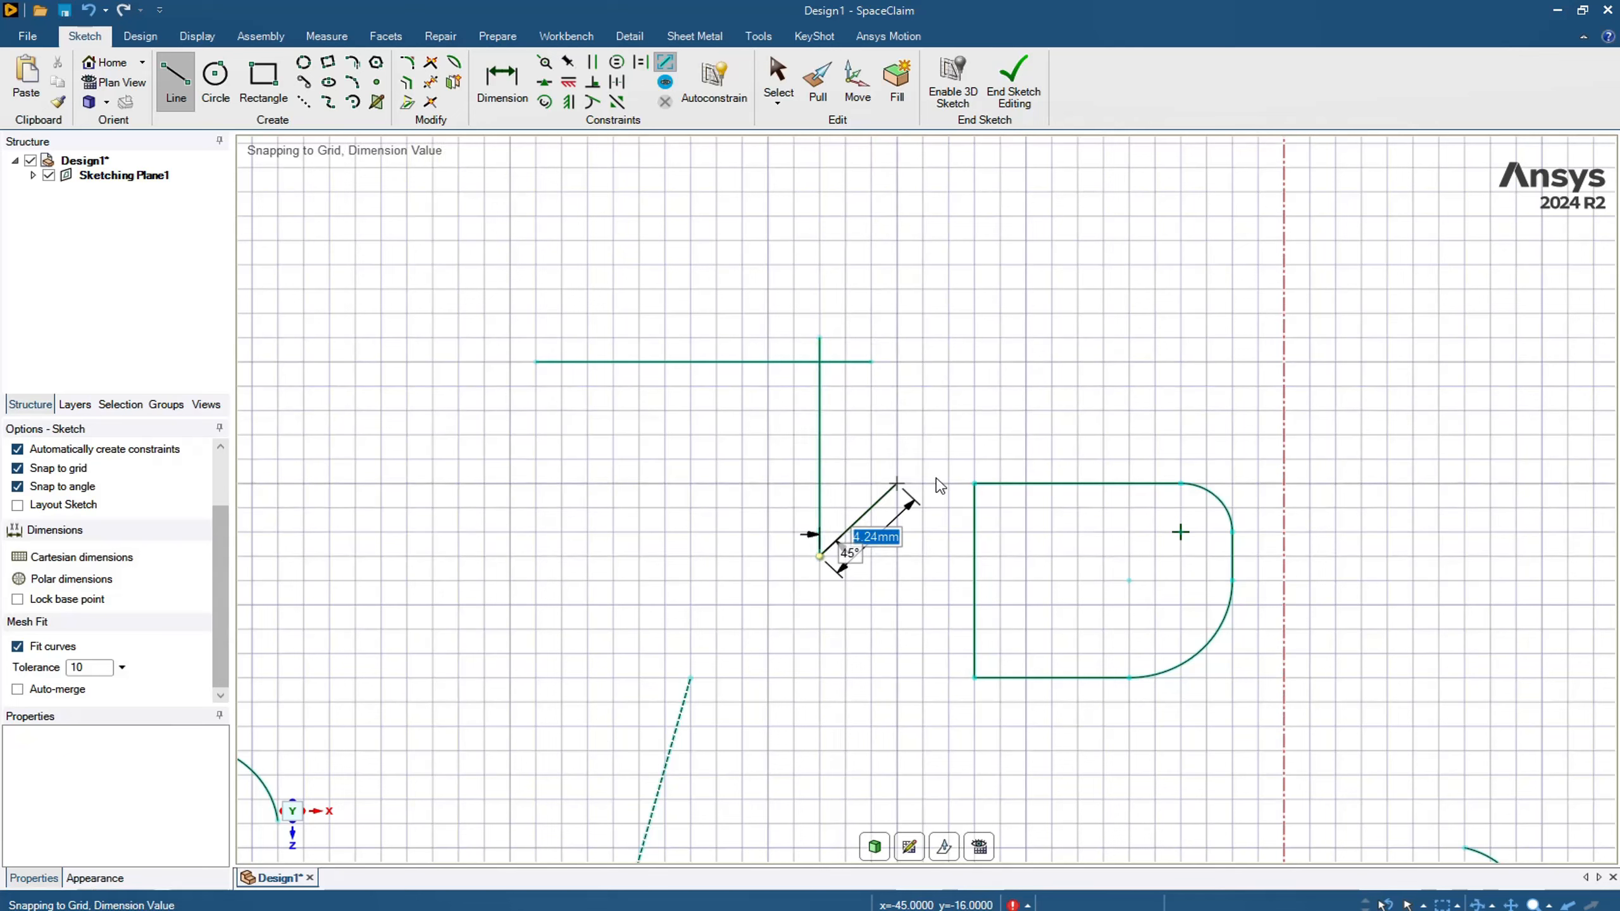
key("Escape")
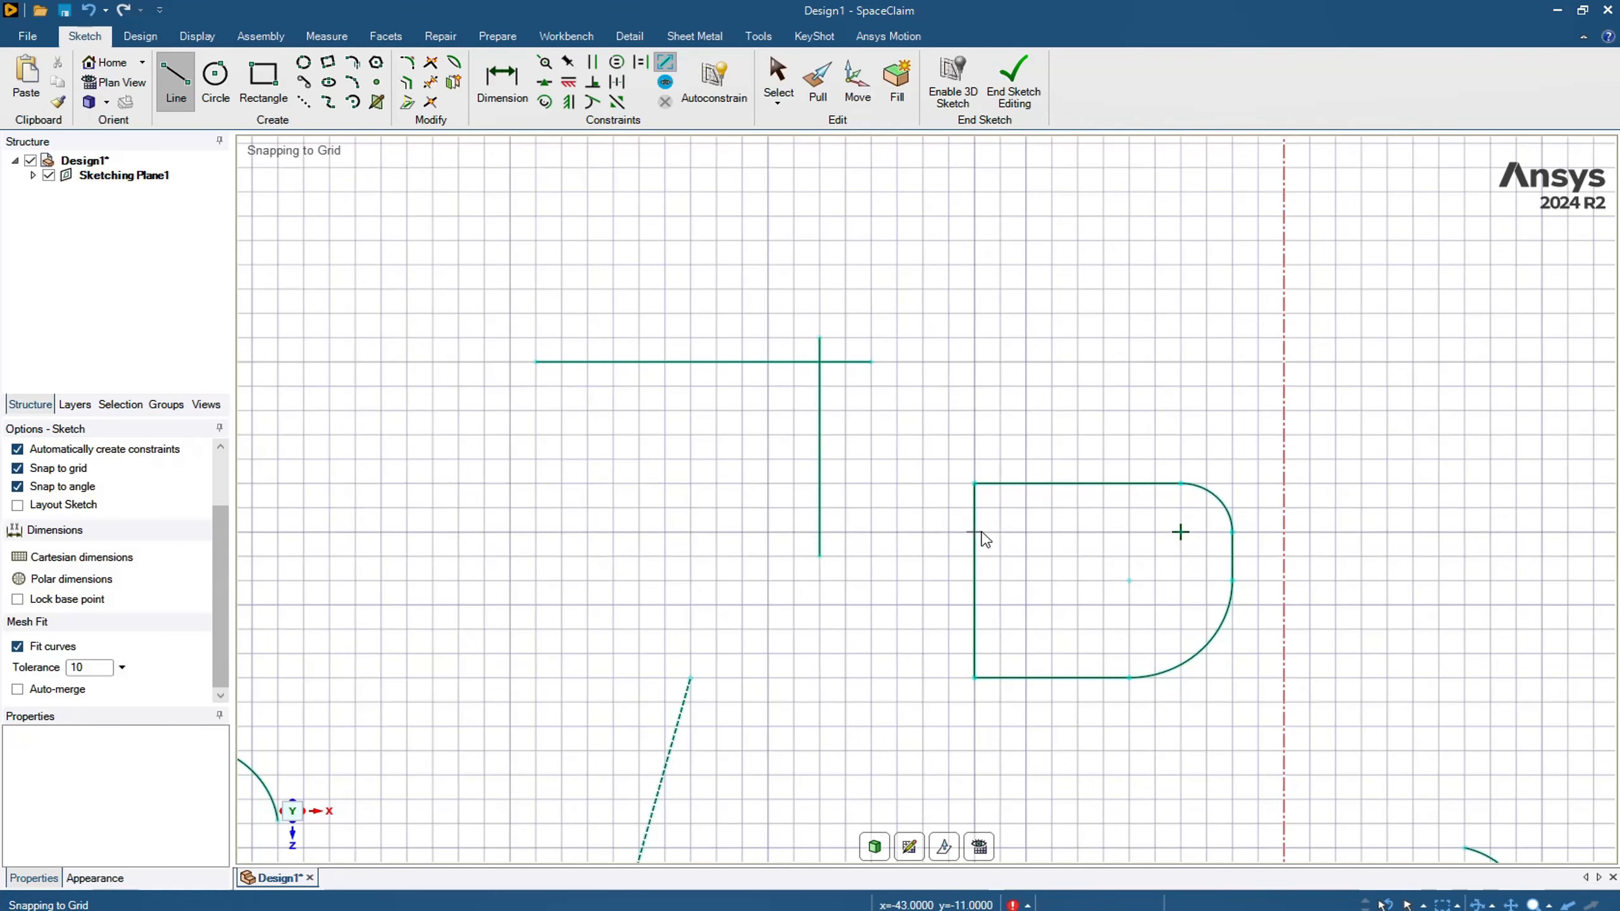
- Create a corner from the crossing horizontal and vertical lines, keeping the long horizontal portion and the long lower vertical portion
left_click(431, 62)
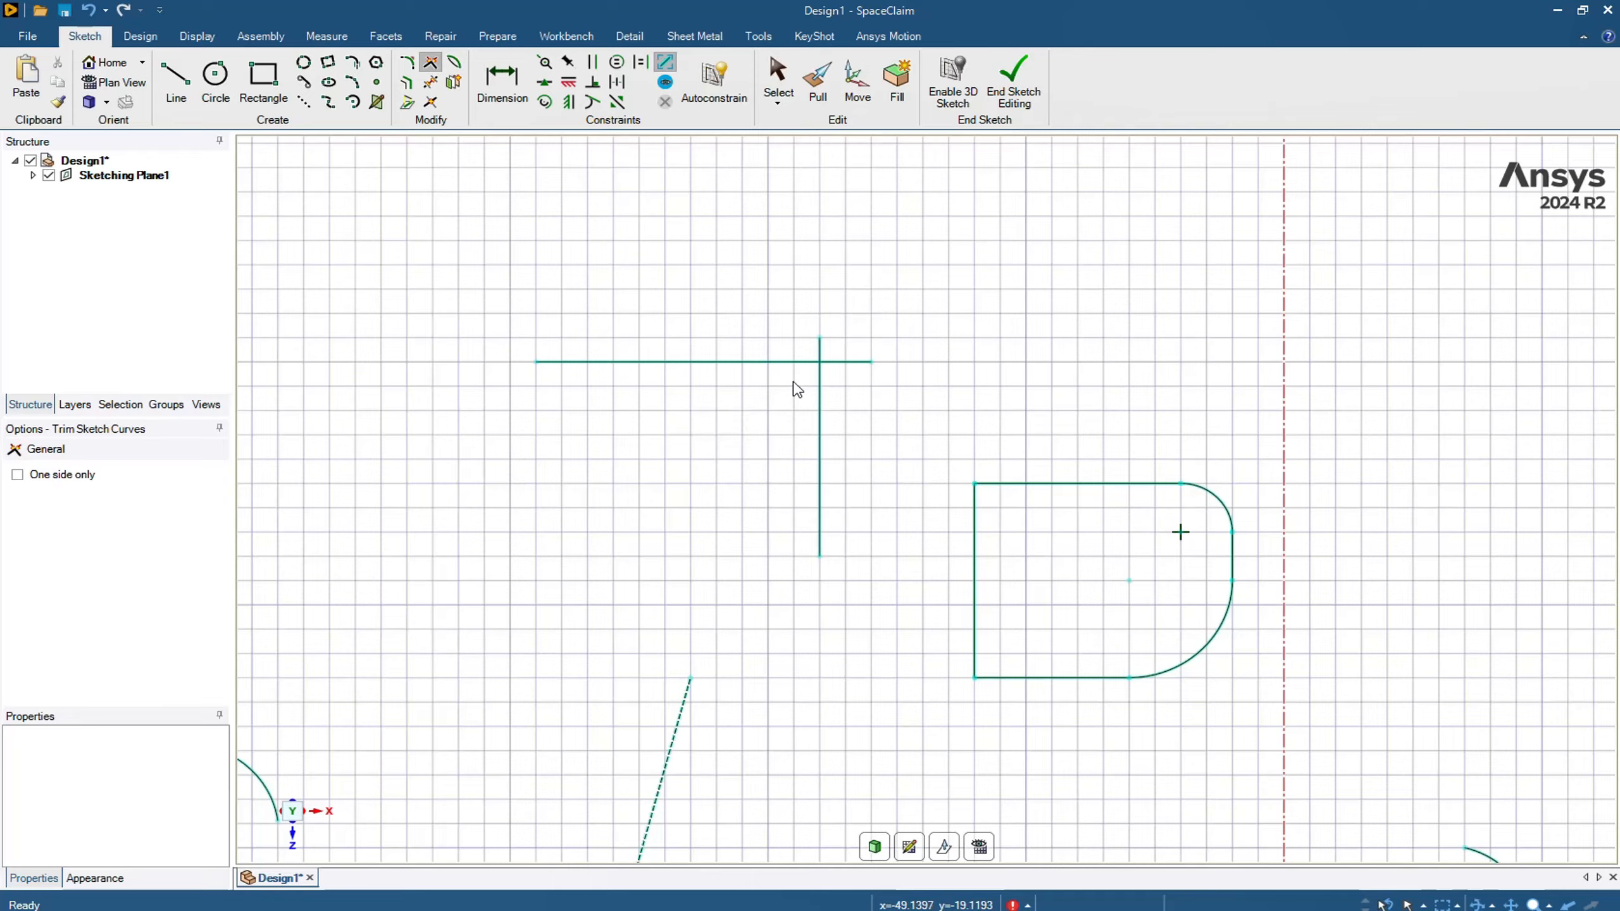
scroll(797, 389, "up", 6)
scroll(782, 377, "down", 3)
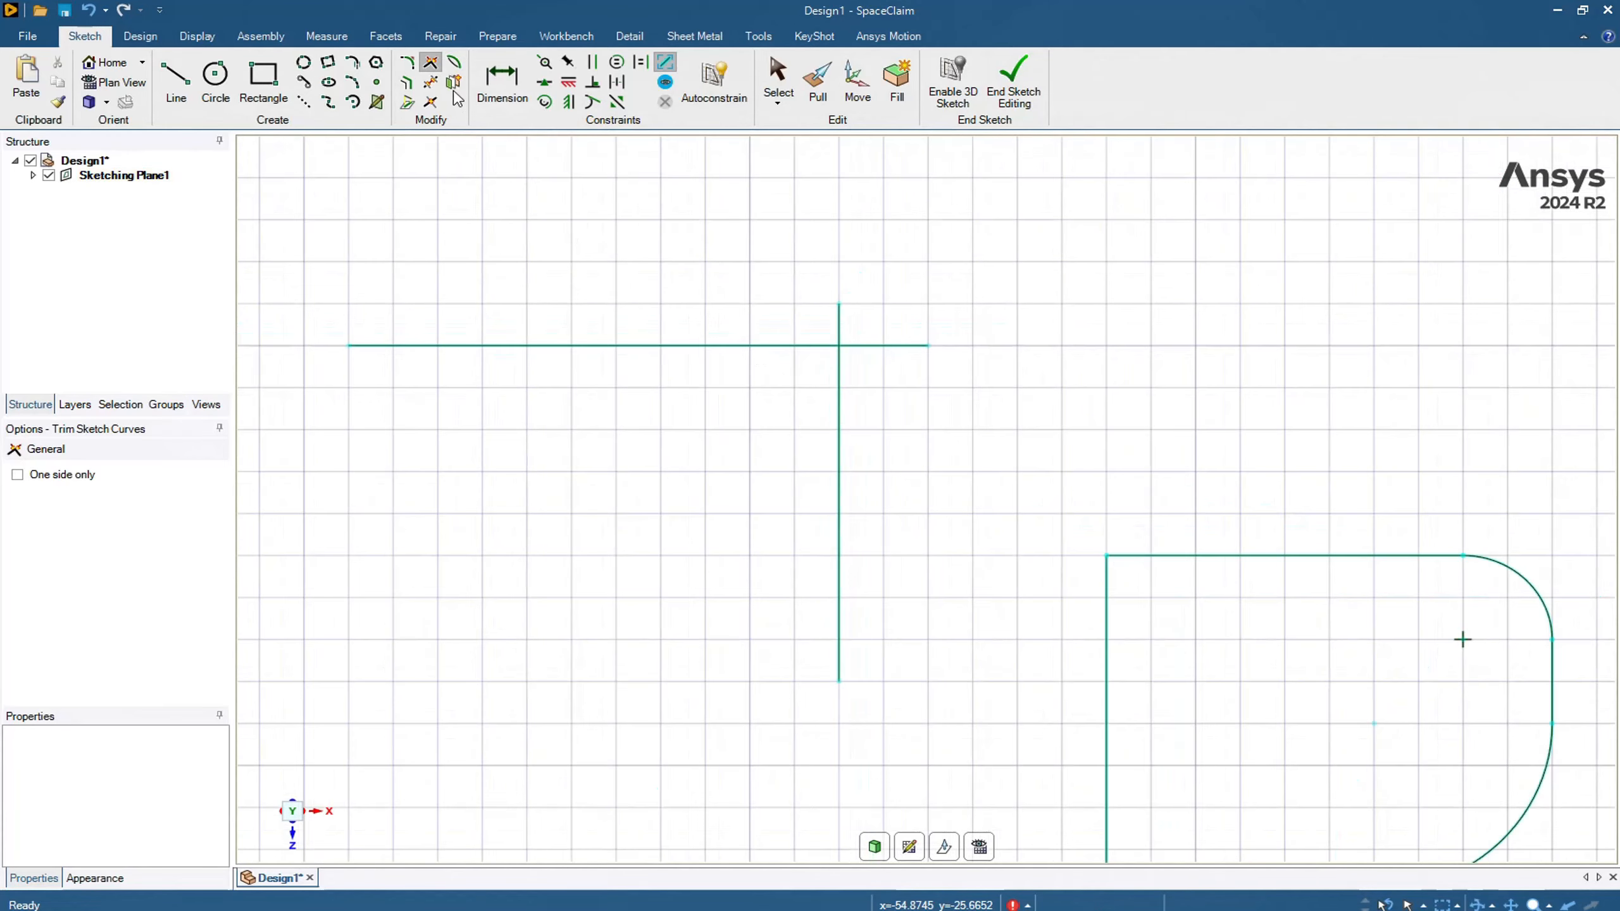
left_click(432, 64)
left_click(737, 346)
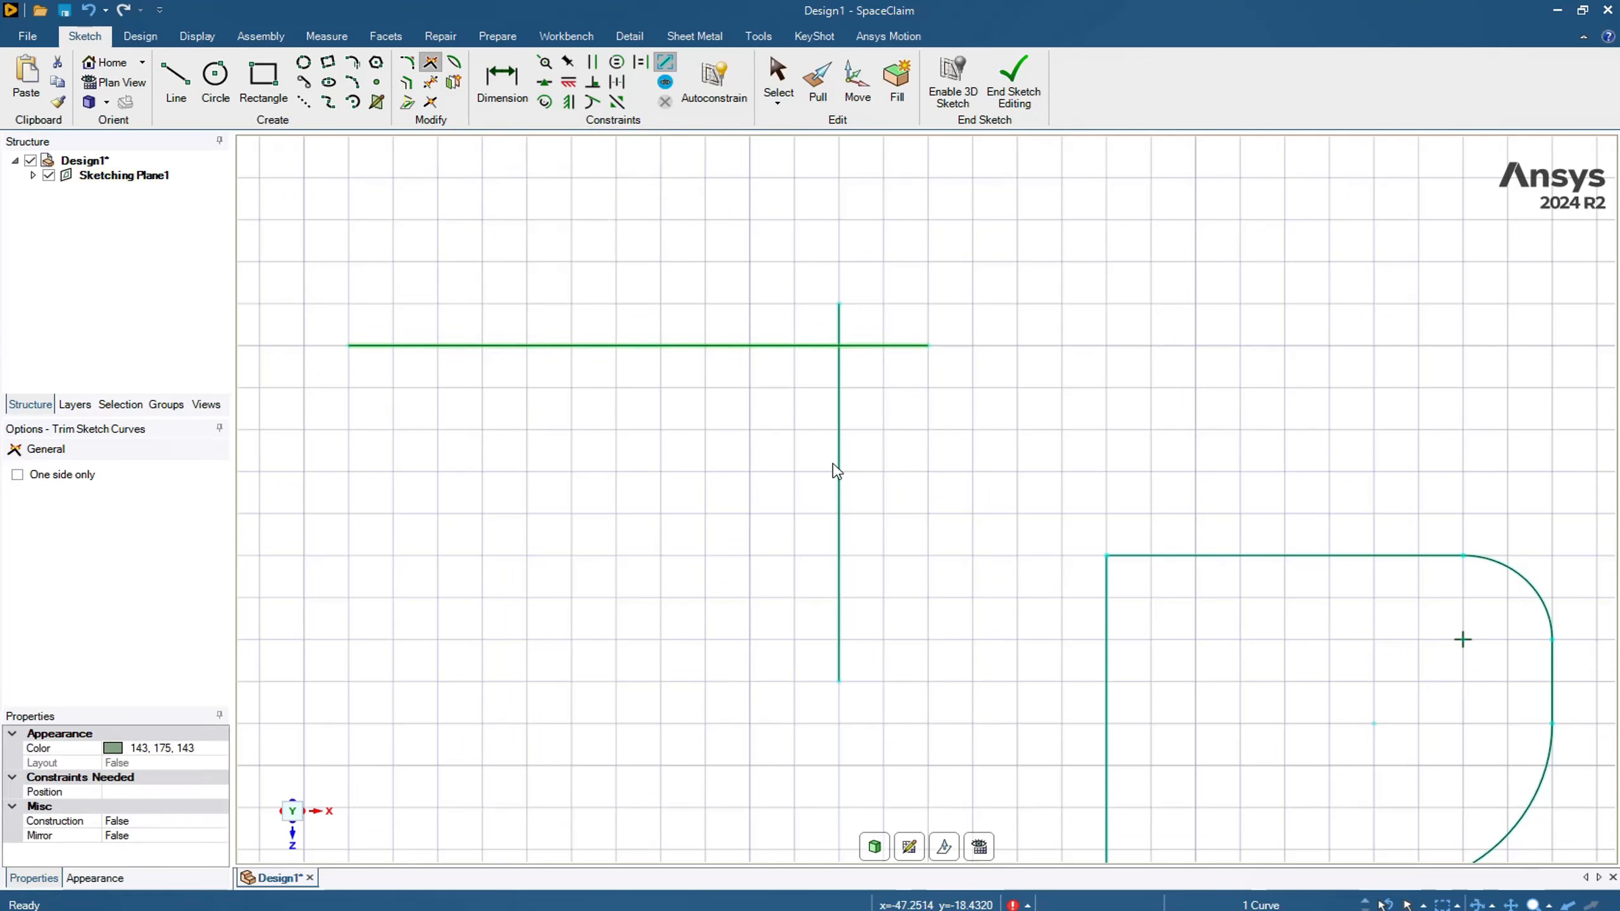
left_click(837, 471)
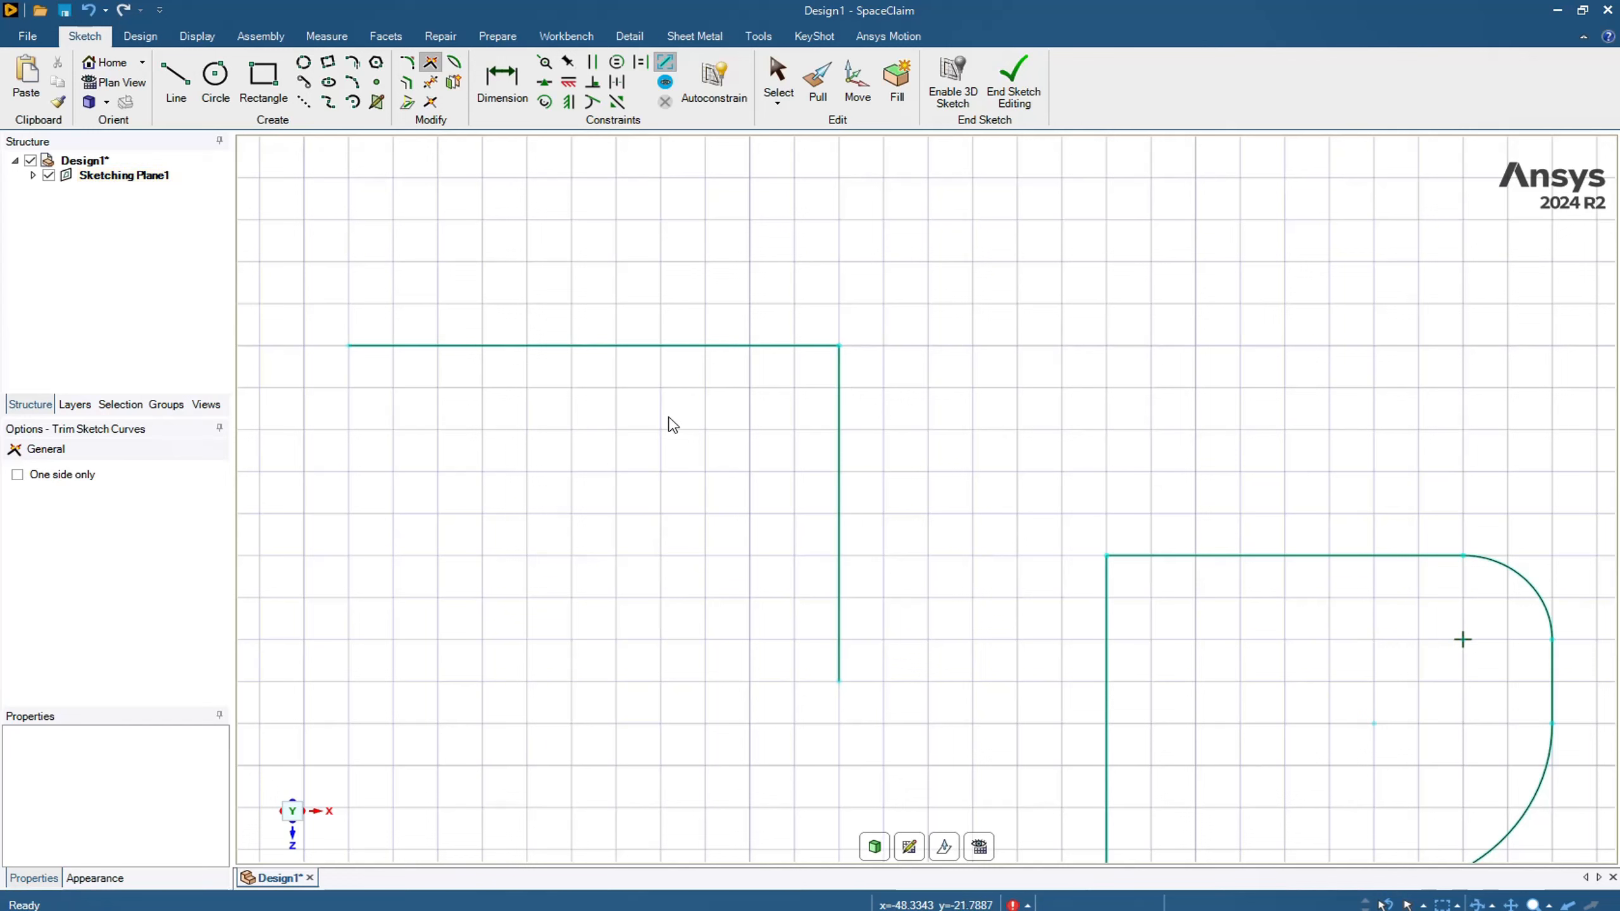
- Bend the horizontal line upward into an arc of about 8.5 mm radius and bend the vertical line toward the inside of the corner
left_click(454, 63)
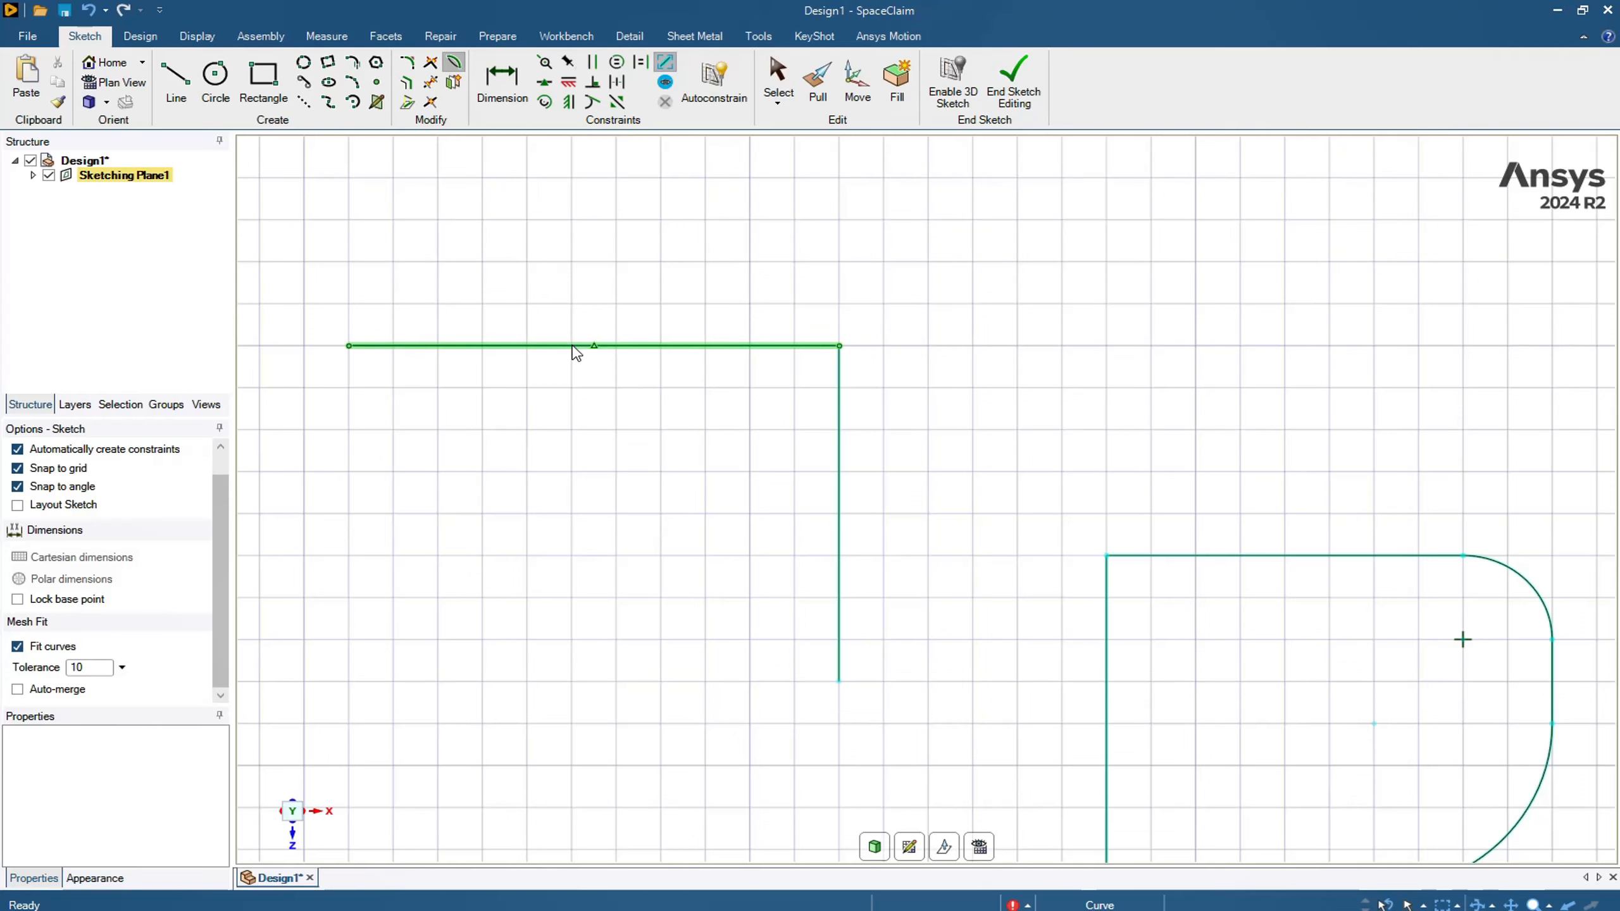
left_click(575, 324)
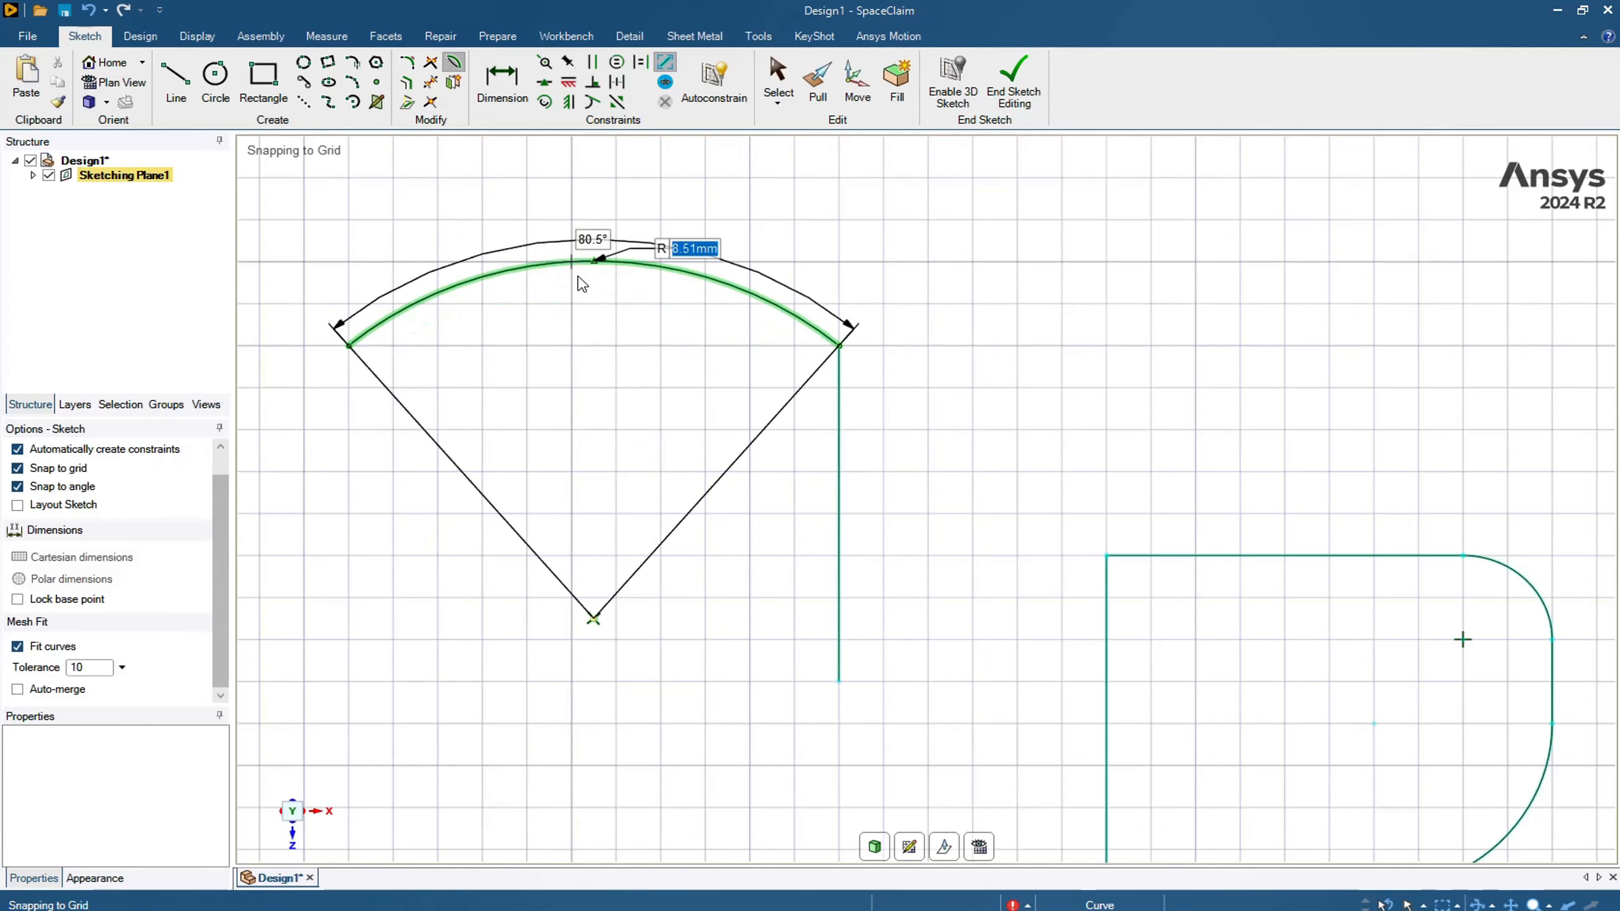
left_click(581, 284)
left_click_drag(839, 533, 757, 533)
scroll(975, 662, "down", 3)
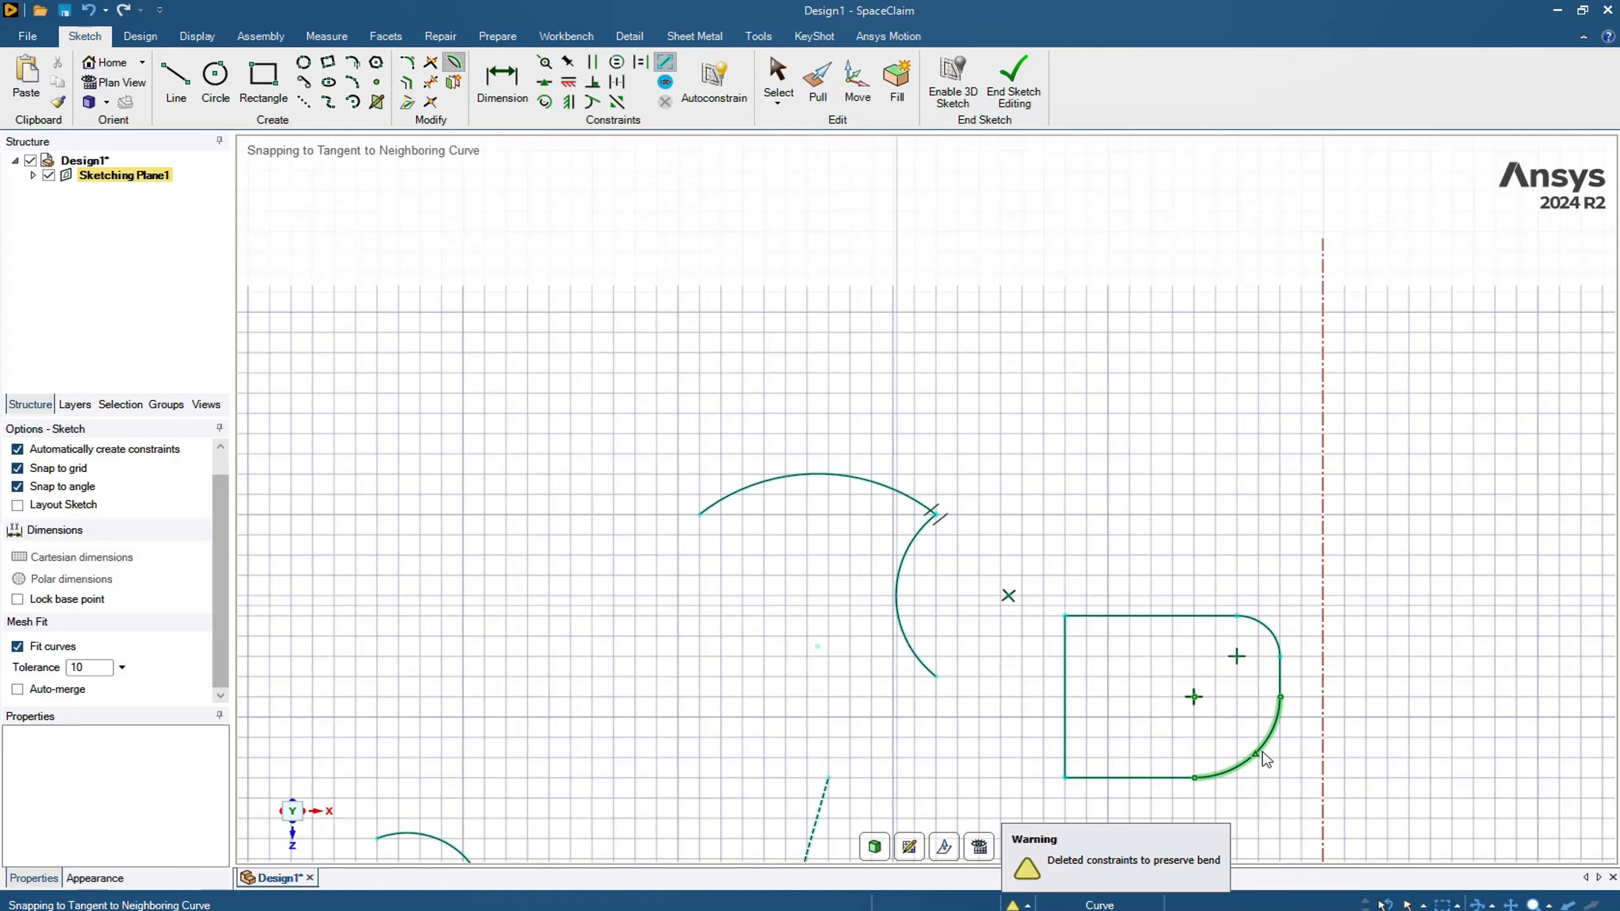
- Bend the rounded rectangle's lower-right arc, upper-right arc and left edge inward to make them concave
left_click_drag(1266, 759, 1203, 719)
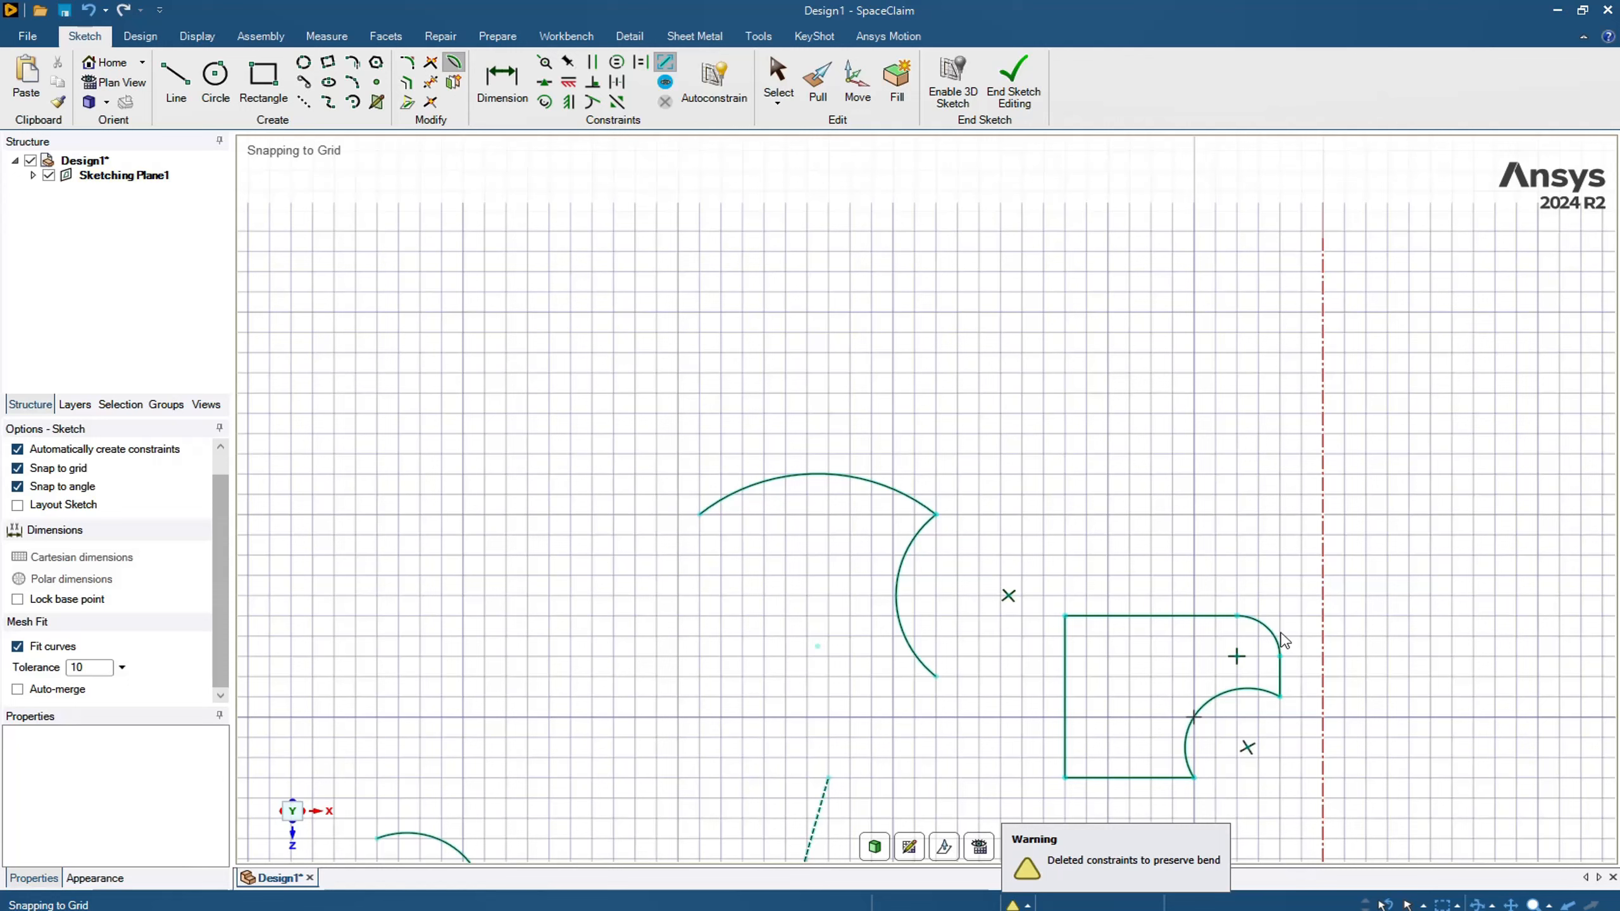
left_click_drag(1266, 632, 1236, 657)
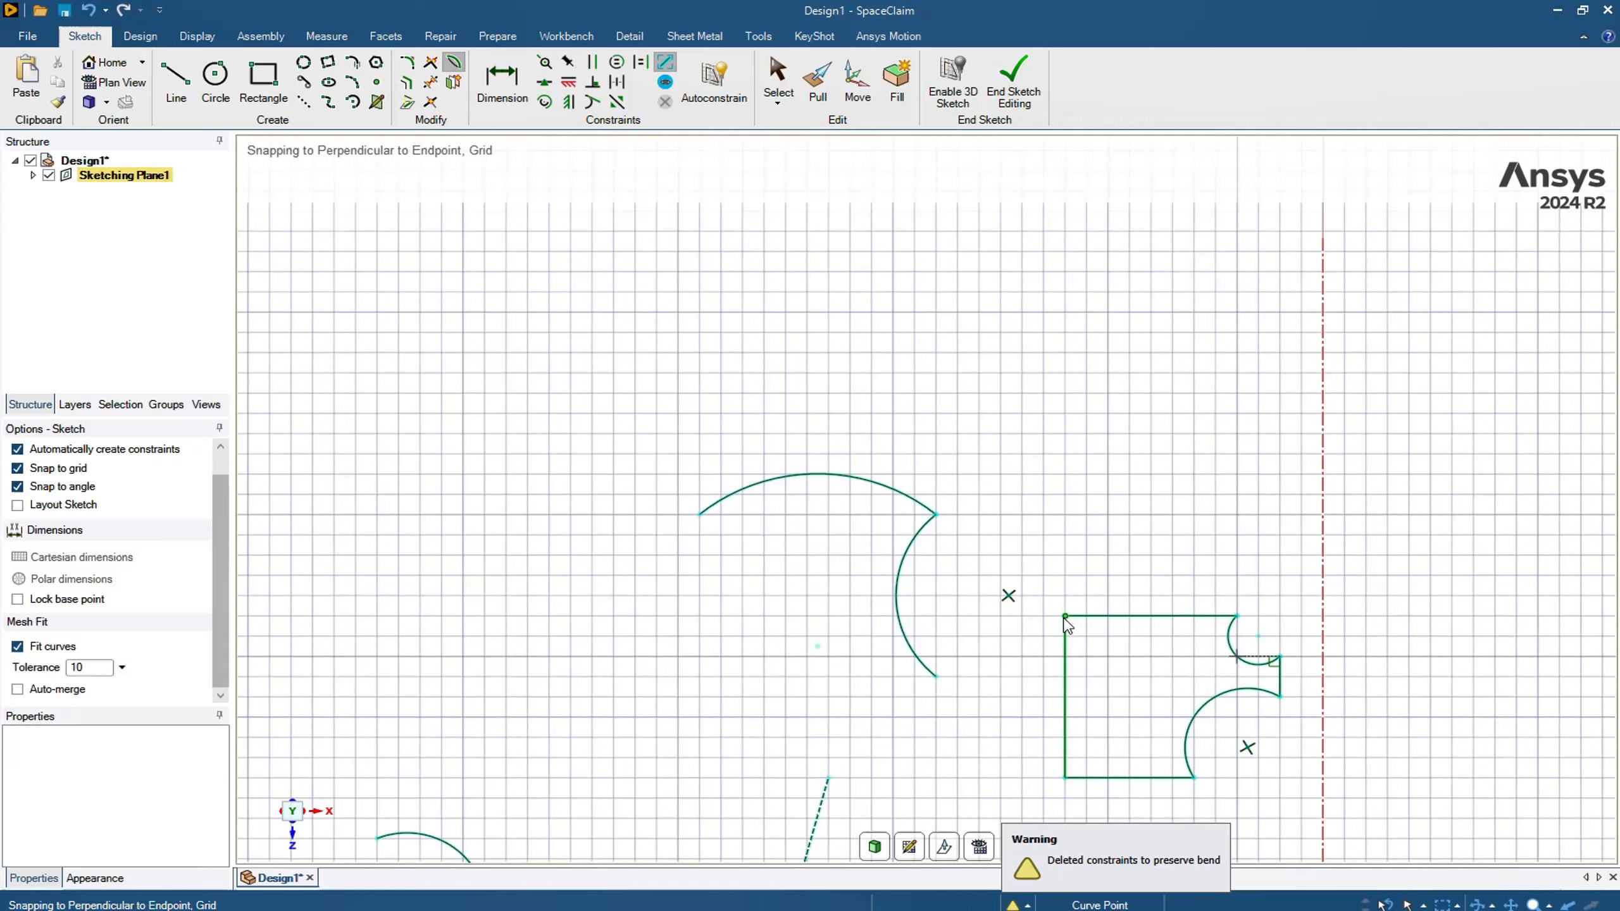
left_click_drag(1085, 636, 1098, 746)
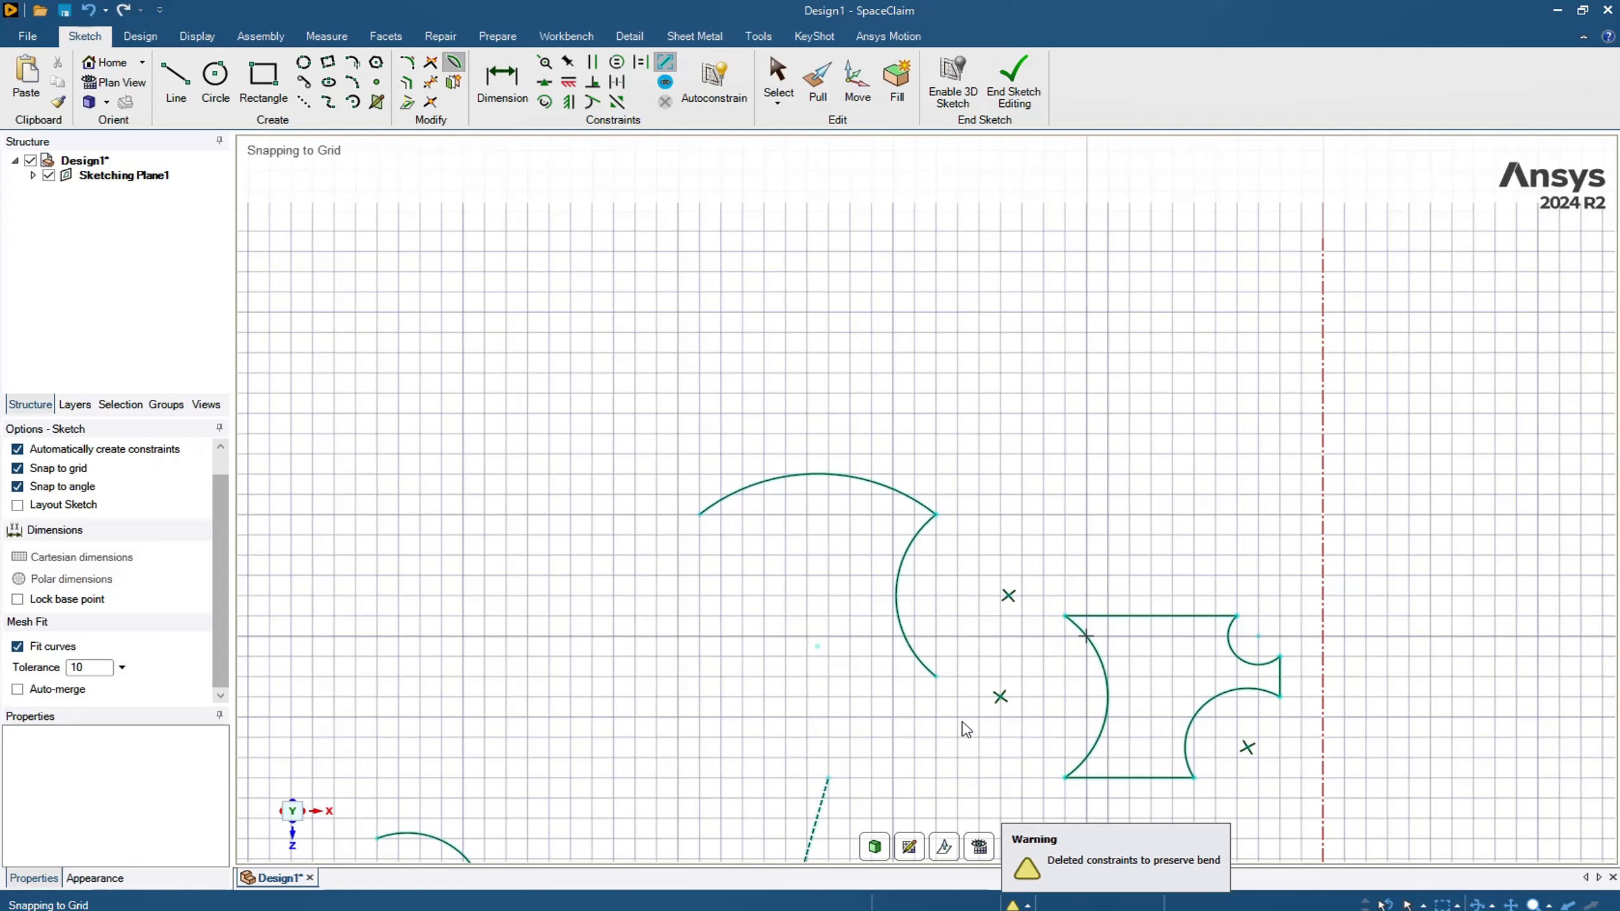
- Offset the bent vertical line twice toward its centre, and offset the bent horizontal line upward by about 2 mm
left_click(409, 90)
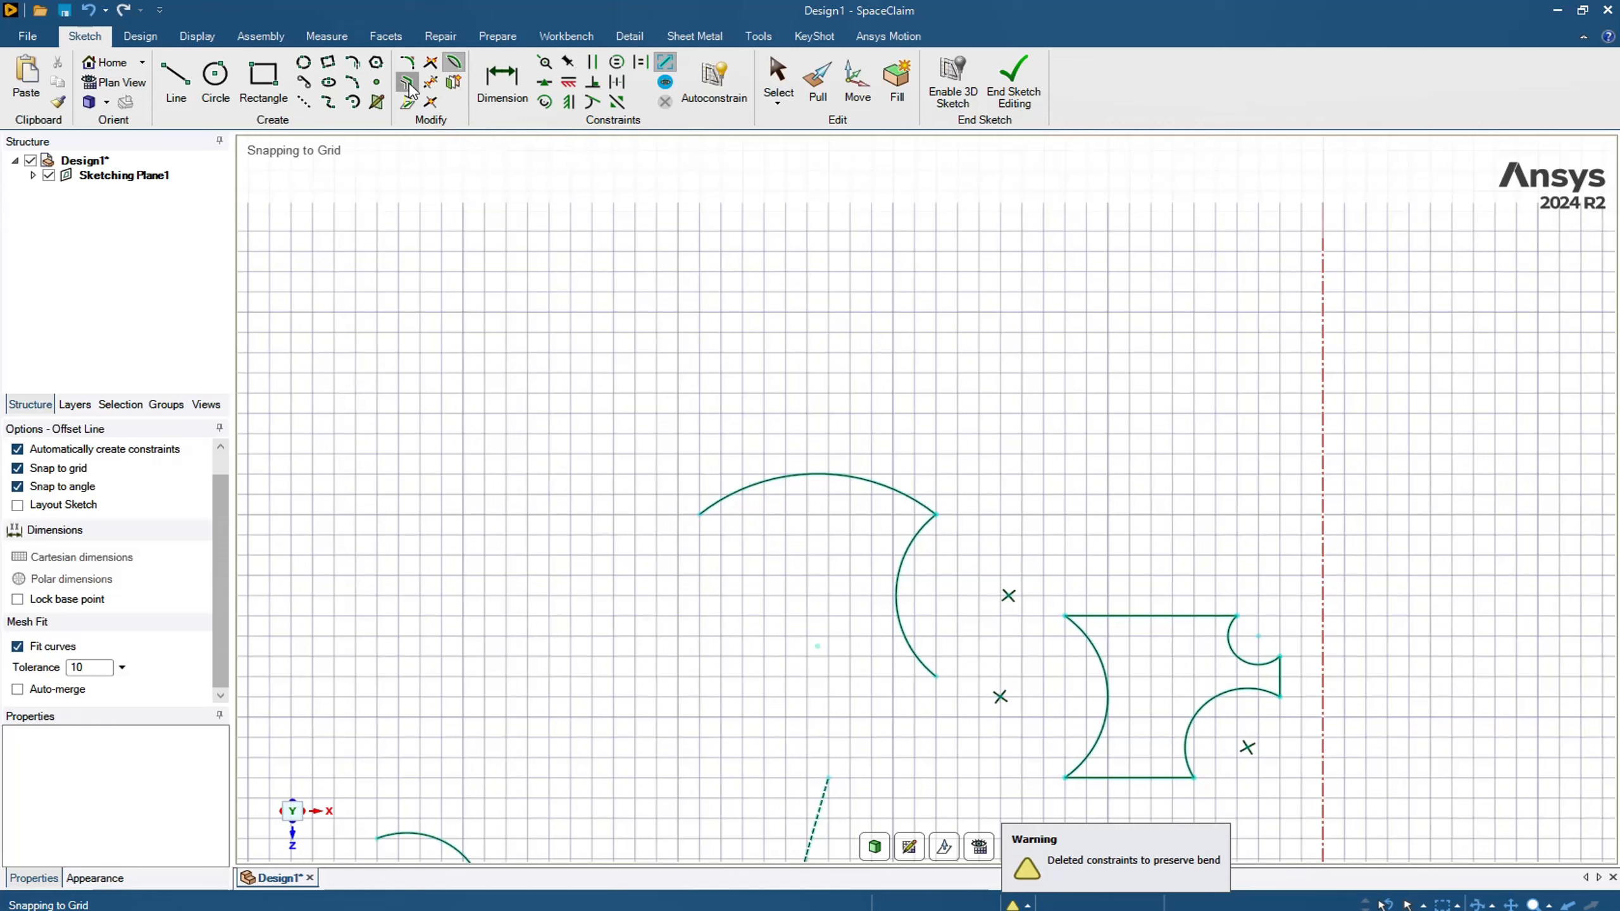
left_click(904, 627)
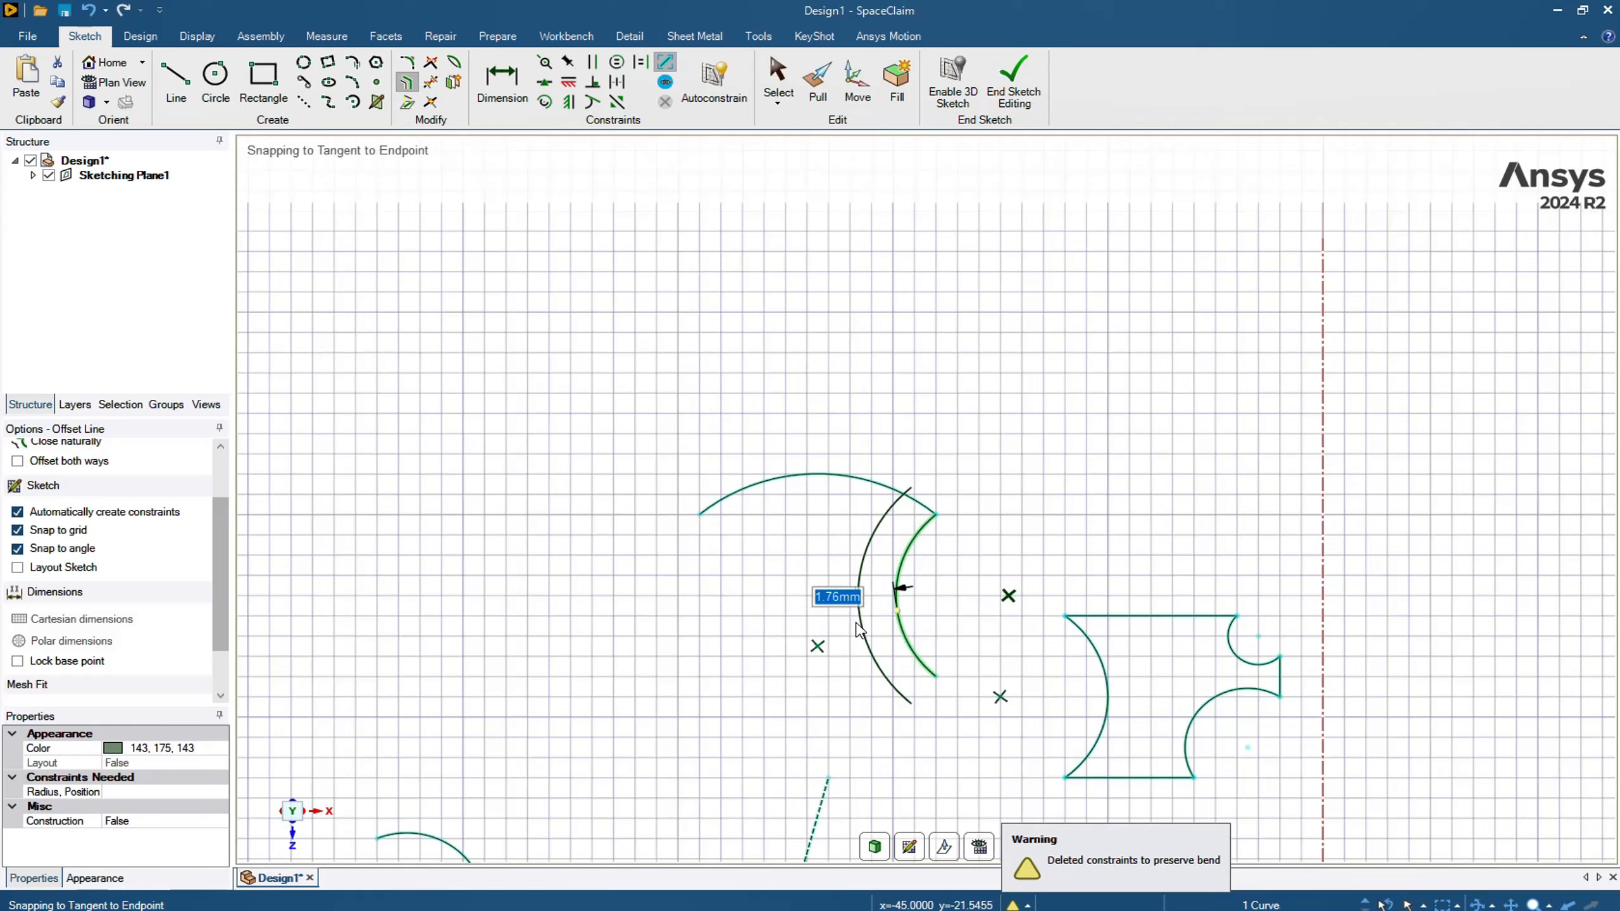
left_click(929, 629)
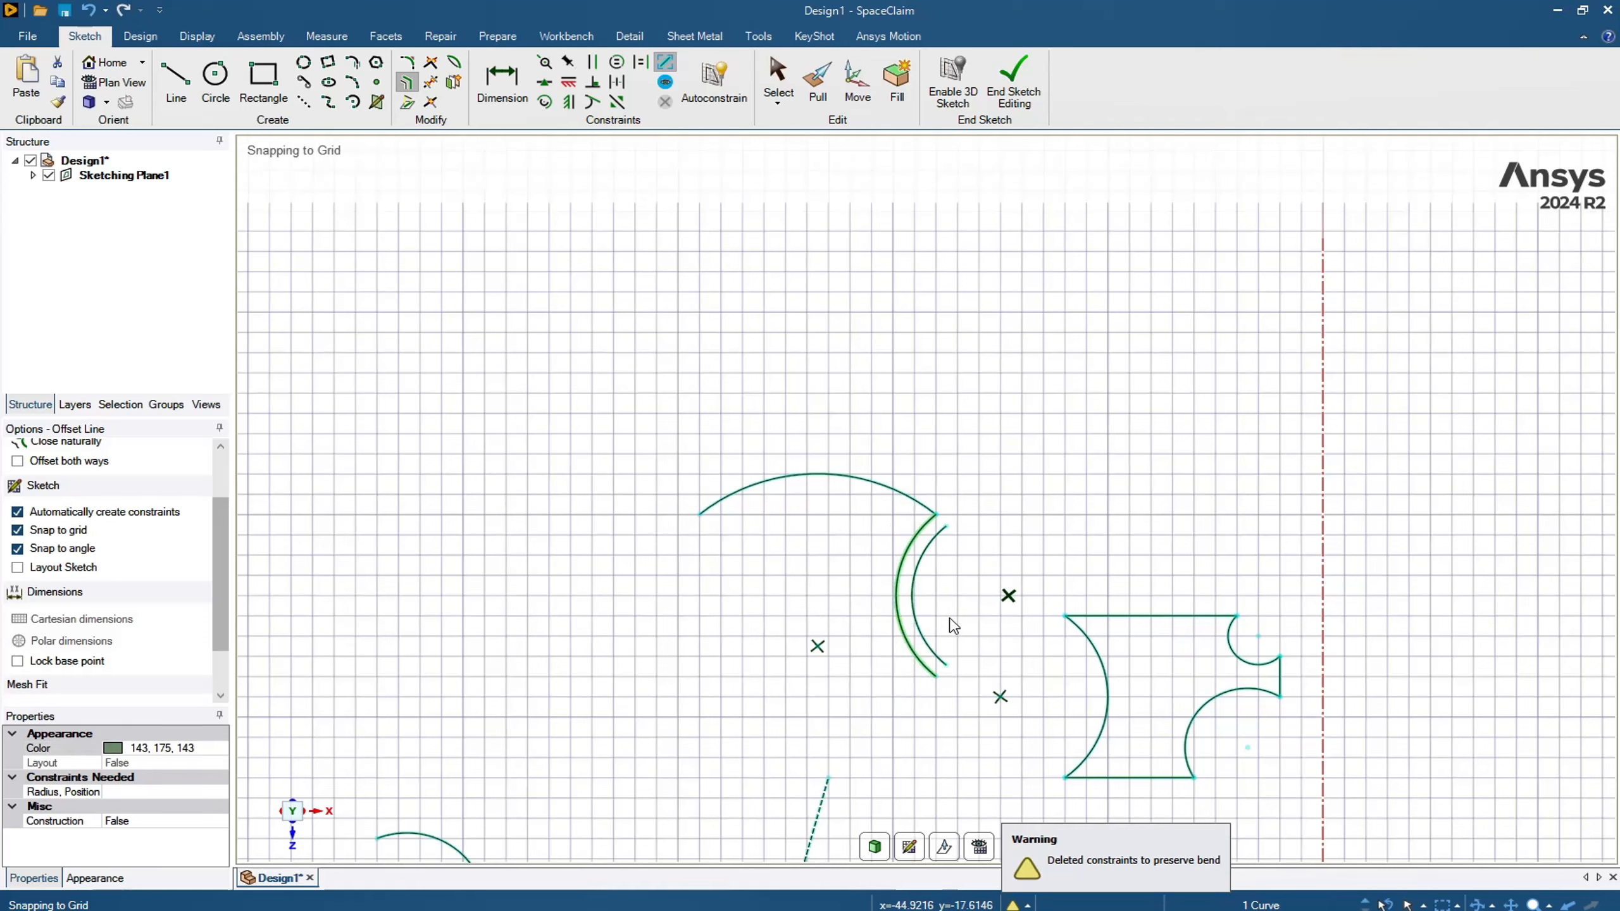
left_click(912, 597)
left_click(935, 597)
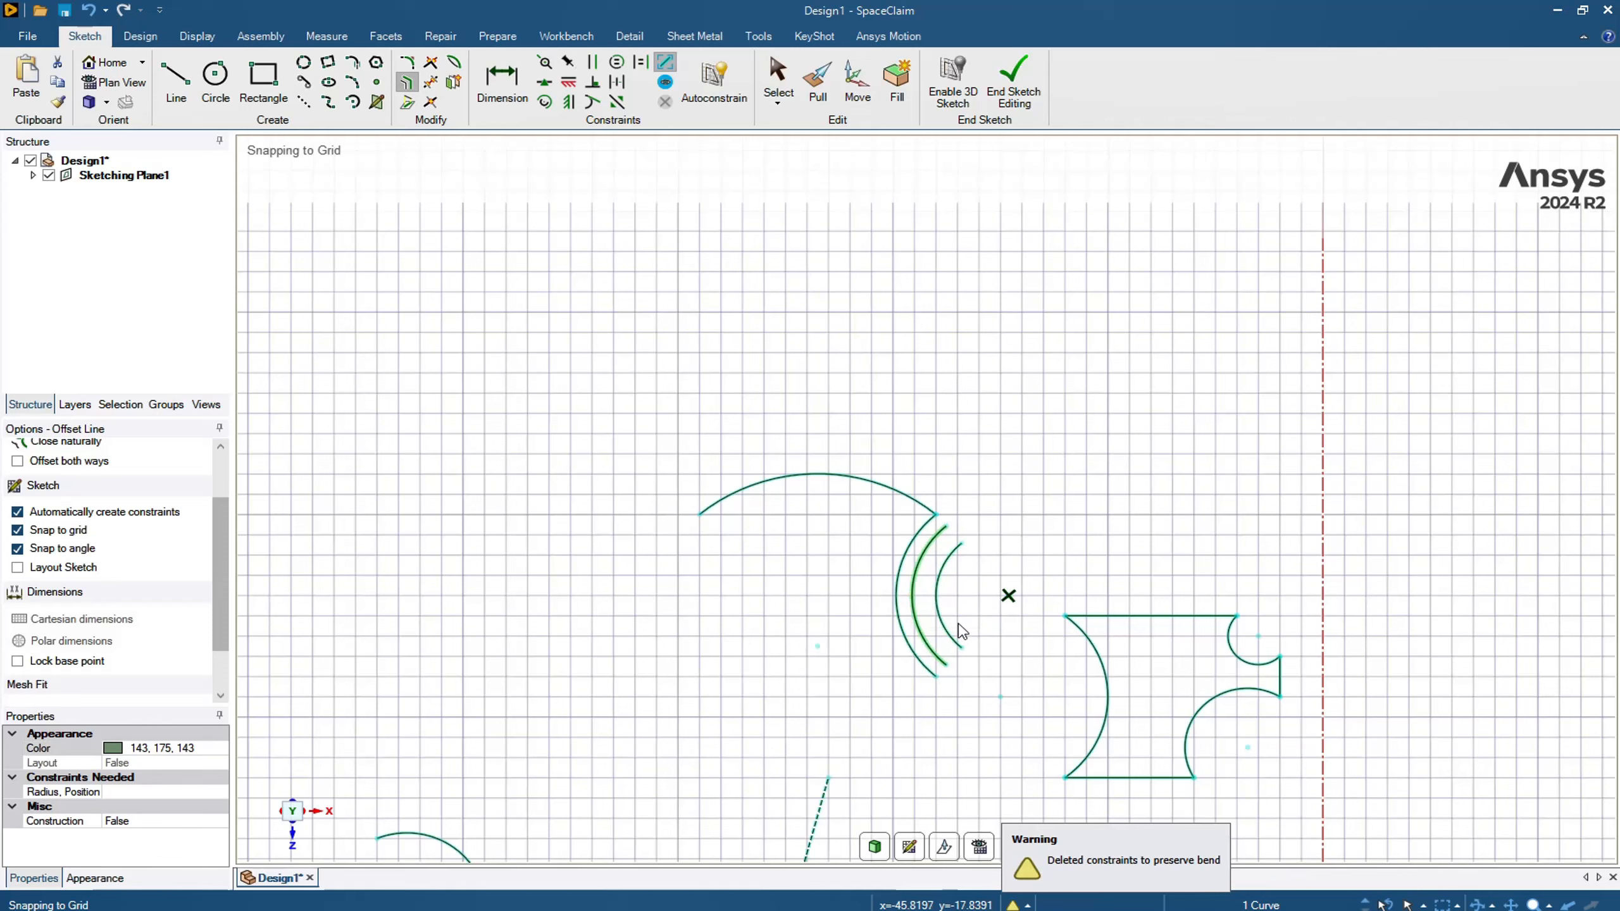
left_click(830, 475)
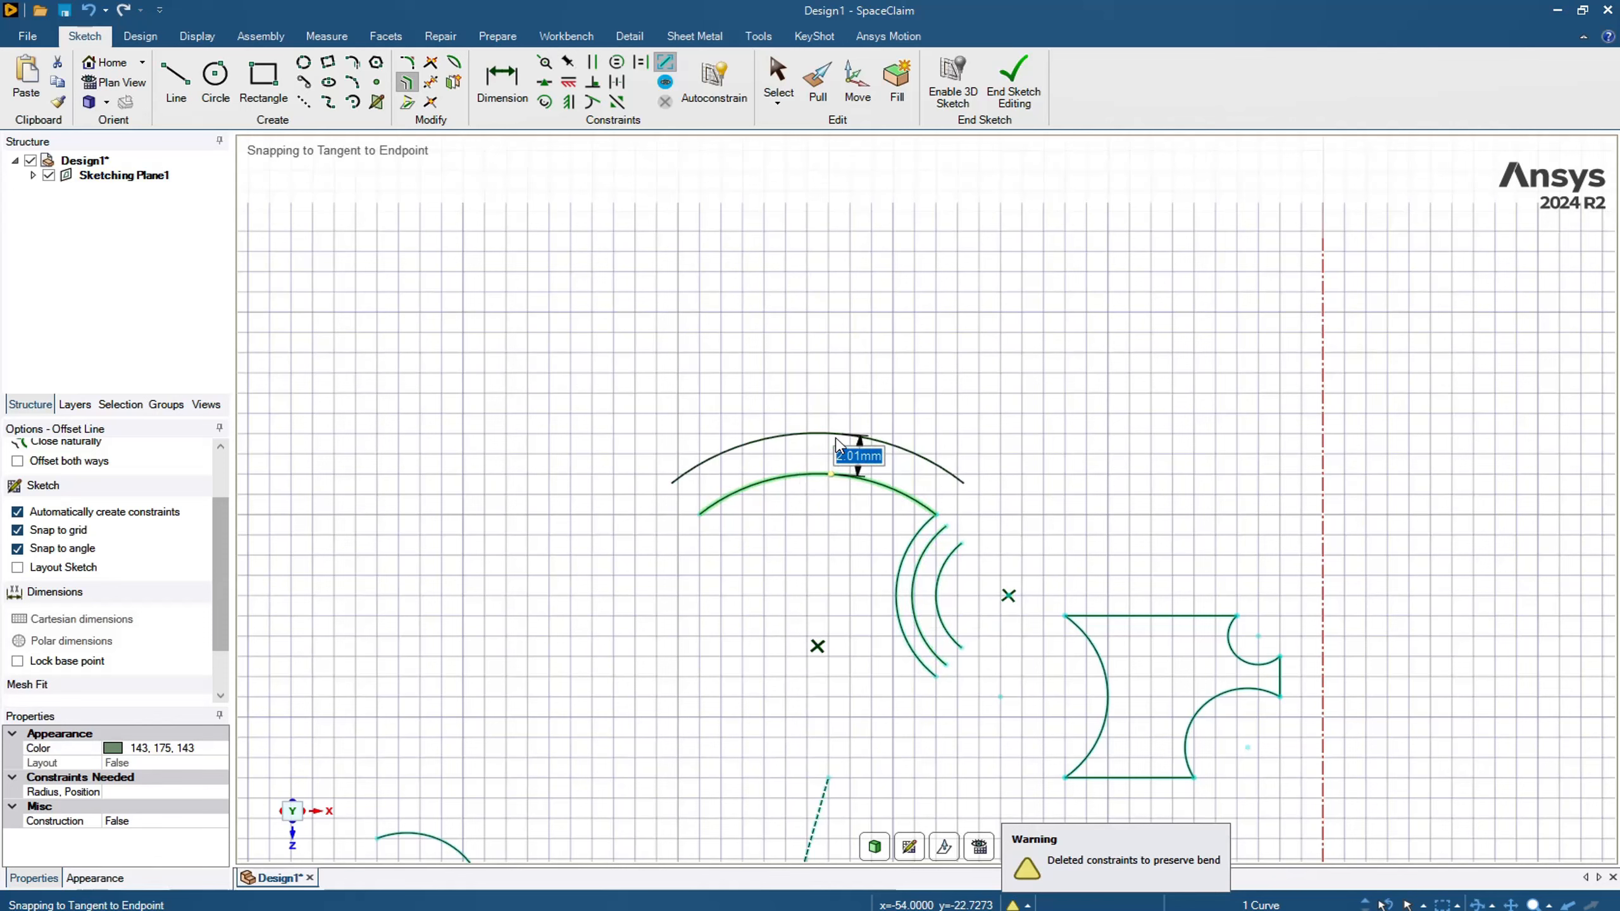
left_click(838, 447)
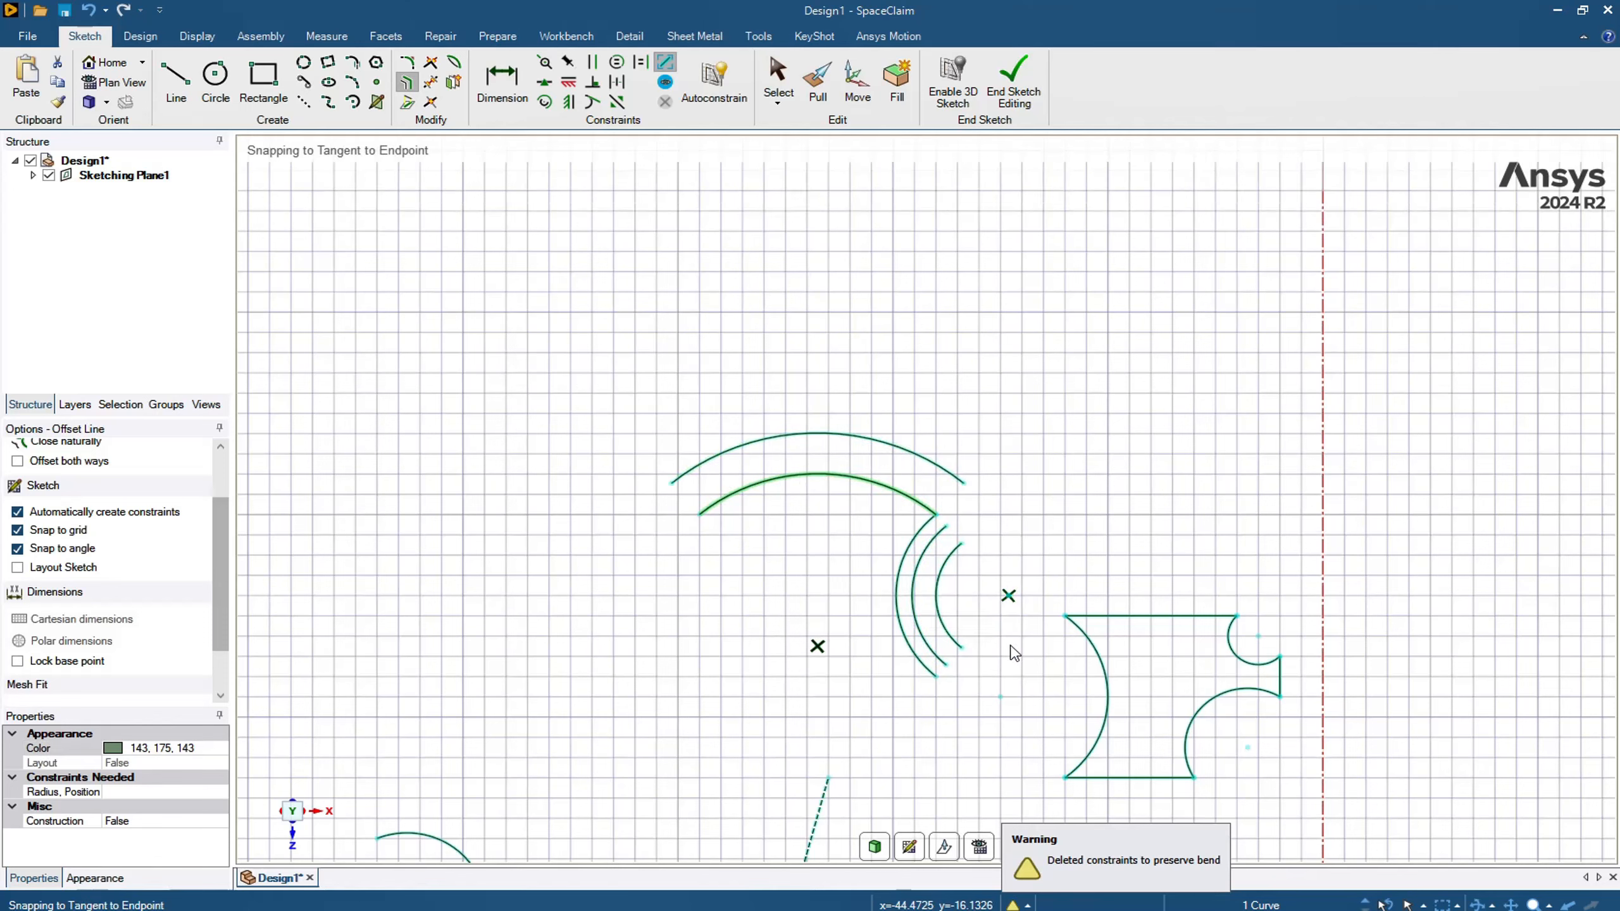
- Offset the closed profile's top edge upward, bottom edge downward, and its two right-hand arcs and left arc toward their centres
left_click(1153, 617)
left_click(1157, 555)
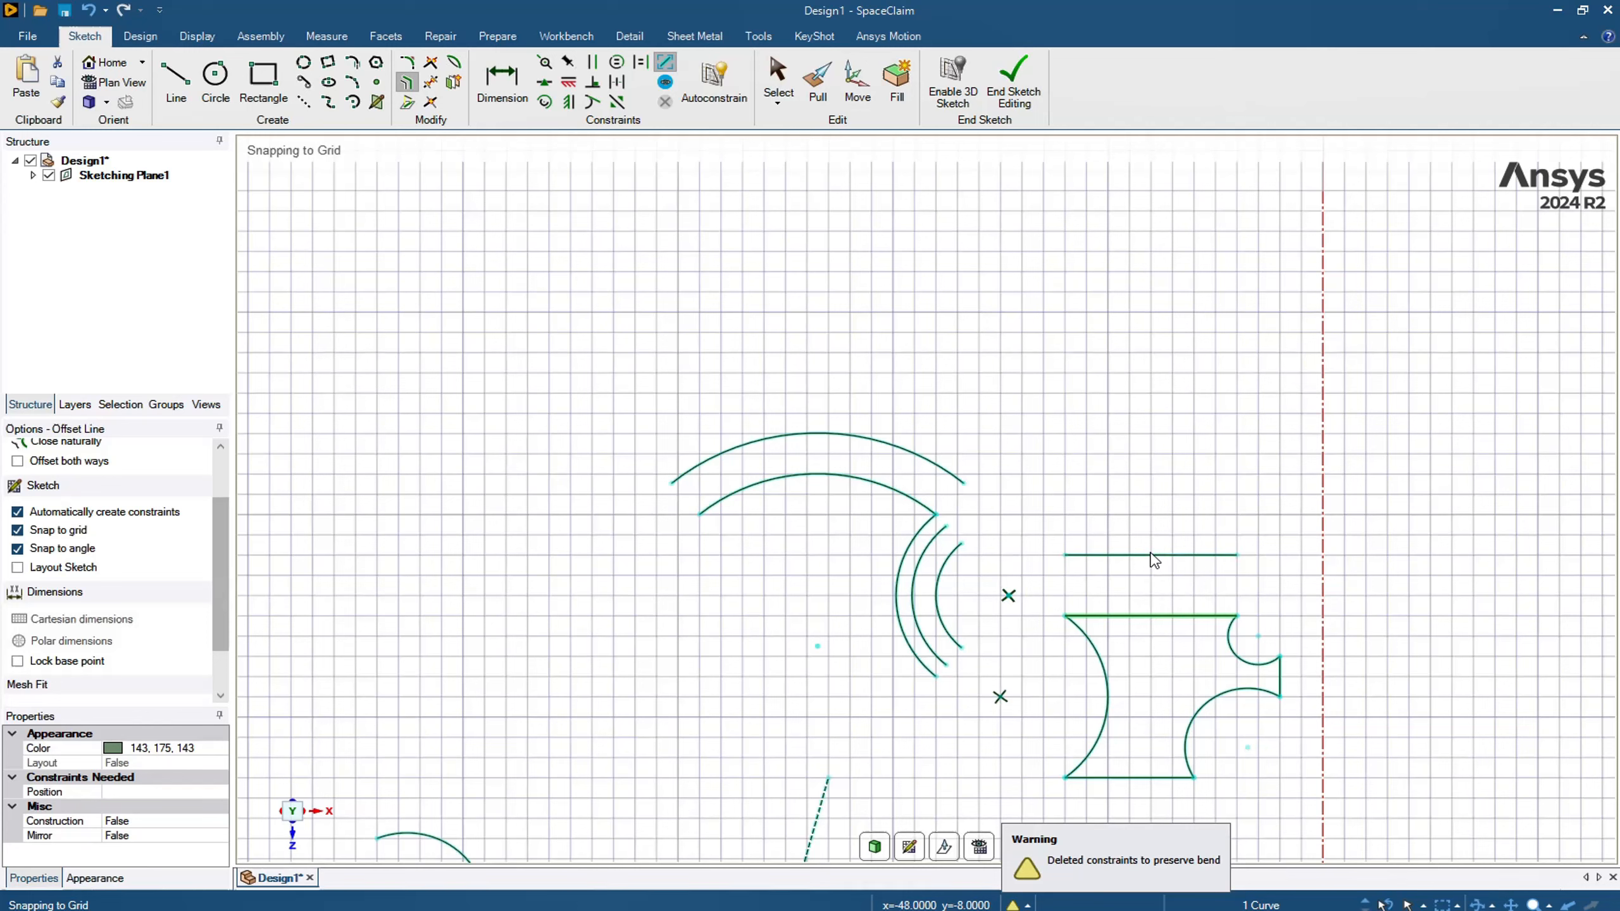
left_click(1238, 657)
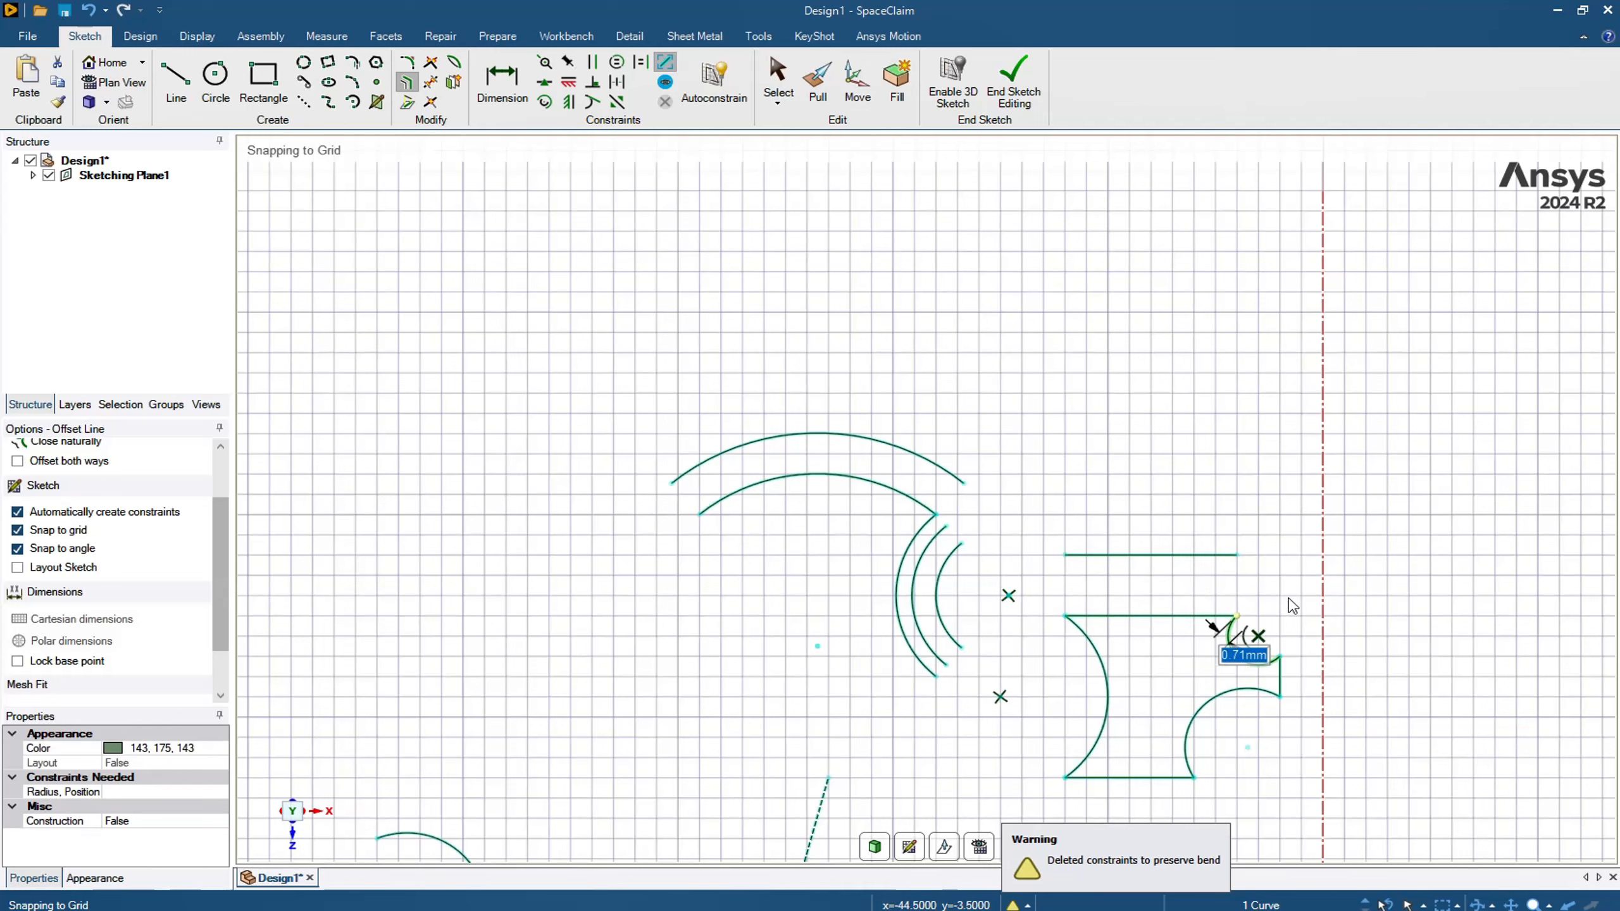
left_click(1272, 644)
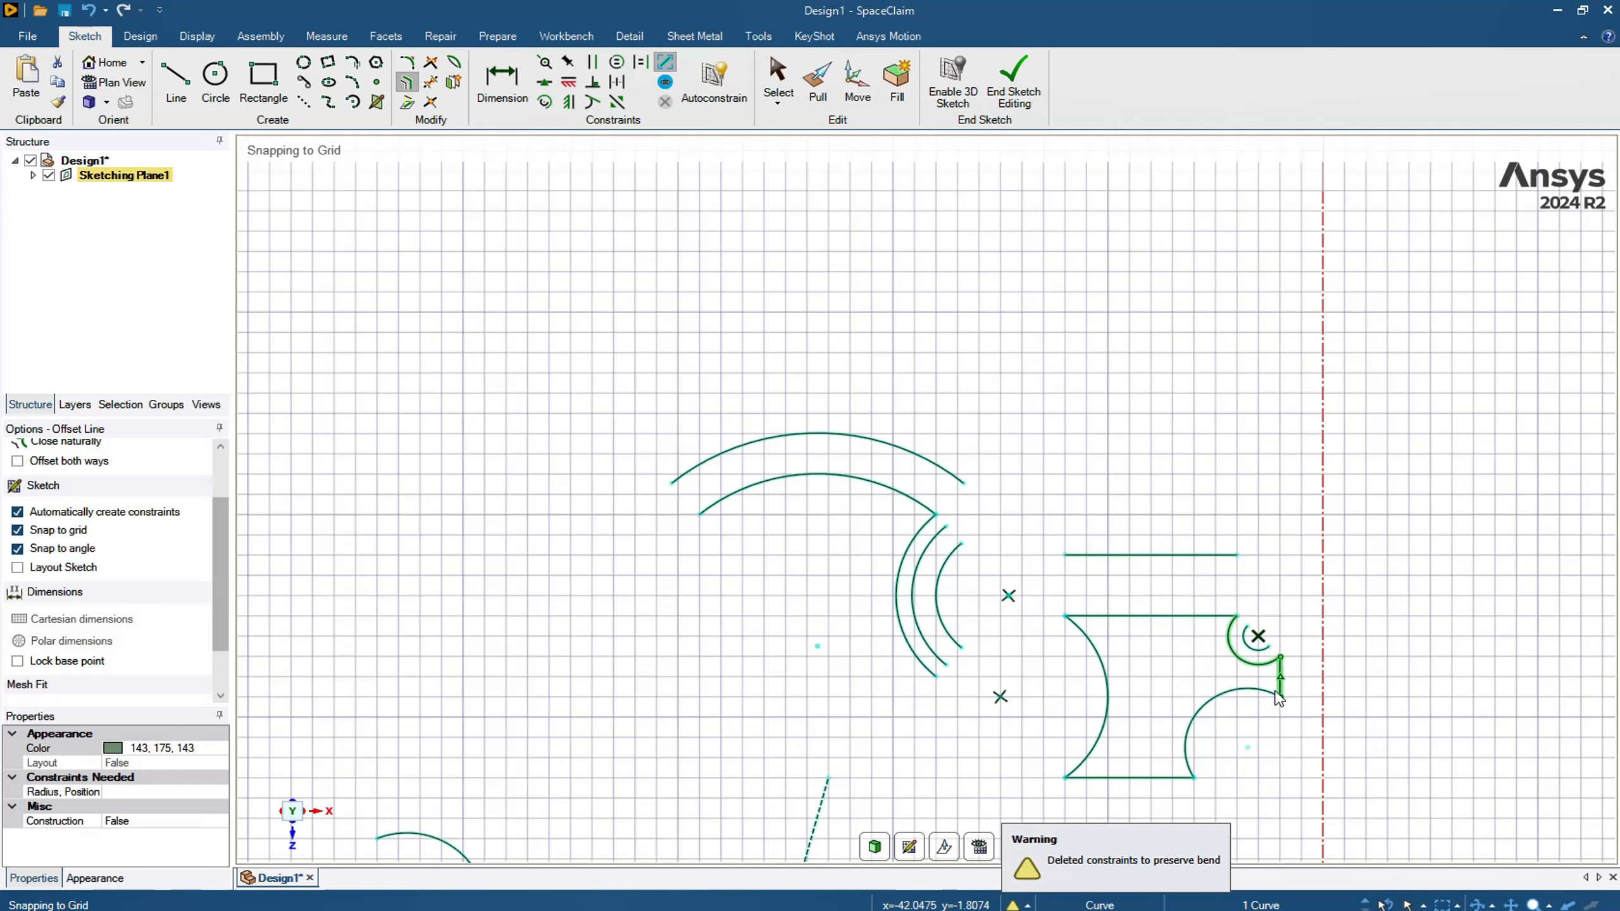
left_click(1204, 706)
left_click(1232, 741)
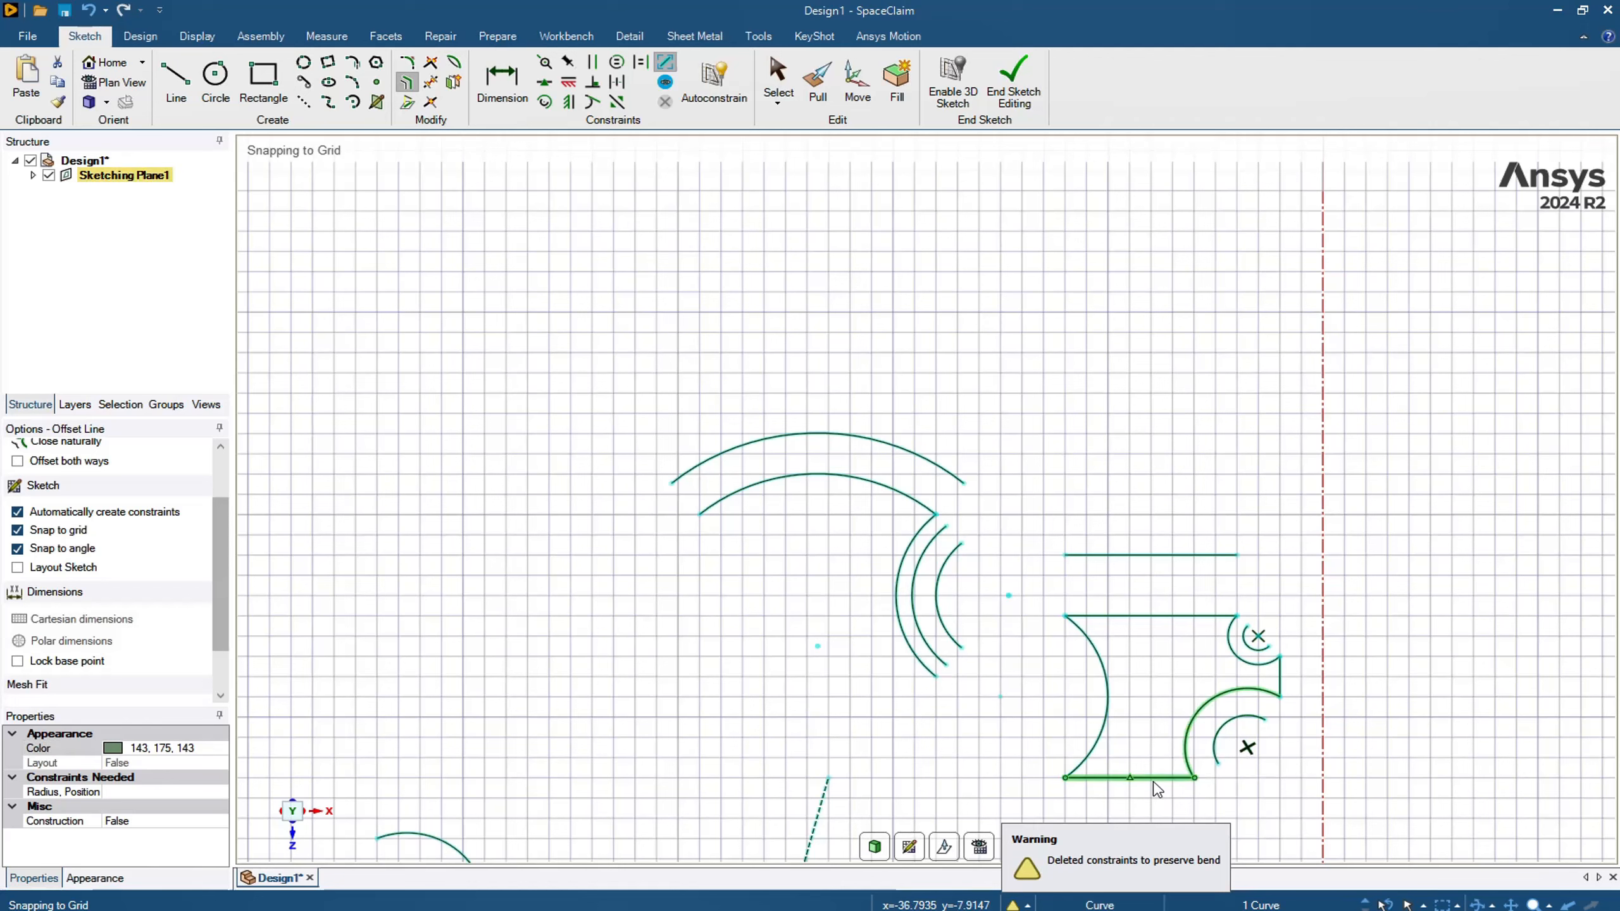
left_click(1173, 777)
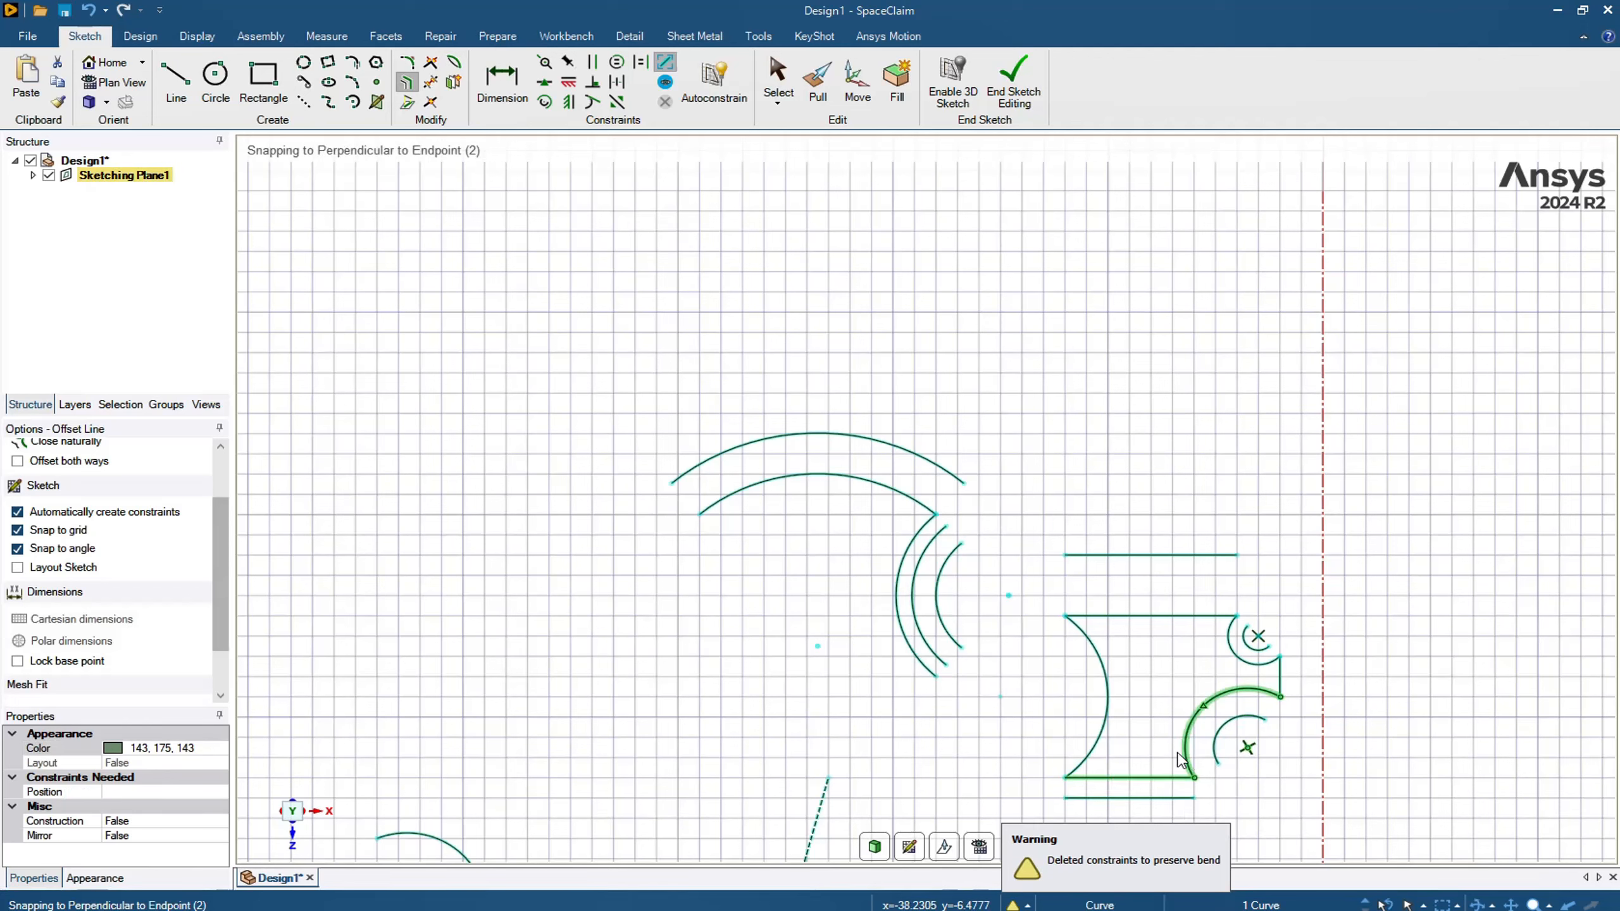
left_click(1104, 654)
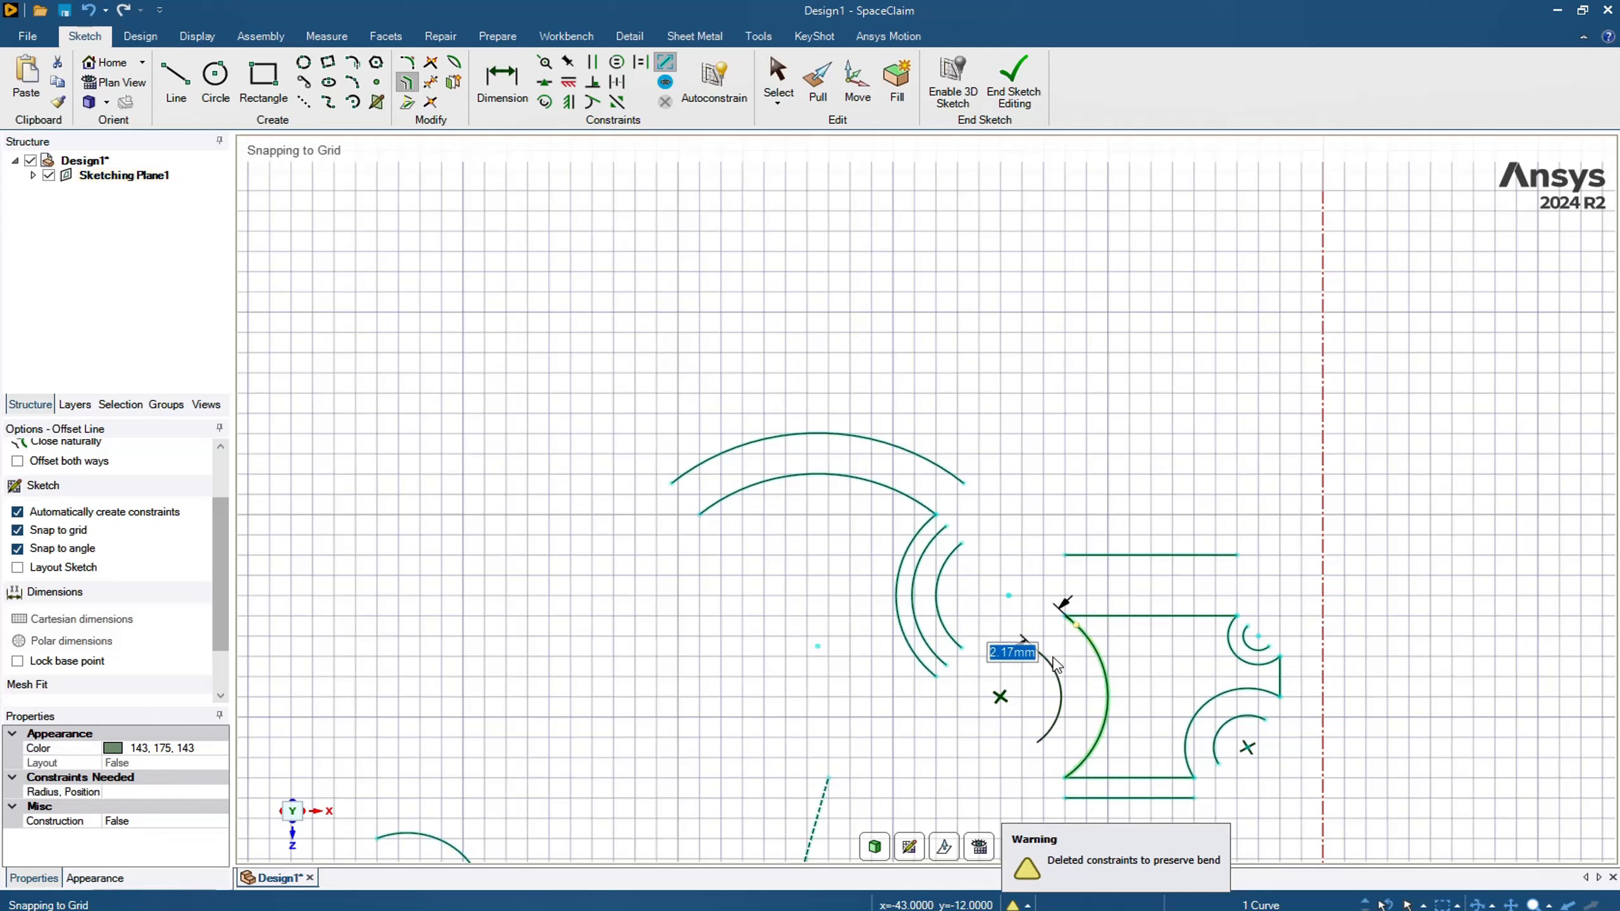
left_click(1056, 664)
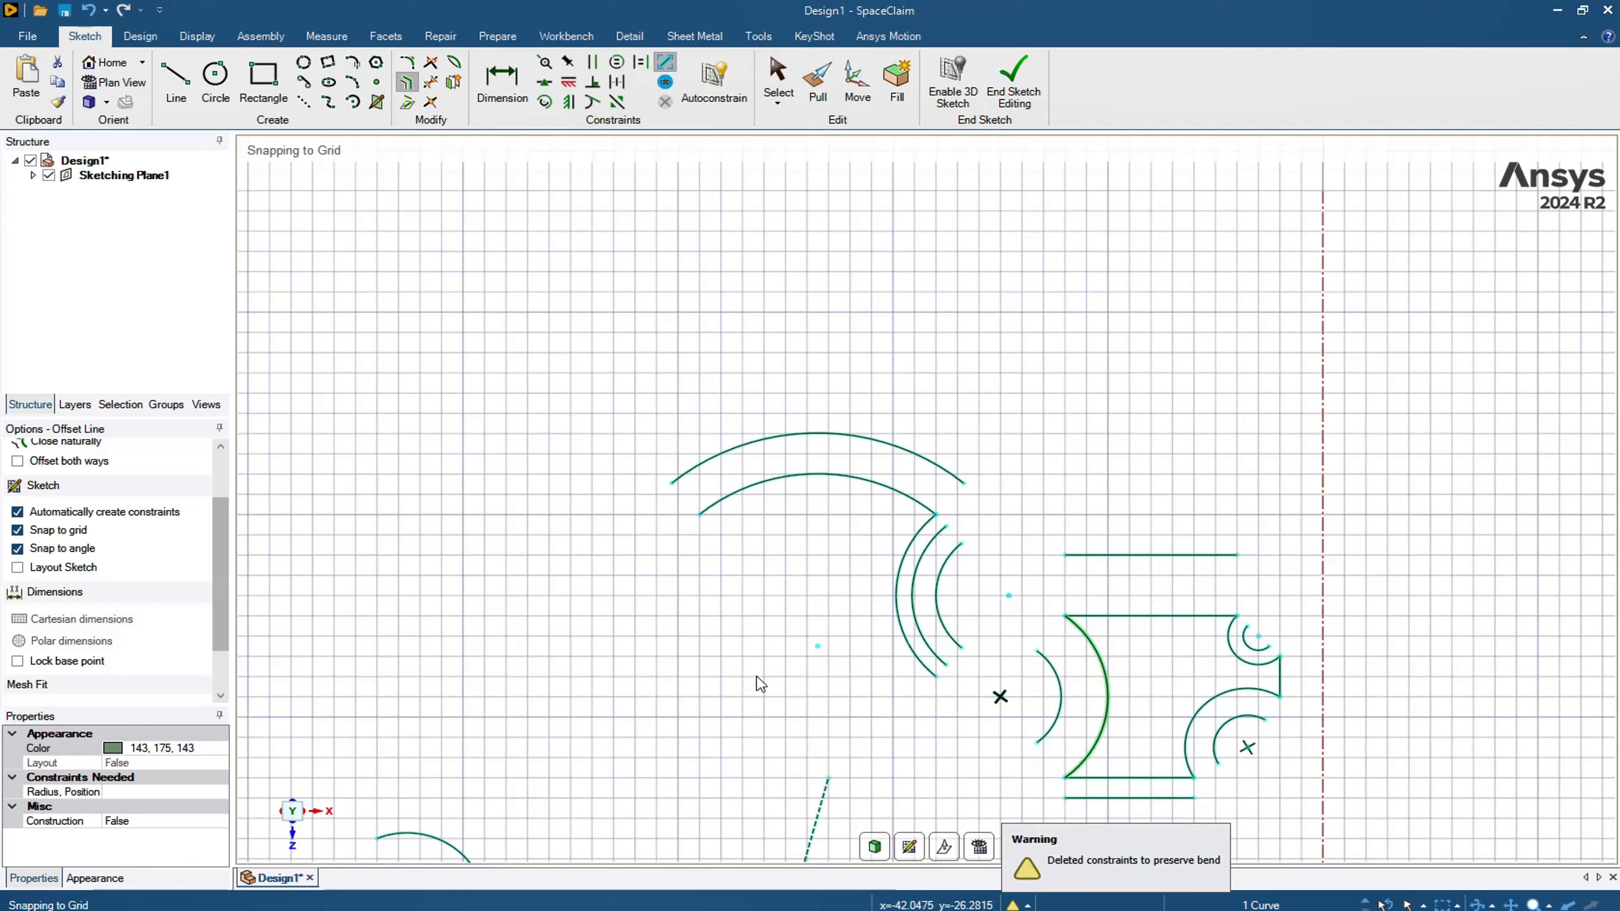
- Trim away the upper offset arc, the middle concentric arc, the top offset line, the profile's left arc with its offset, and its lower-right arc
left_click(431, 94)
left_click(762, 442)
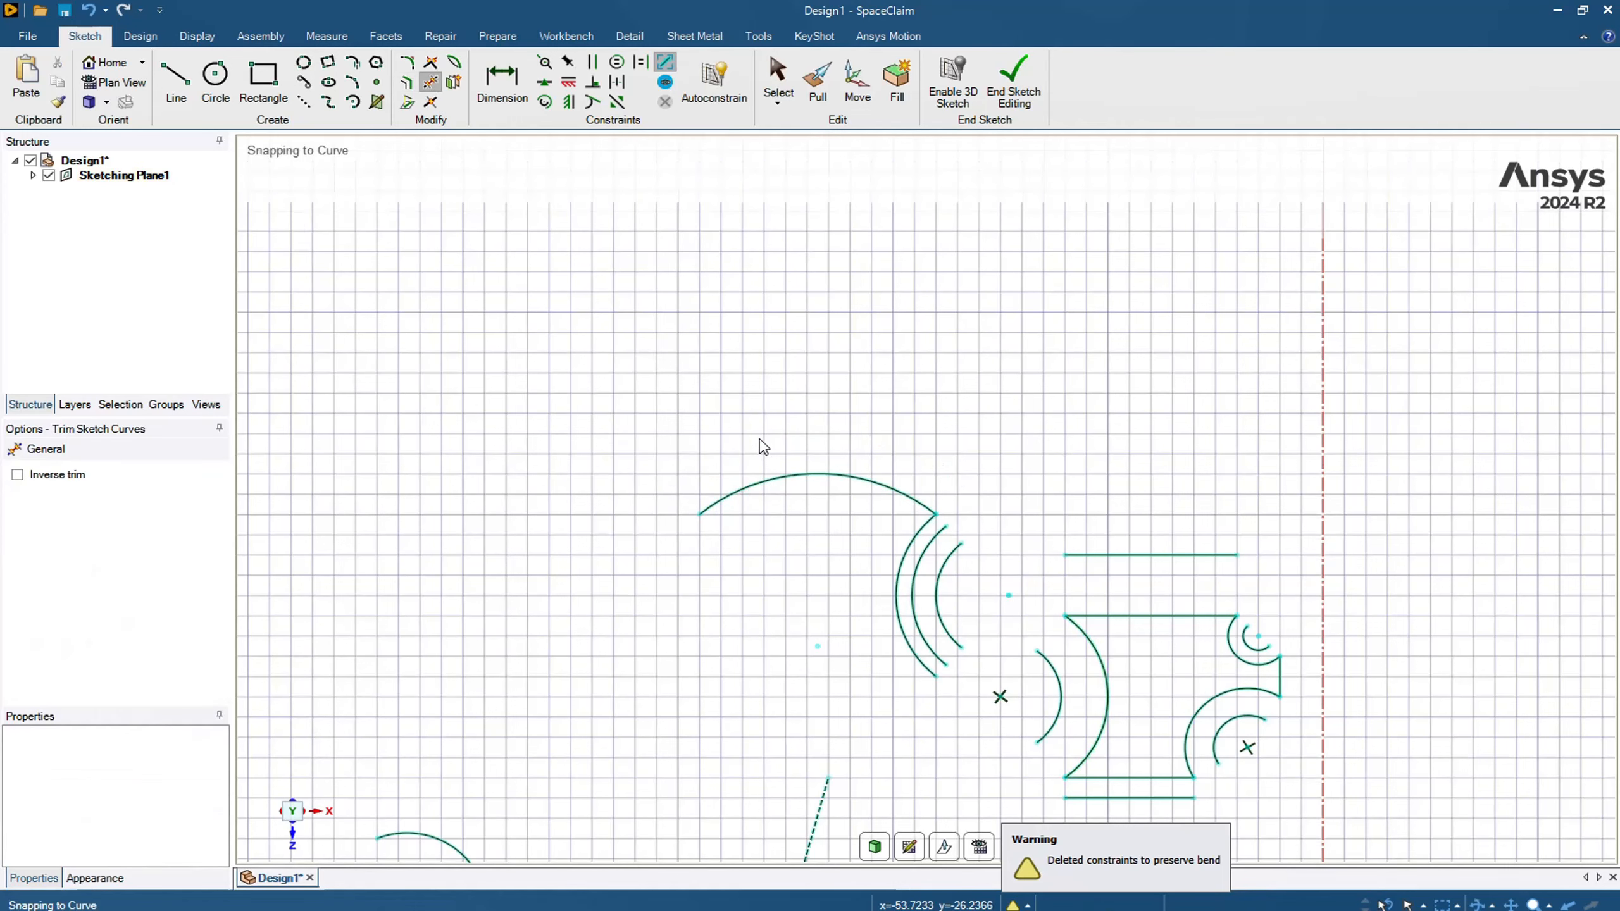
left_click(921, 582)
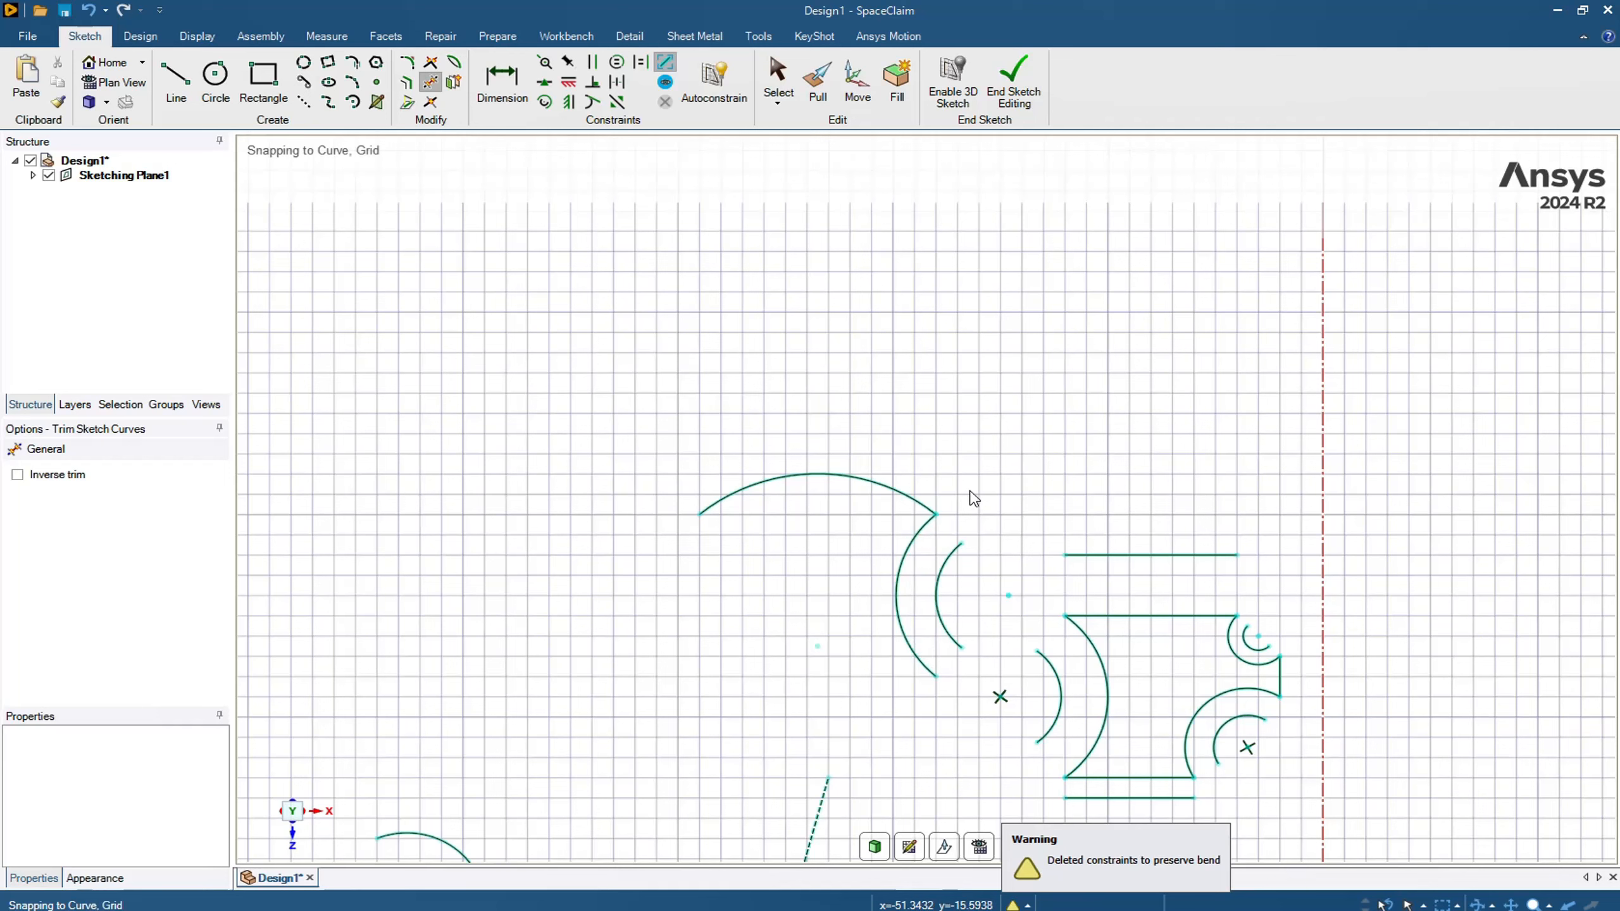
left_click(1081, 555)
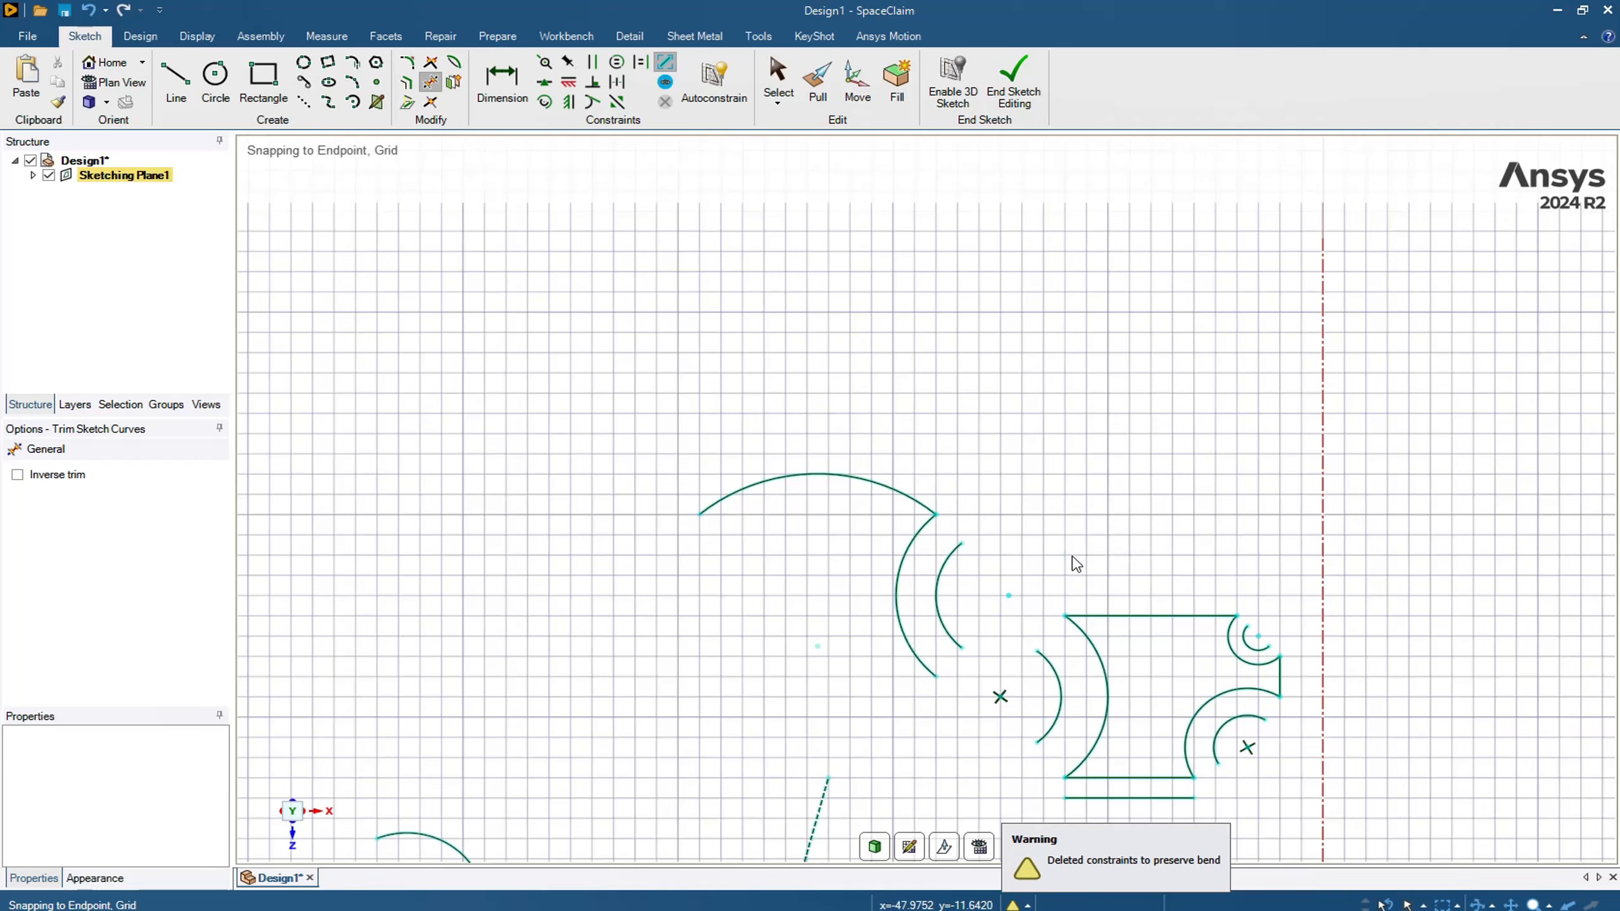
left_click(1073, 626)
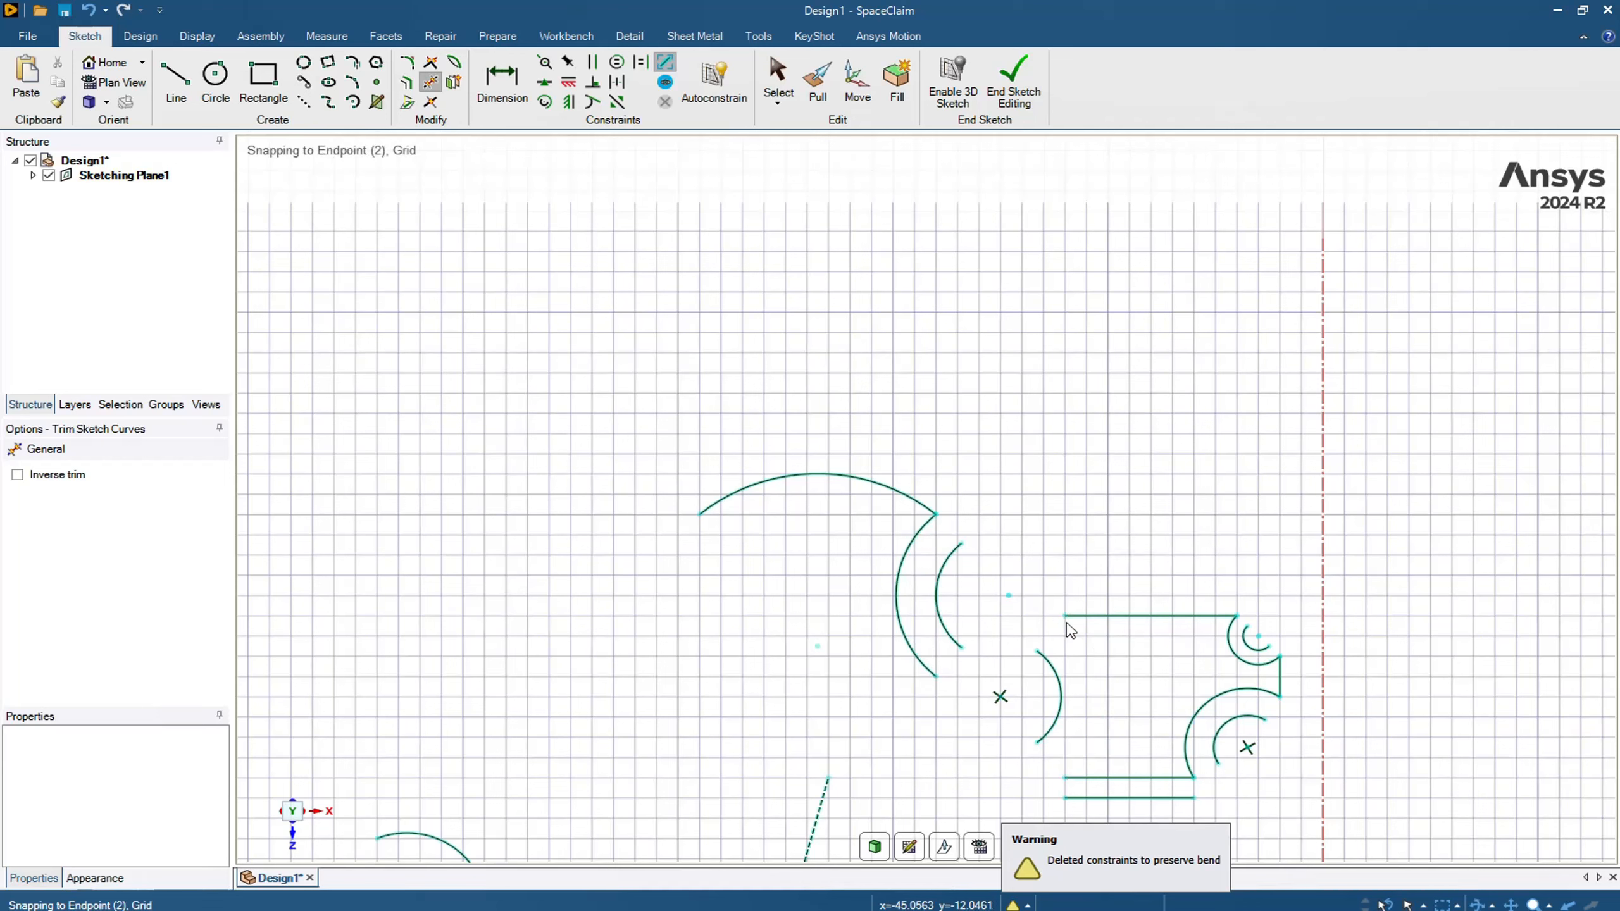
left_click(999, 700)
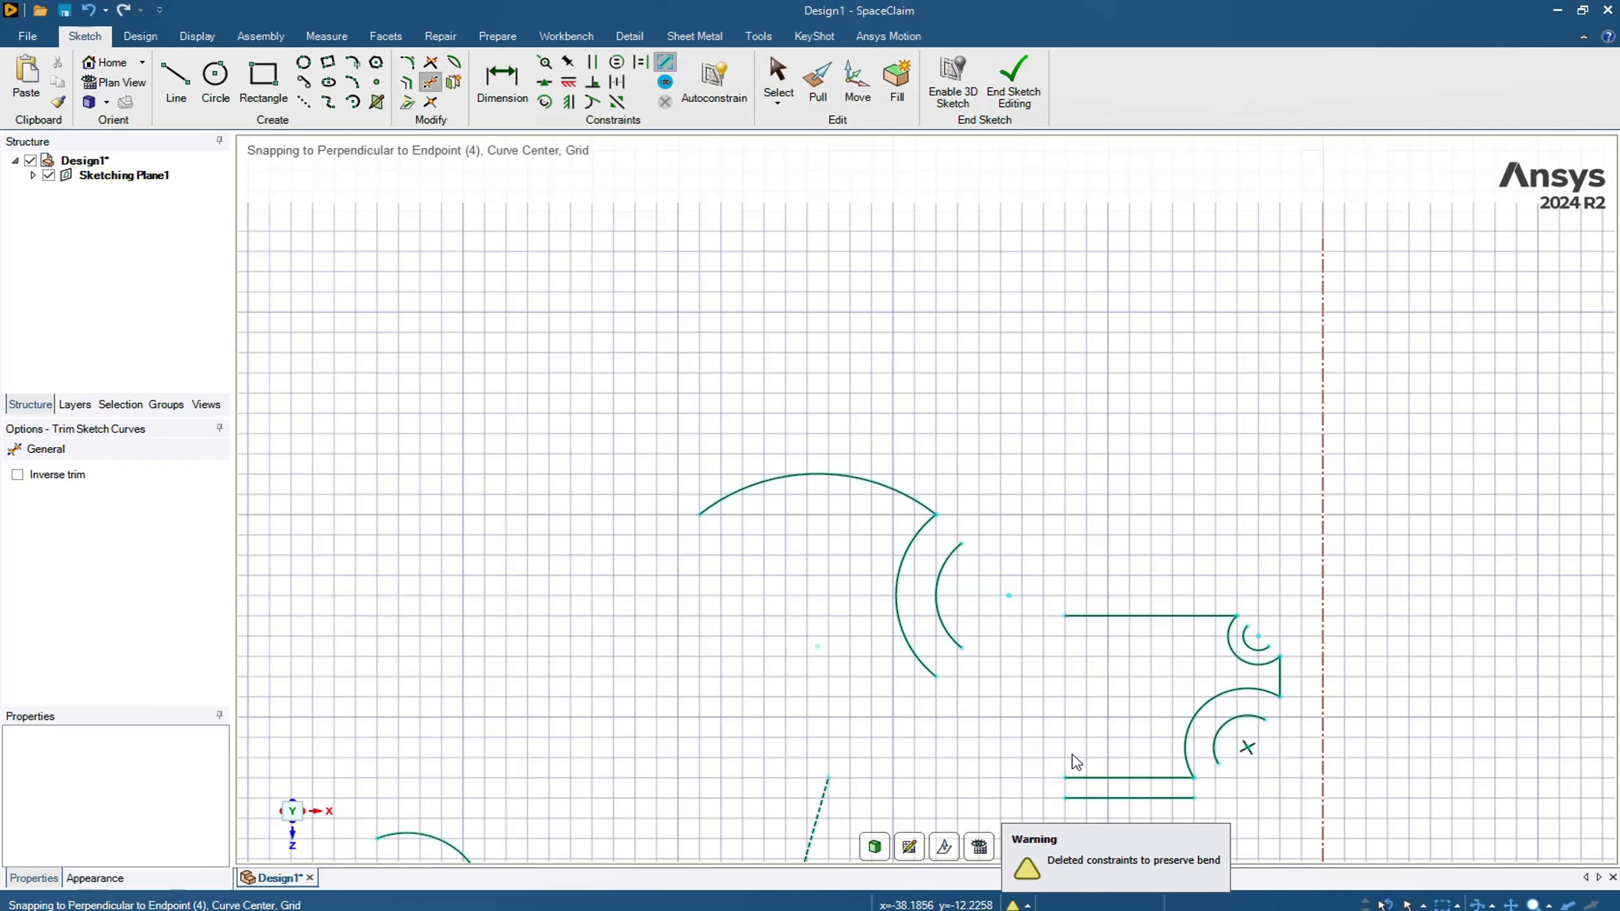
left_click(1185, 752)
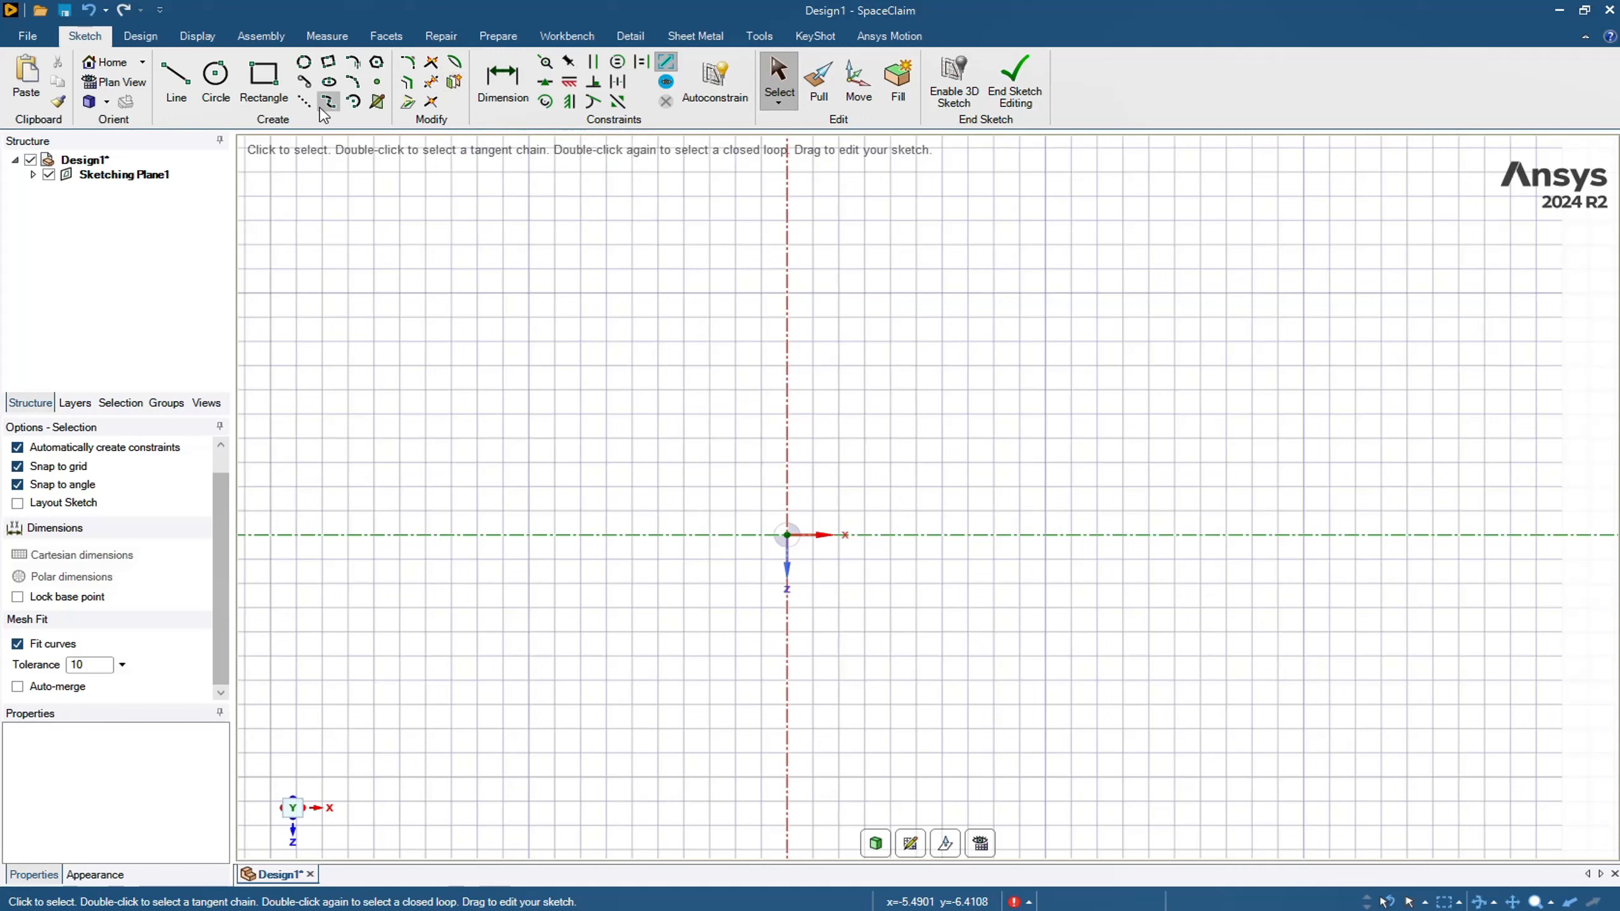
- Sketch a rectangle about 9 mm wide and 7 mm high from the origin, extending to the upper right
left_click(278, 75)
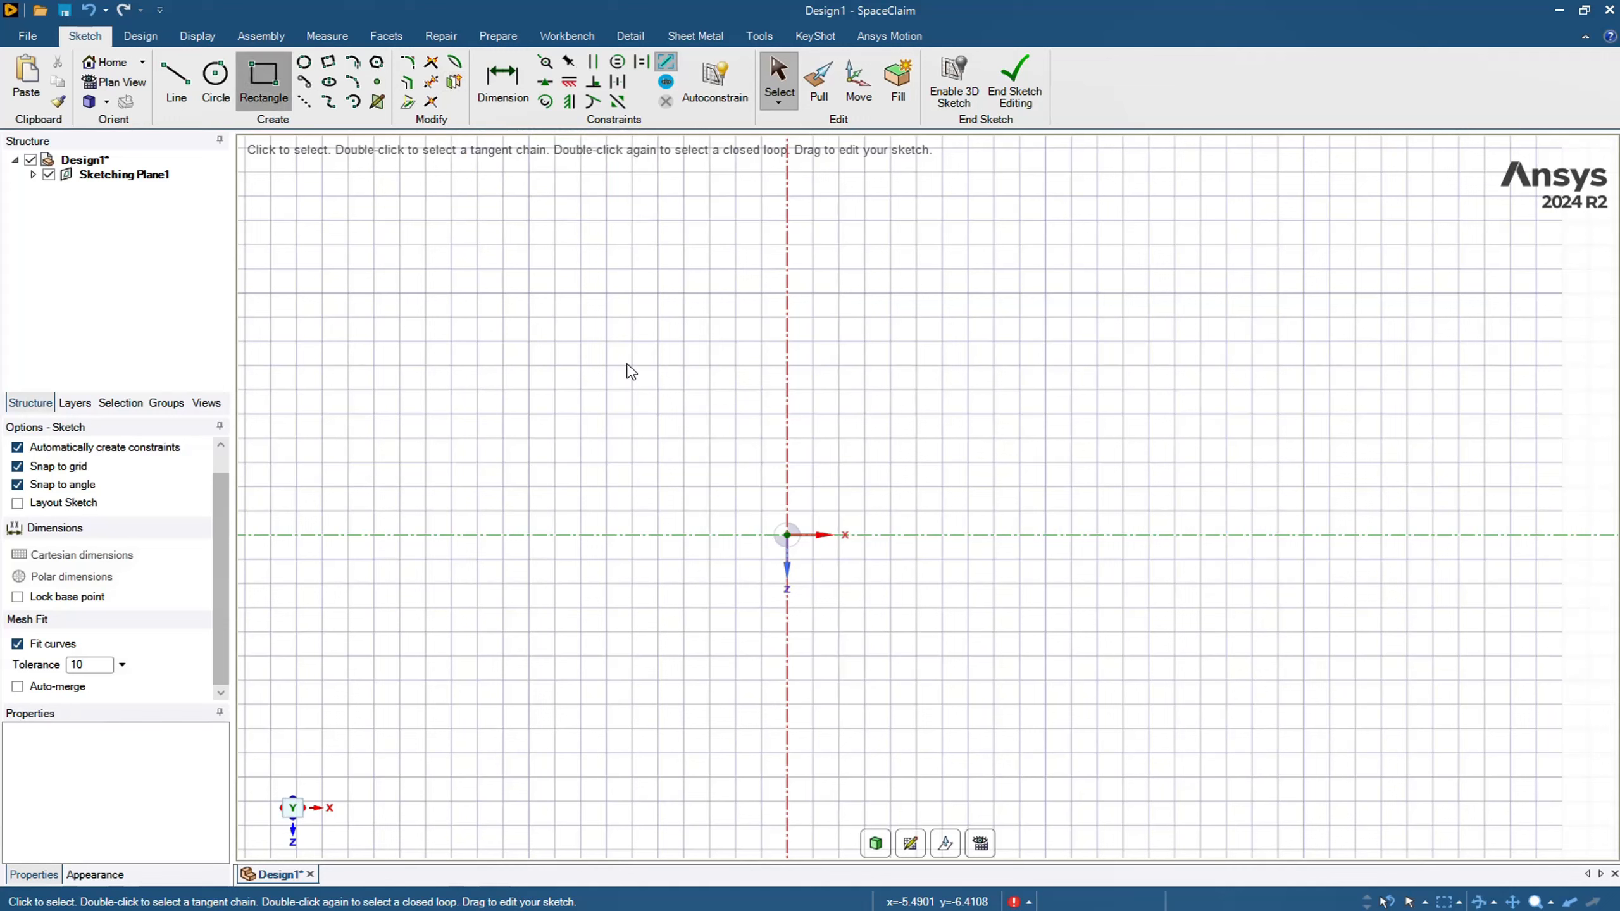
left_click(788, 536)
left_click(1019, 365)
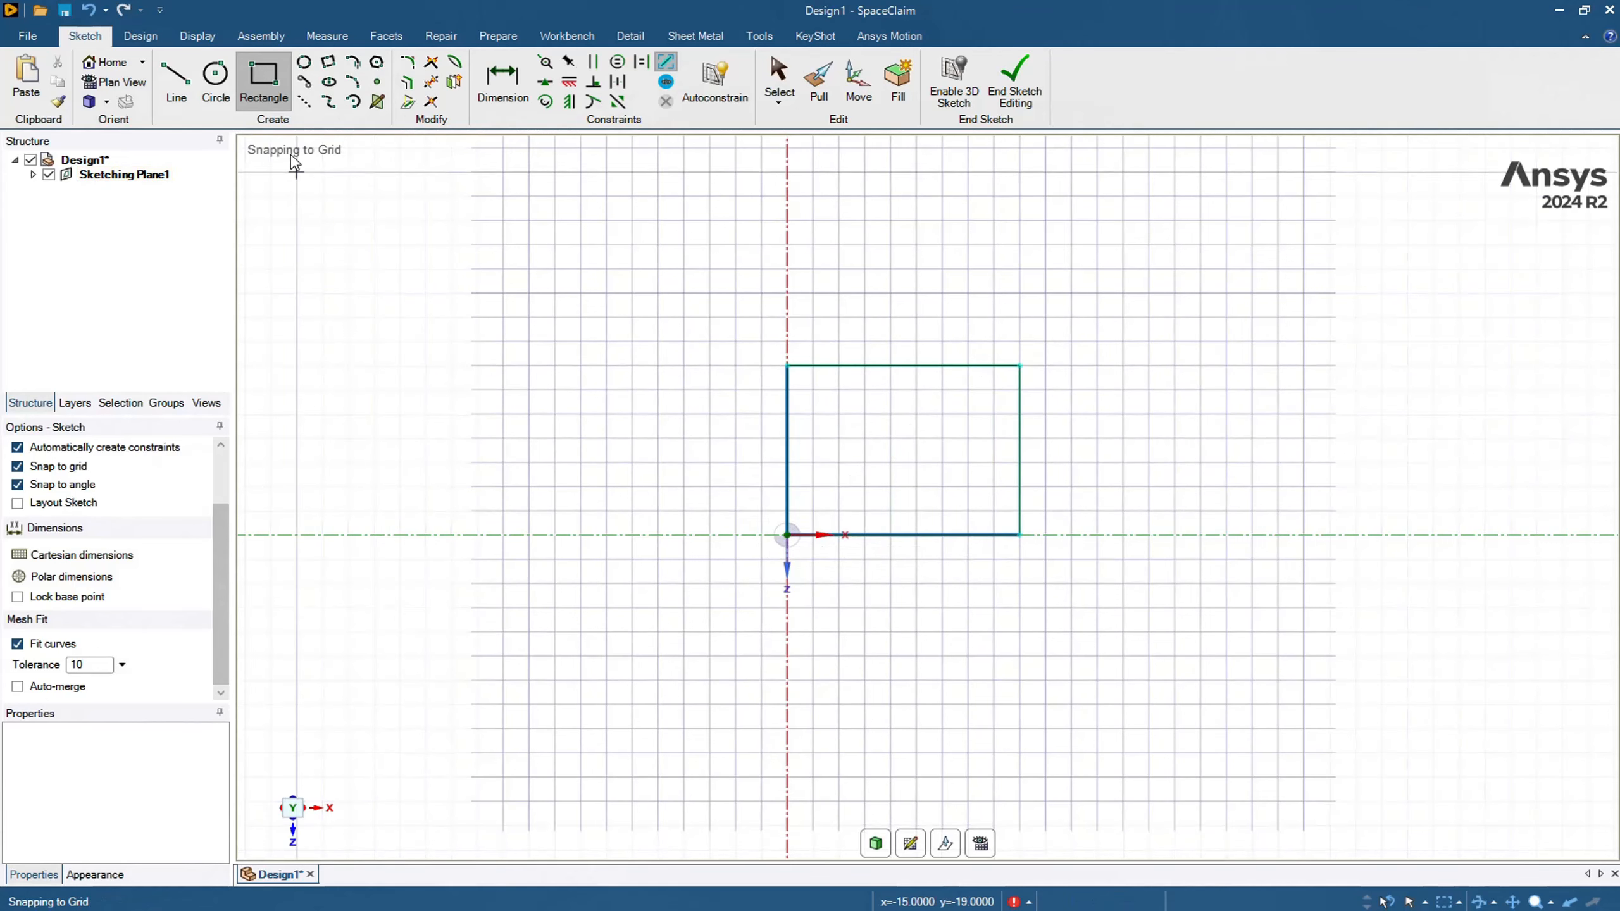
- Sketch a vertical construction line about 7 mm long, ending on the horizontal axis about 6 mm left of the origin
left_click(305, 101)
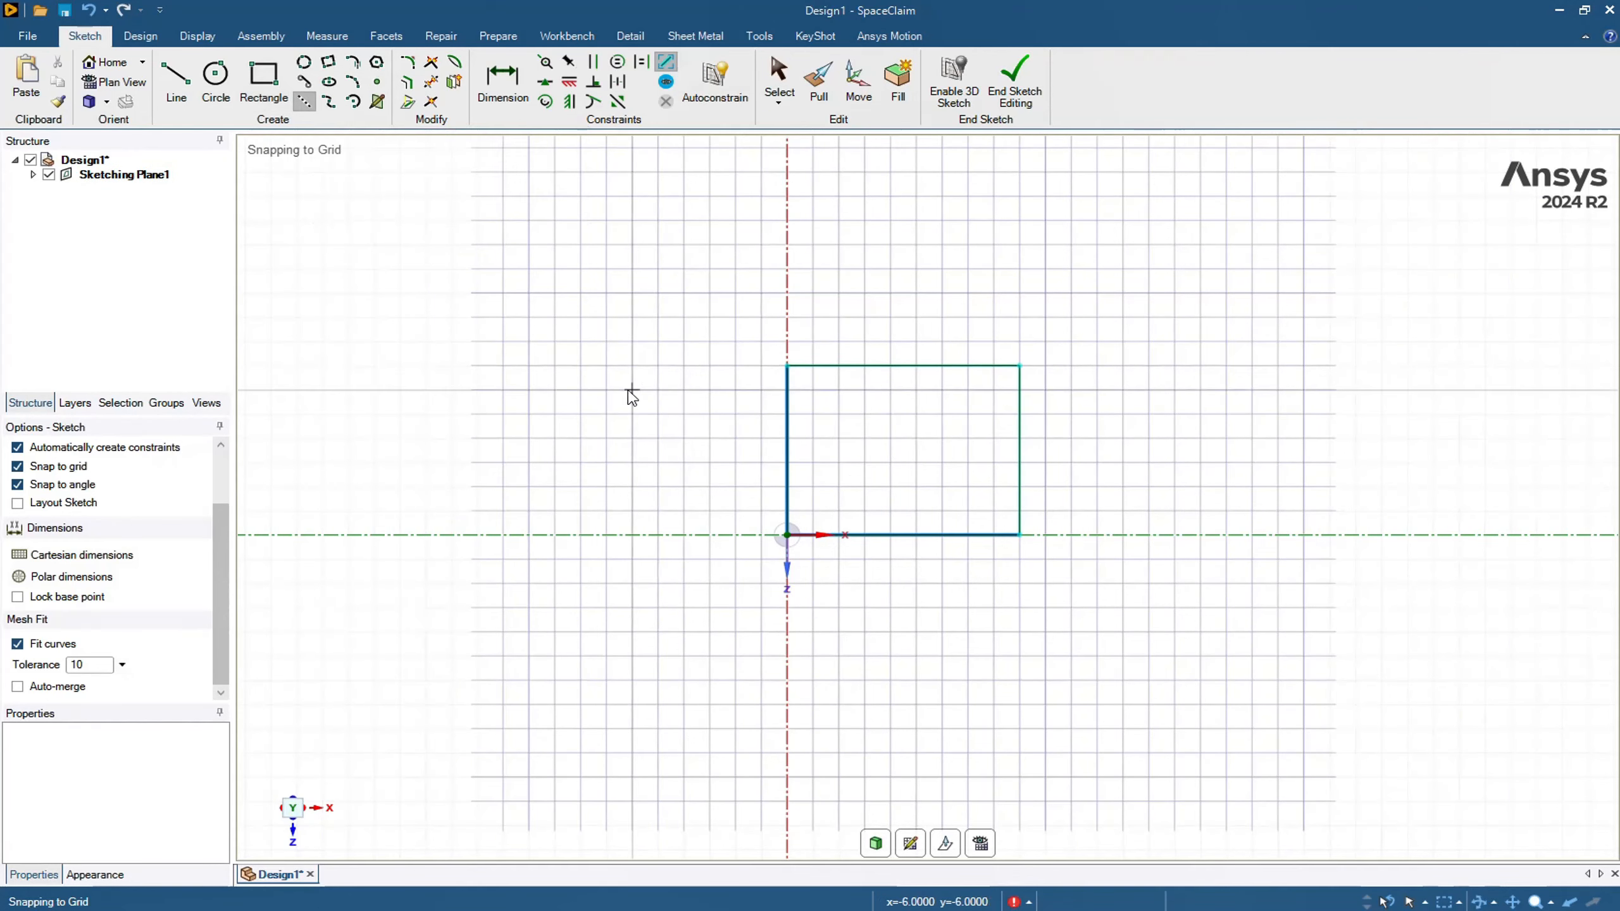
left_click(632, 366)
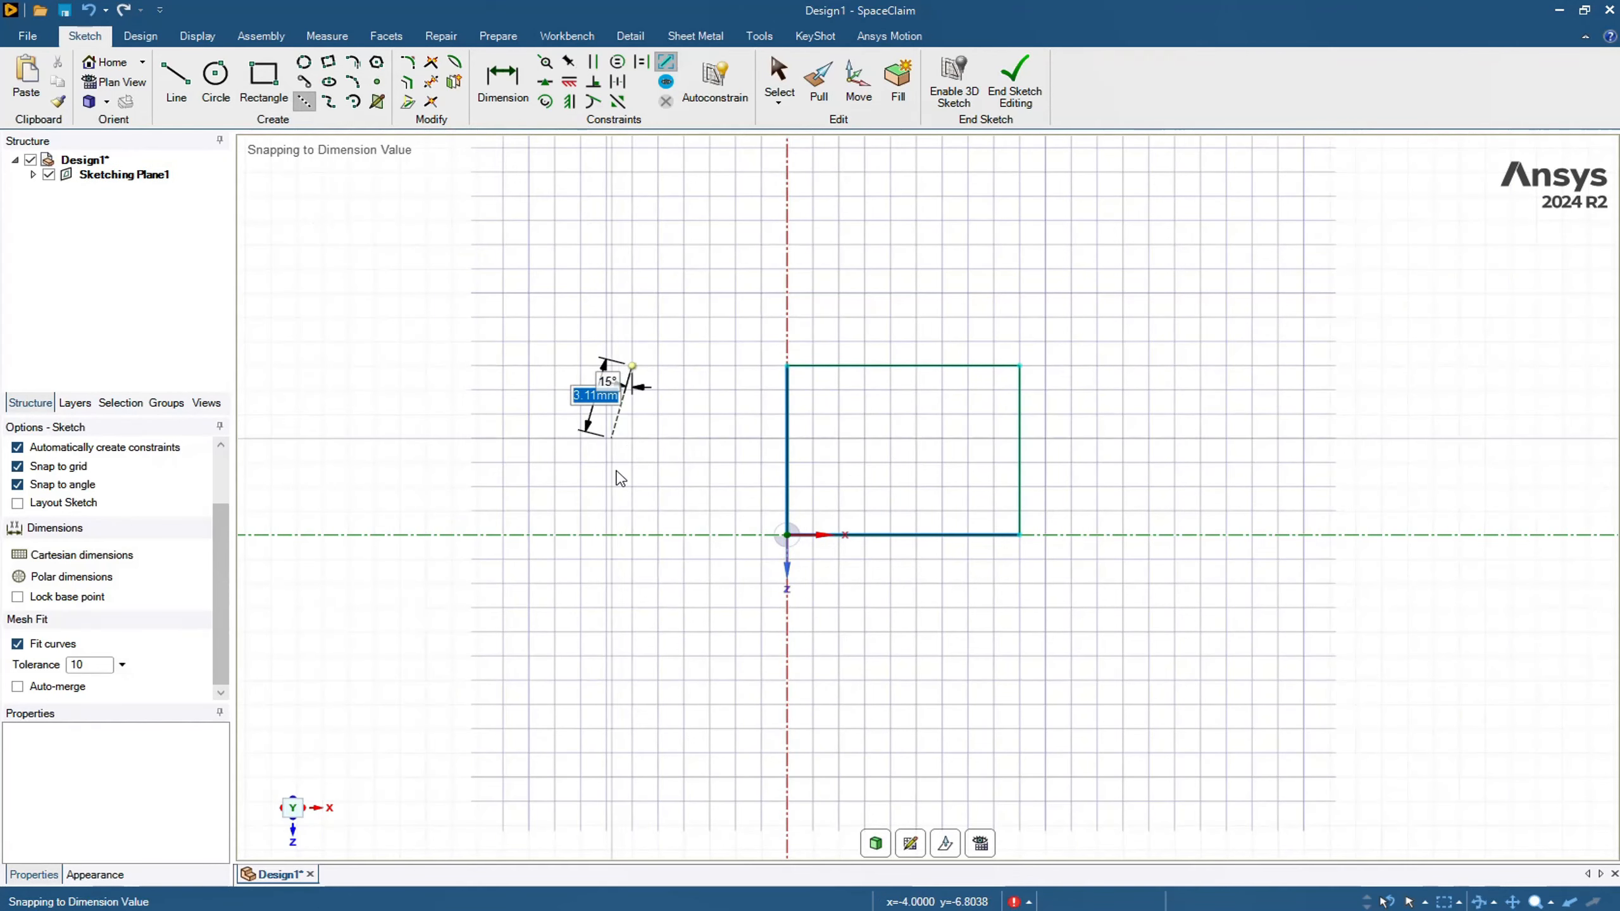
left_click(632, 534)
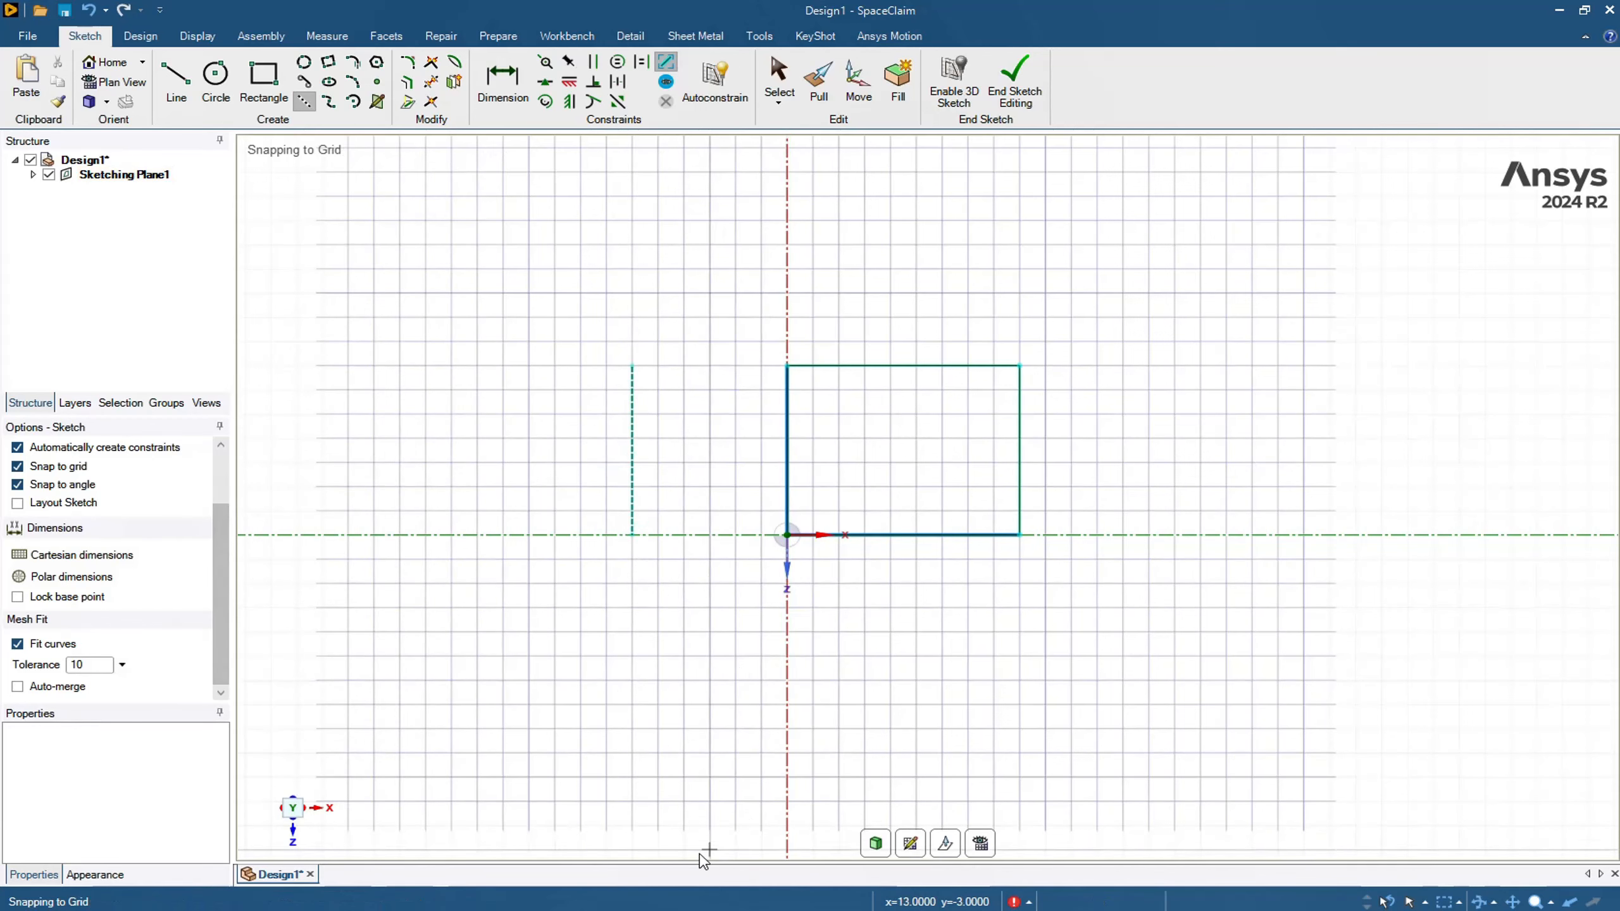
- Mirror the rectangle's left, top, right and bottom edges about the vertical construction line
left_click(455, 88)
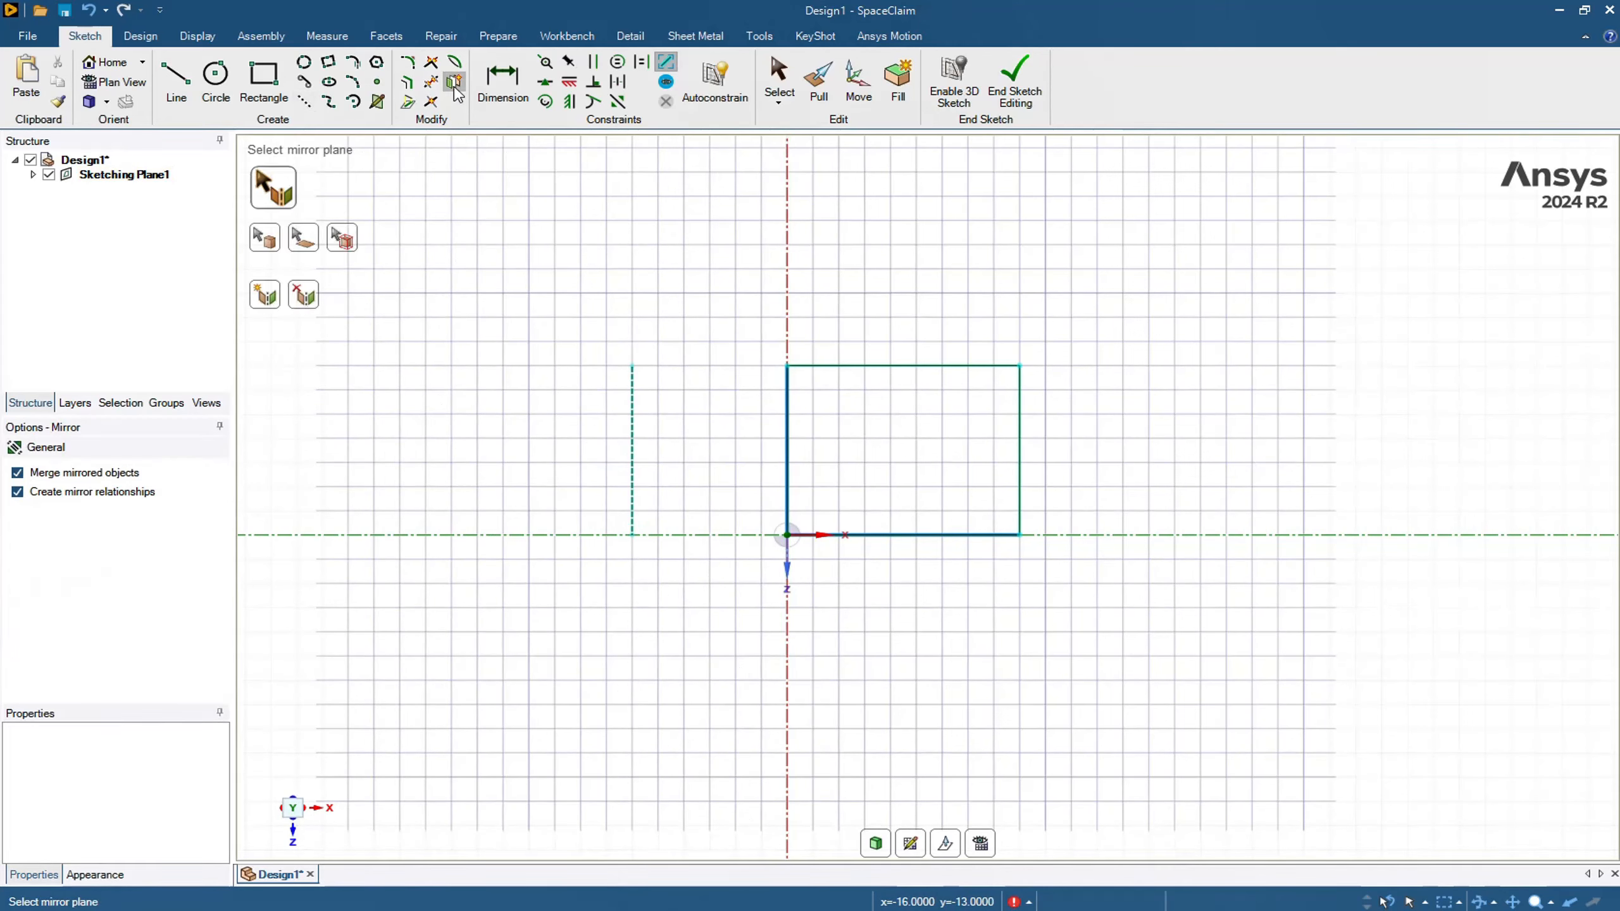
left_click(634, 428)
left_click(788, 463)
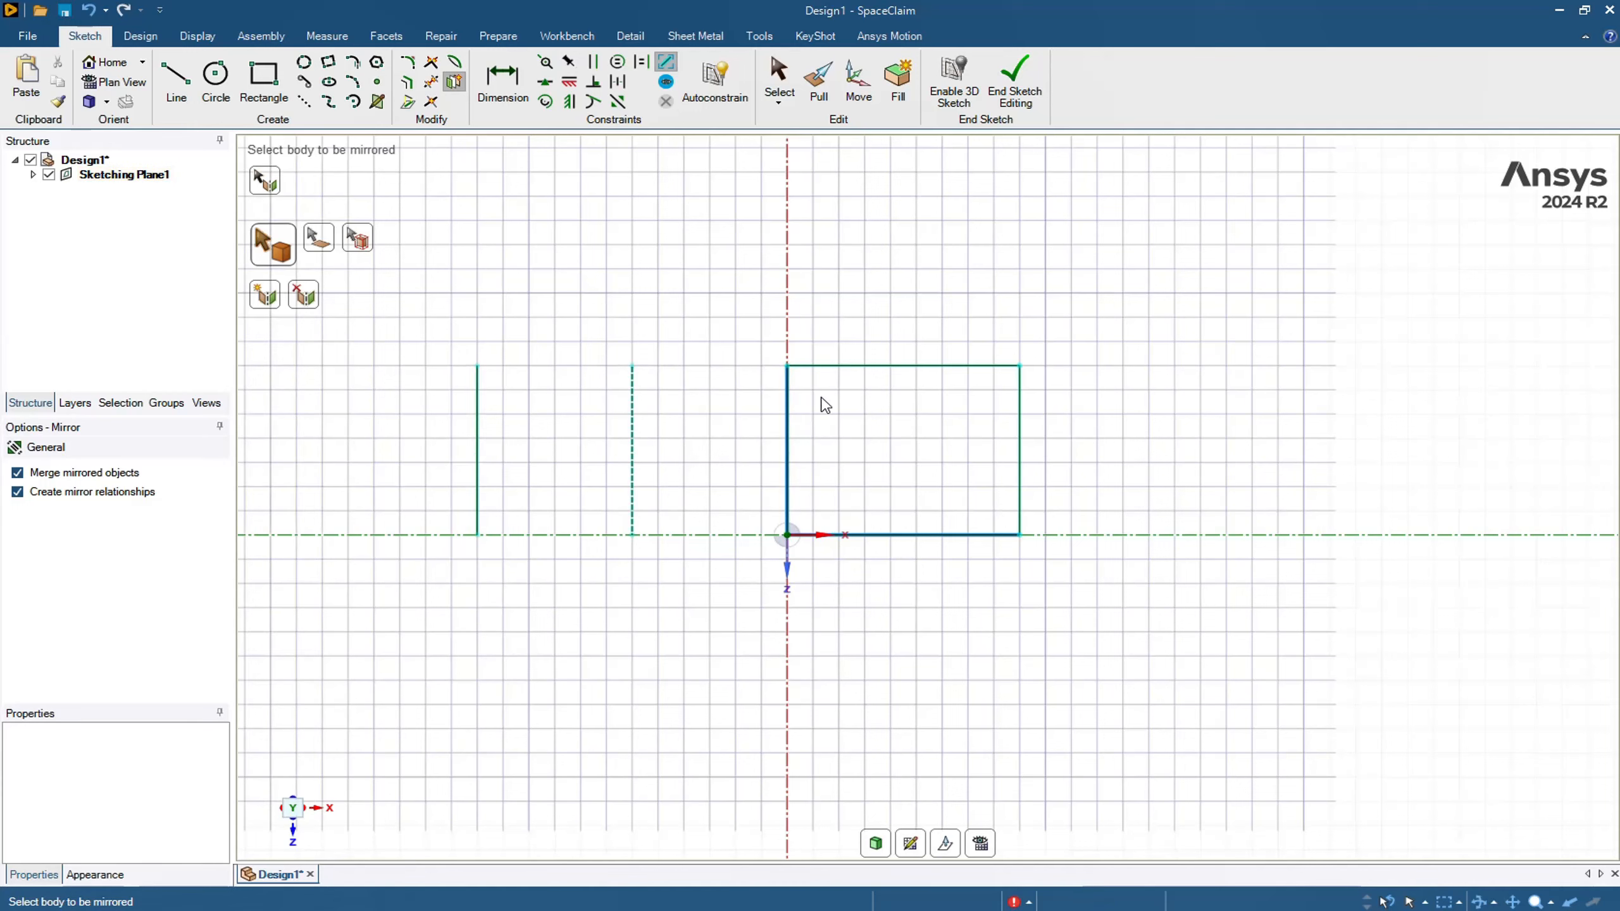
left_click(841, 368)
scroll(848, 473, "down", 2)
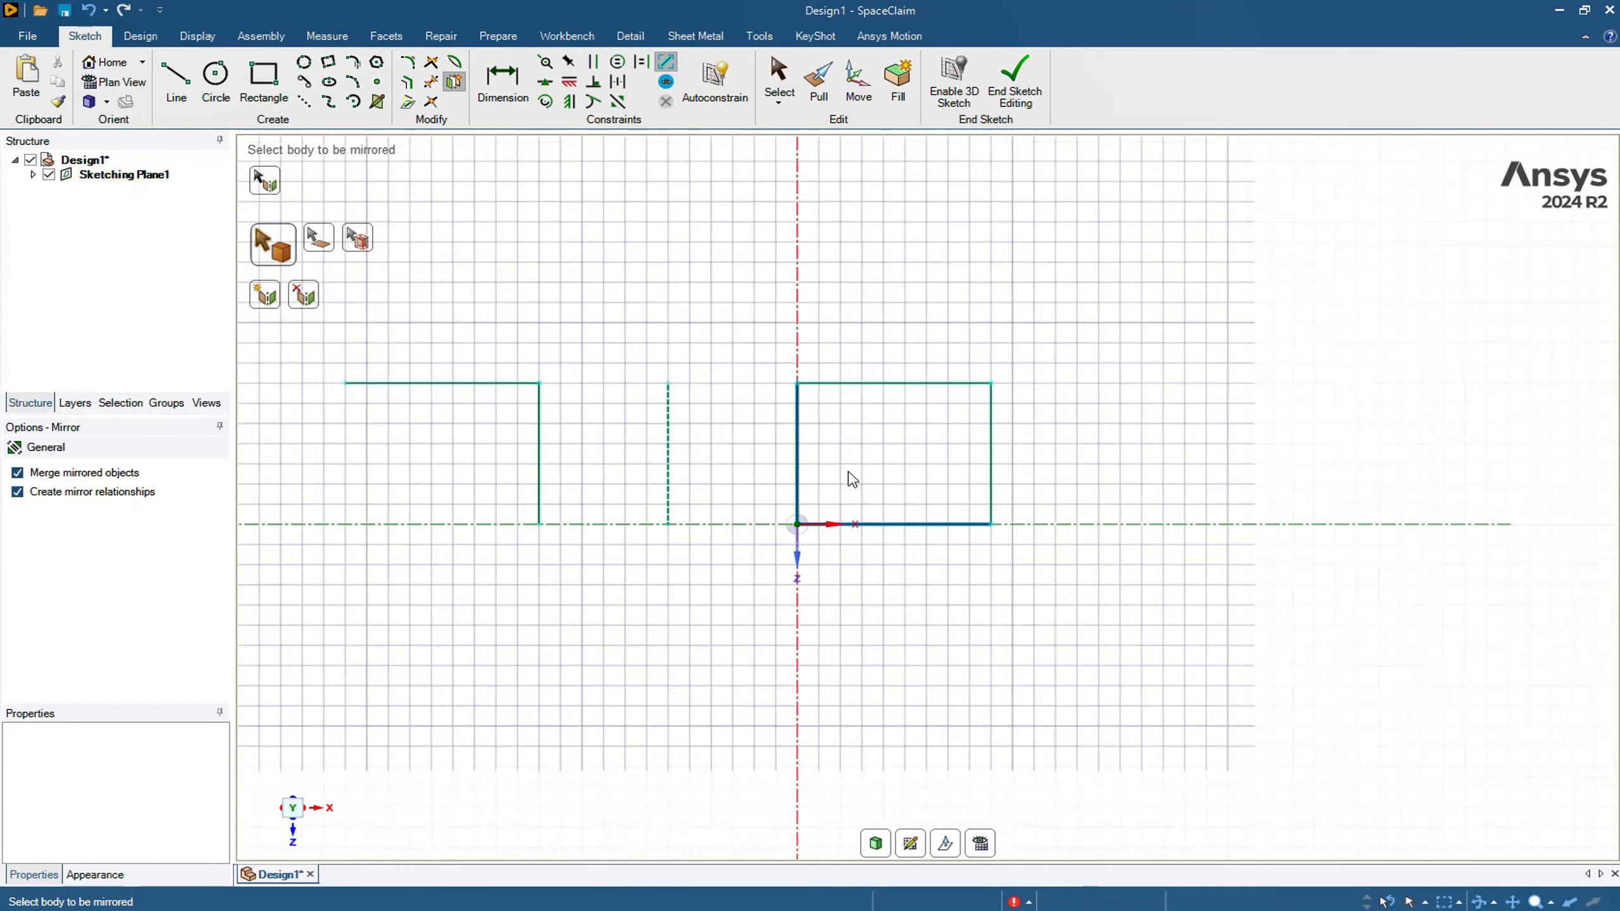
left_click(968, 455)
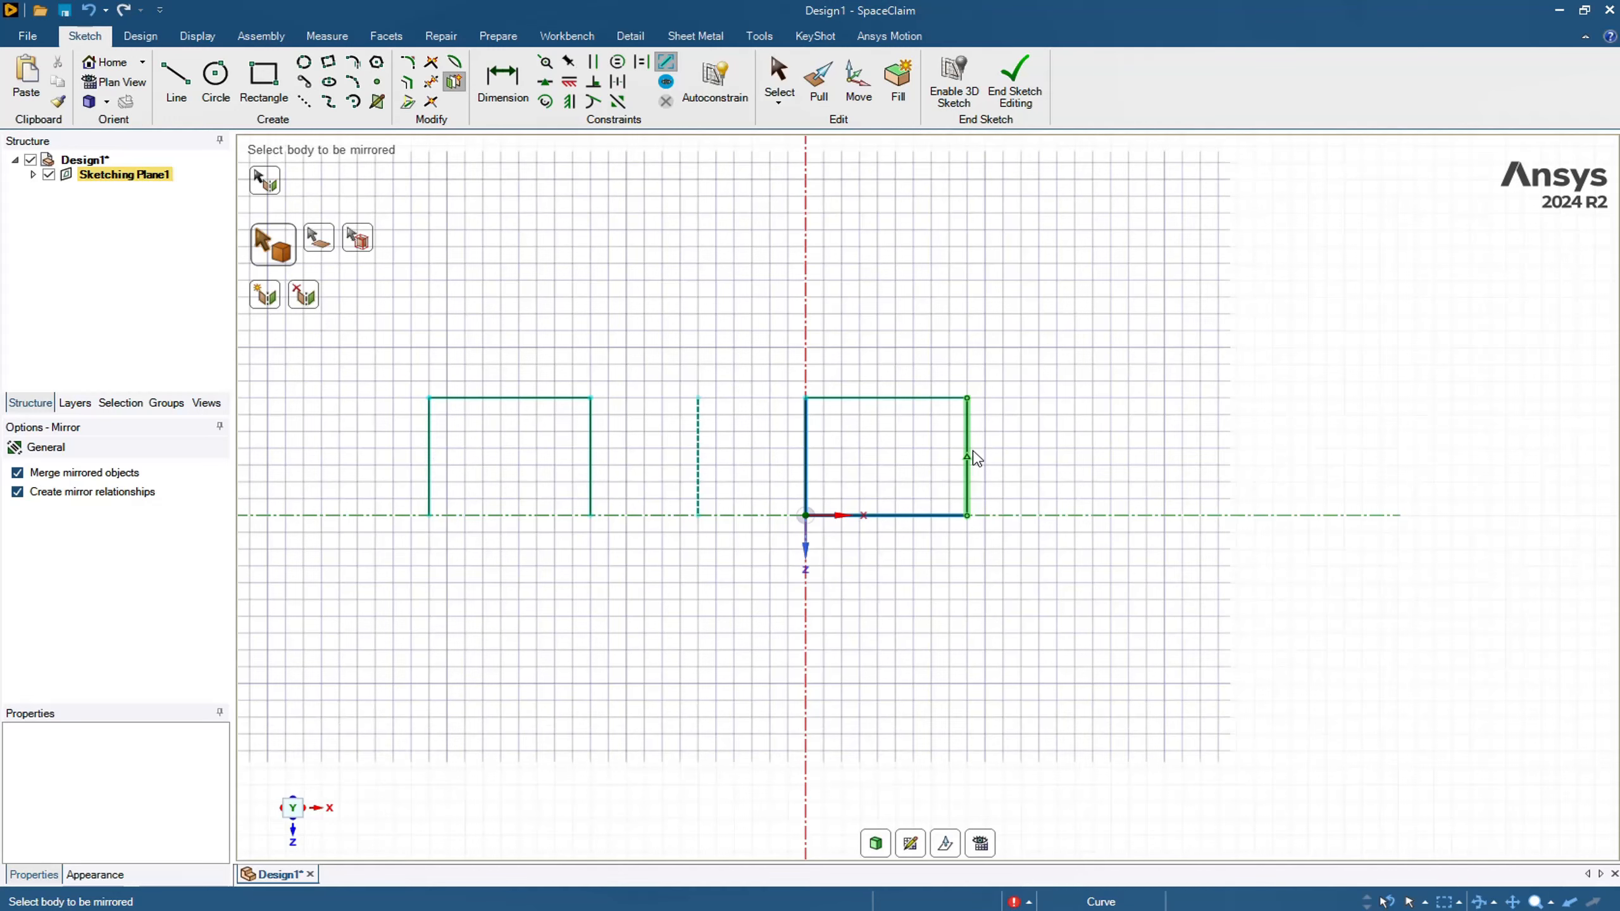
left_click(912, 518)
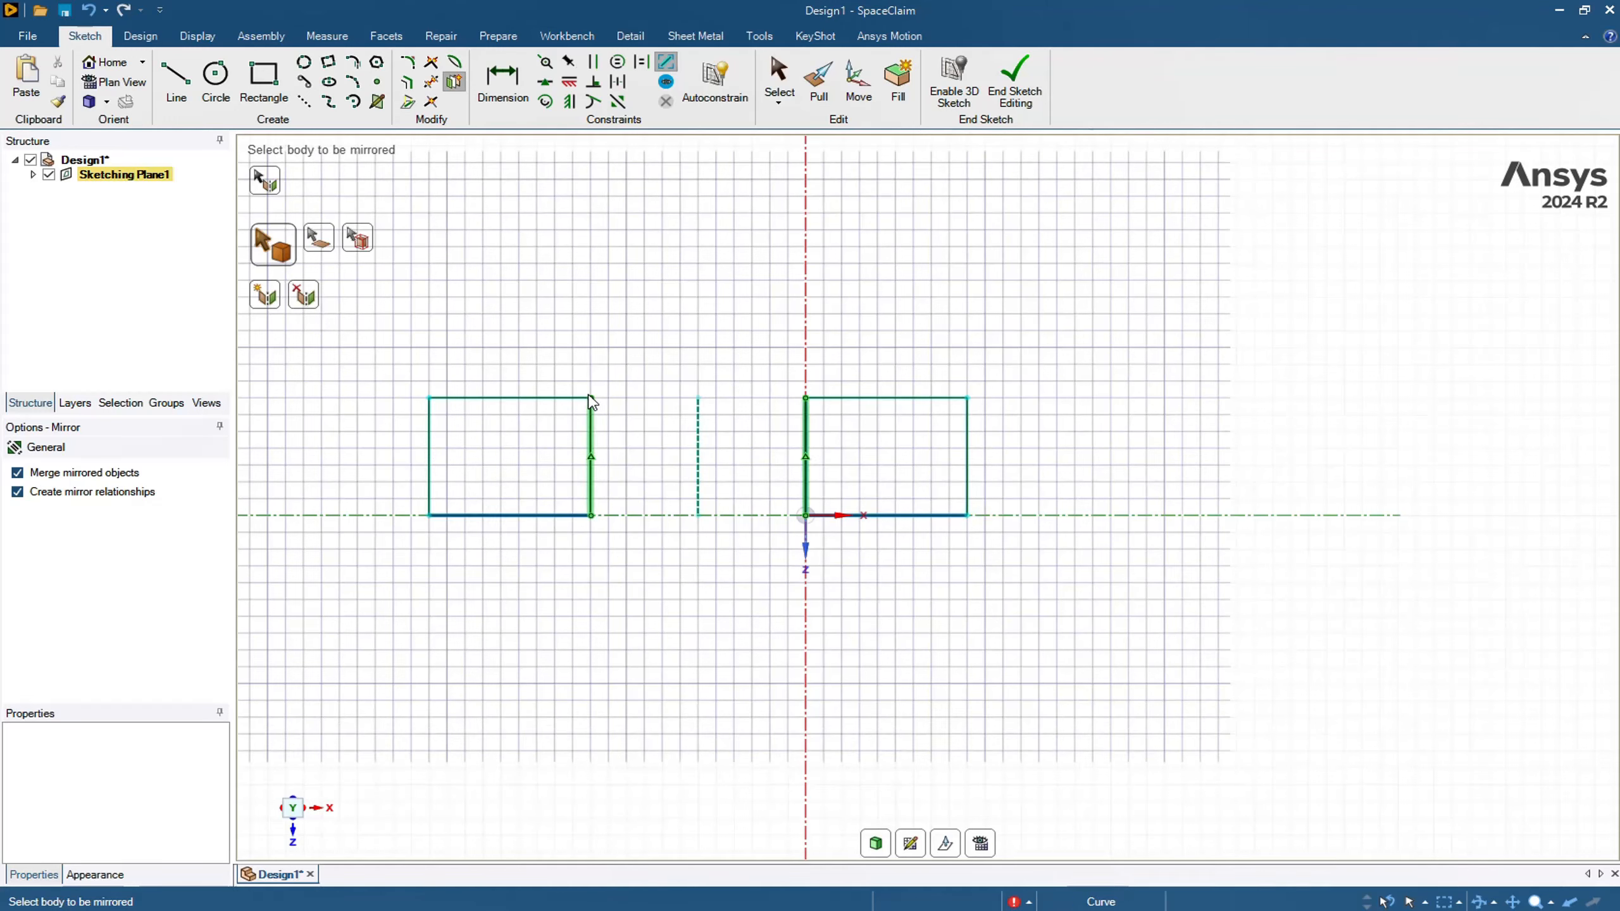
- Sketch a horizontal construction line about 31 mm long, spanning both rectangles about 3 mm above their top edges
left_click(304, 101)
left_click(428, 348)
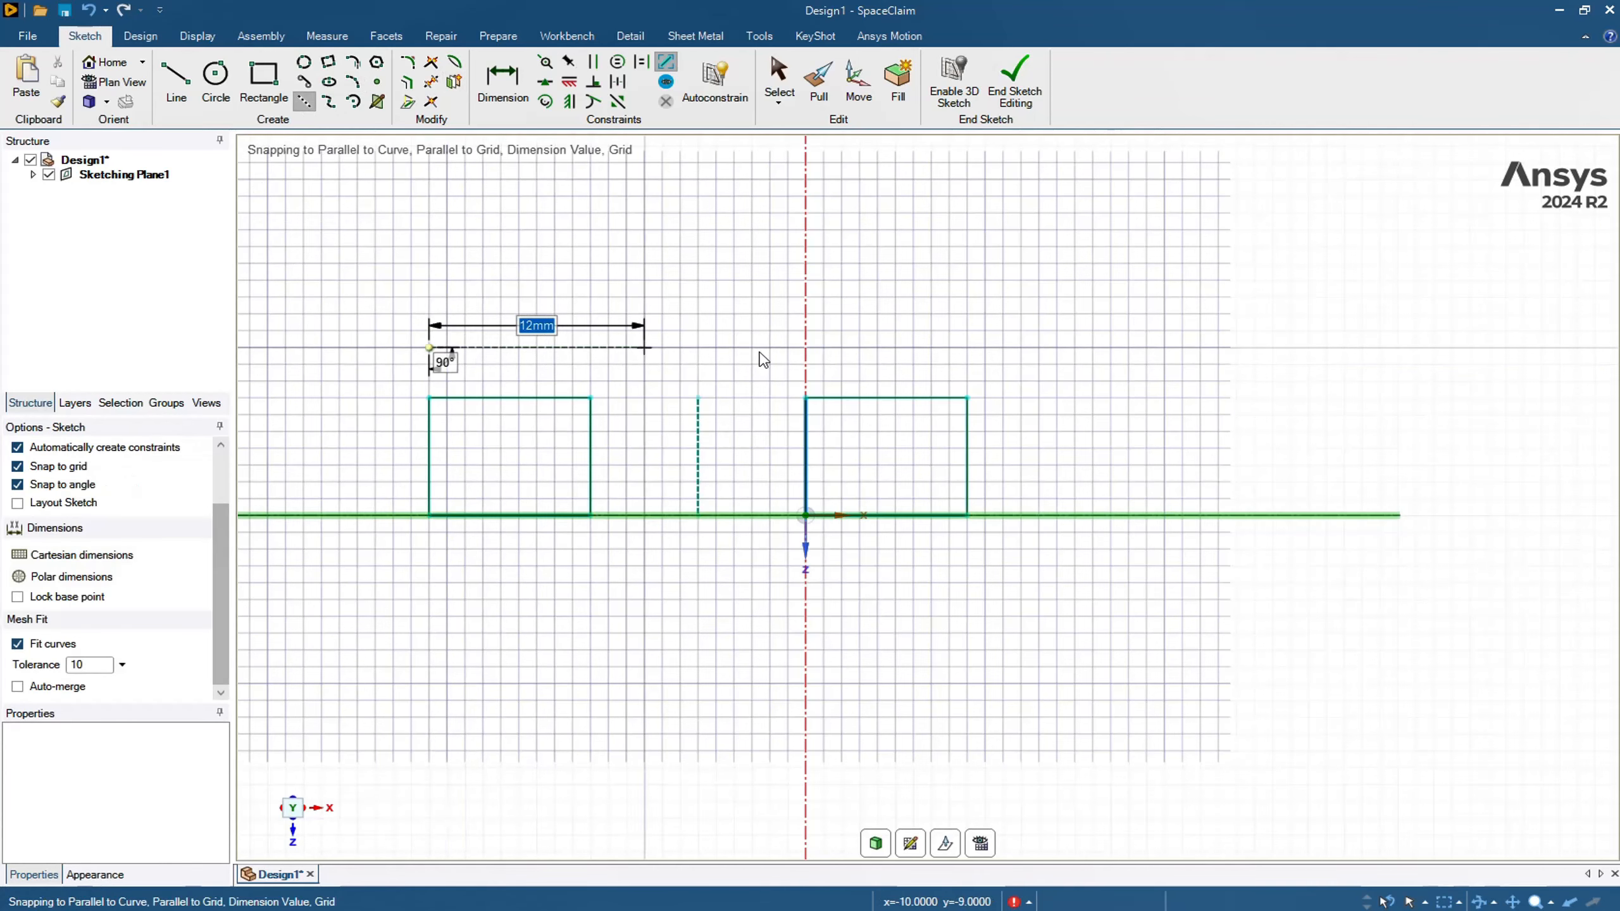
left_click(984, 348)
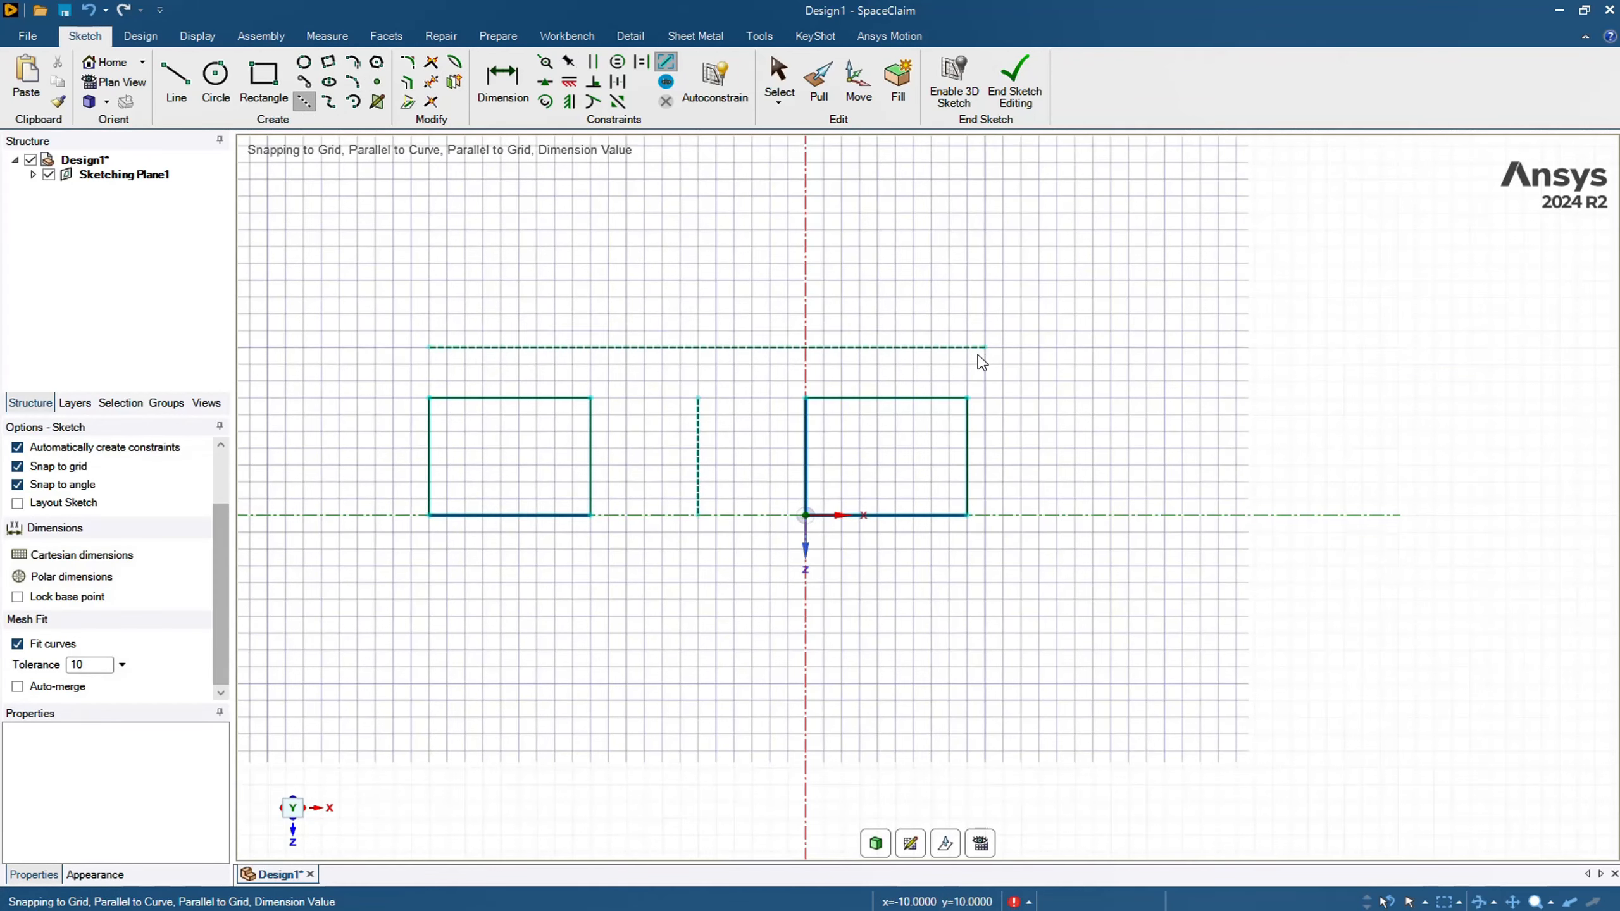
- Mirror the left rectangle's four edges upward about the horizontal construction line
left_click(455, 82)
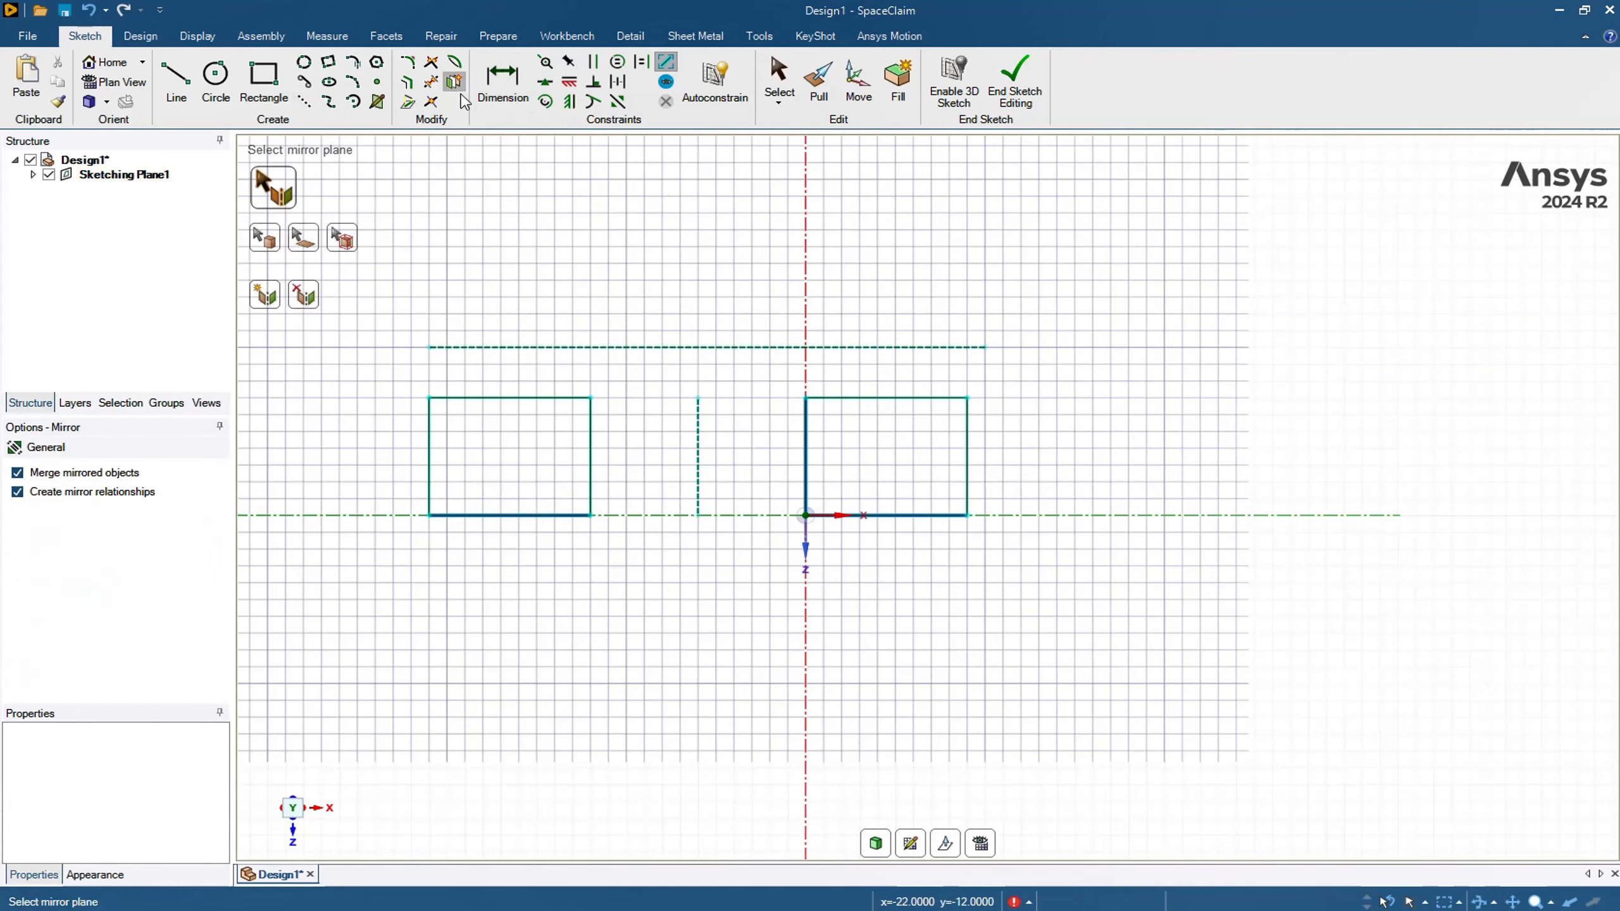
left_click(596, 349)
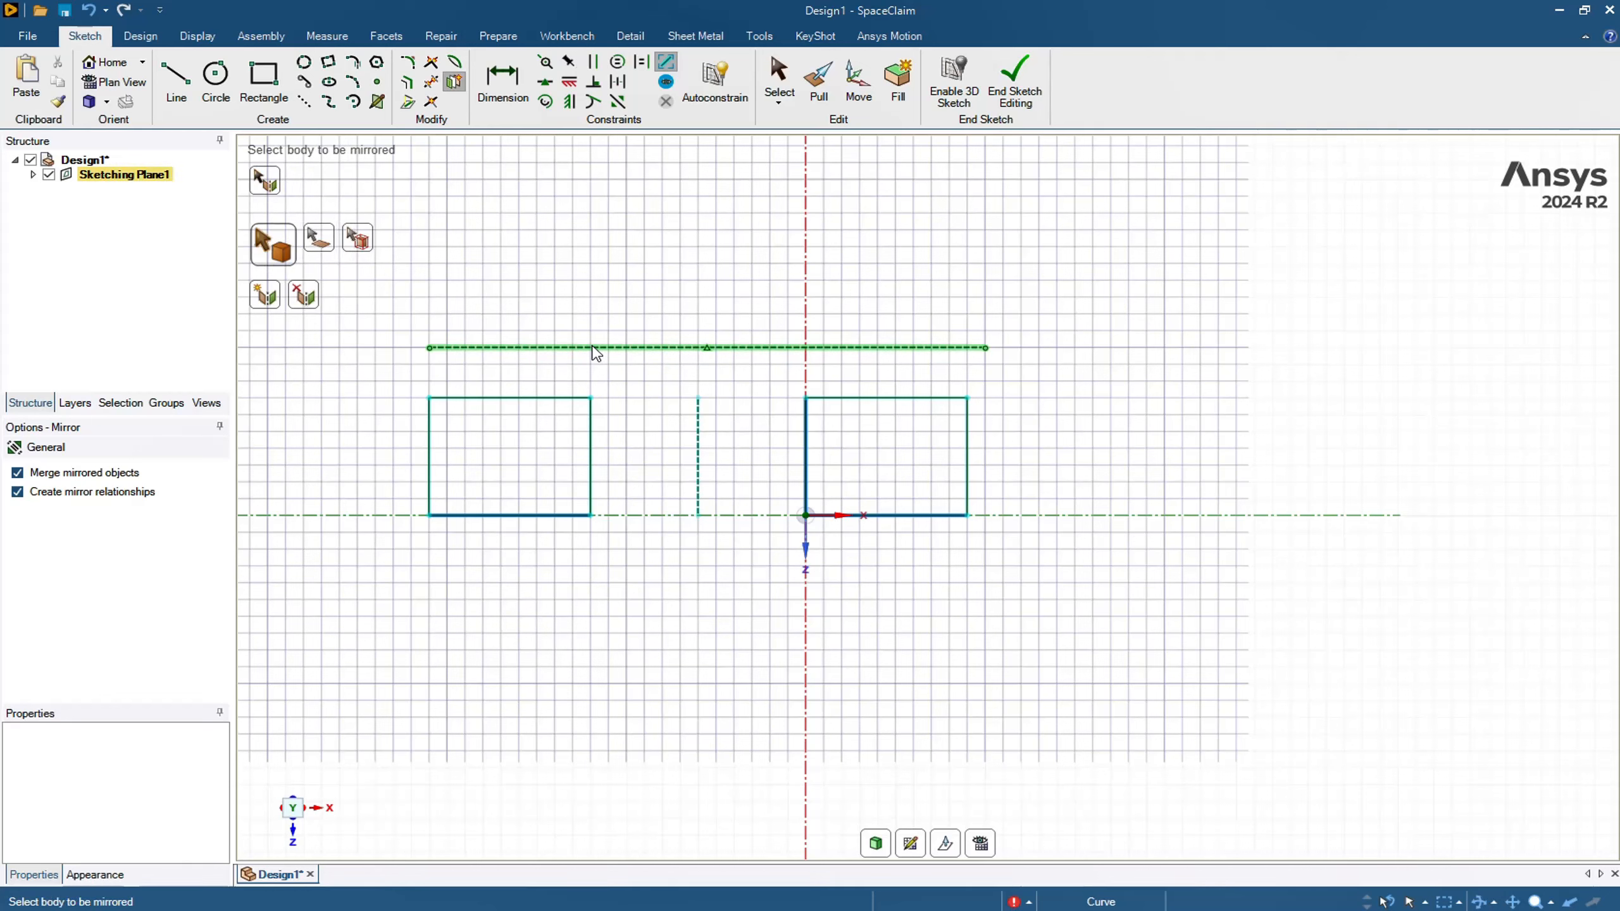
left_click(532, 398)
left_click(541, 516)
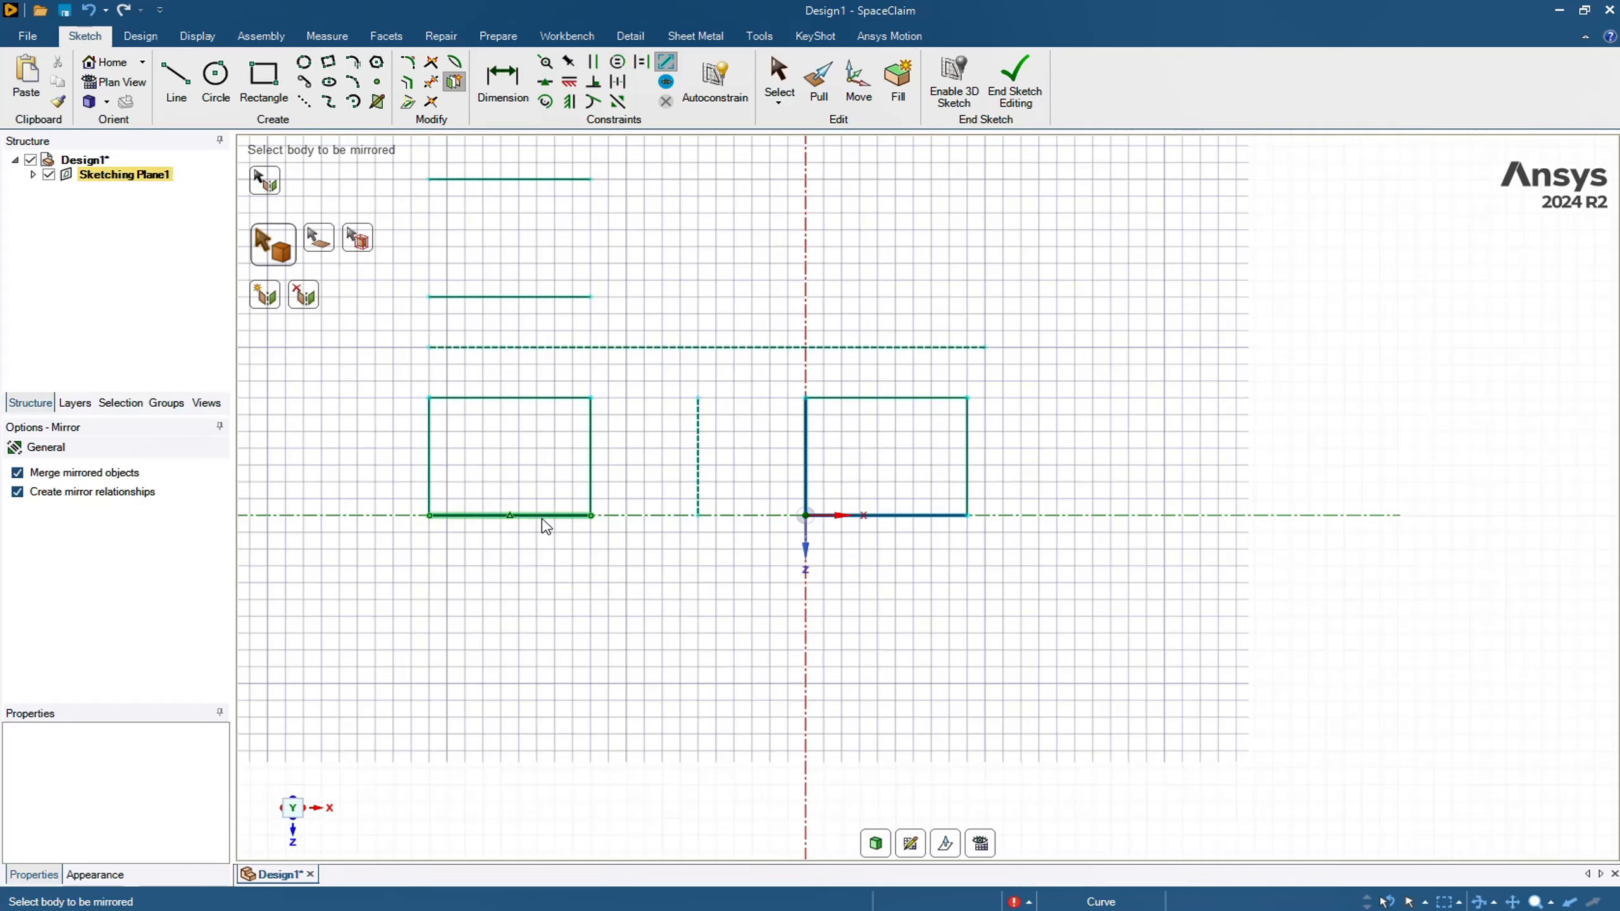
left_click(591, 462)
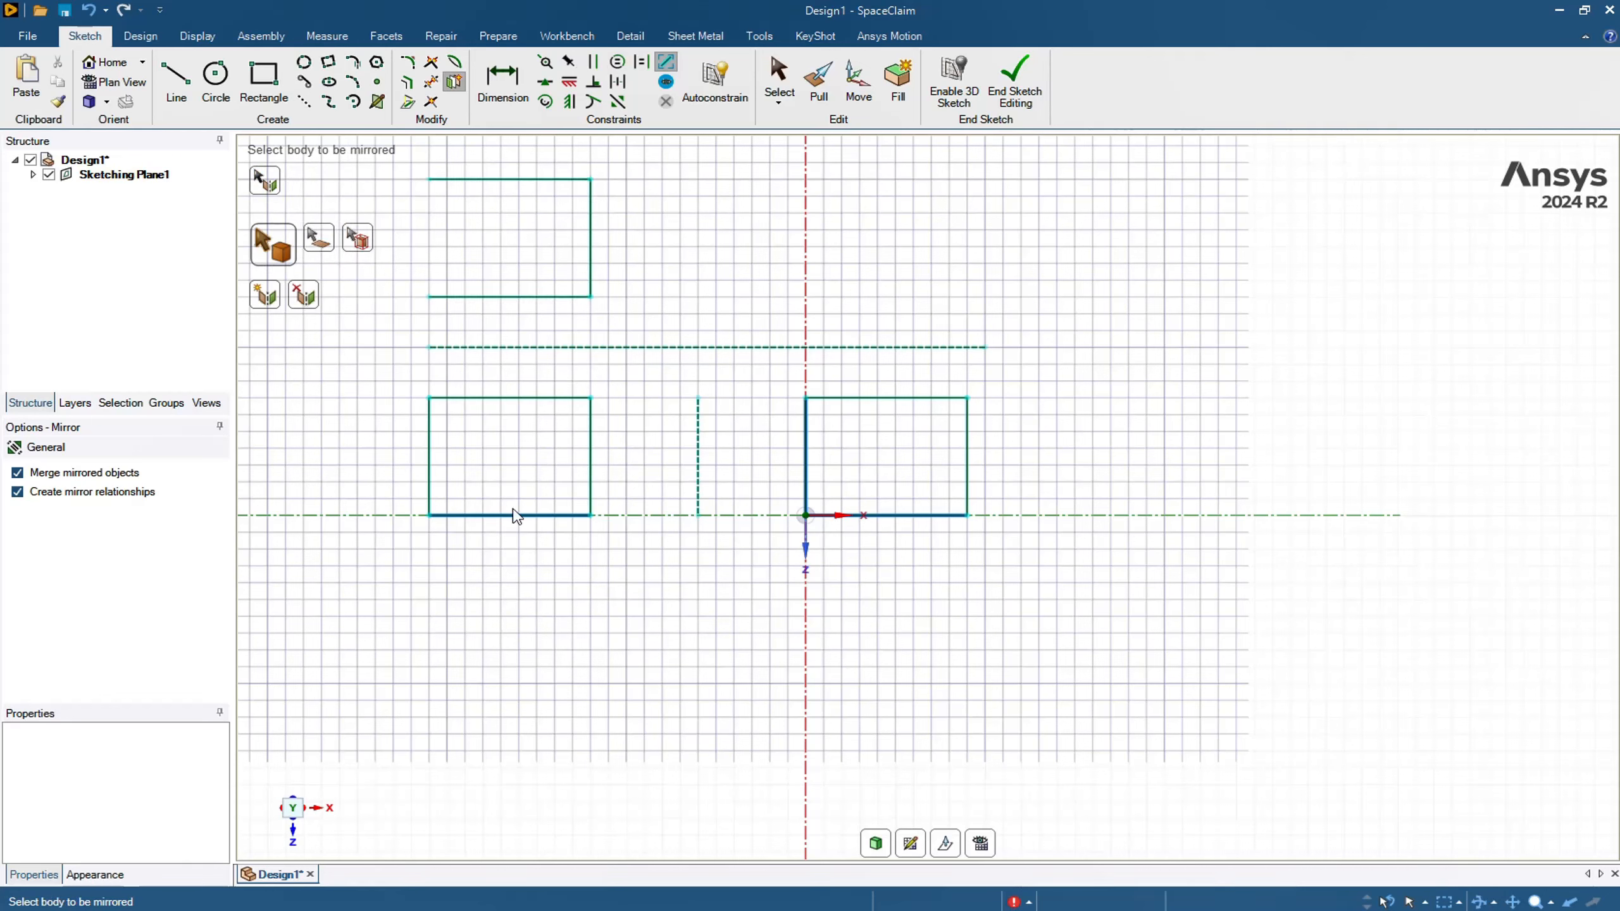
left_click(430, 466)
- Mirror the vertical construction line and the right rectangle's four edges upward about the horizontal construction line
left_click(699, 457)
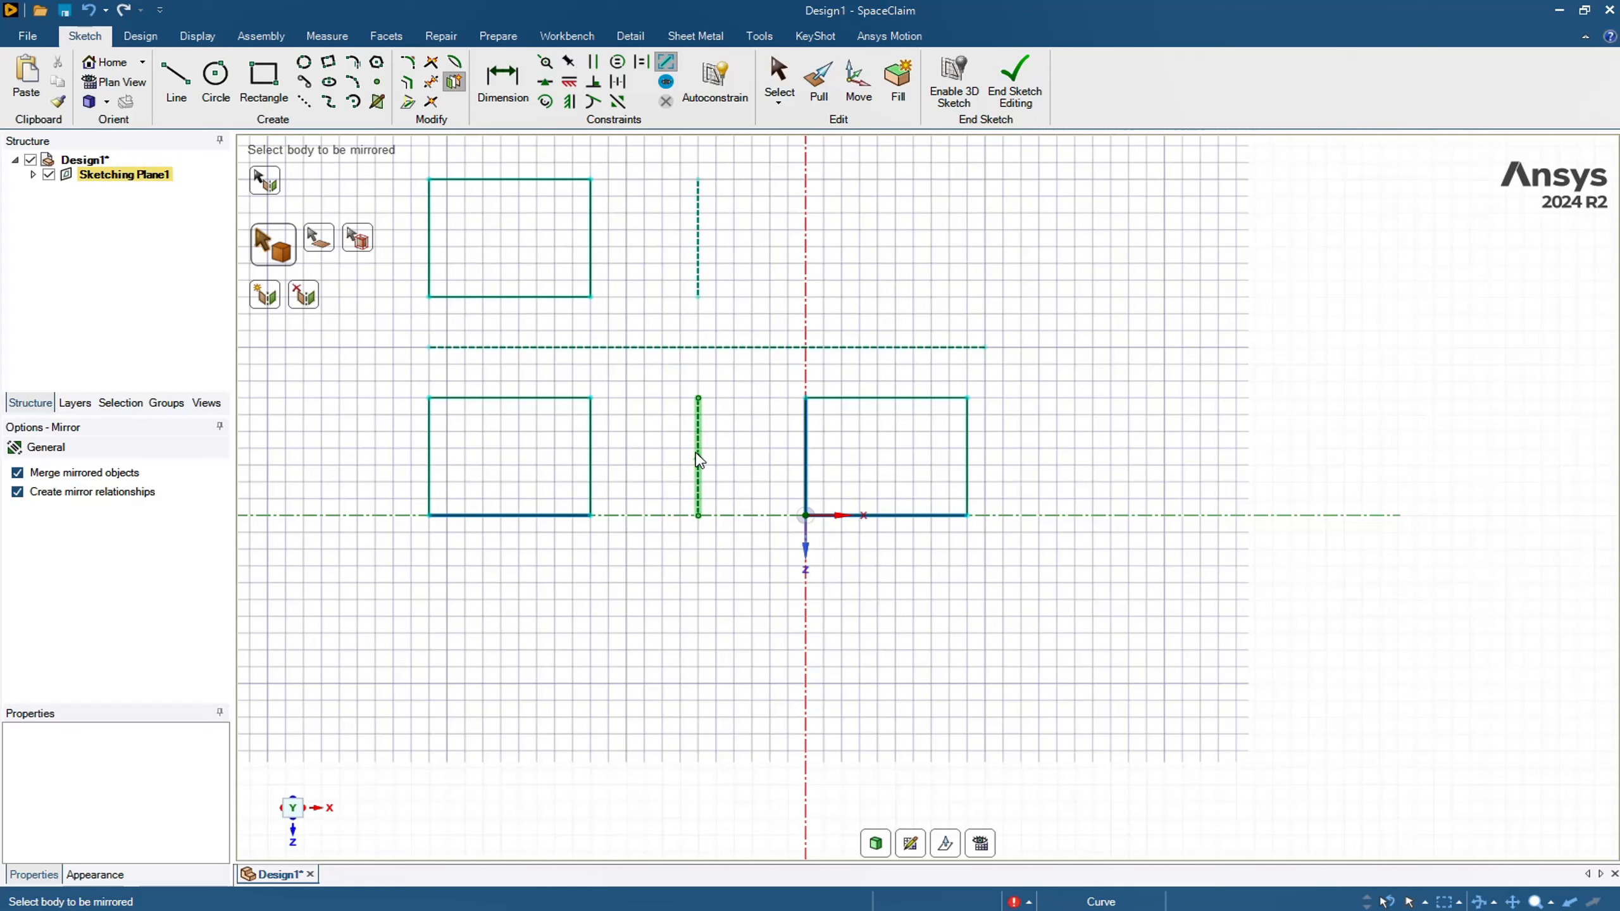
left_click(808, 458)
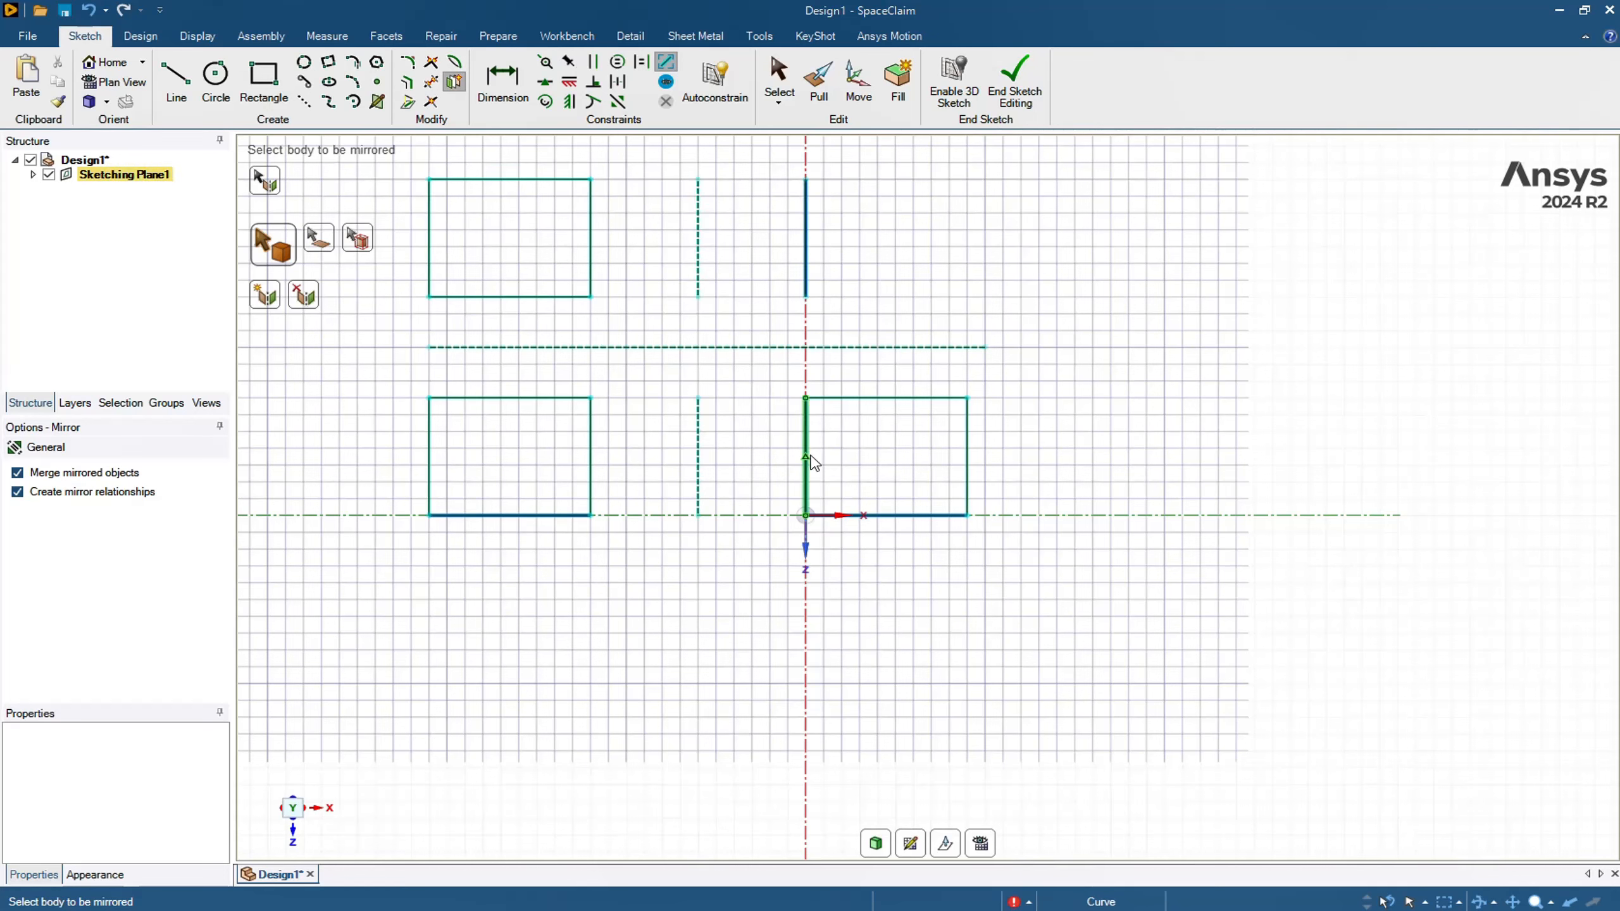
left_click(878, 399)
left_click(896, 517)
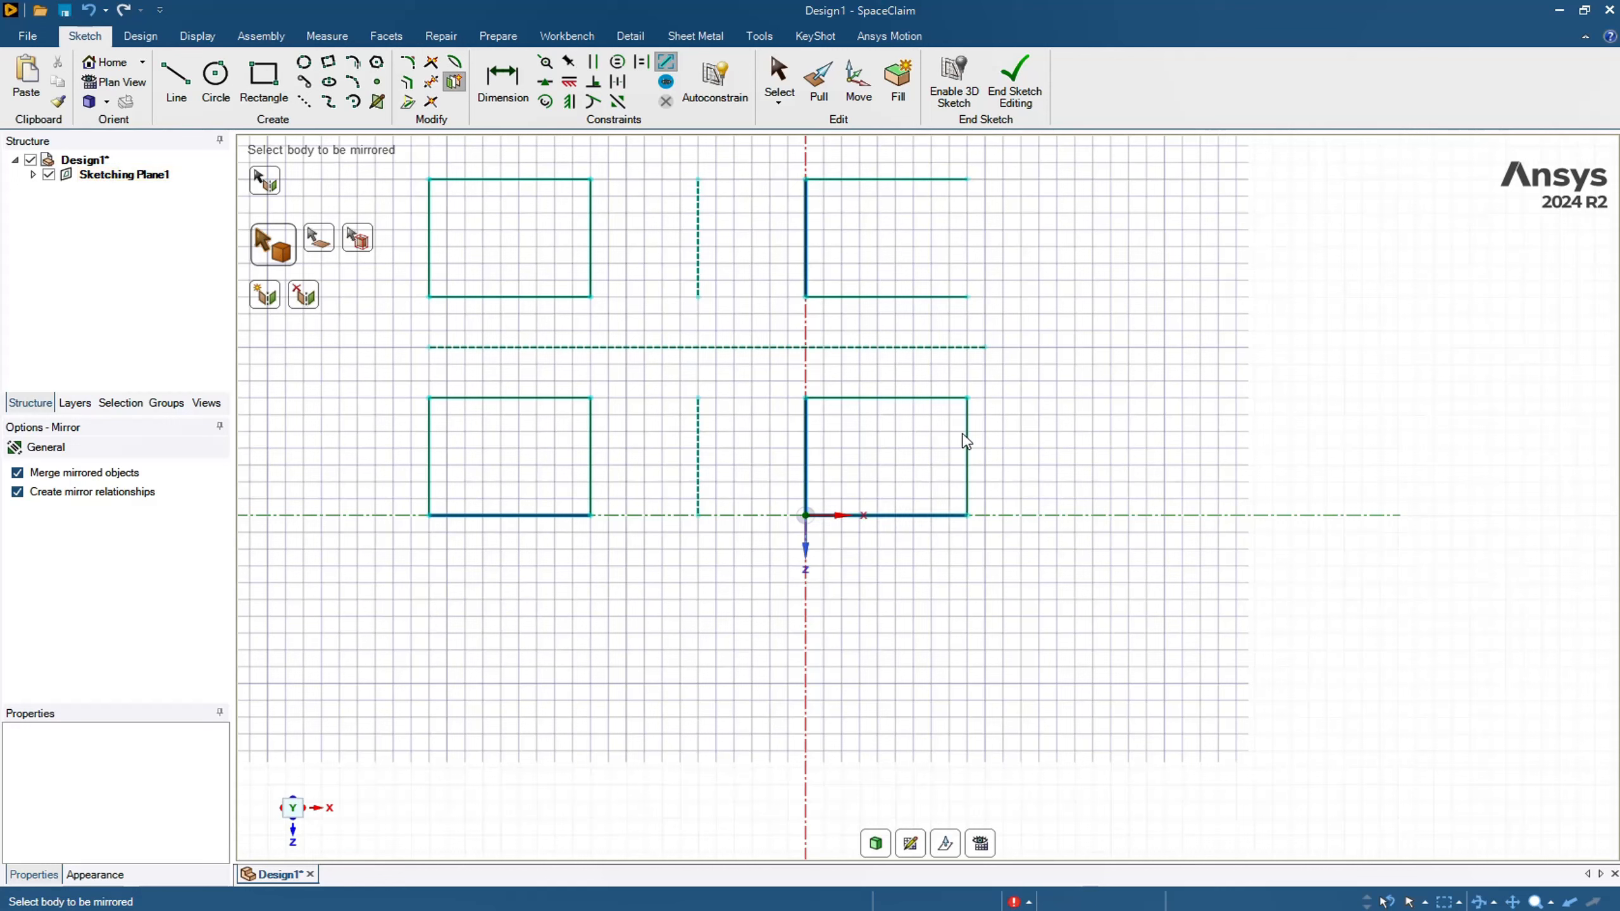
left_click(968, 445)
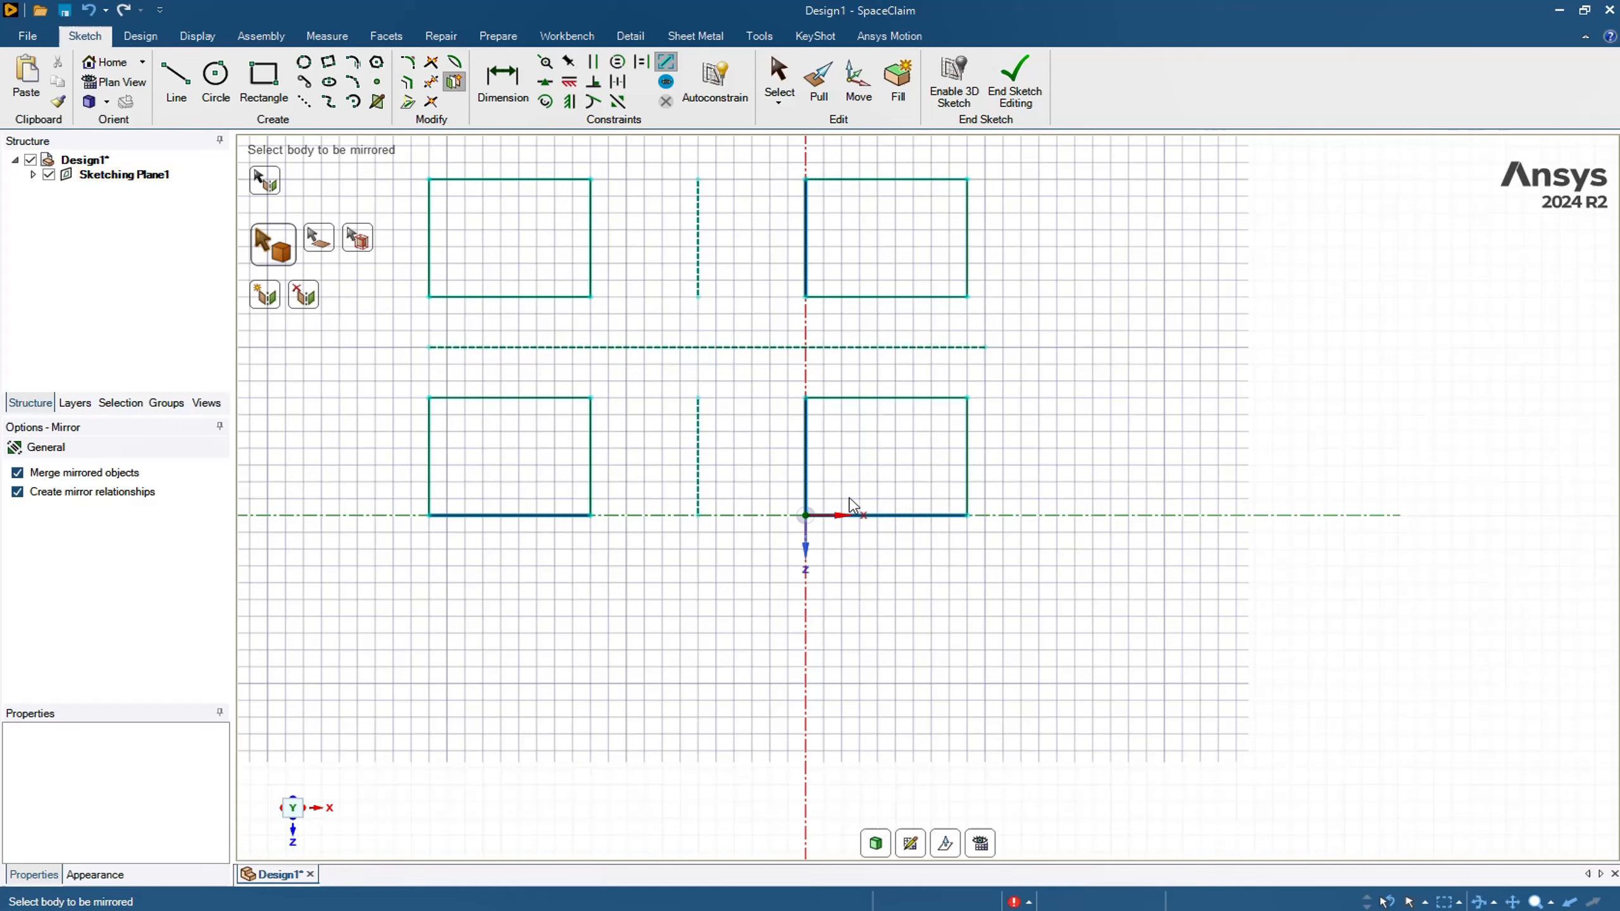
- Try to trim away the whole top edge of the lower-right rectangle, and undo the trim
left_click(431, 102)
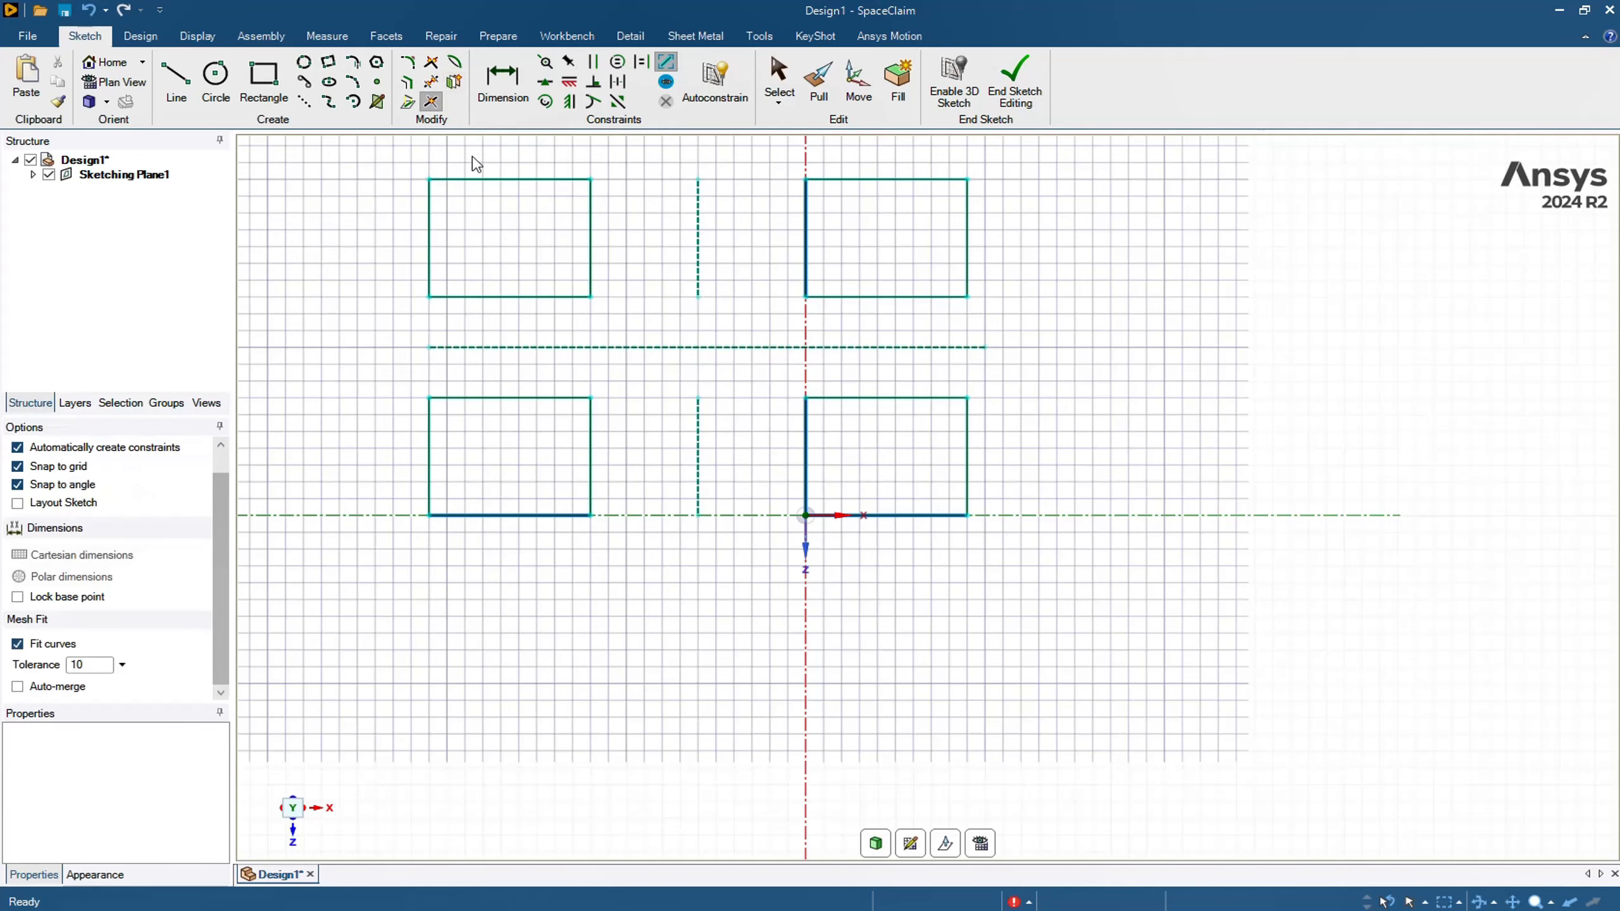
scroll(899, 409, "up", 2)
scroll(899, 408, "up", 4)
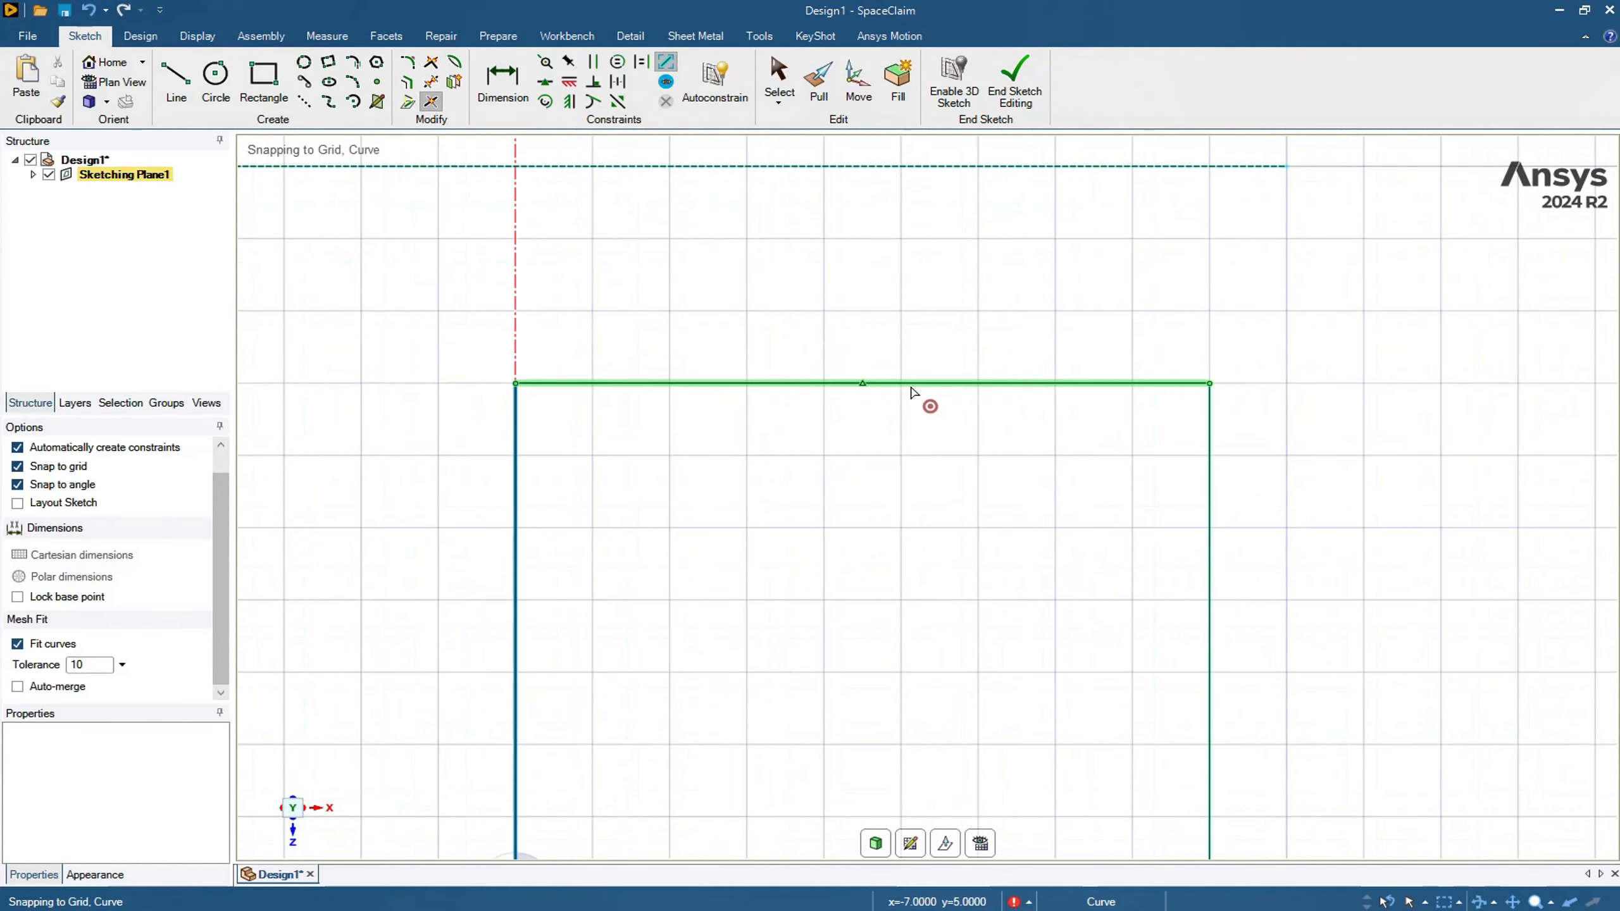
left_click(431, 82)
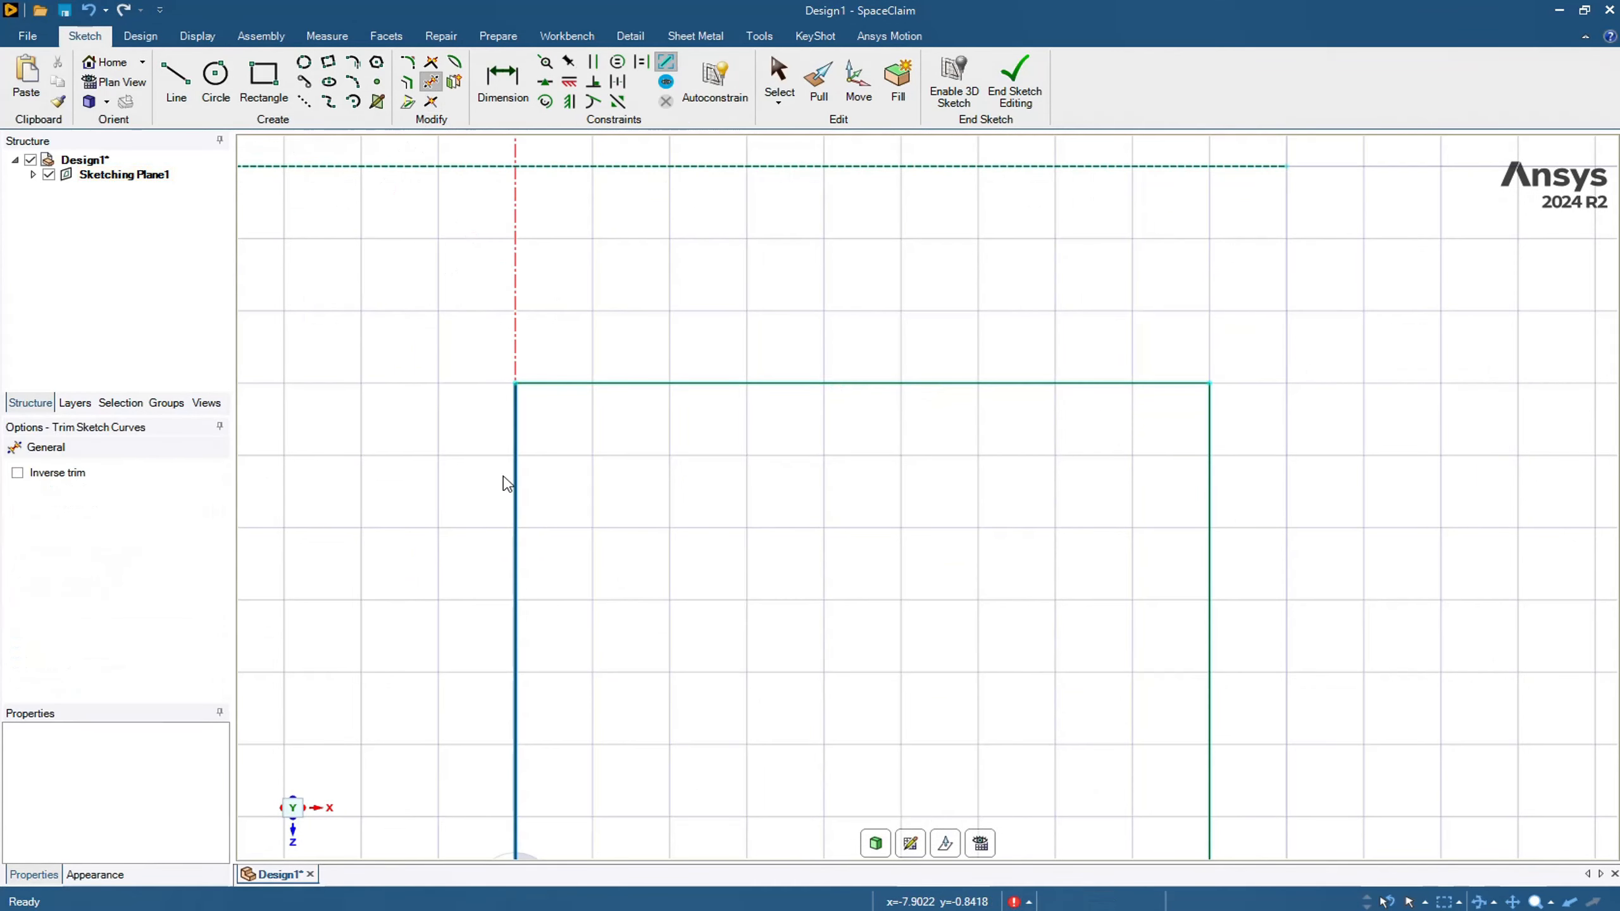
left_click(857, 386)
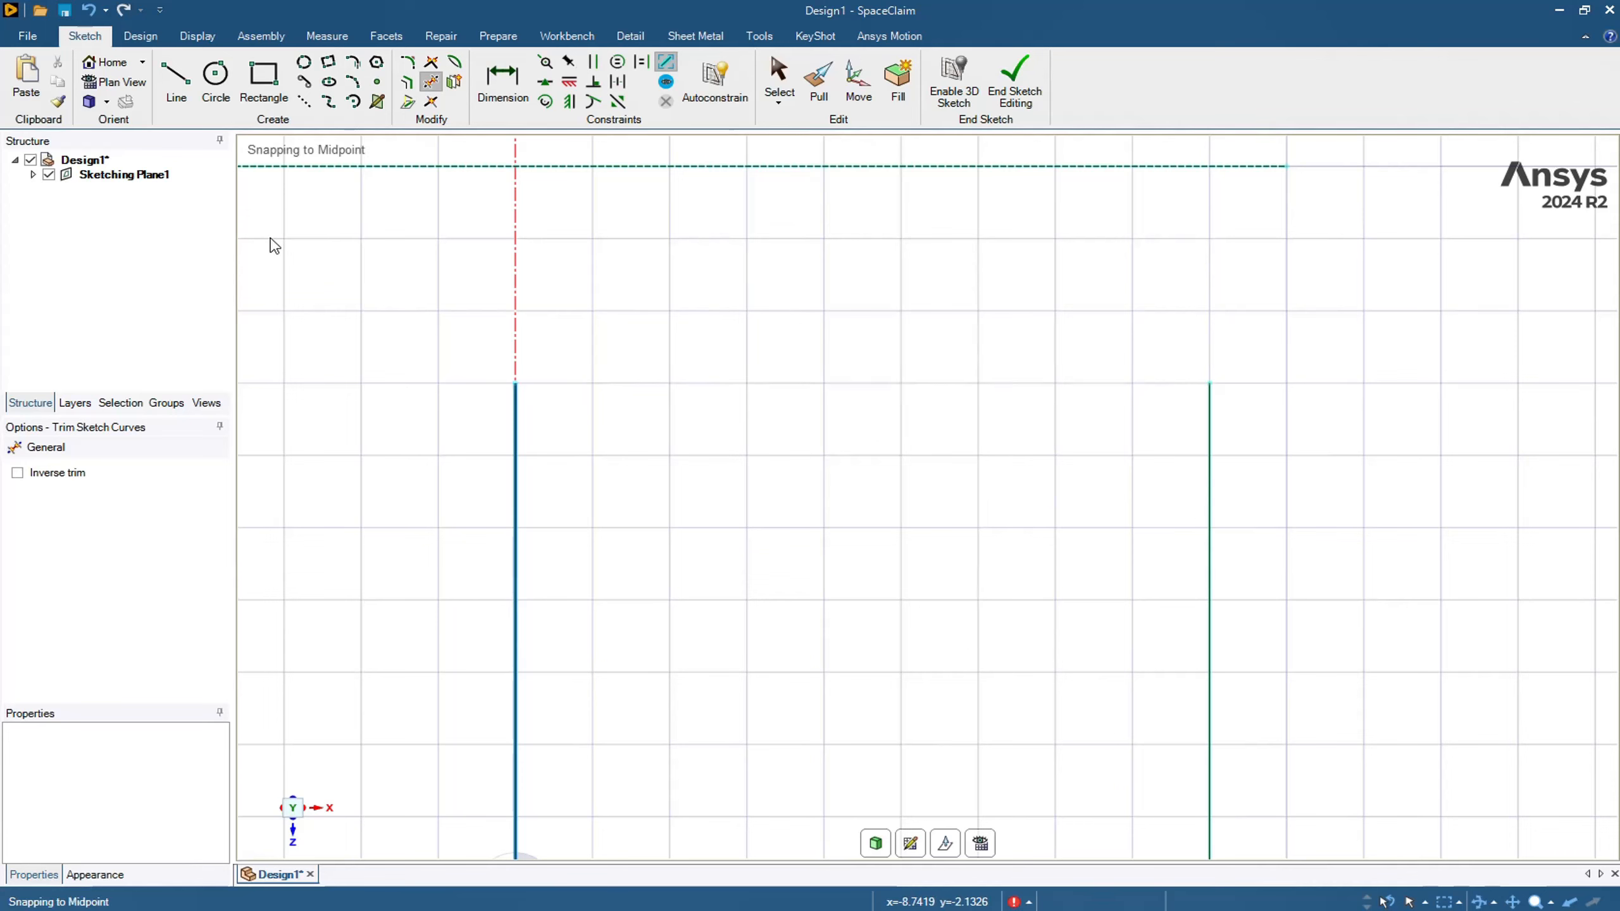
left_click(89, 10)
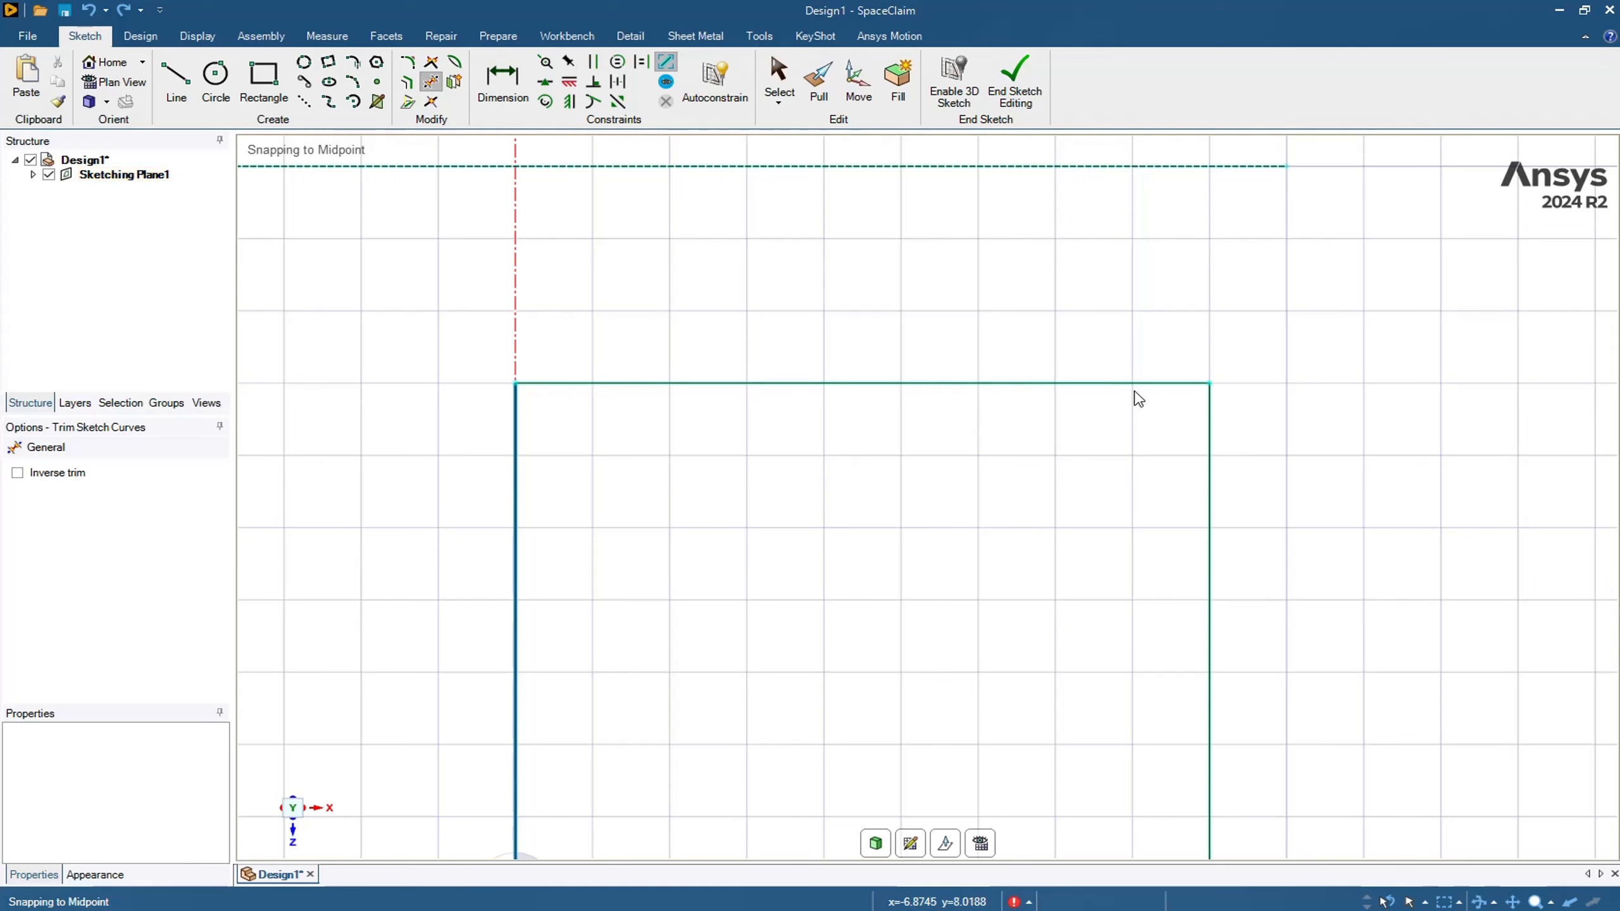
- Split the lower-right rectangle's top edge at its midpoint
left_click(430, 103)
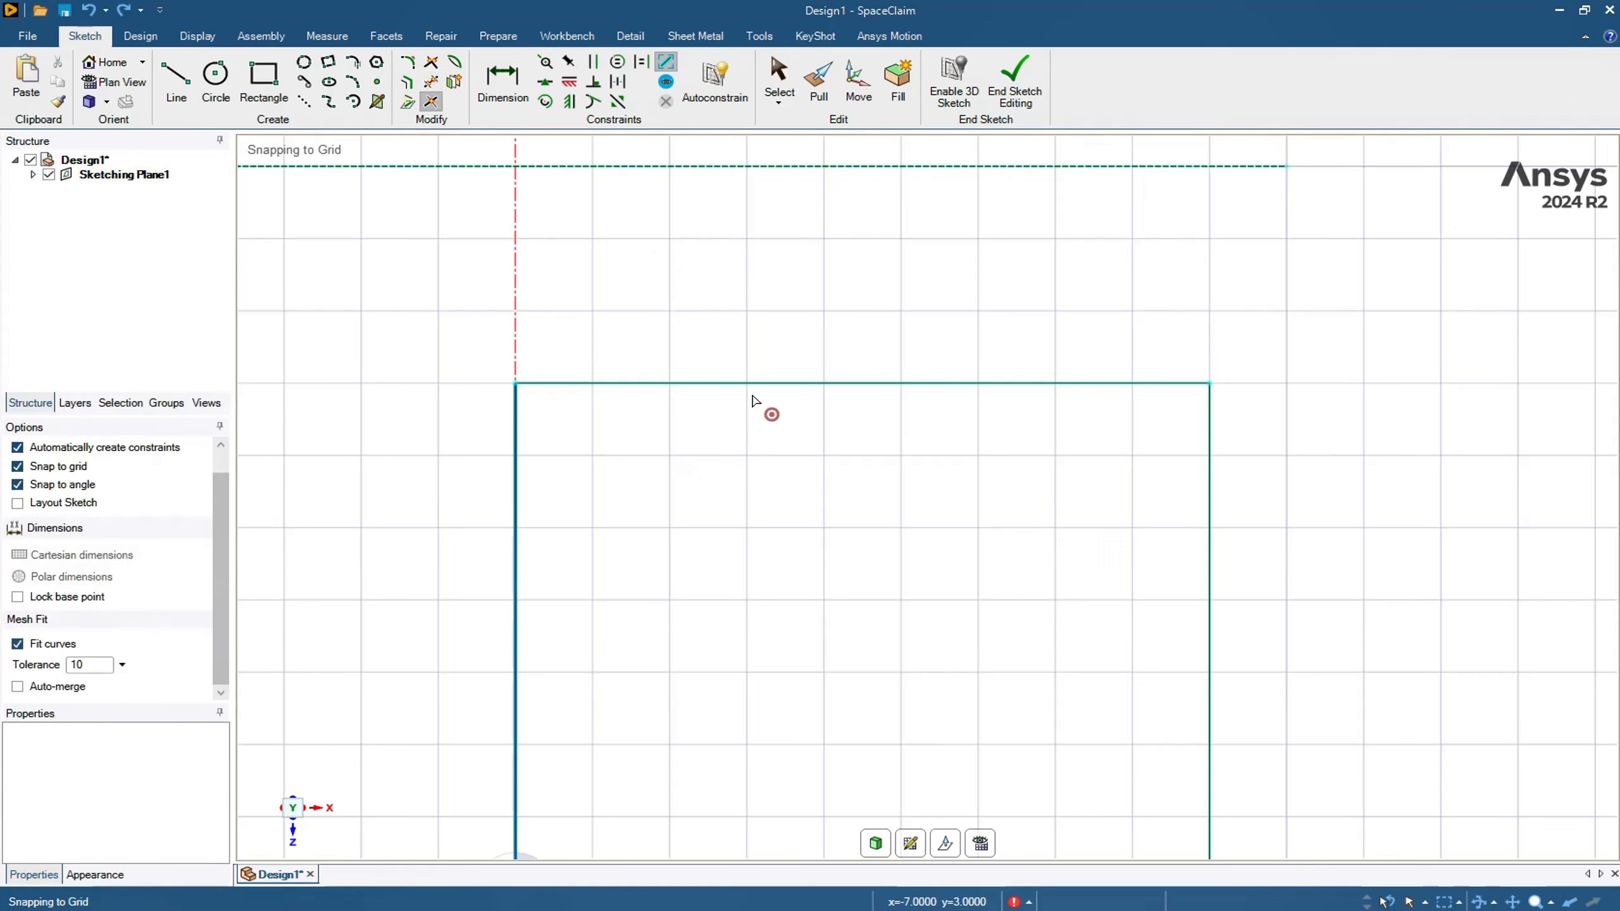
left_click(871, 385)
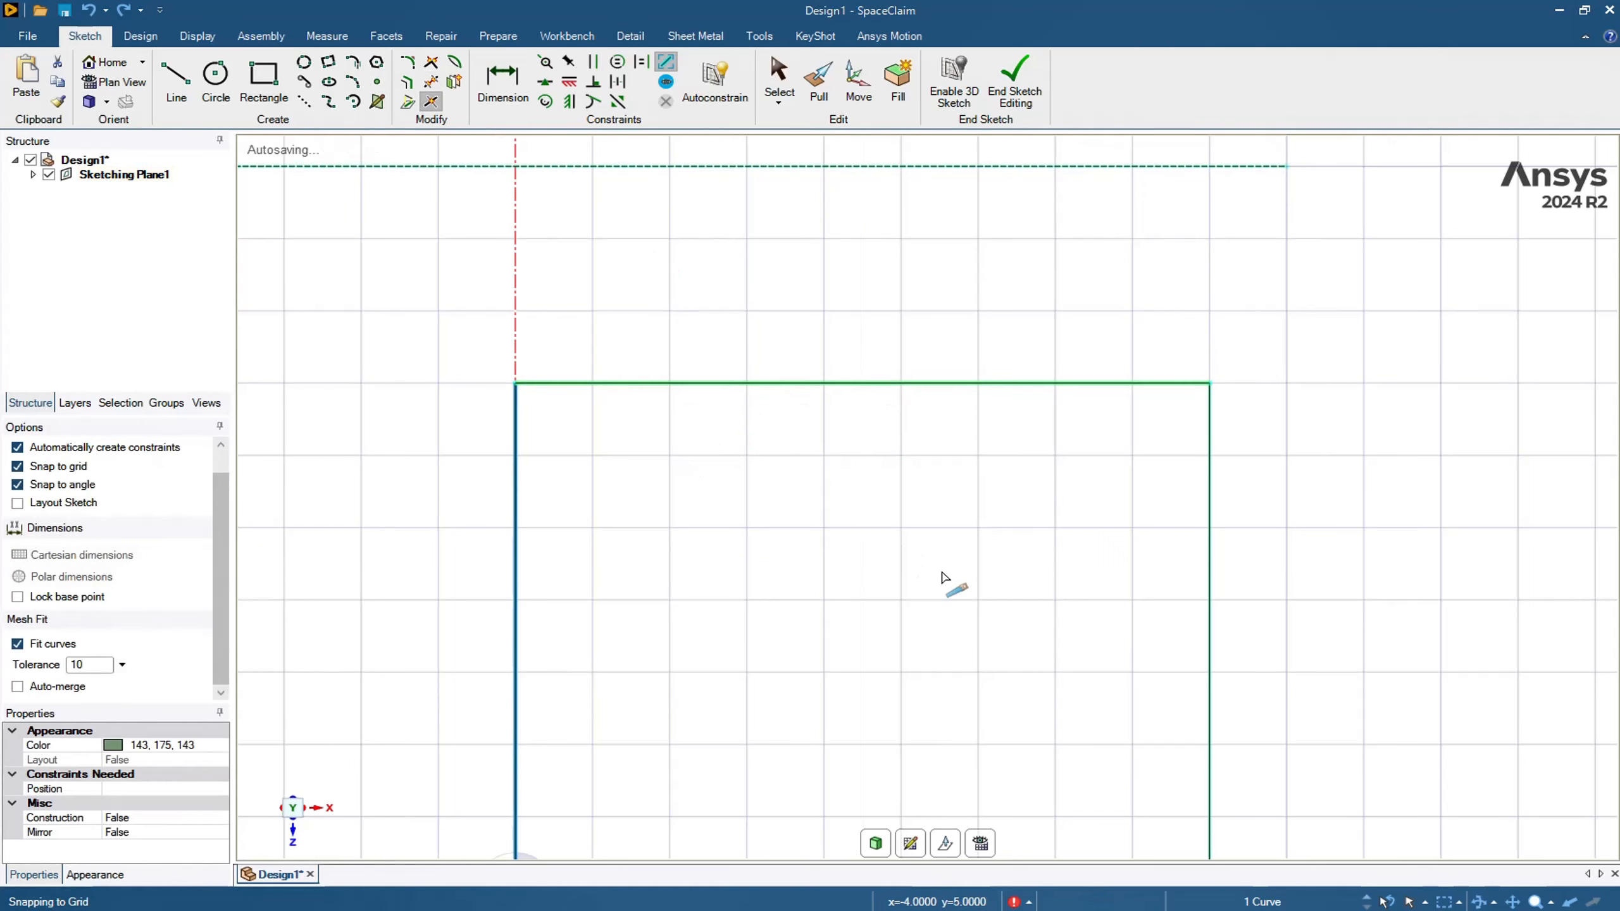
left_click(863, 384)
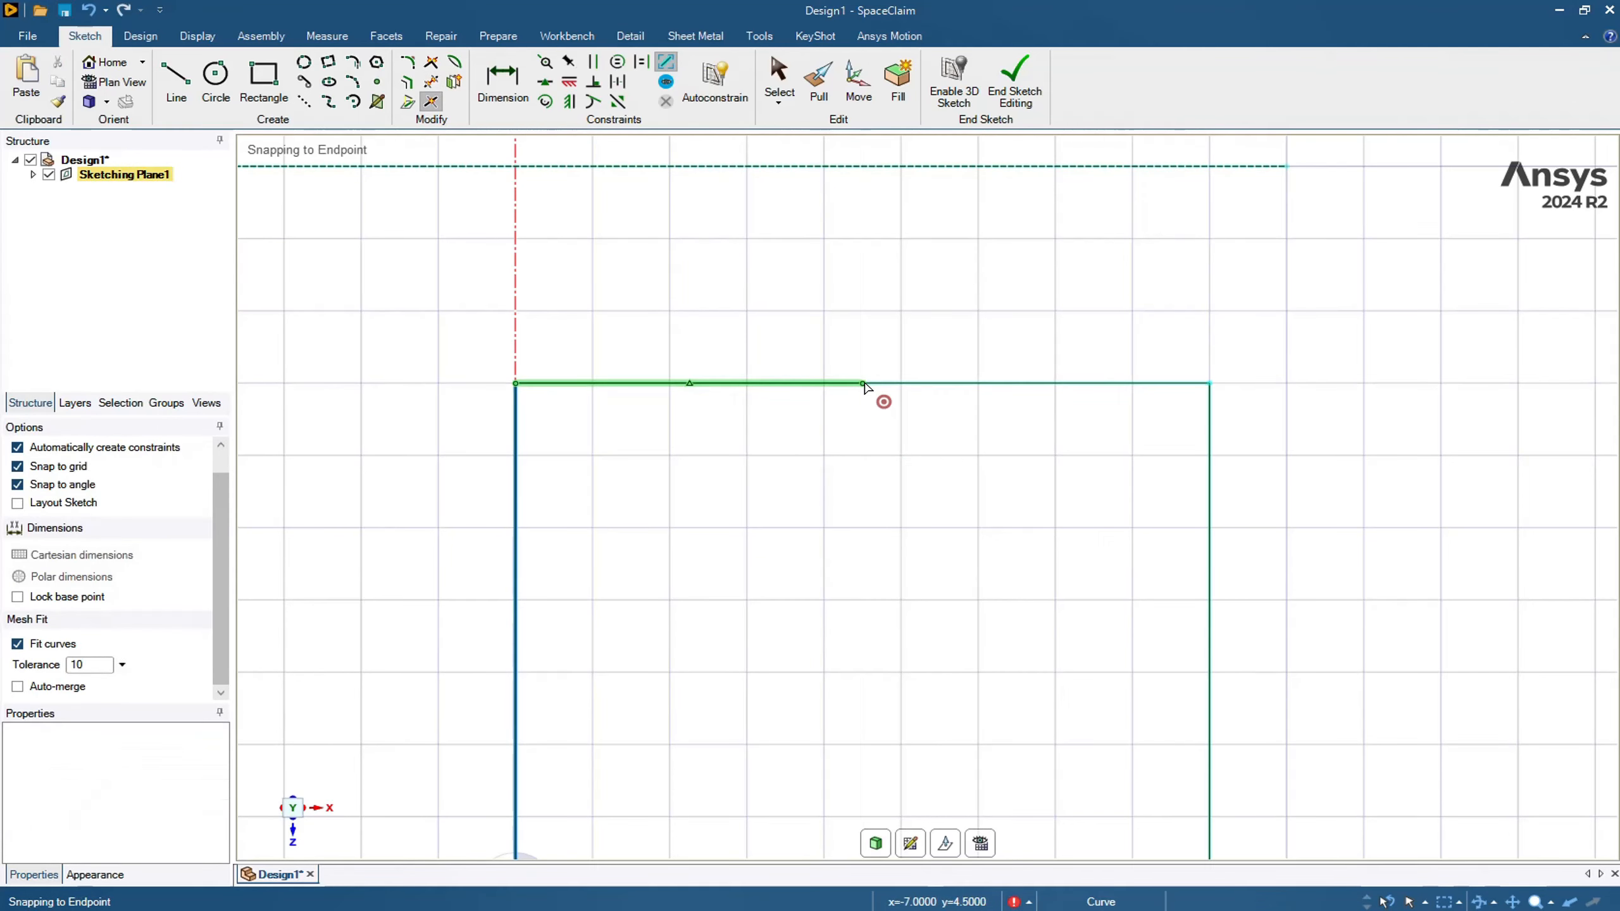
scroll(858, 424, "up", 5)
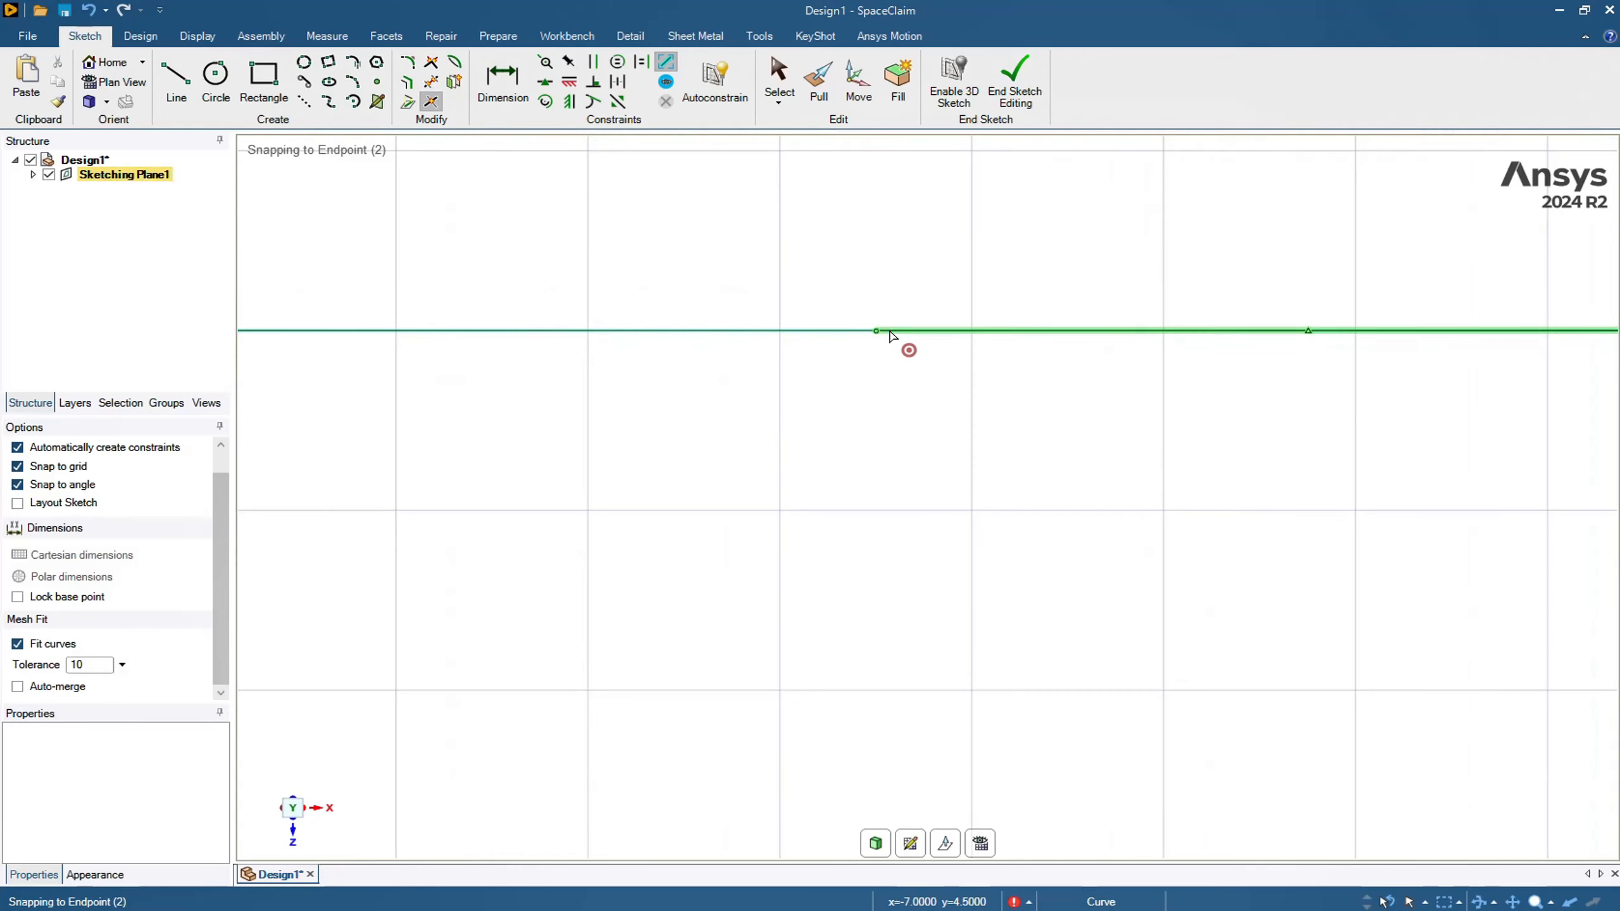
scroll(880, 348, "down", 5)
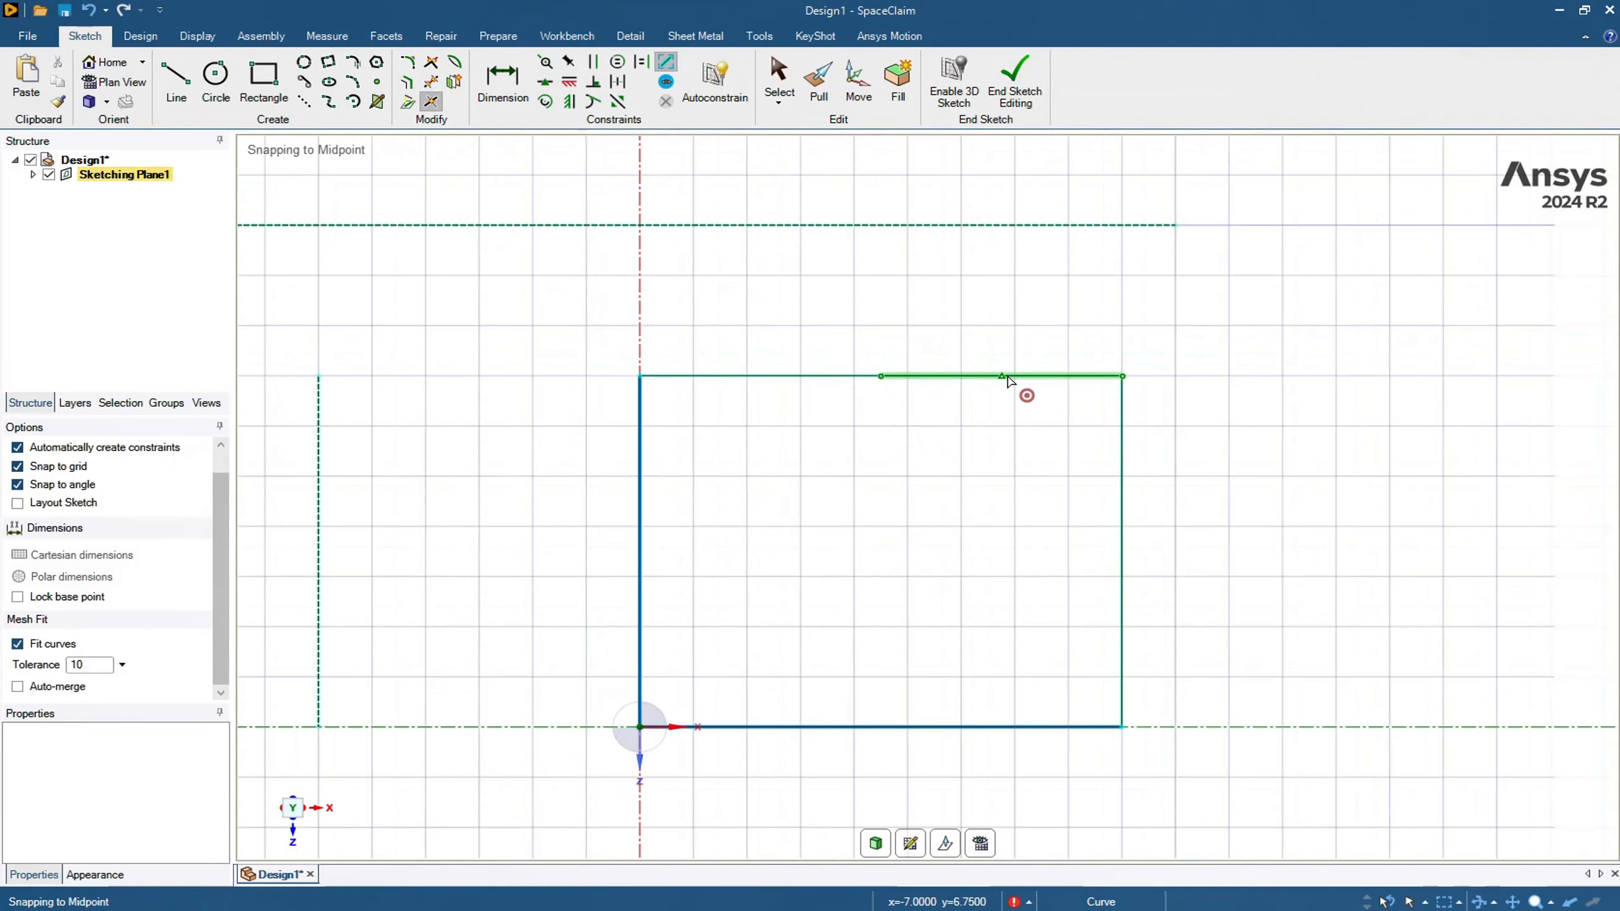
- Split the right half of that top edge at its midpoint, and split the resulting rightmost segment at its own midpoint
left_click(998, 377)
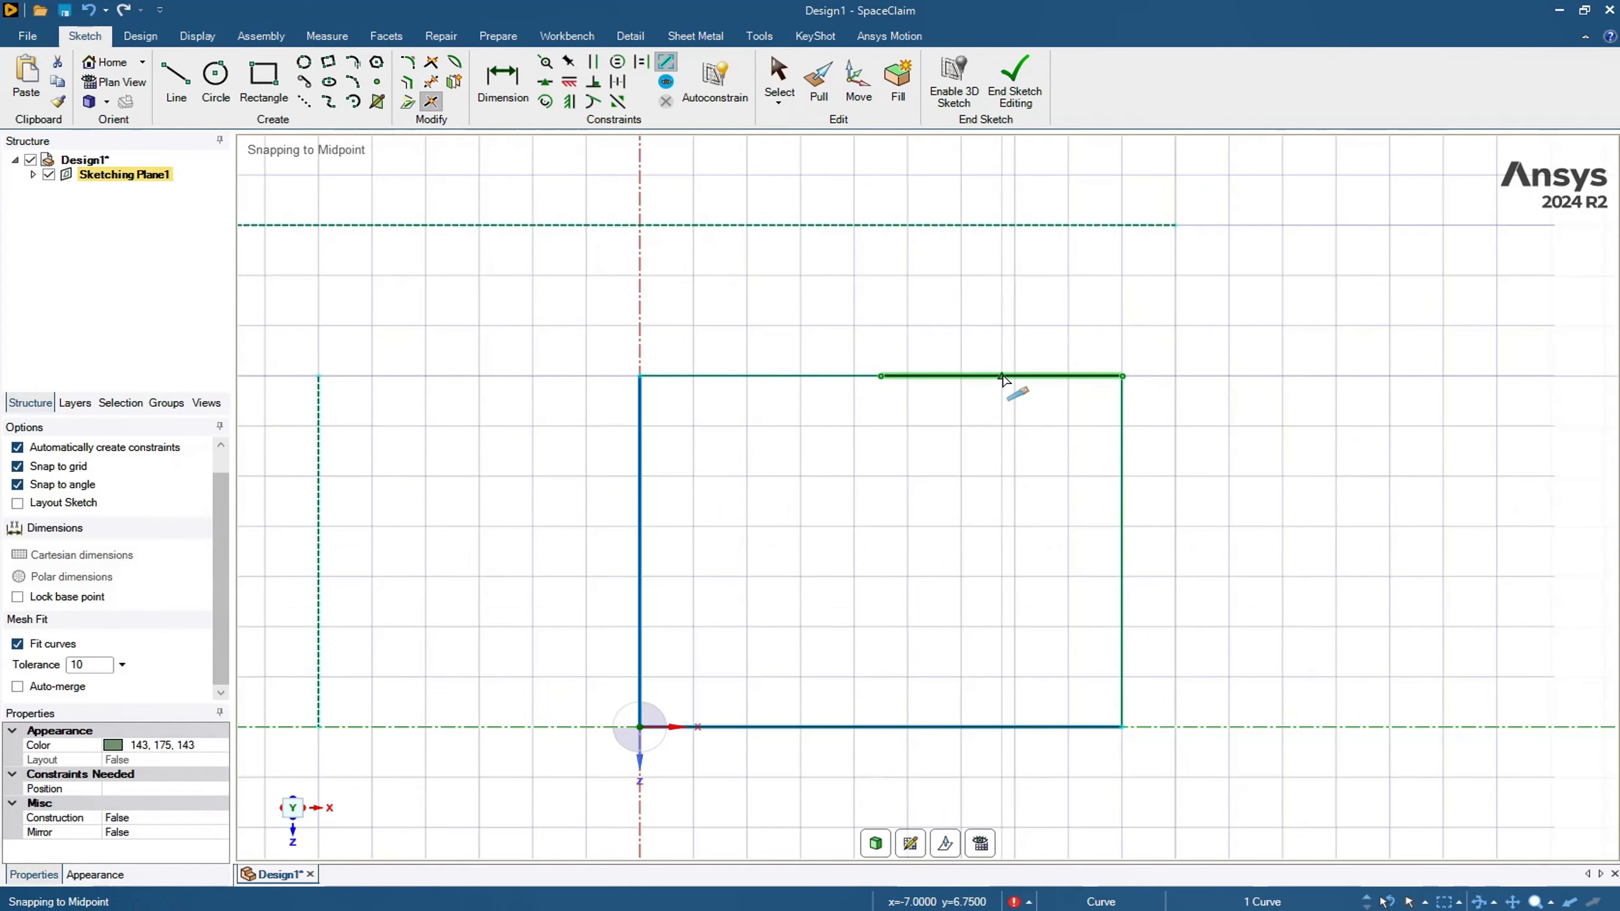
left_click(1000, 377)
scroll(1036, 429, "down", 3)
scroll(1037, 429, "up", 4)
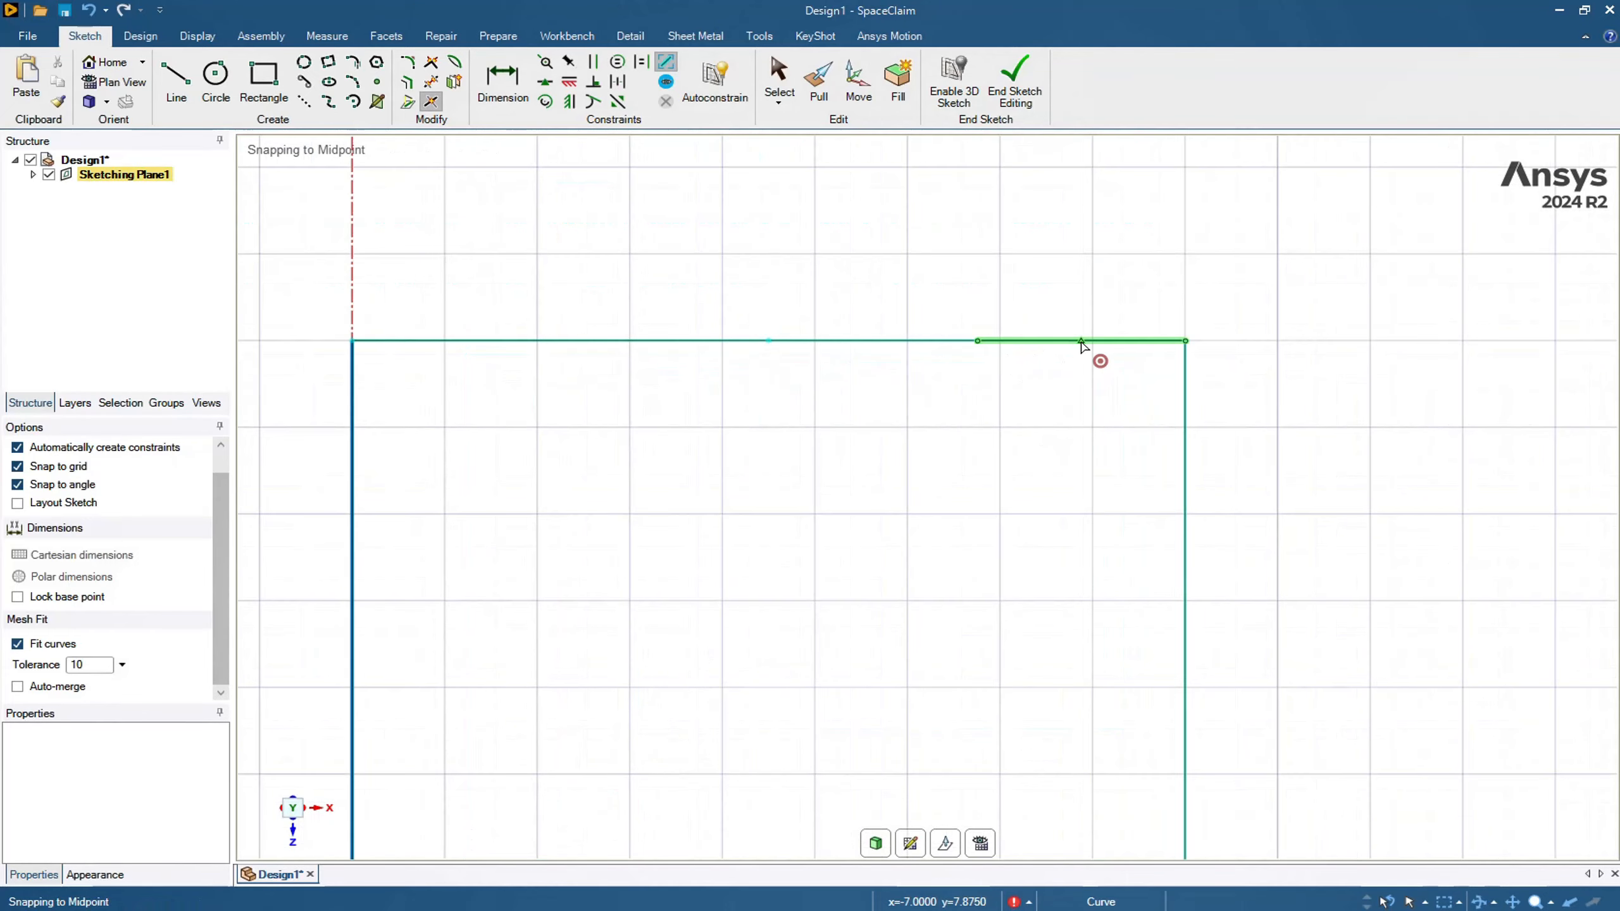
left_click(1082, 343)
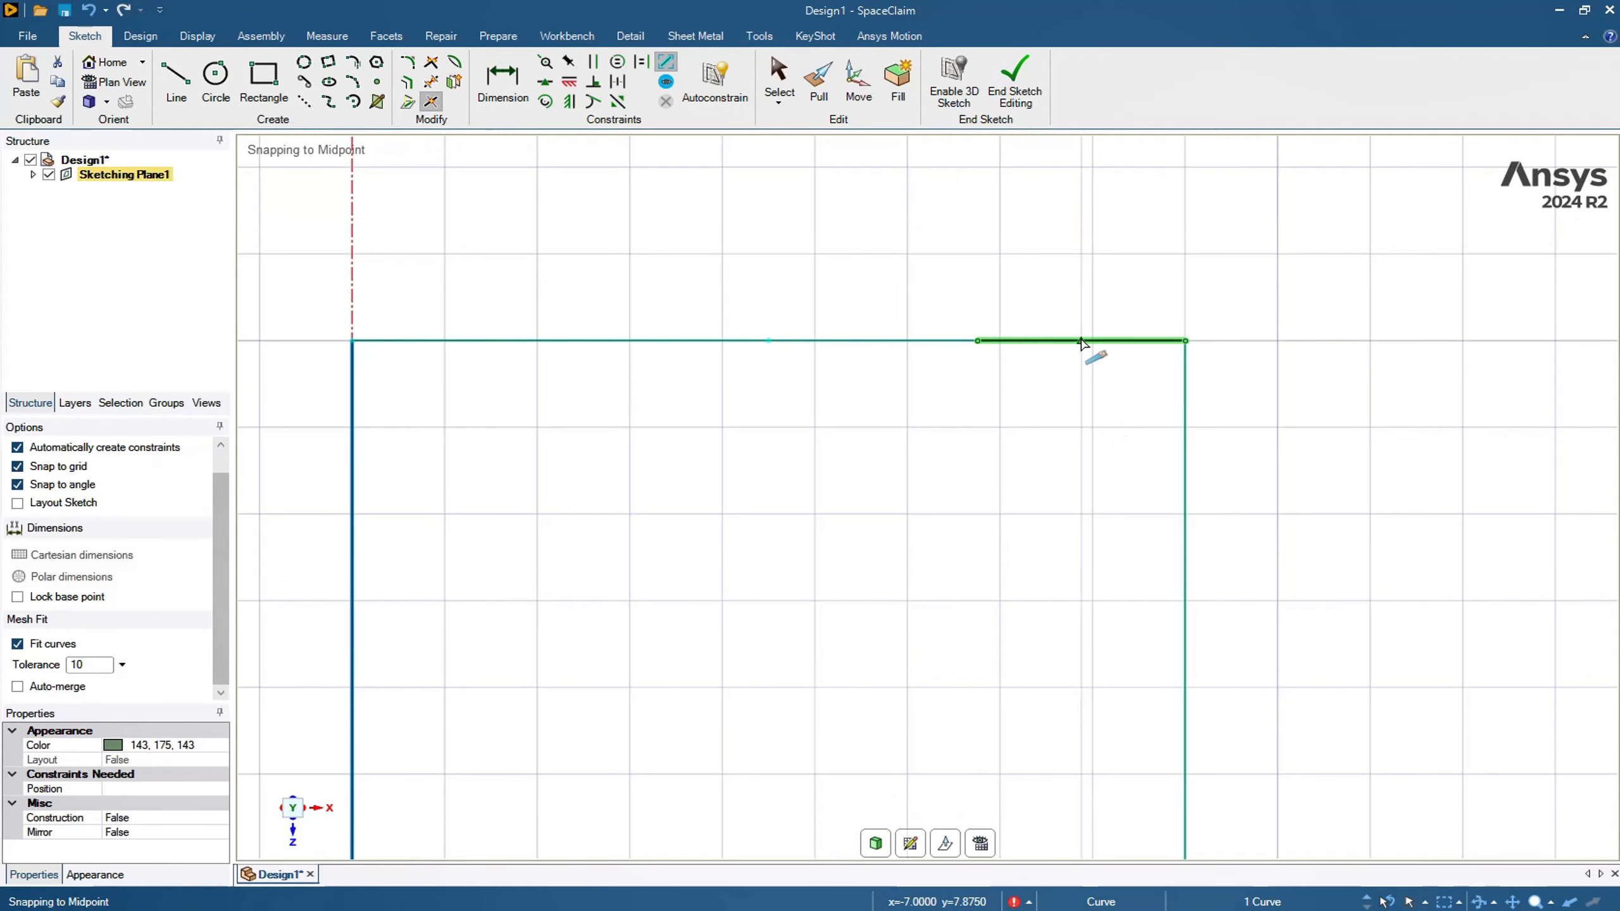
left_click(1081, 344)
scroll(1095, 370, "up", 4)
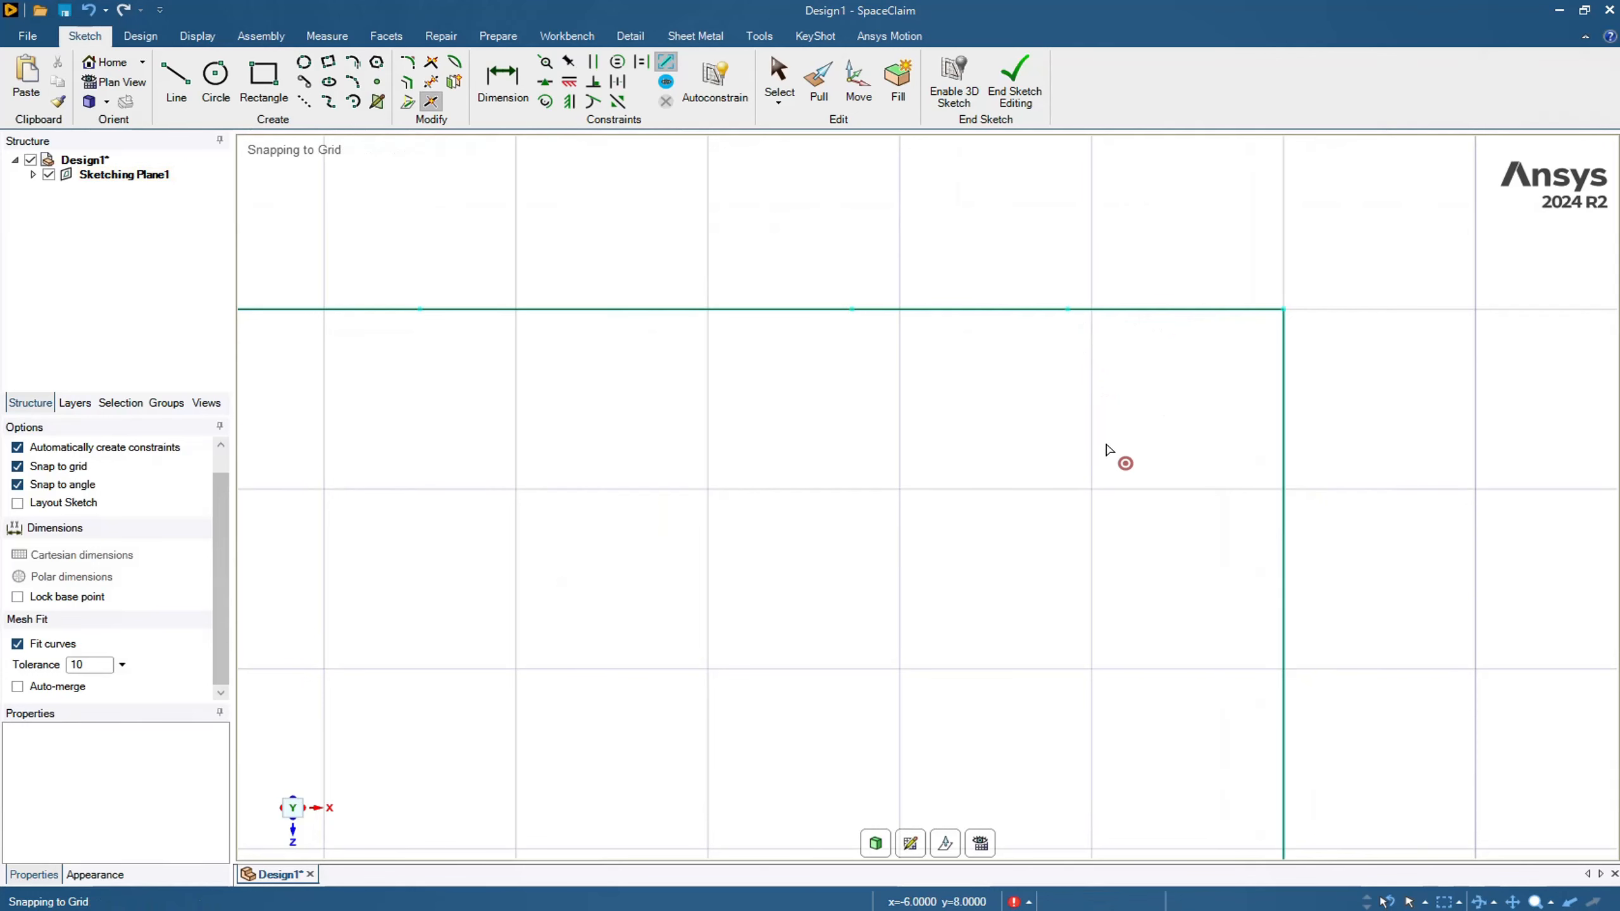
- Trim away the top edge's rightmost segment and the segment just right of the edge's original midpoint
scroll(1092, 463, "down", 3)
scroll(1006, 489, "down", 2)
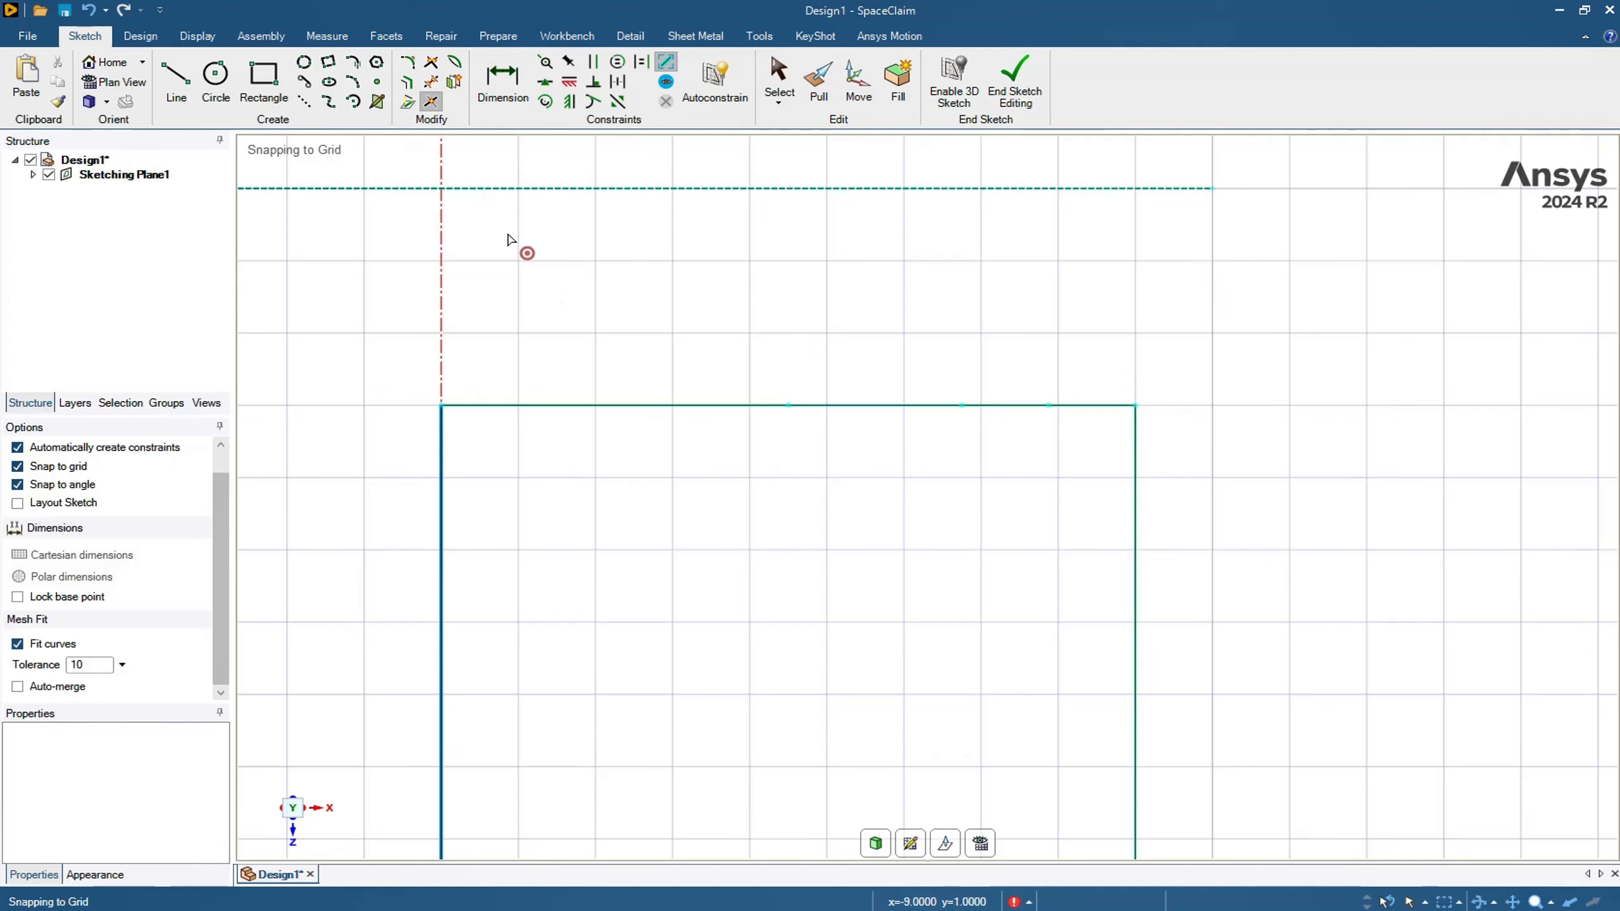
left_click(434, 86)
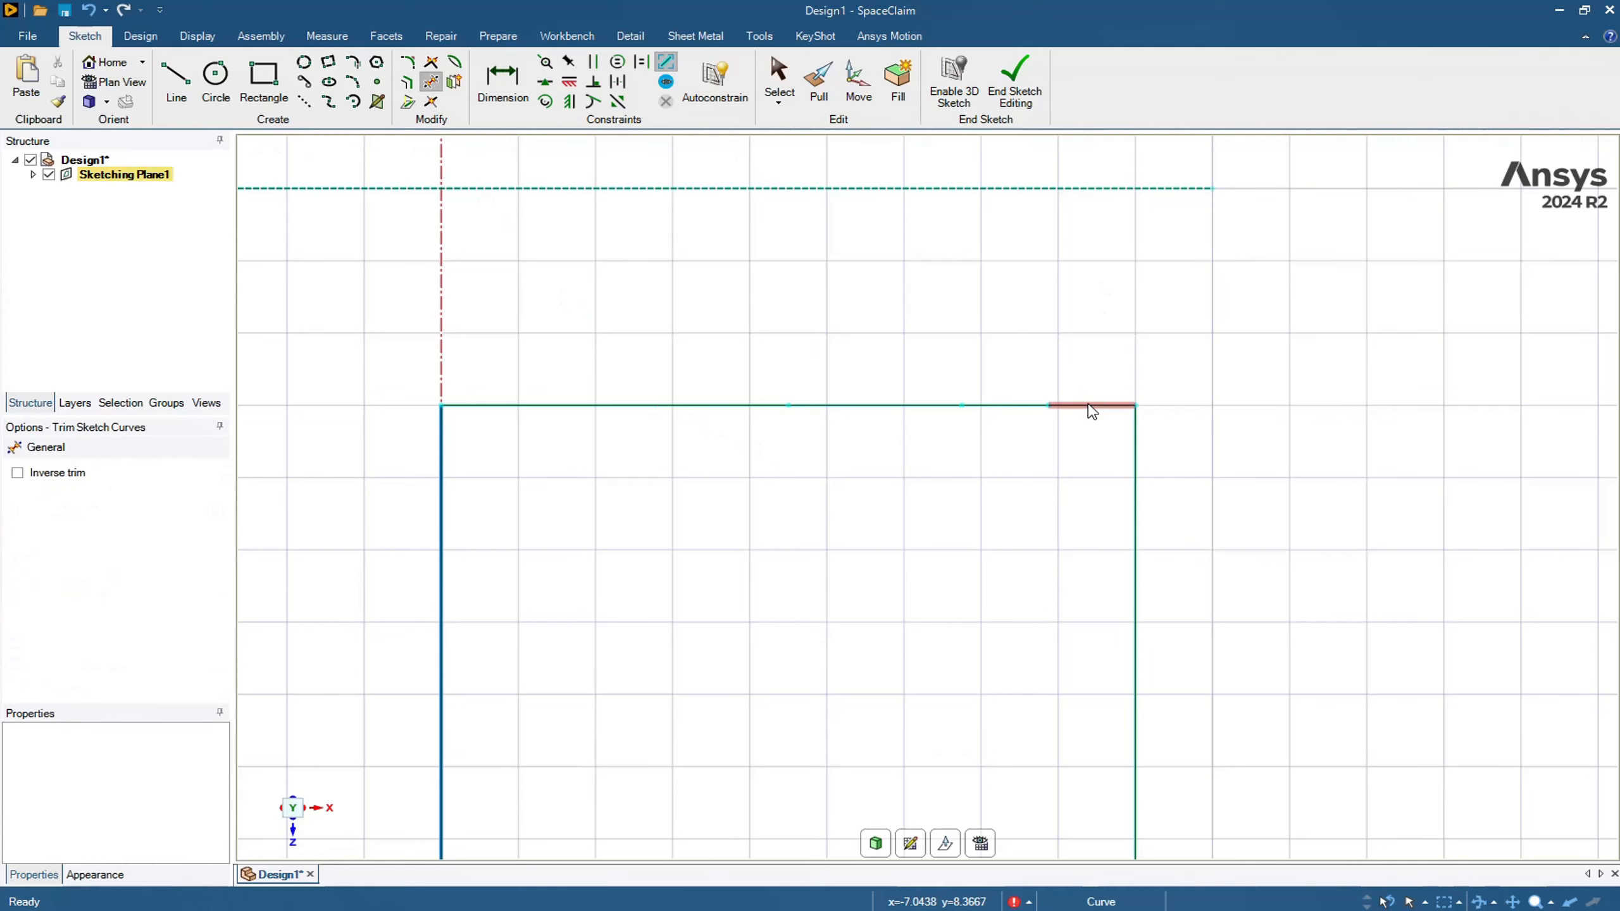
left_click(1091, 405)
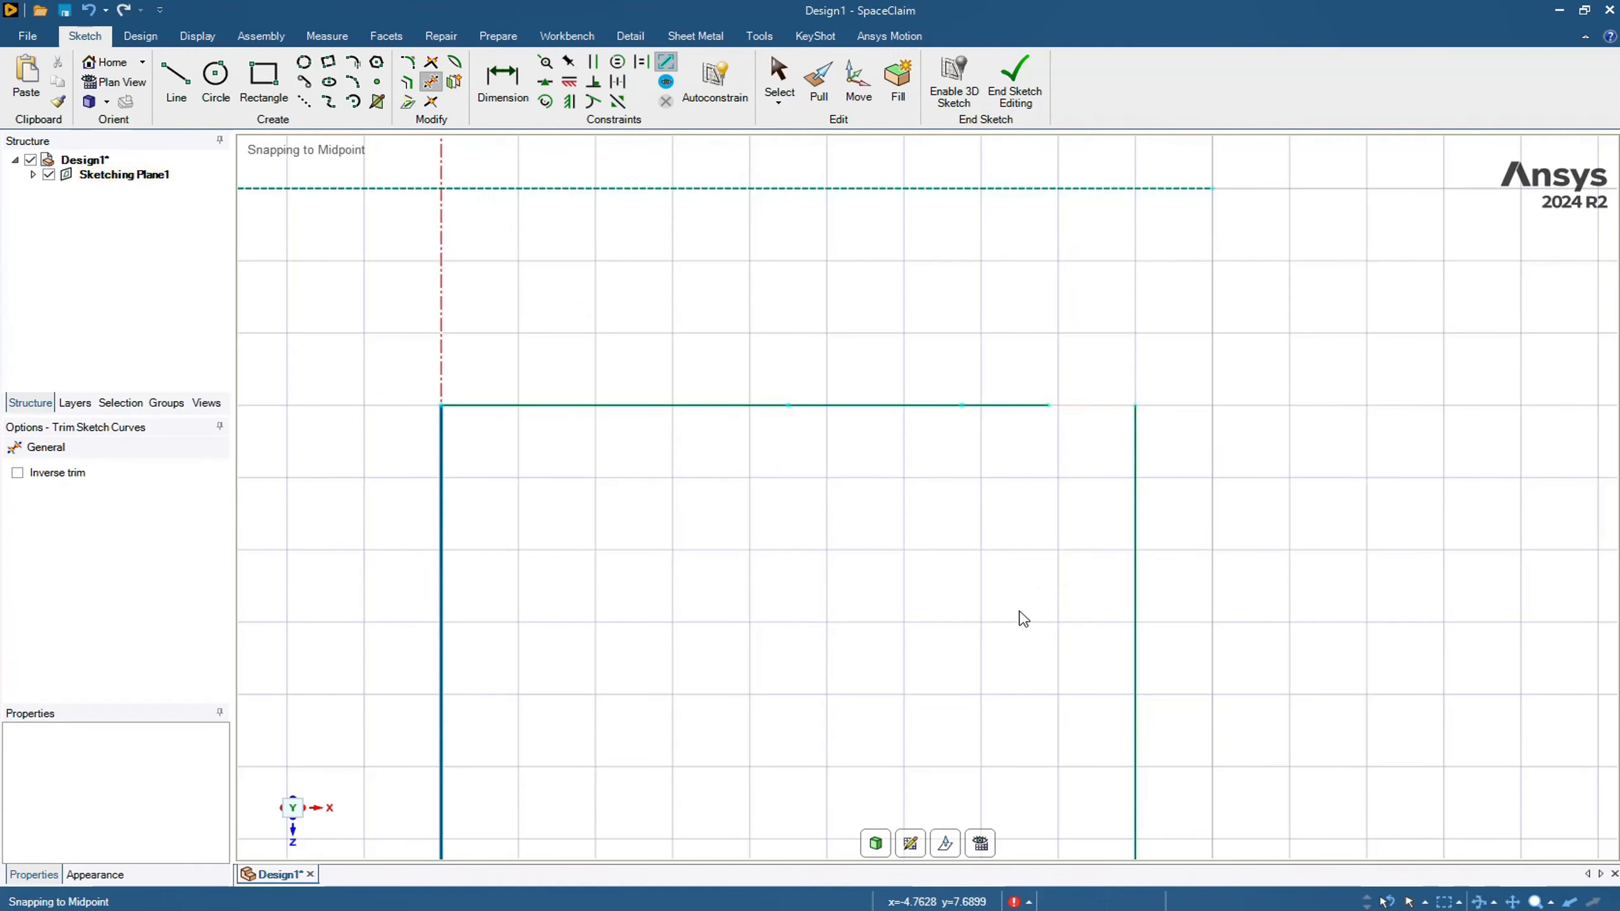
left_click(822, 415)
scroll(848, 596, "down", 2)
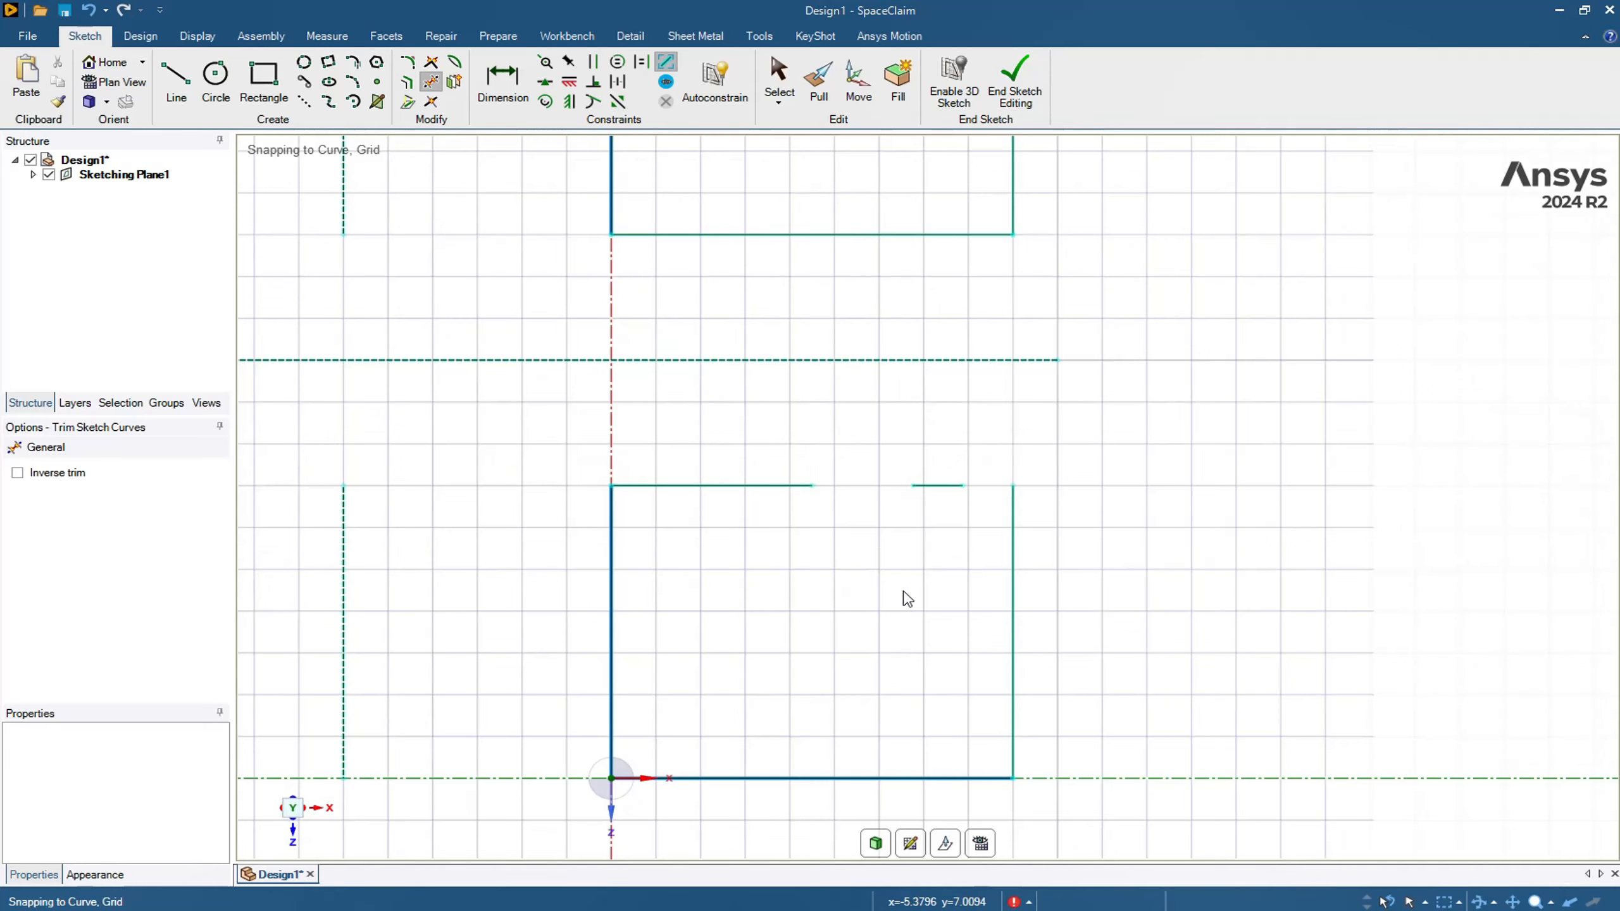
- Split the lower-right rectangle's left edge at its midpoint, and split the upper half one grid unit below the top corner
scroll(906, 598, "down", 1)
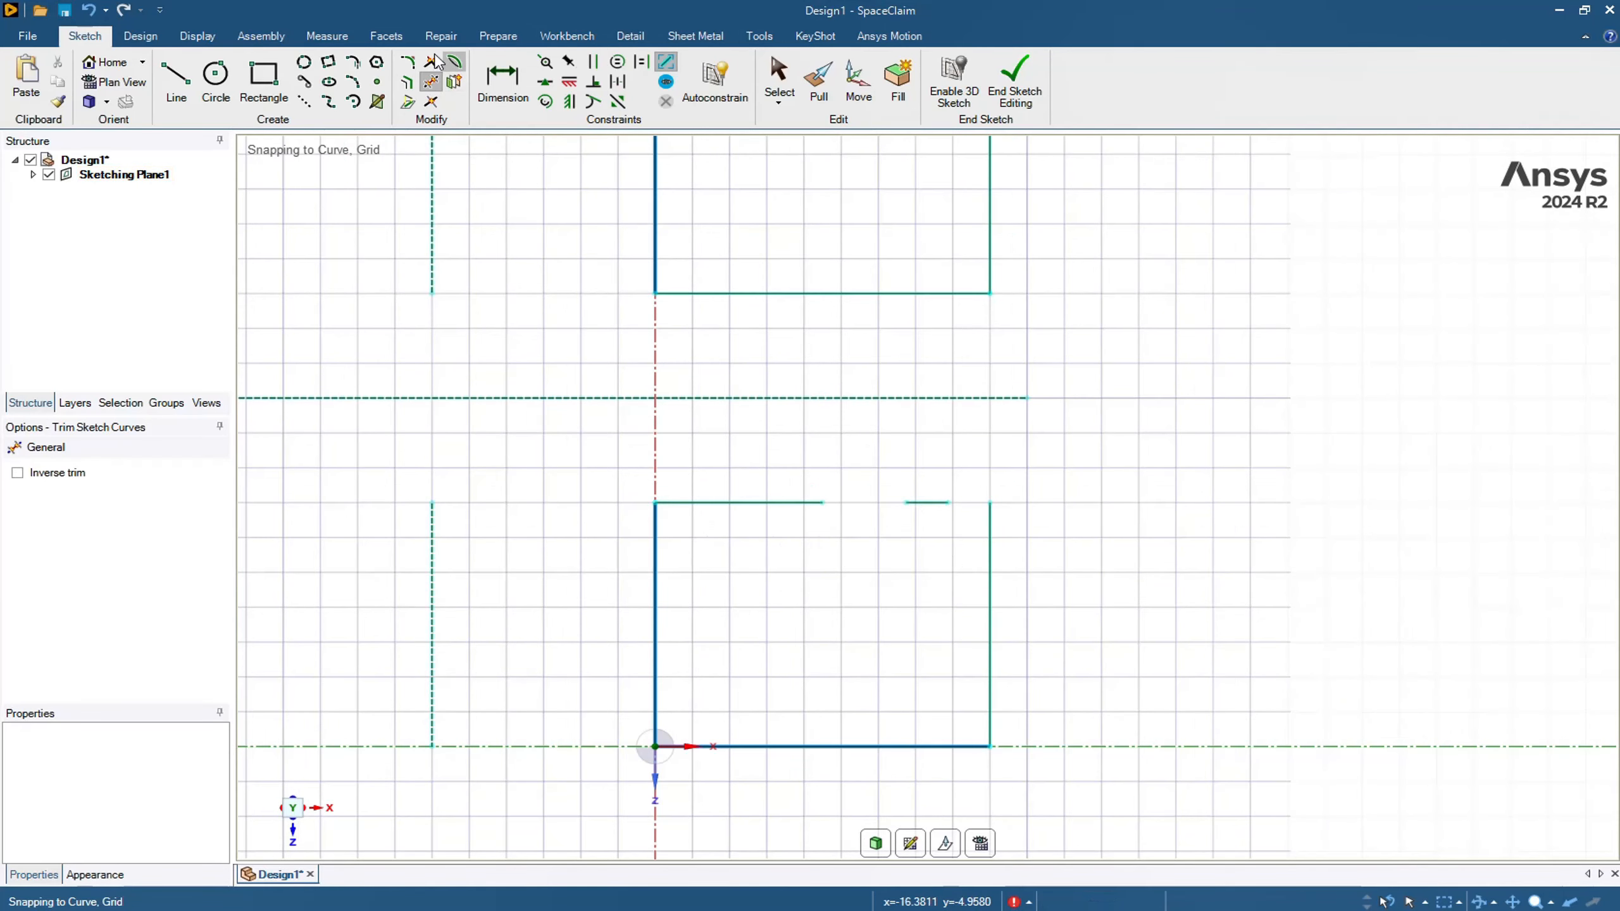
left_click(428, 105)
left_click(656, 642)
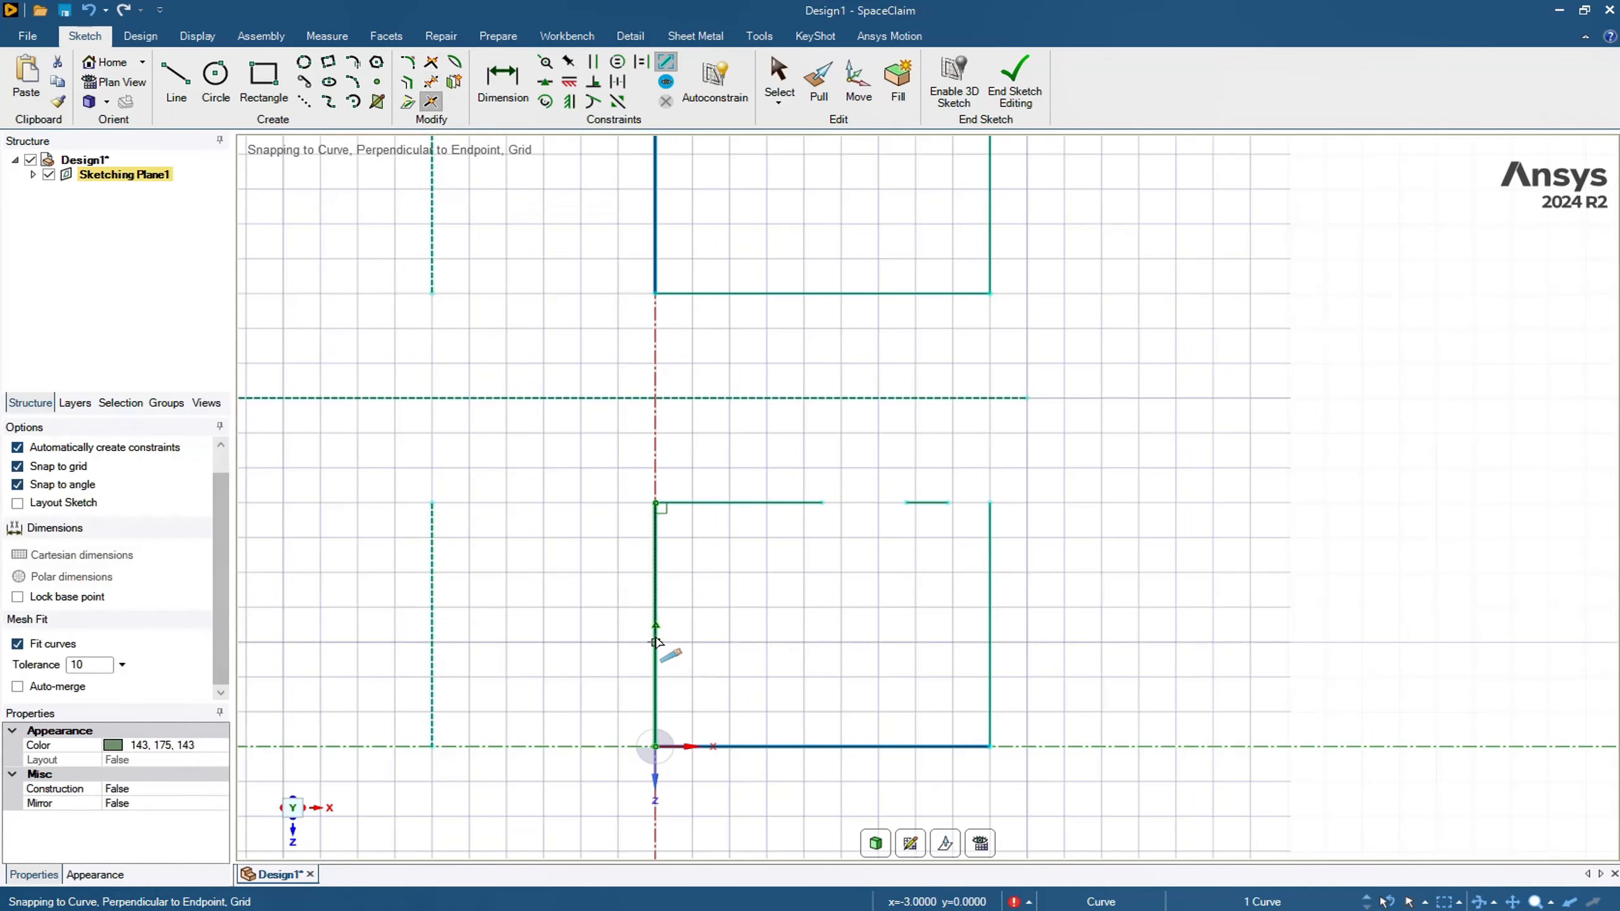
left_click(656, 626)
scroll(661, 584, "up", 5)
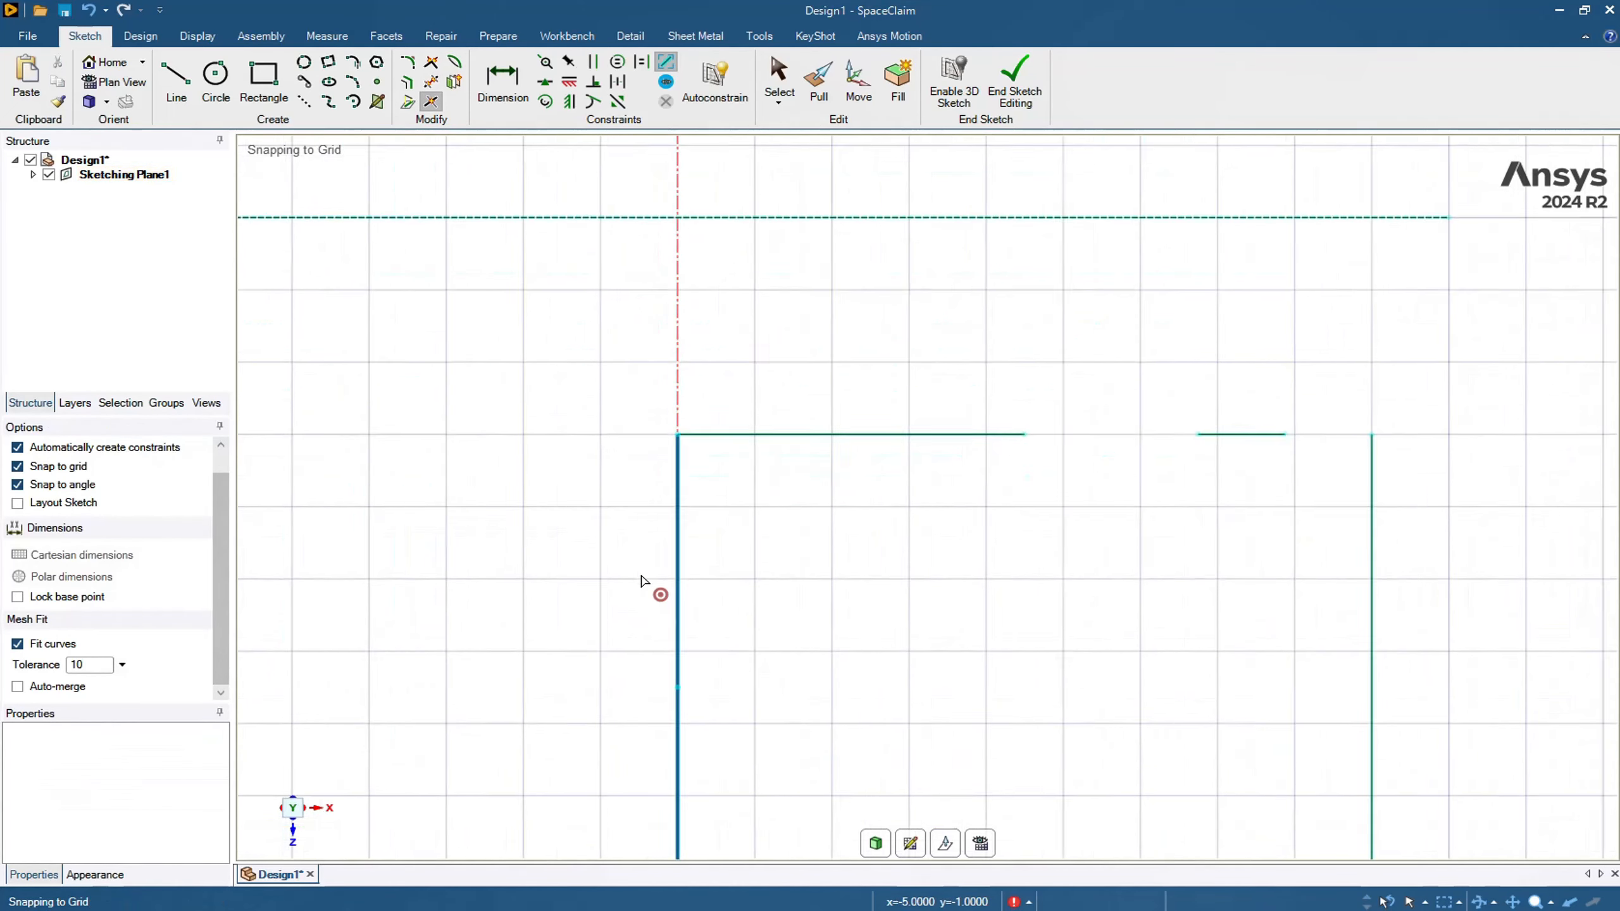
left_click(693, 556)
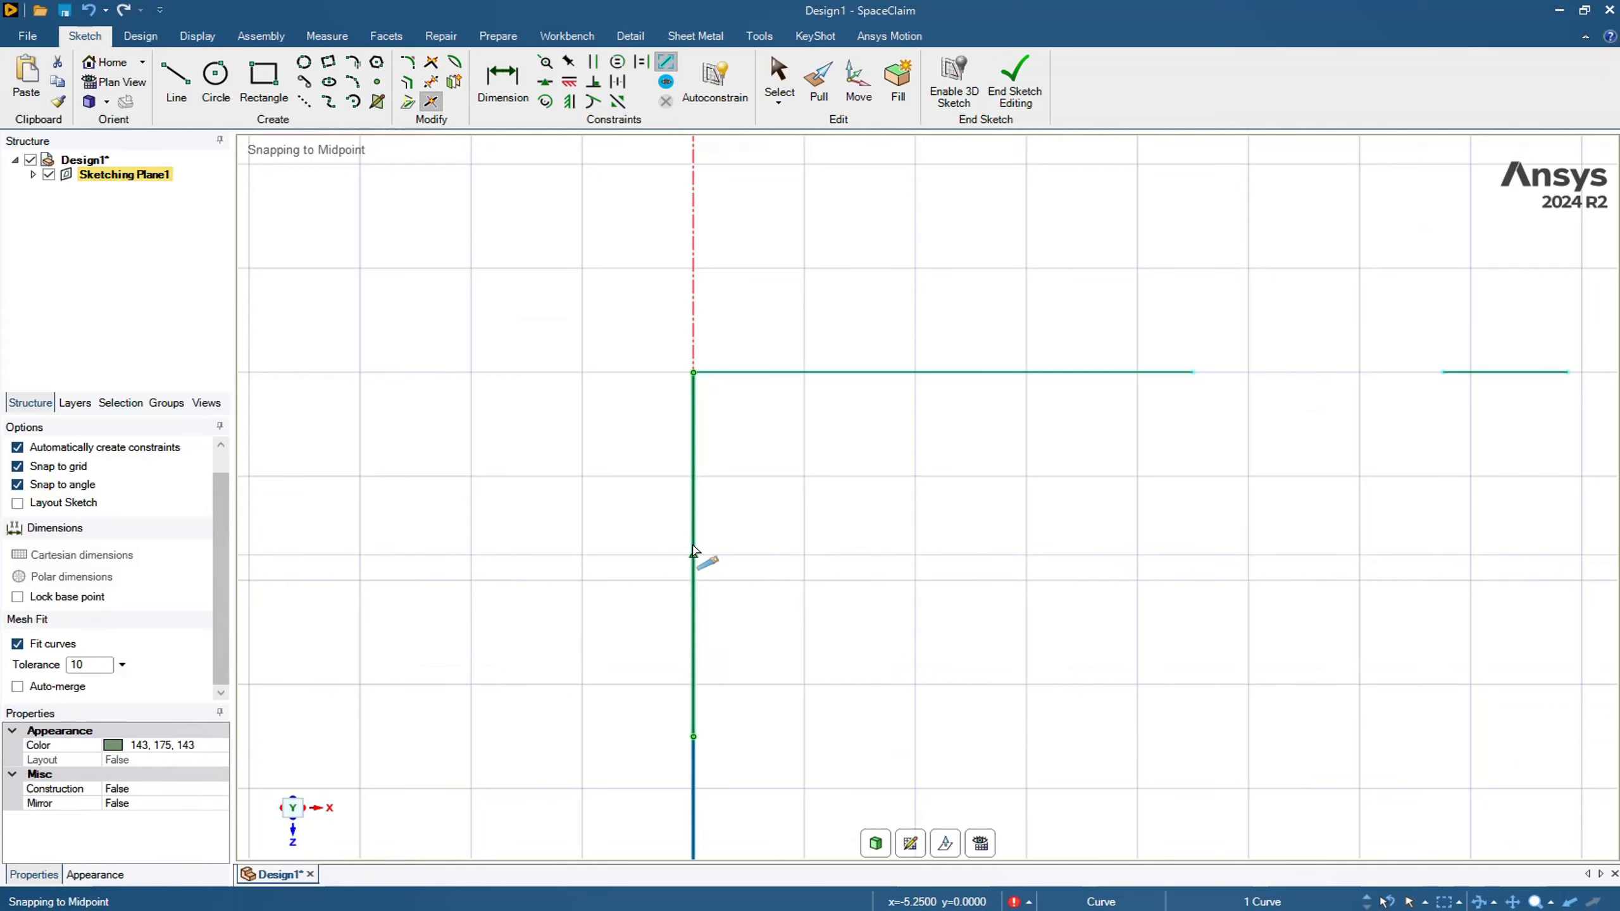
left_click(695, 479)
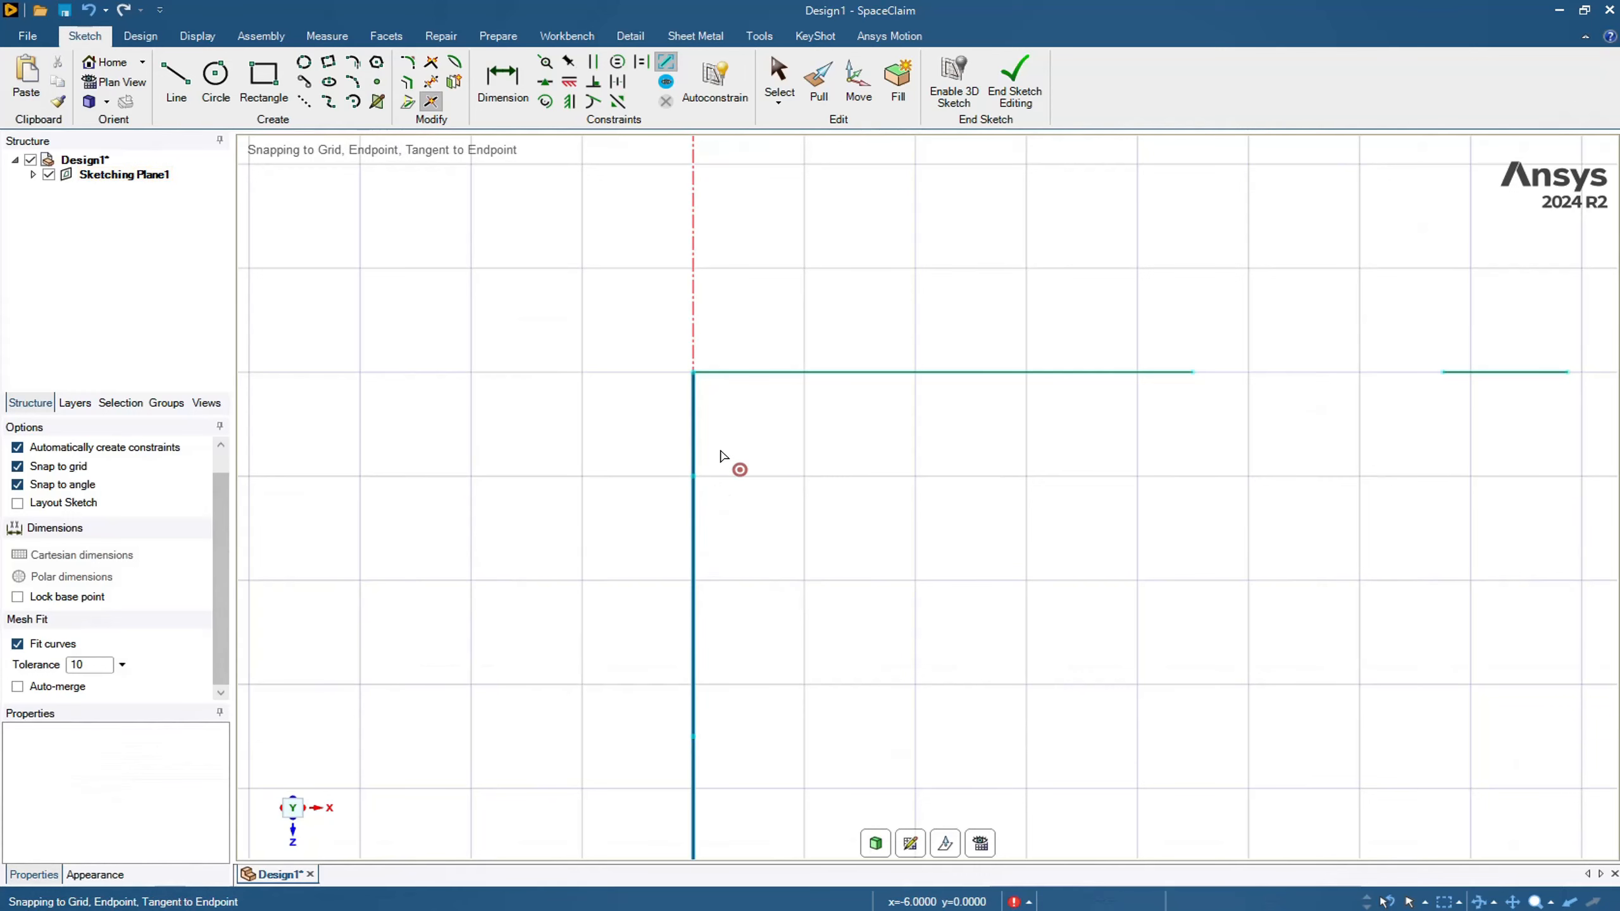
- Trim away the topmost one-unit segment of the lower-right rectangle's left edge
scroll(695, 520, "up", 3)
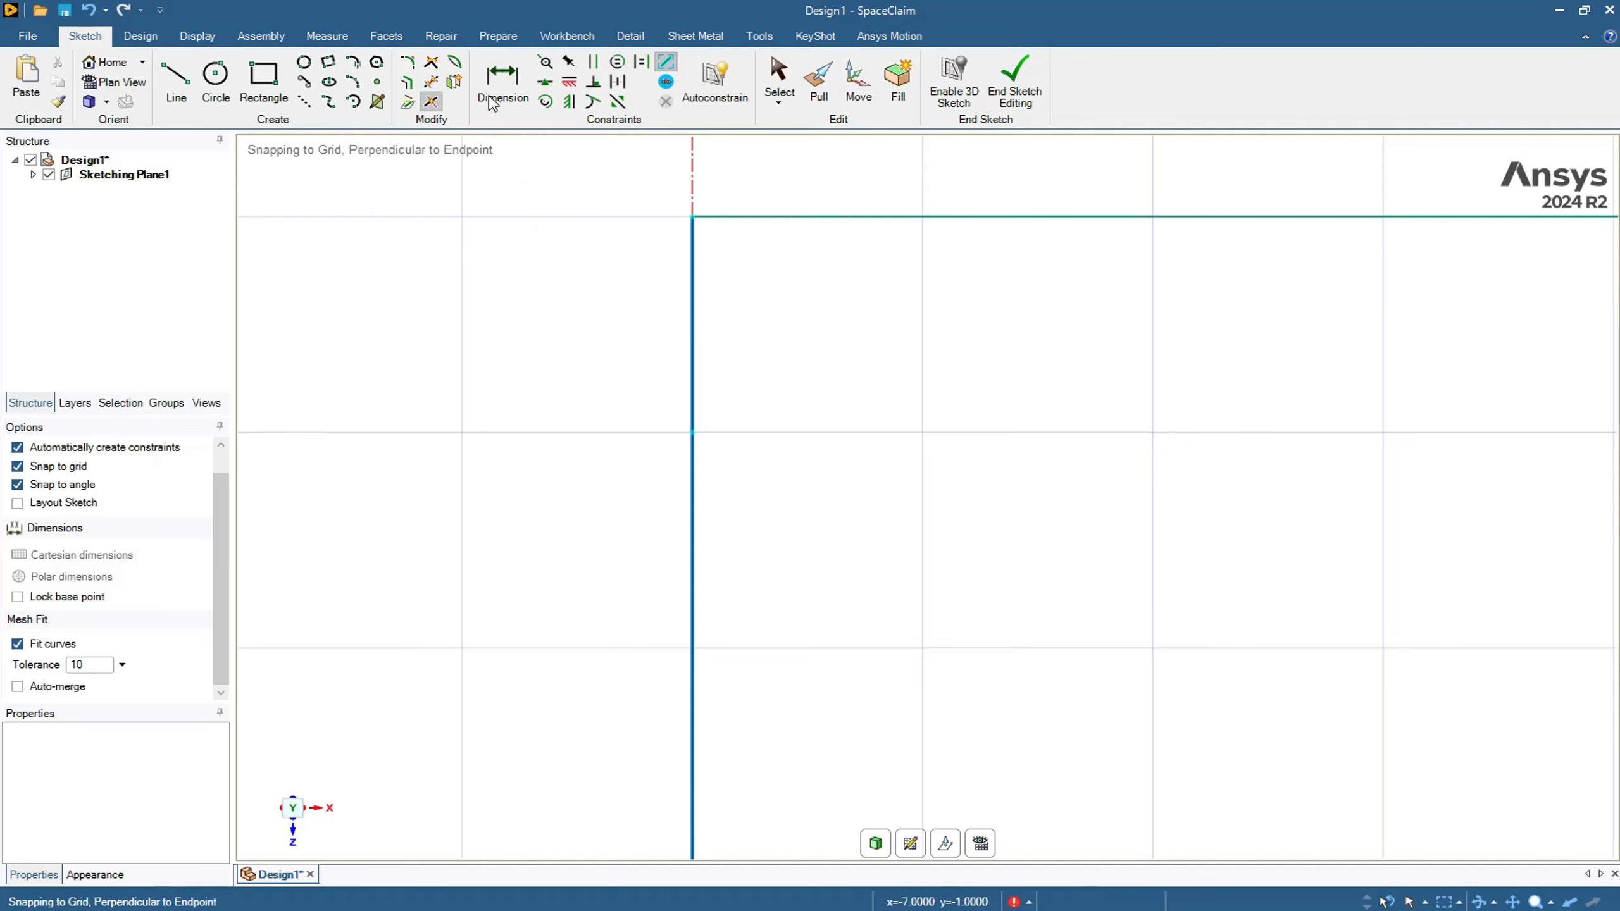
left_click(431, 81)
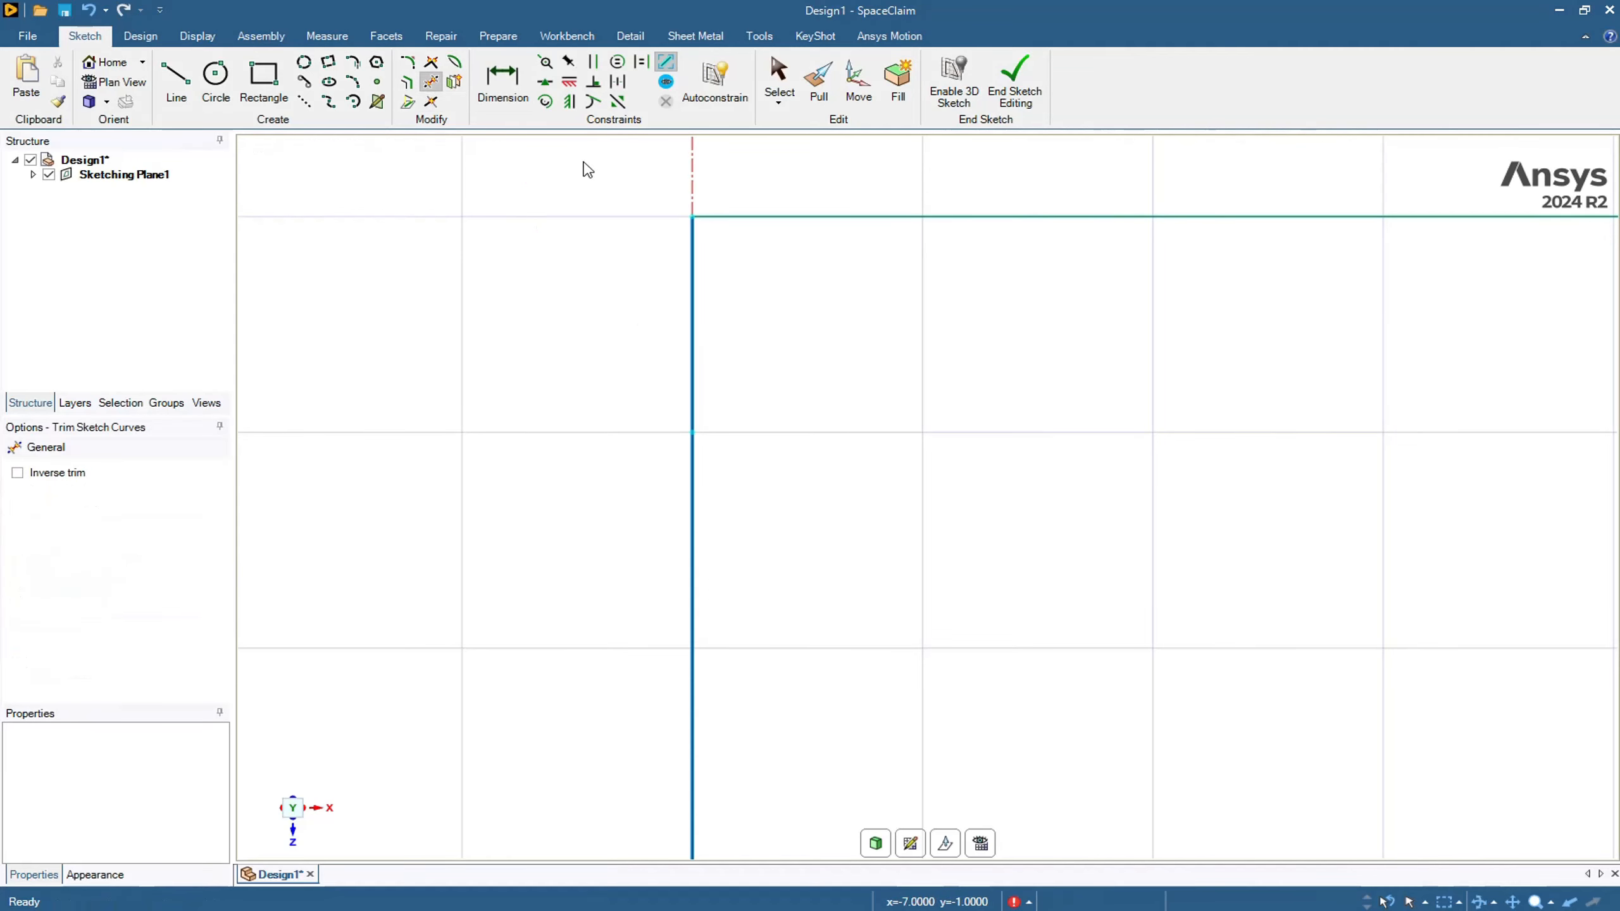
left_click(694, 332)
- Split the lower-right rectangle's bottom edge one grid unit left of its right corner
scroll(824, 459, "down", 8)
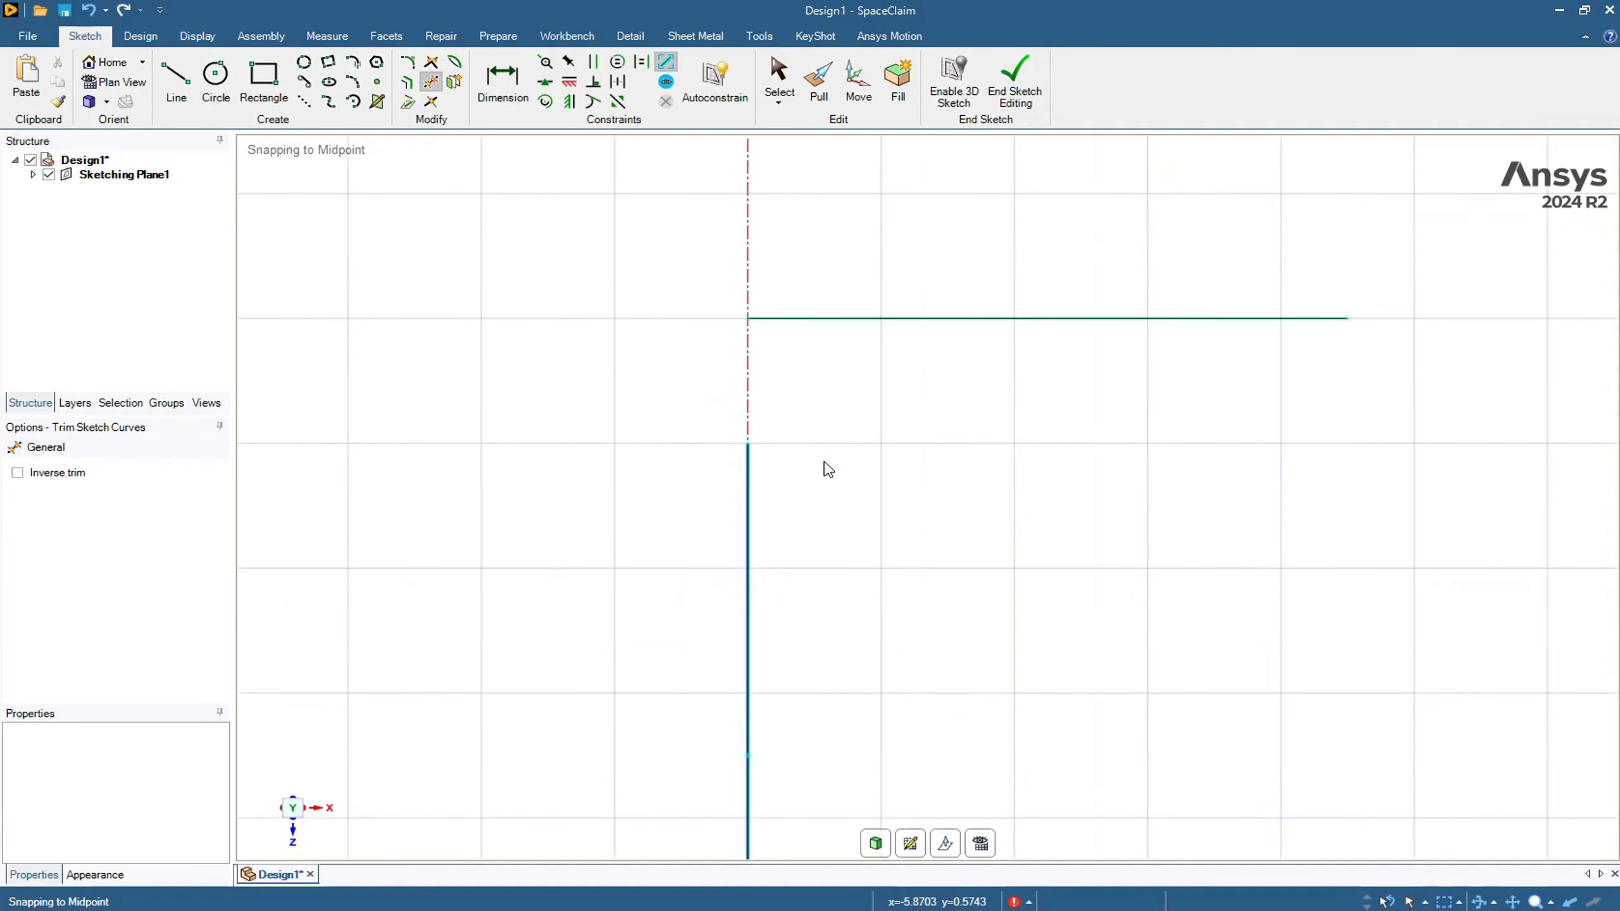
scroll(941, 694, "up", 2)
scroll(939, 695, "down", 2)
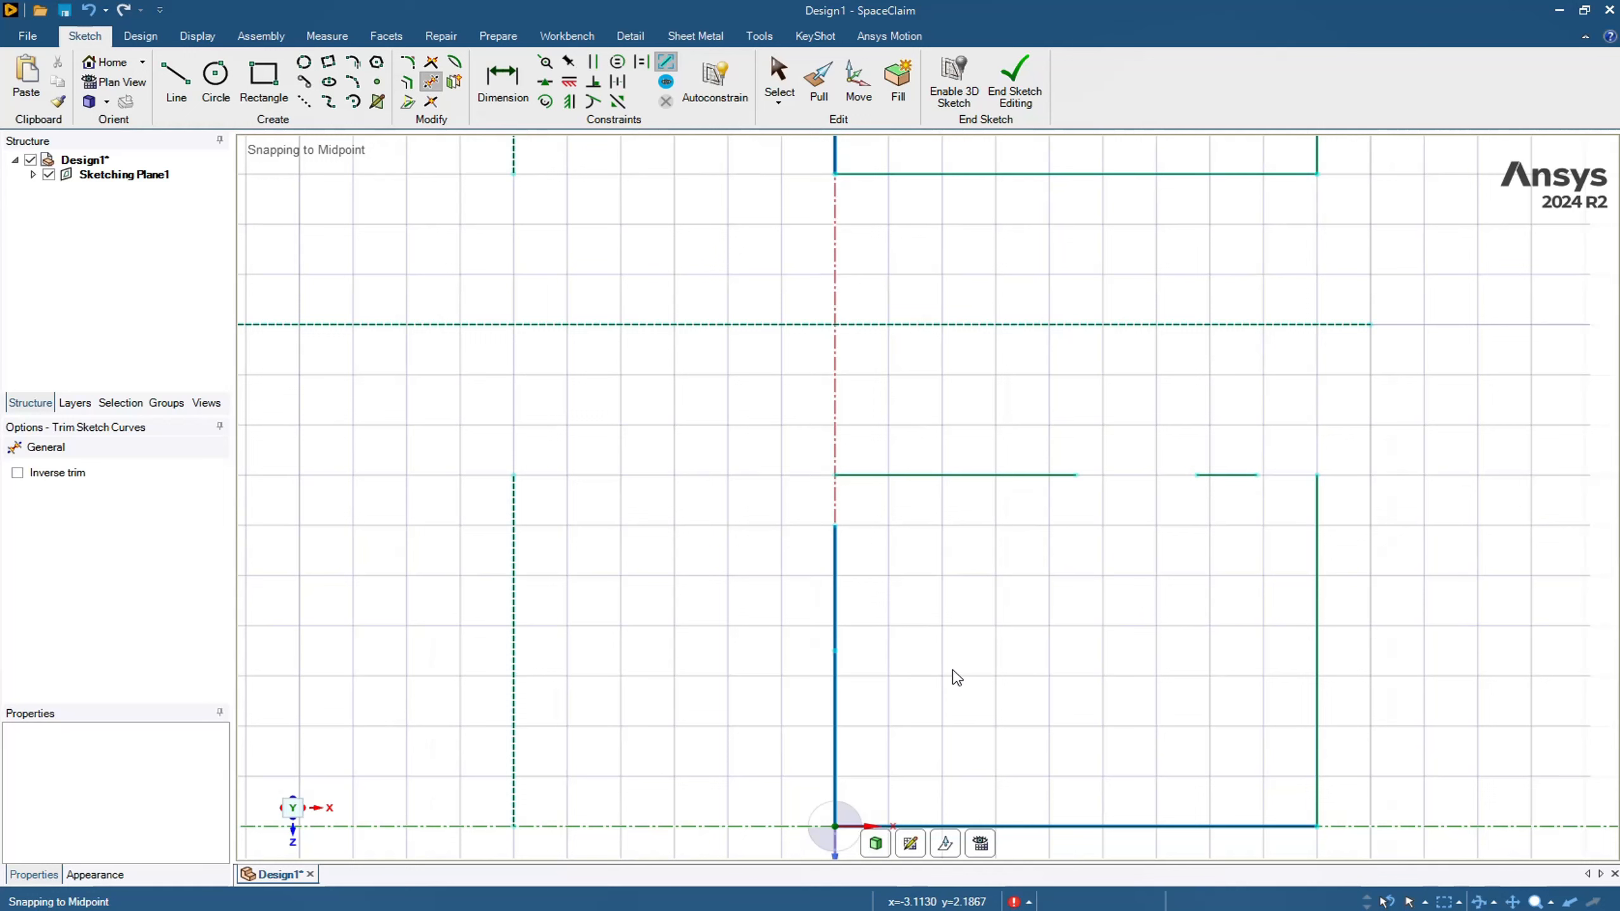
middle_click_drag(927, 638, 803, 514, "shift")
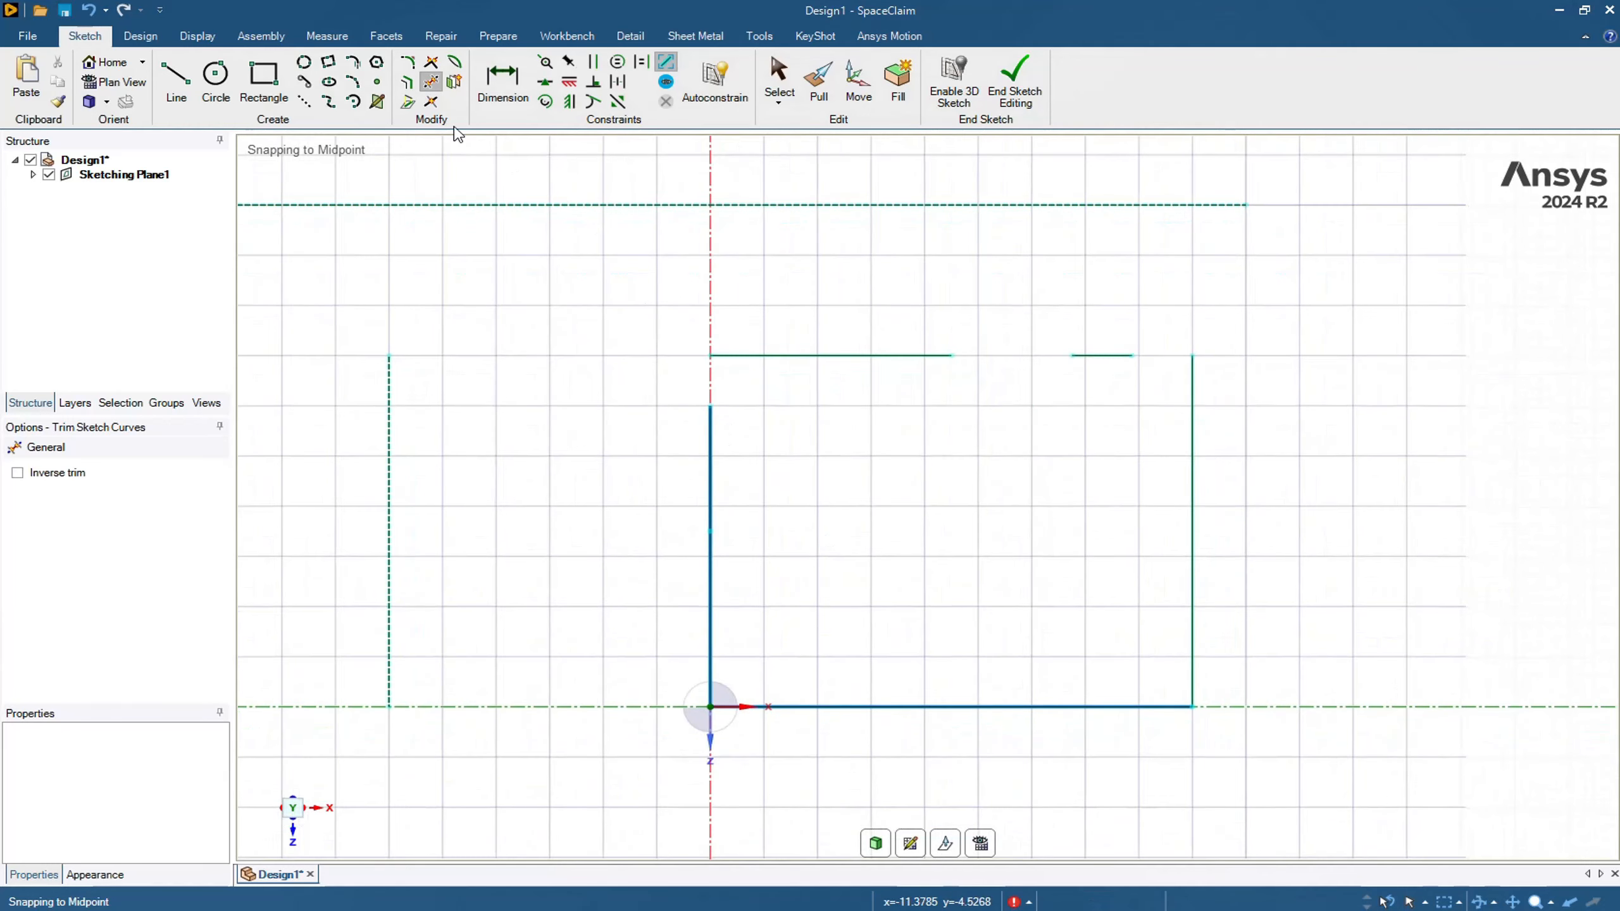
left_click(431, 102)
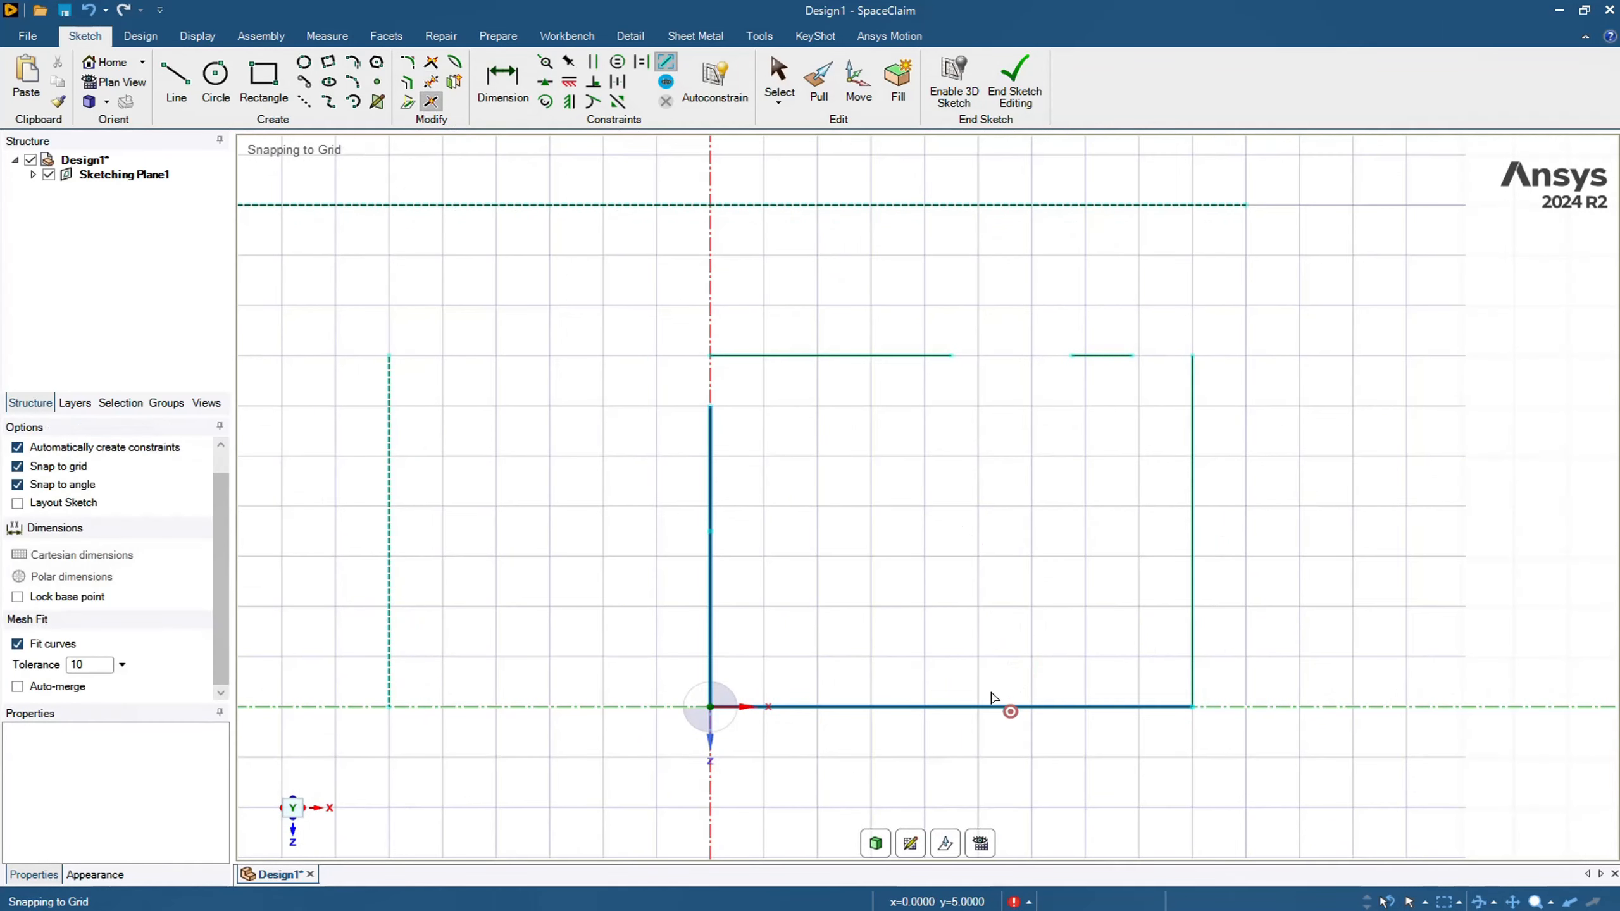
left_click(953, 708)
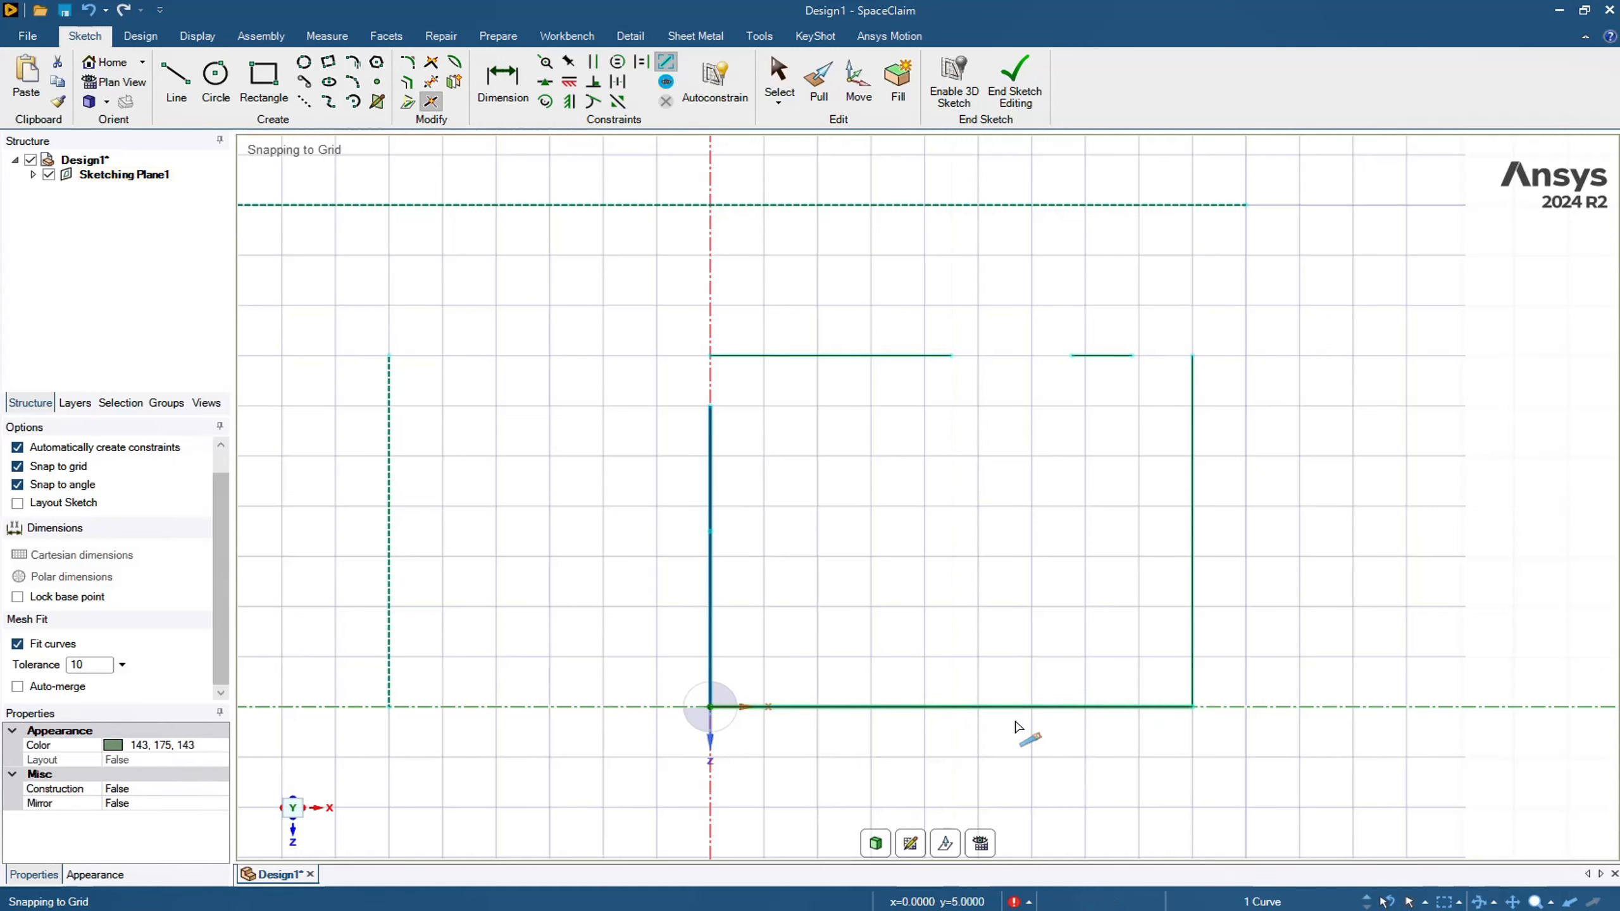
left_click(1139, 707)
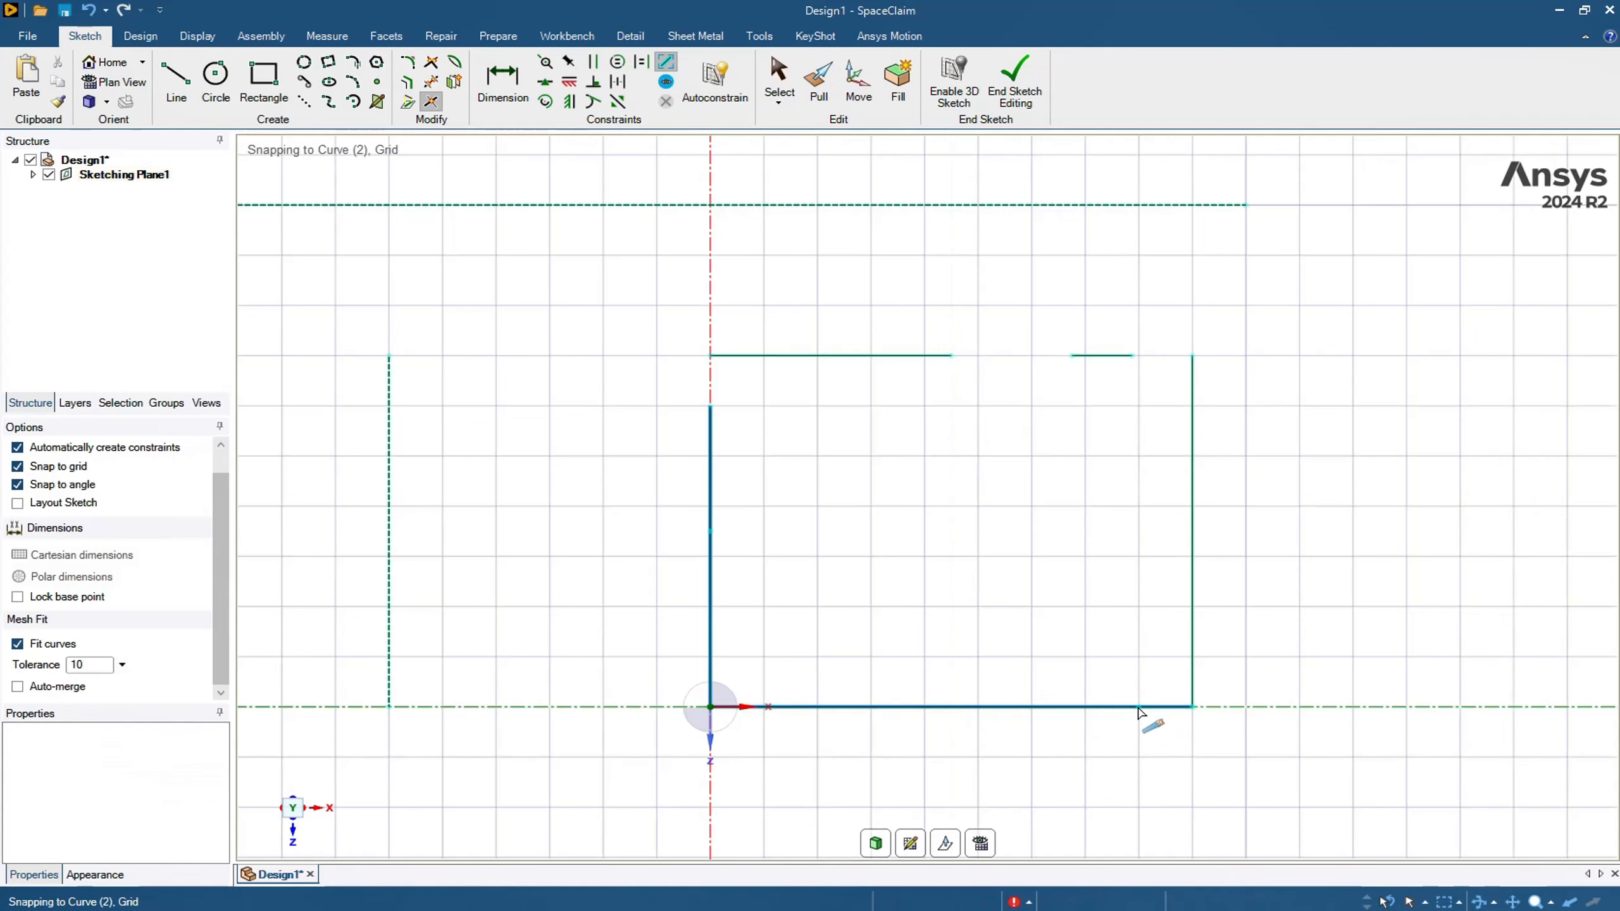
- Split the remaining long bottom segment at two more grid points, four and three units left of the lower-right corner
scroll(1168, 727, "up", 3)
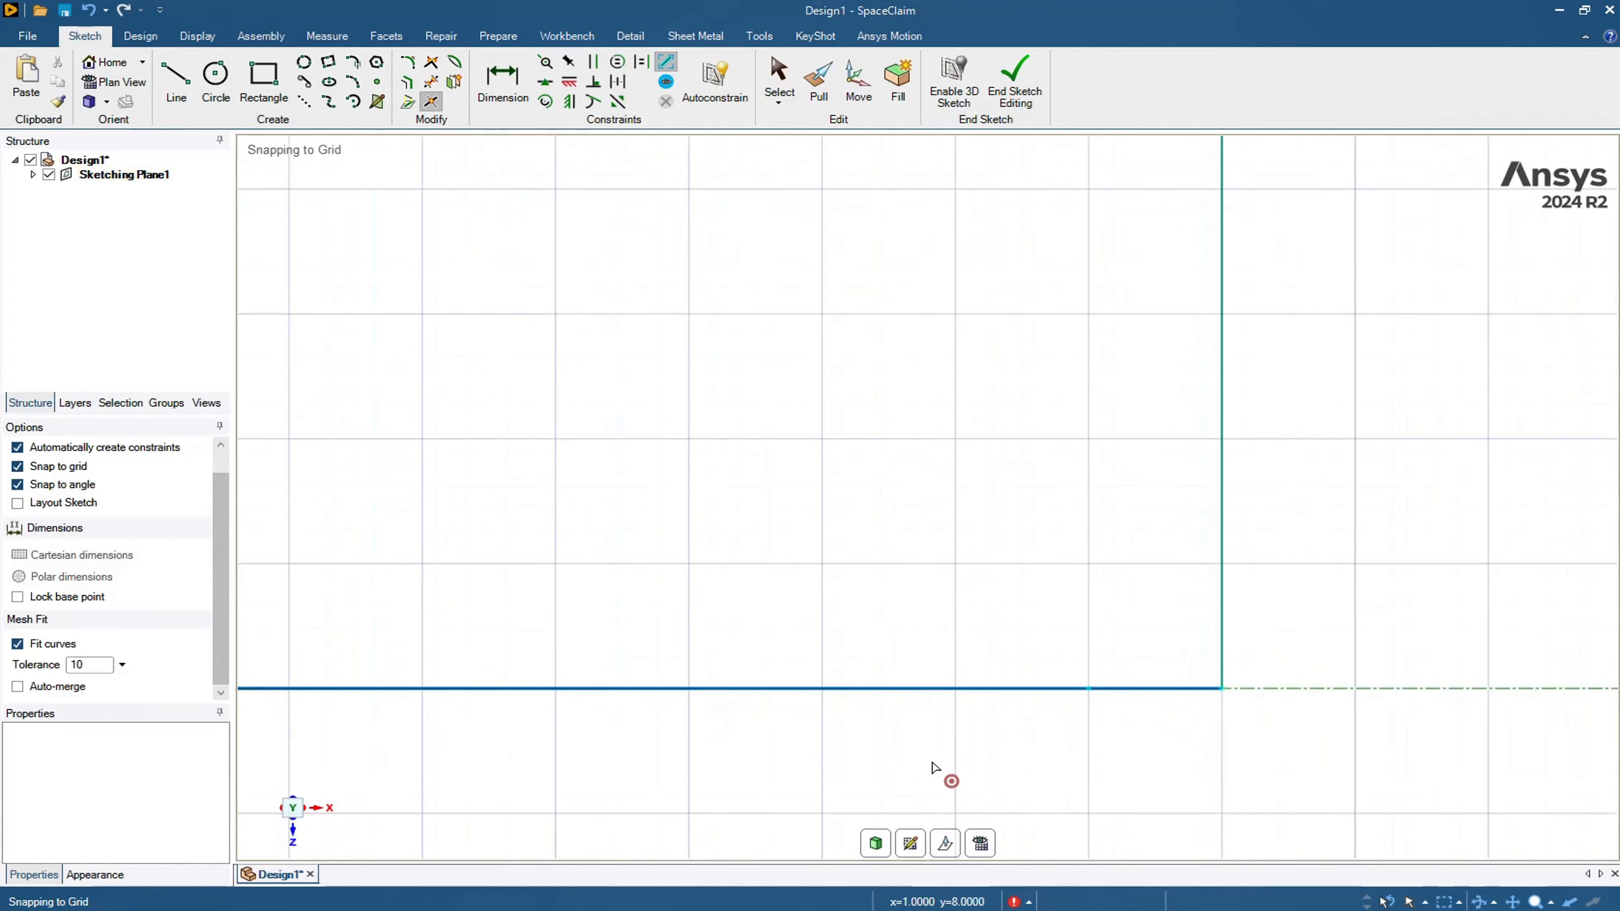
left_click(688, 692)
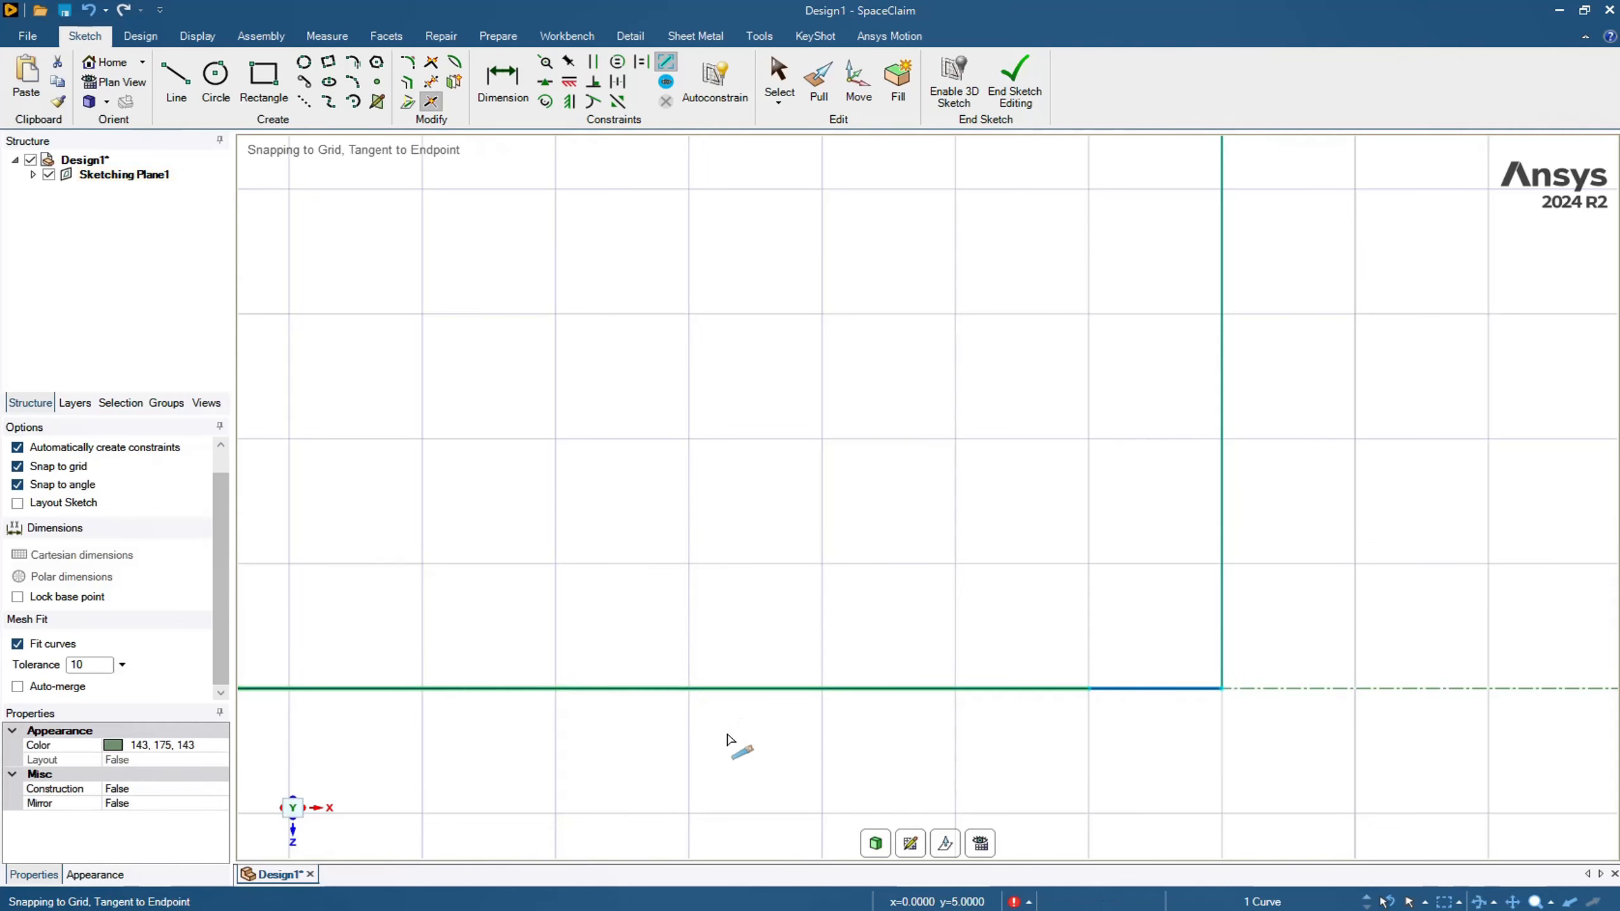
left_click(689, 689)
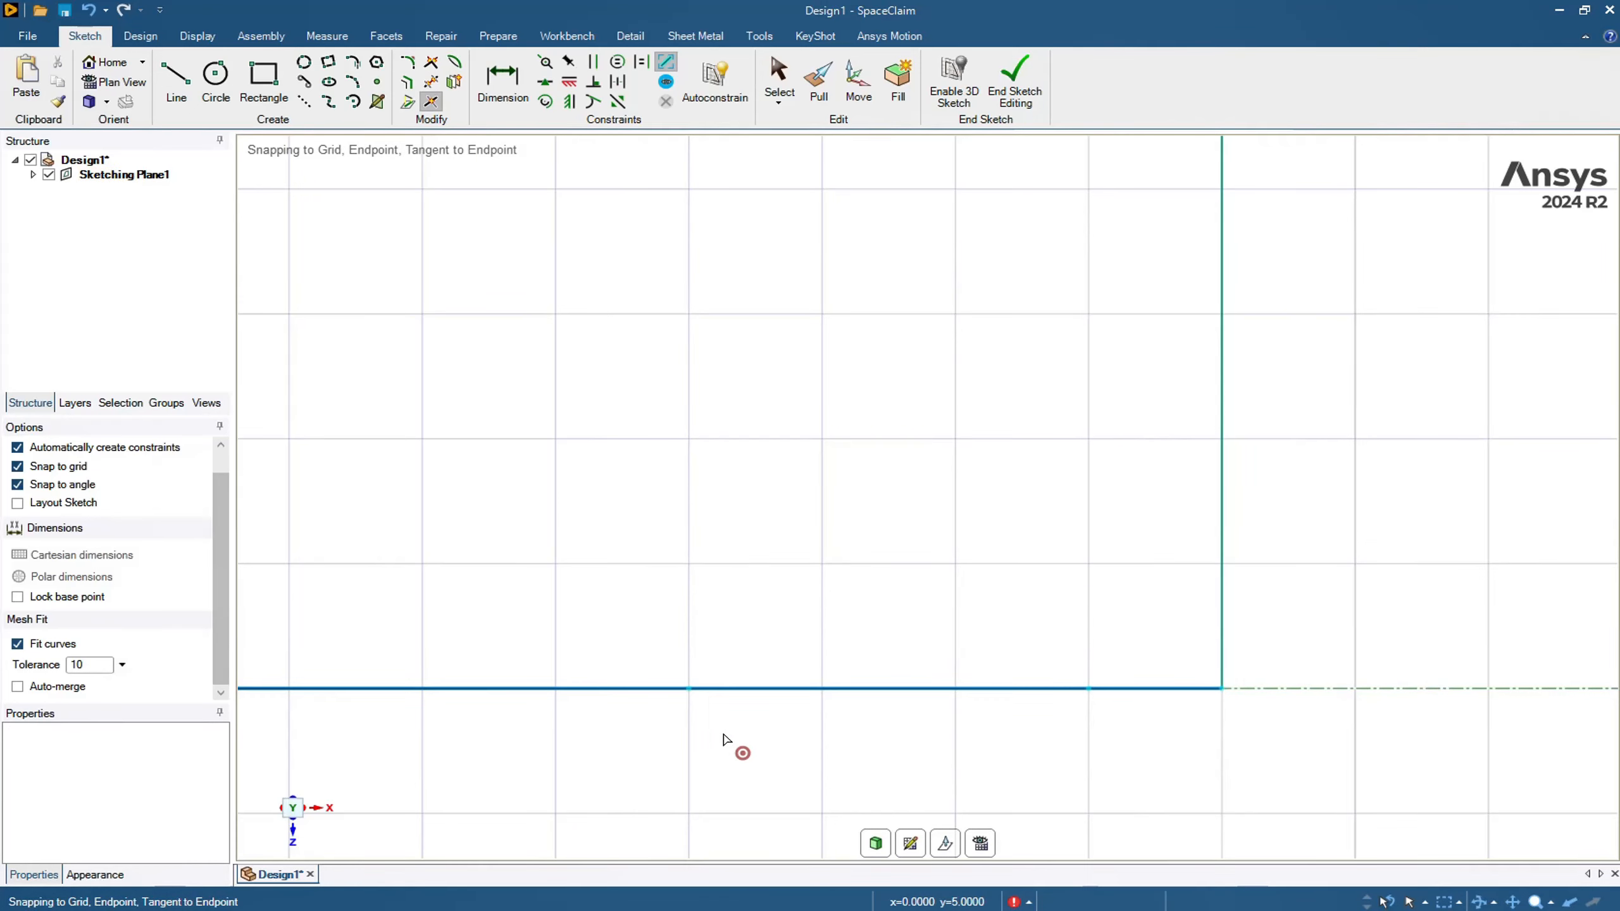
left_click(823, 689)
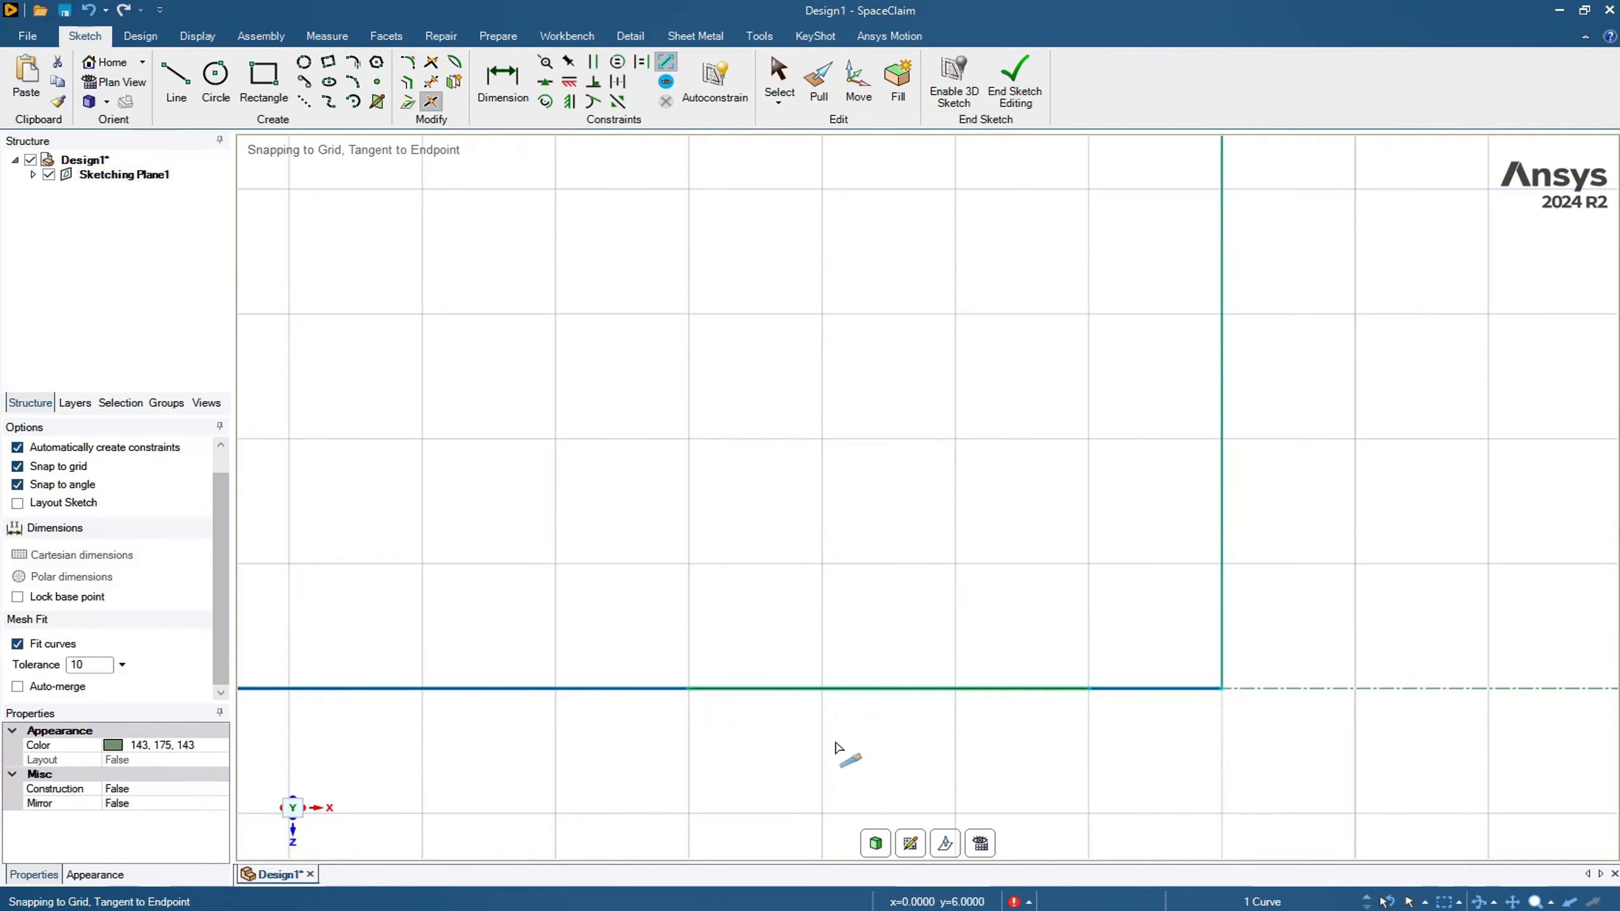
left_click(822, 689)
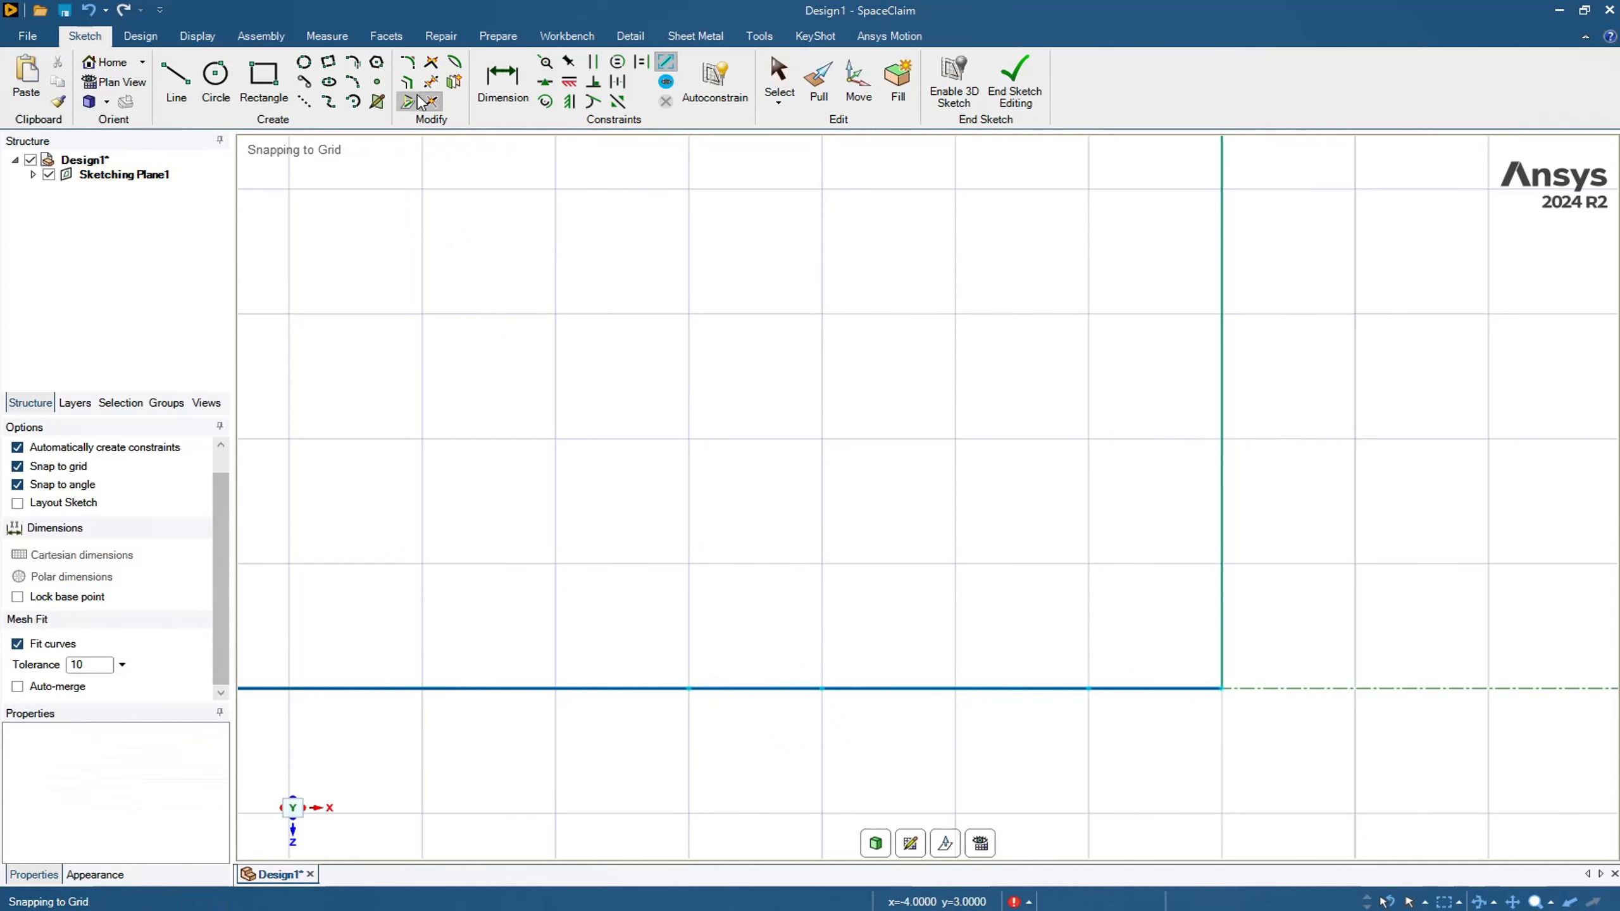
- Trim away the bottom edge's one-unit middle segment and its rightmost segment at the lower-right corner
left_click(431, 82)
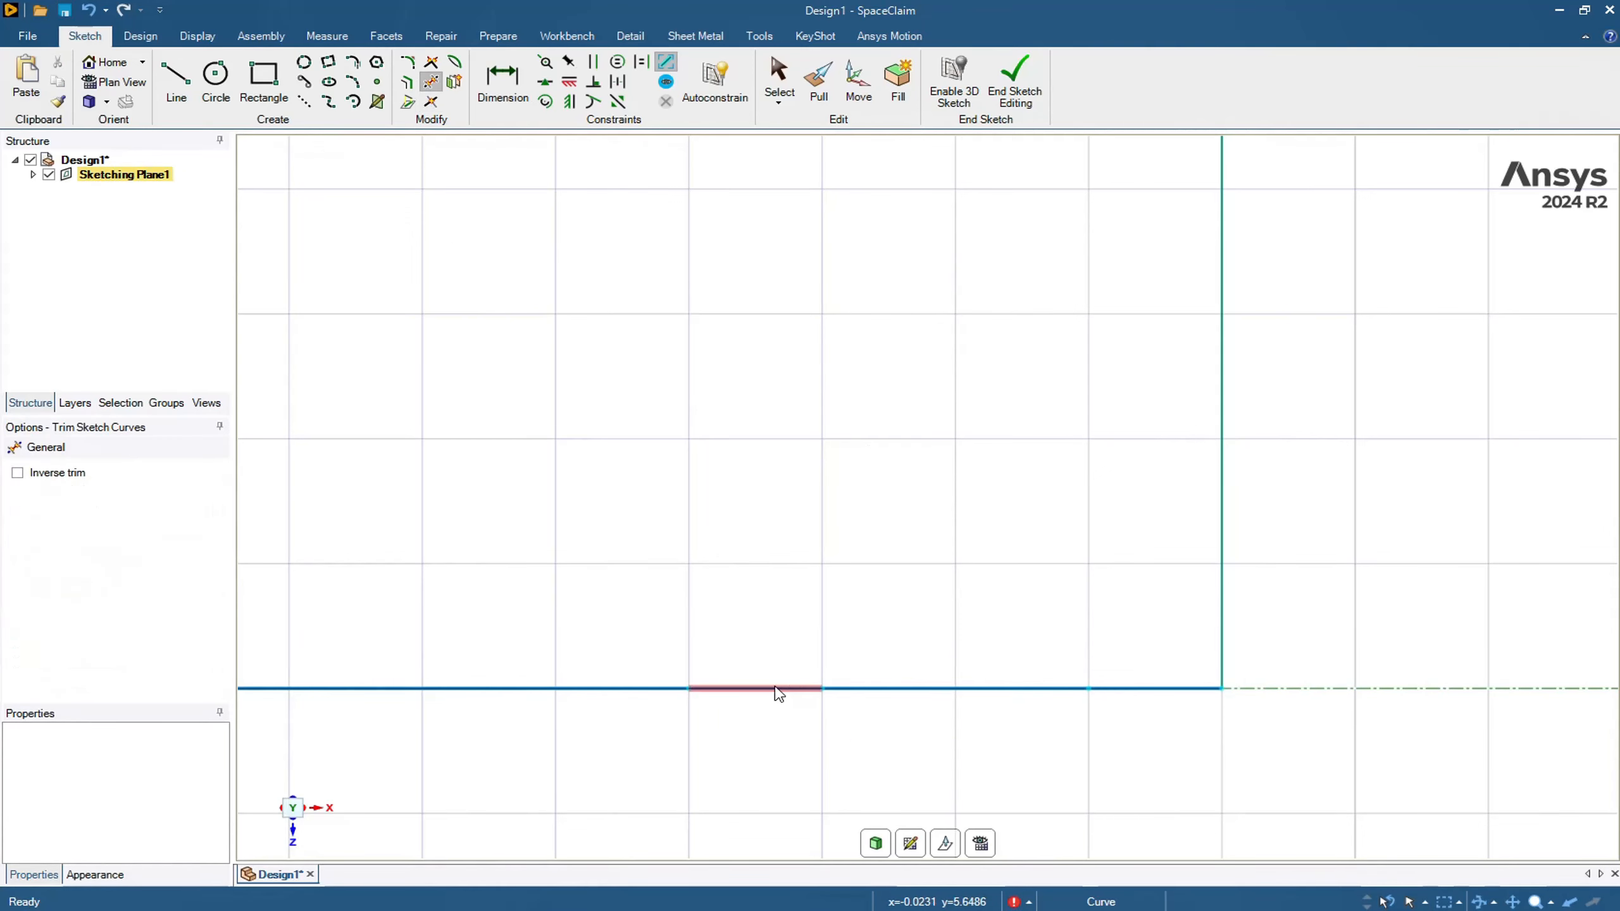
left_click(779, 690)
scroll(797, 753, "down", 3)
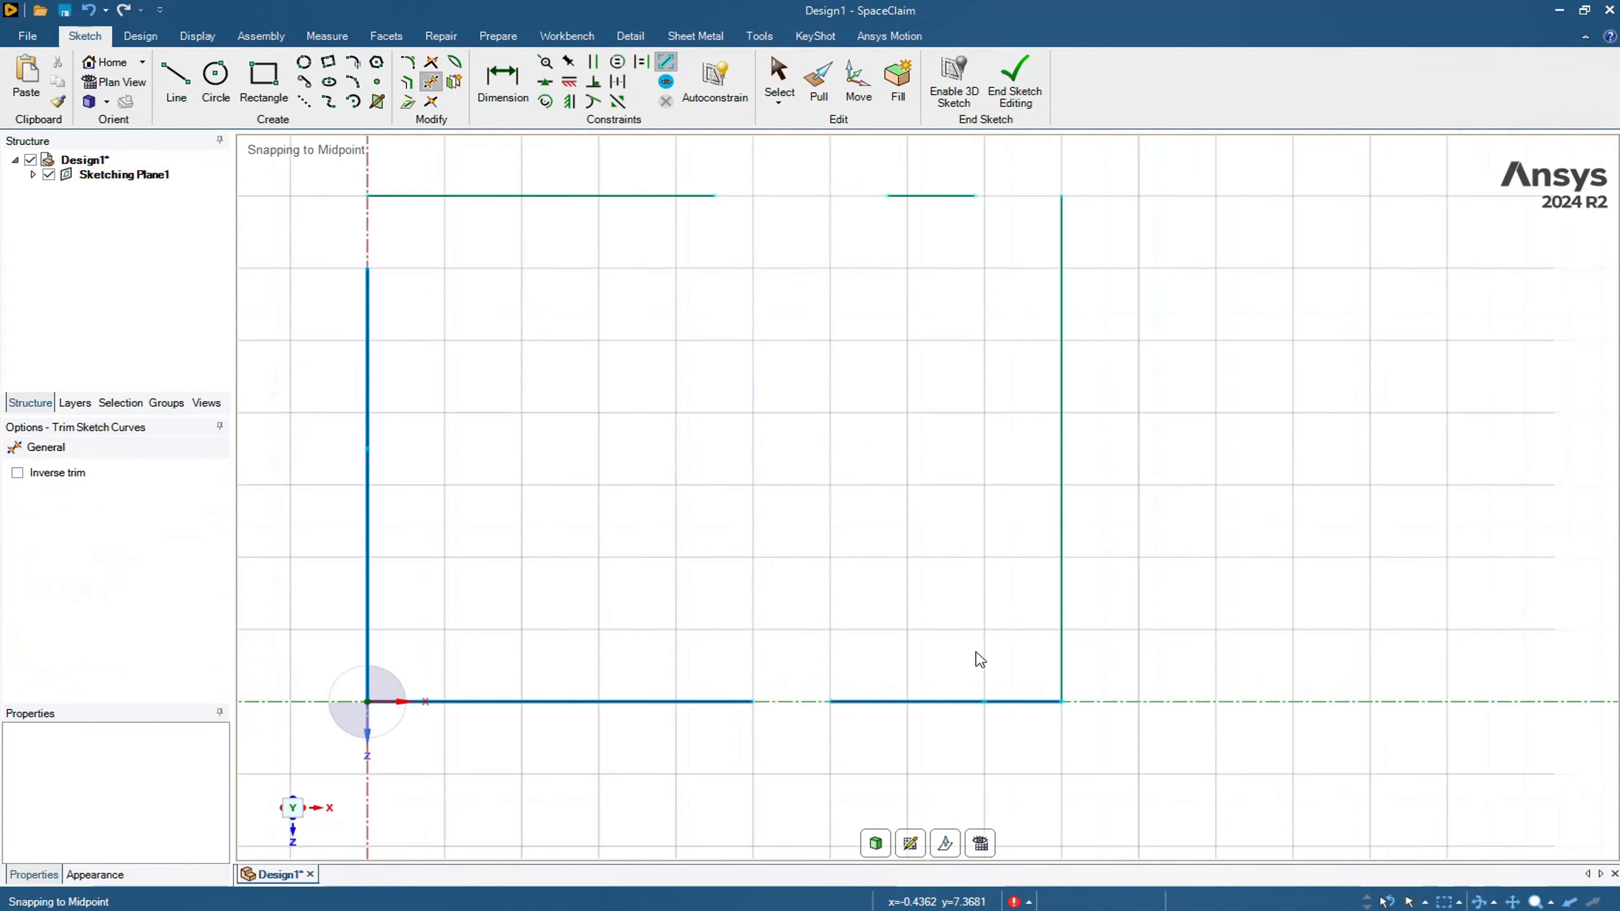
left_click(1025, 704)
scroll(734, 666, "down", 4)
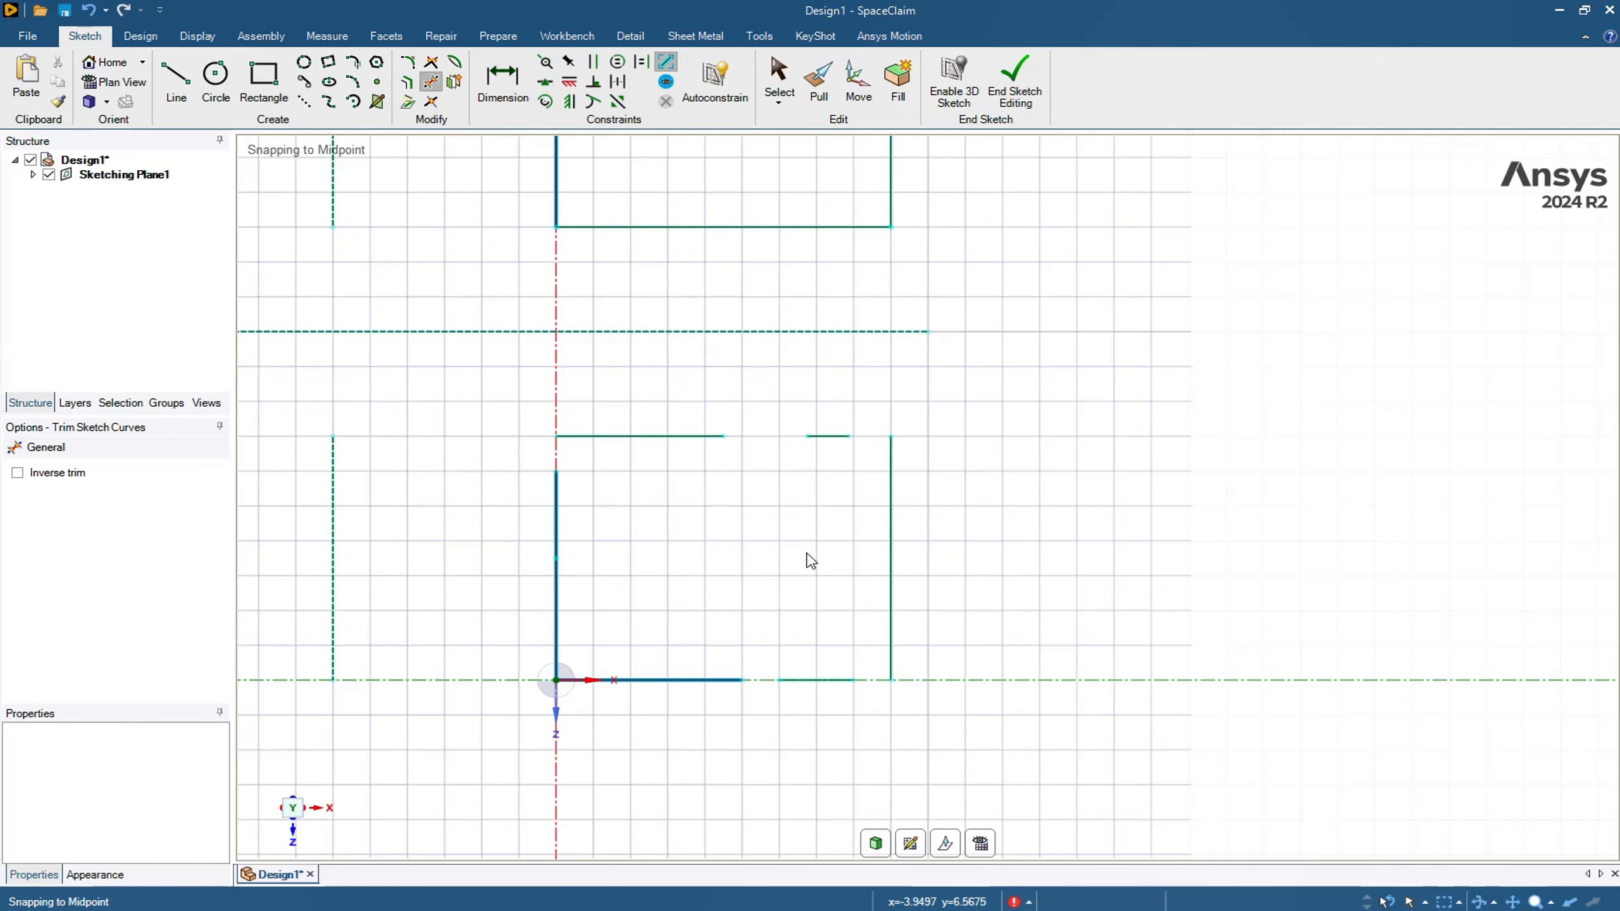
scroll(804, 568, "down", 2)
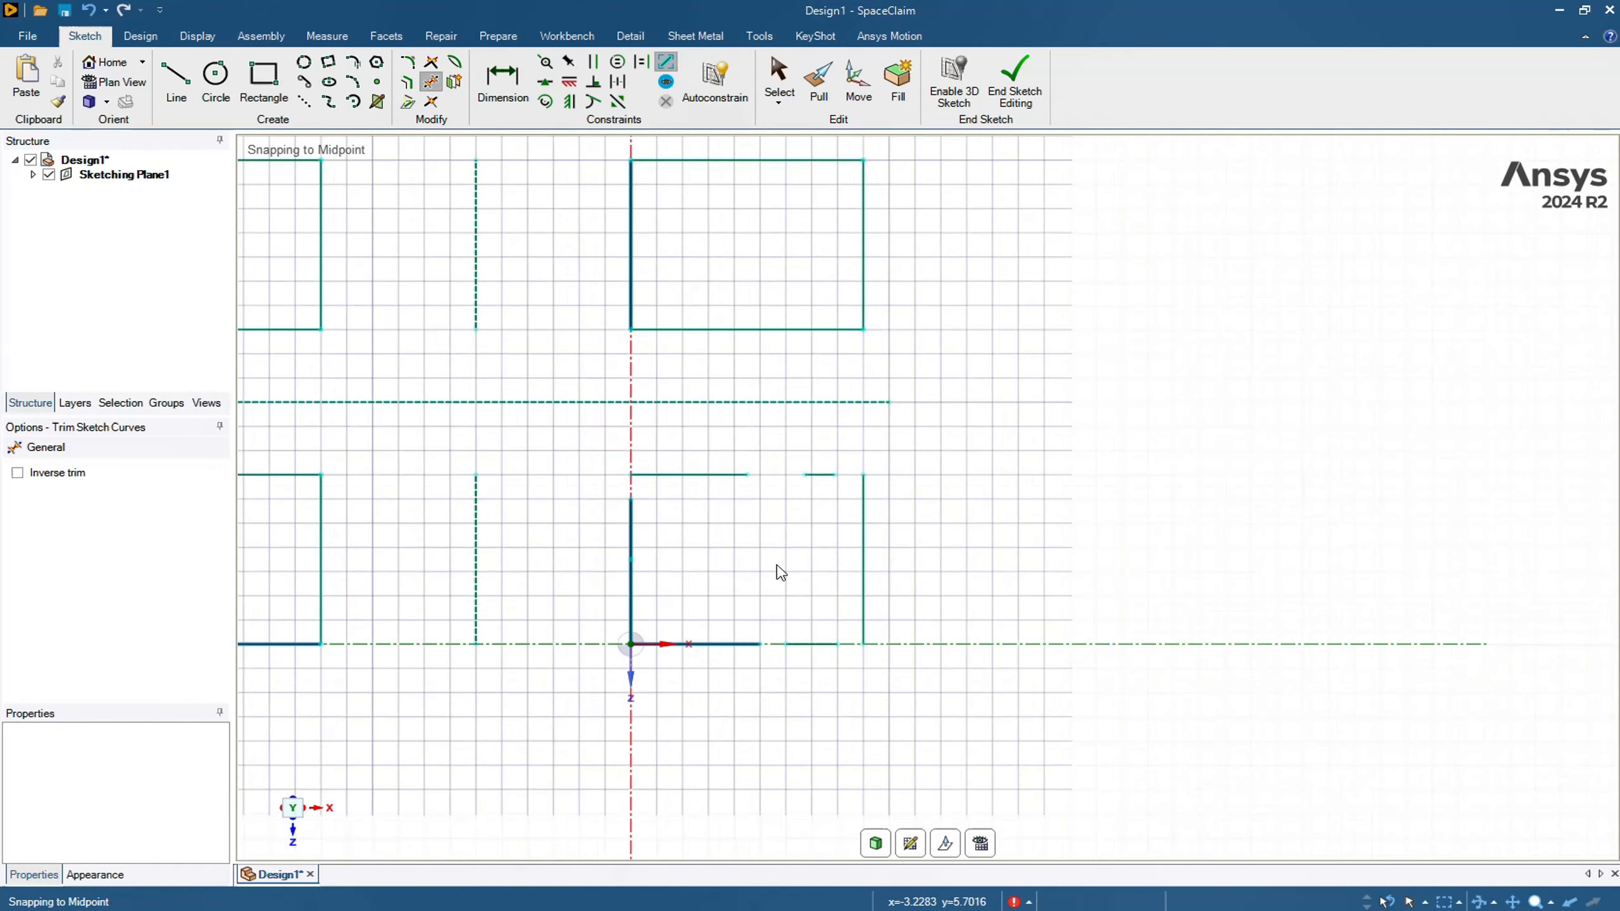
scroll(762, 551, "up", 2)
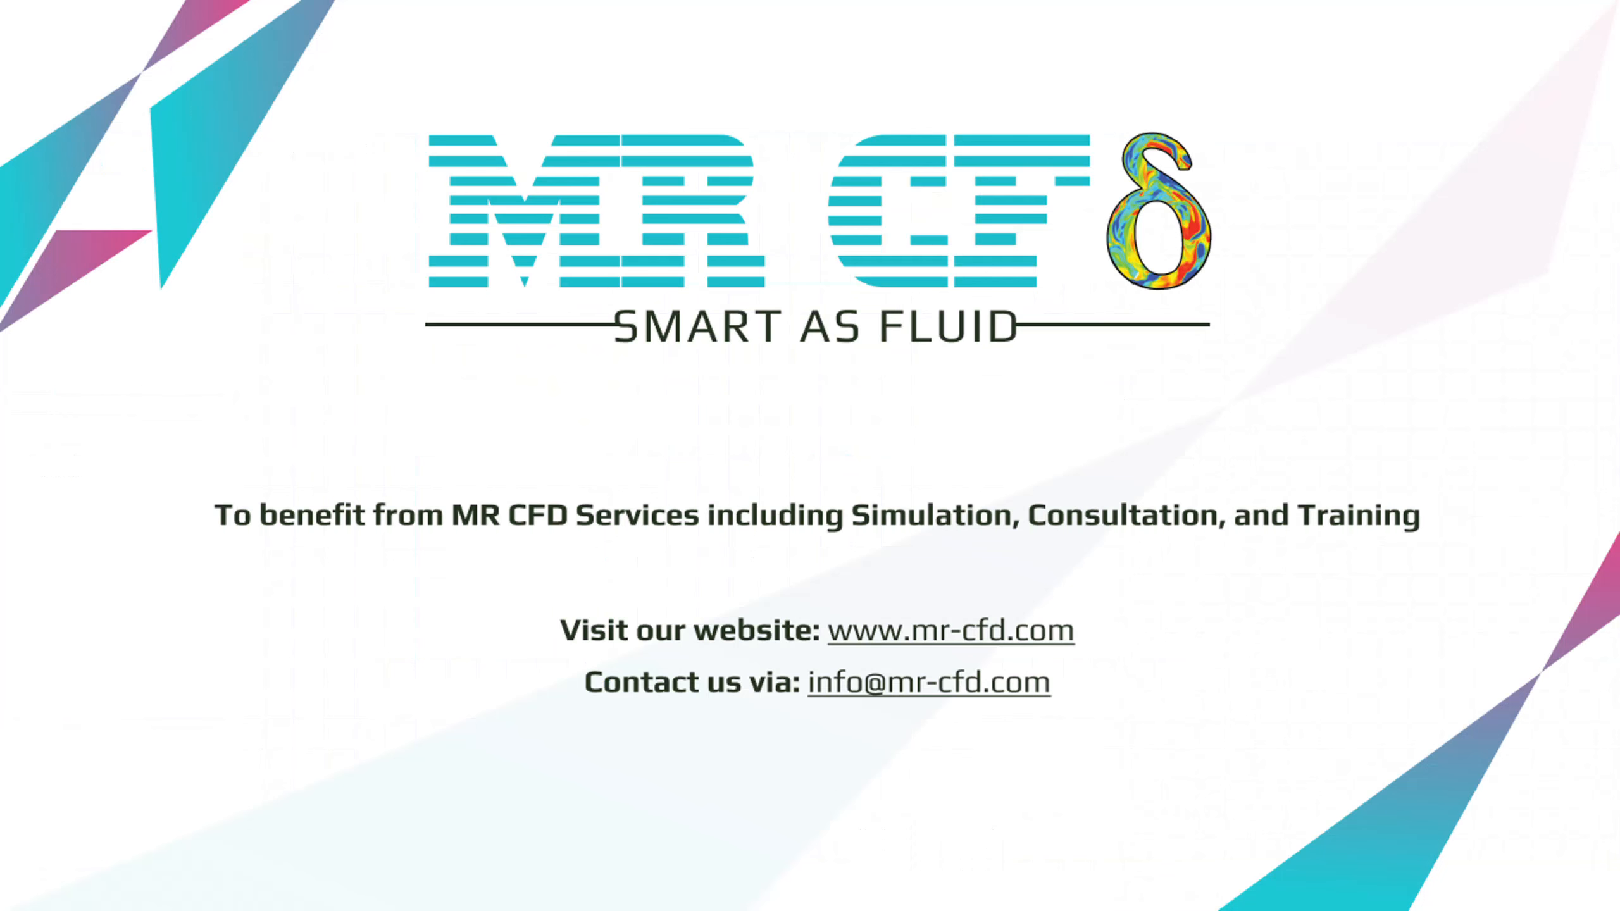